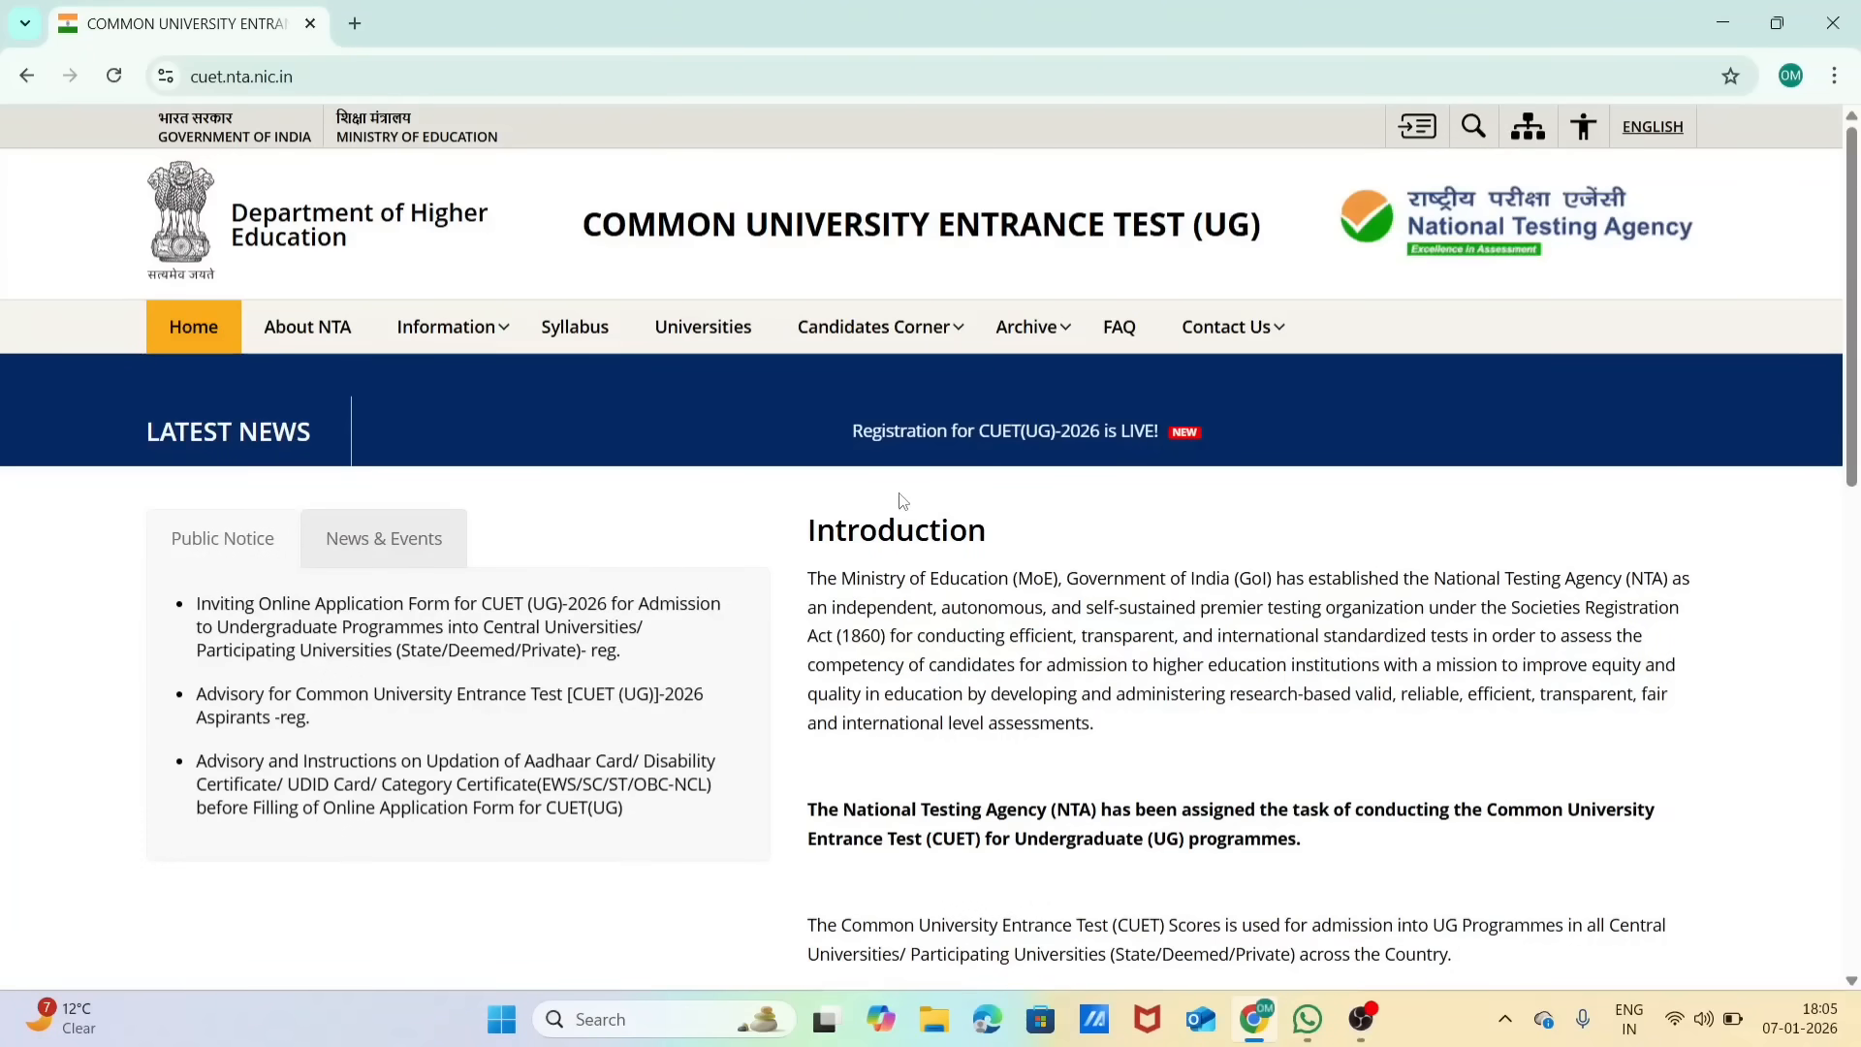
Step: Open the CUET(UG)-2026 registration portal from the latest news announcement and start a new registration
left_click(966, 441)
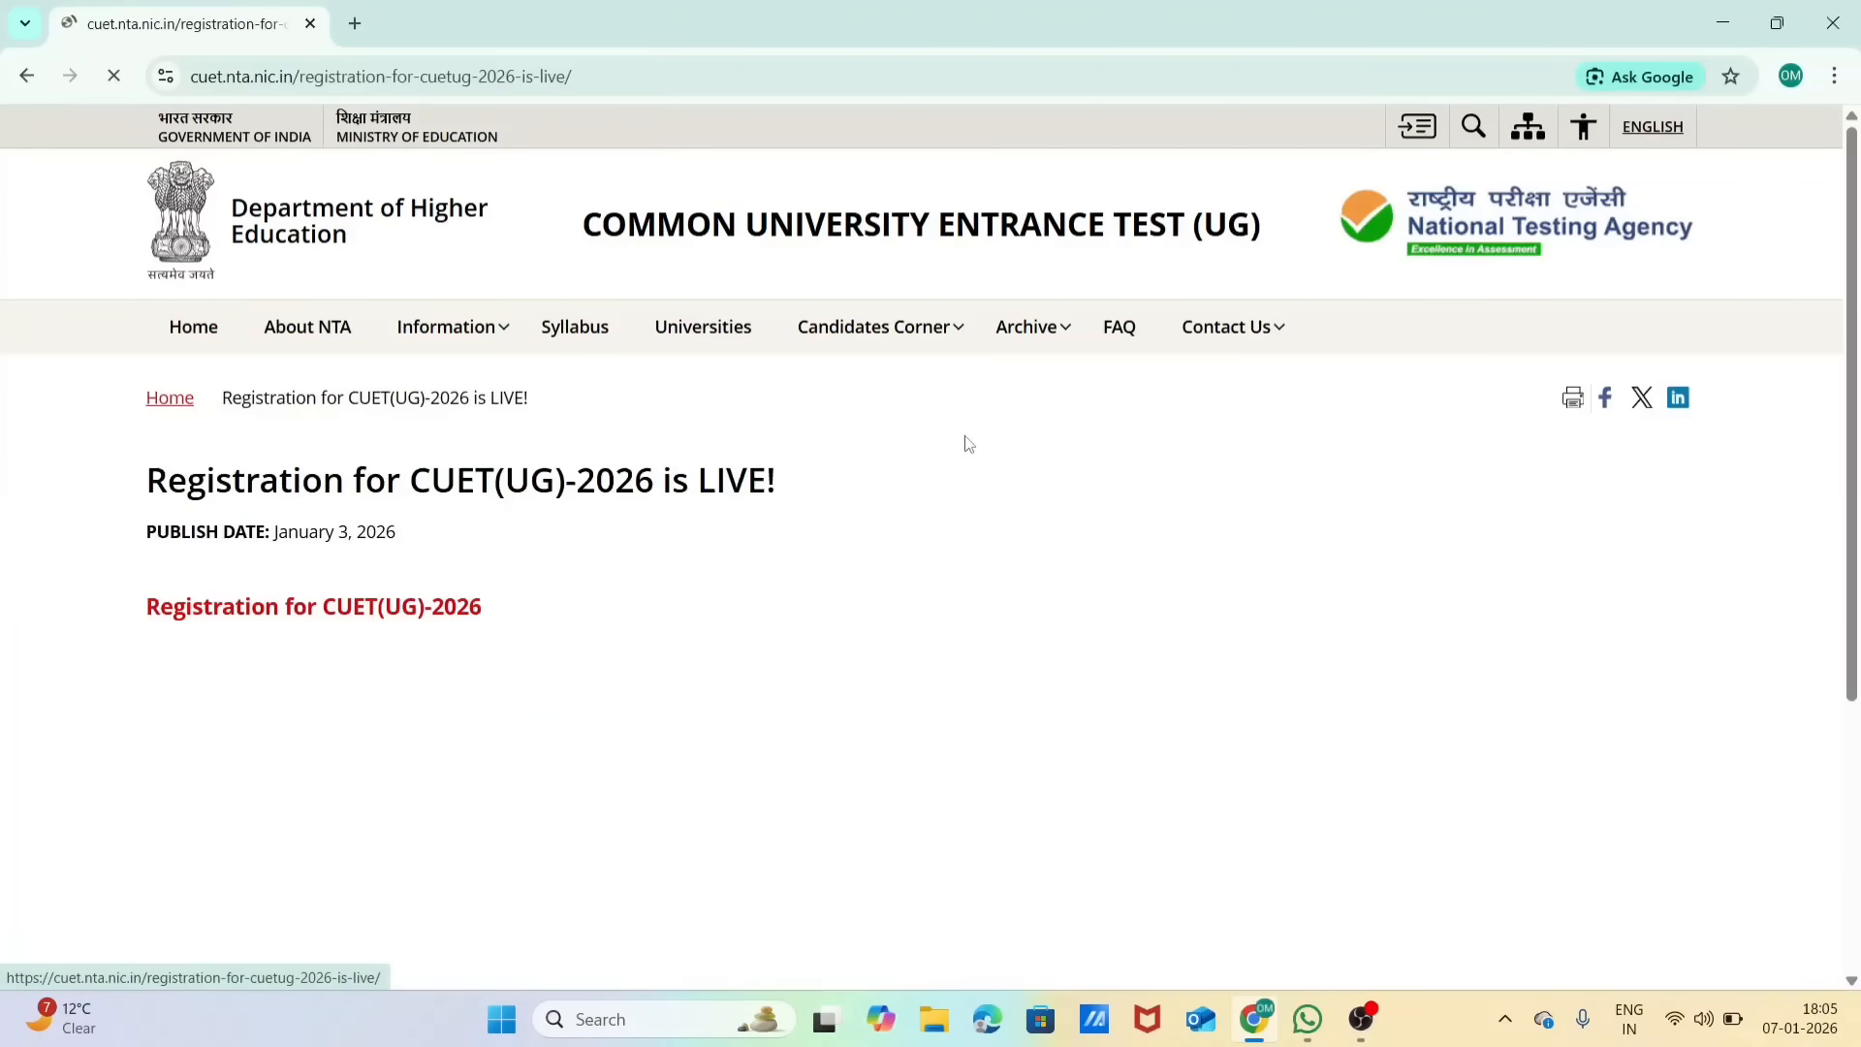
left_click(399, 609)
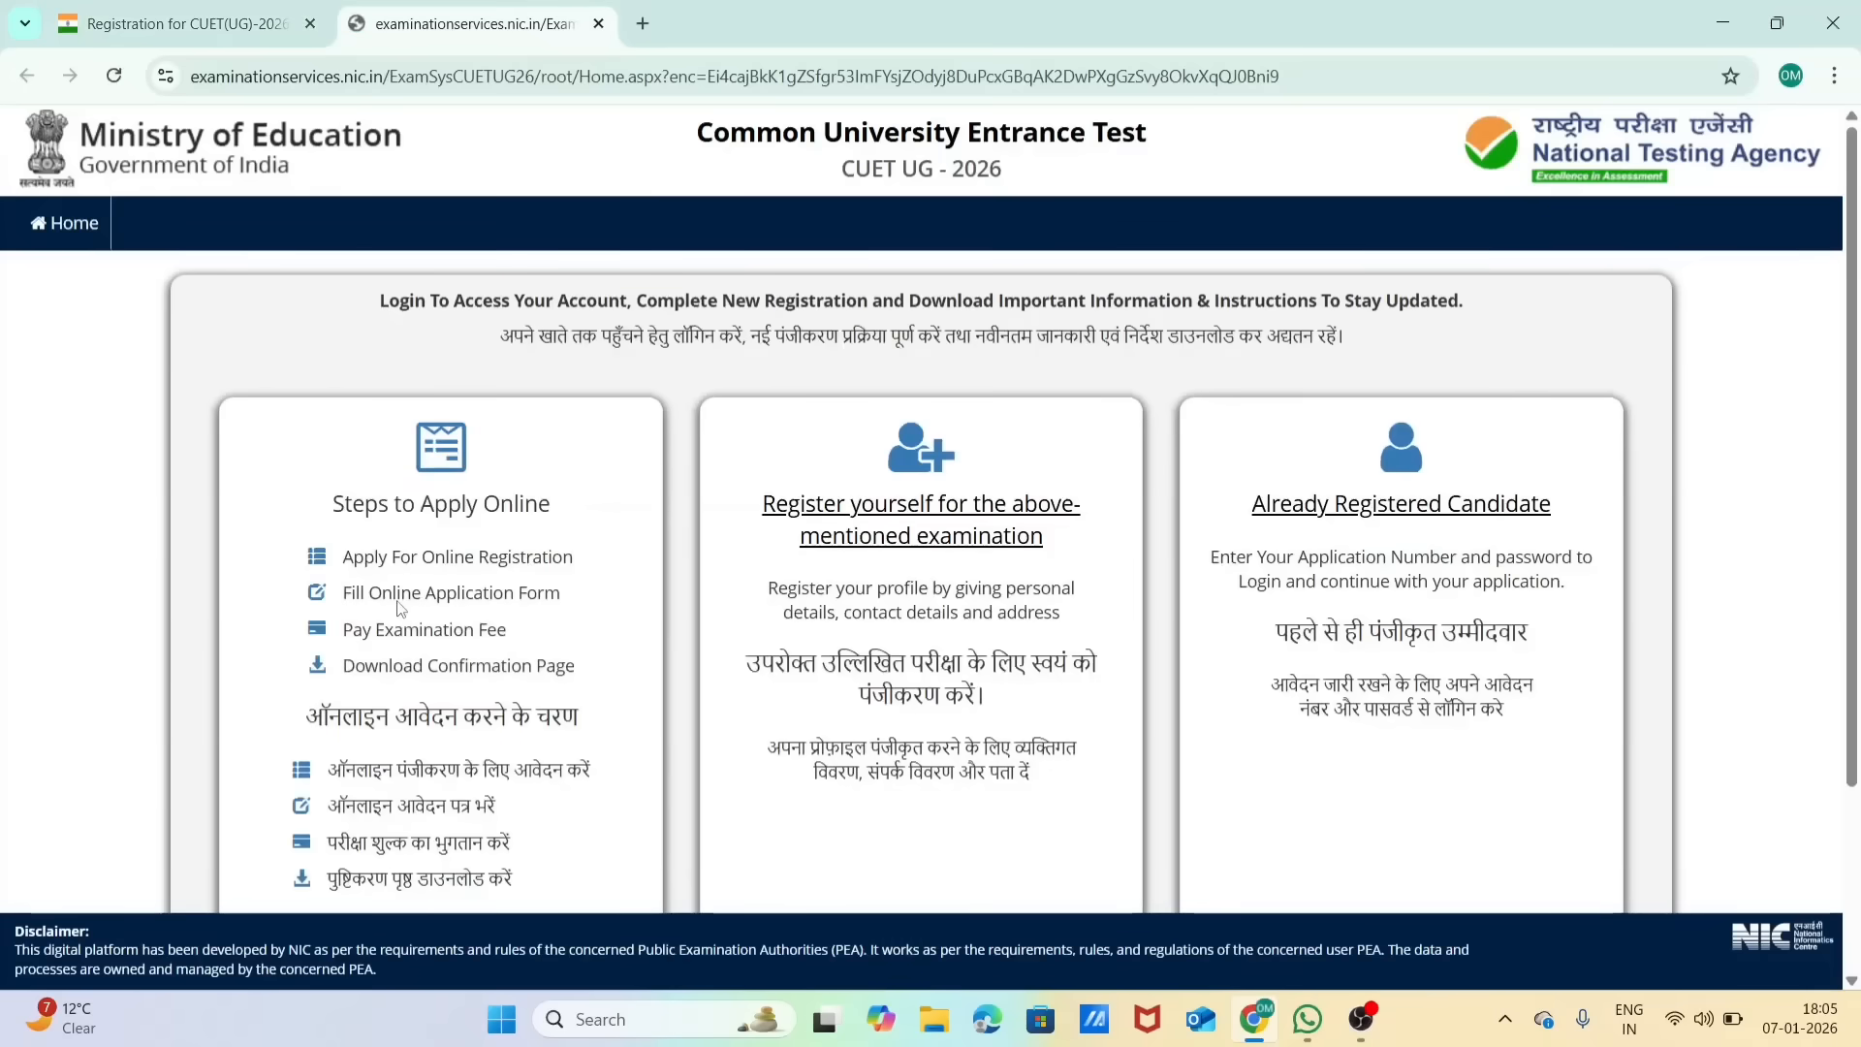
scroll(722, 613, "down", 2)
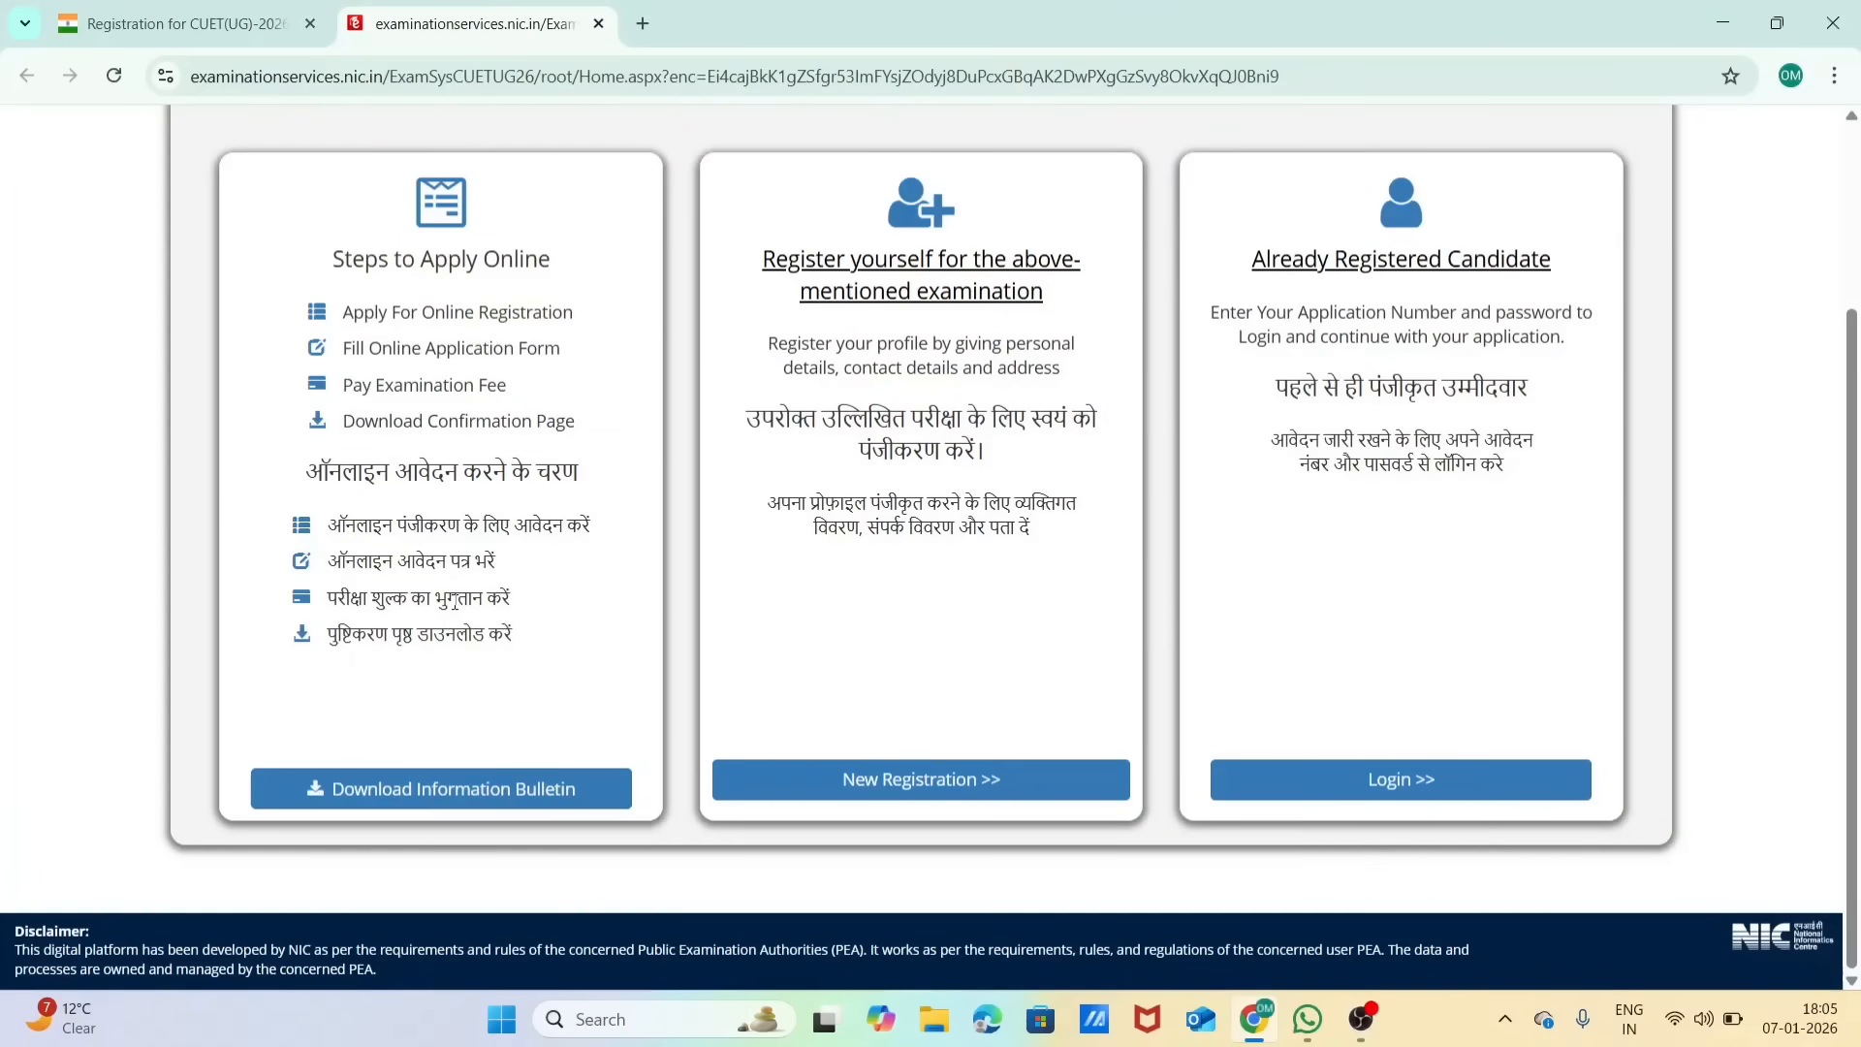
scroll(454, 603, "up", 2)
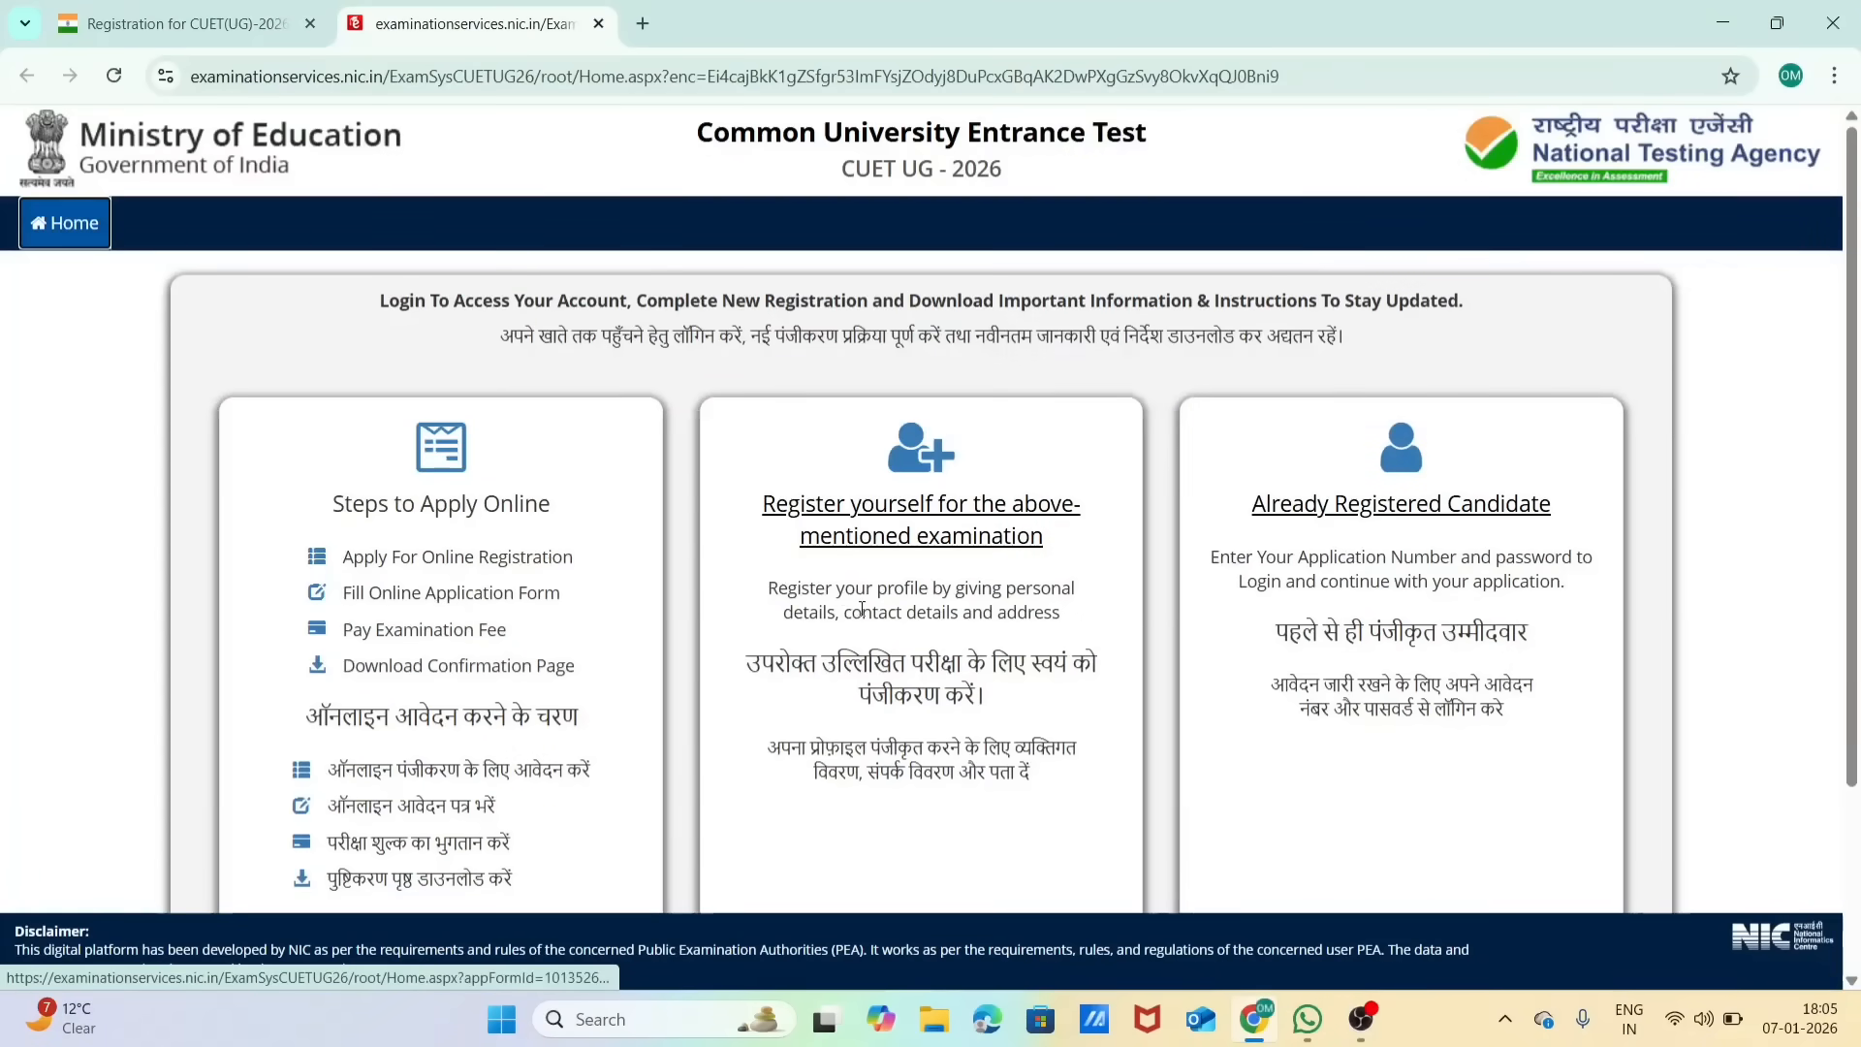
scroll(617, 481, "down", 2)
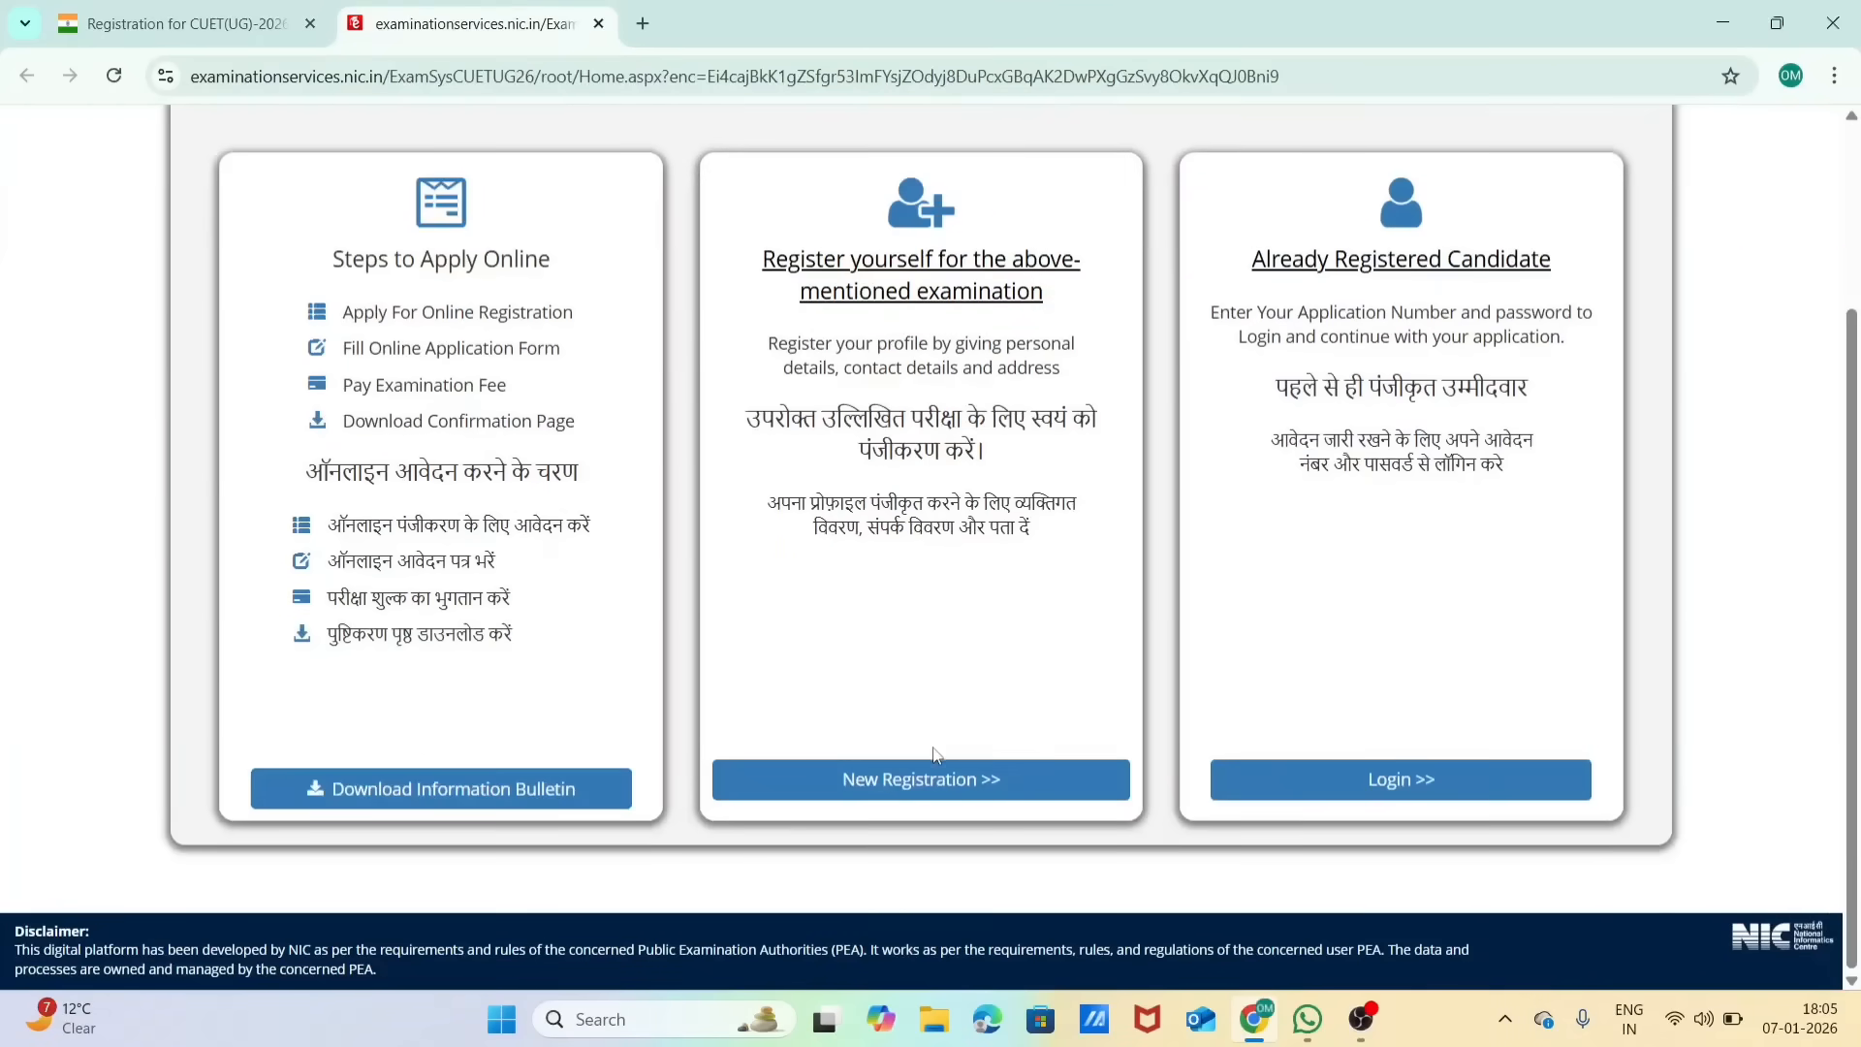
left_click(1004, 785)
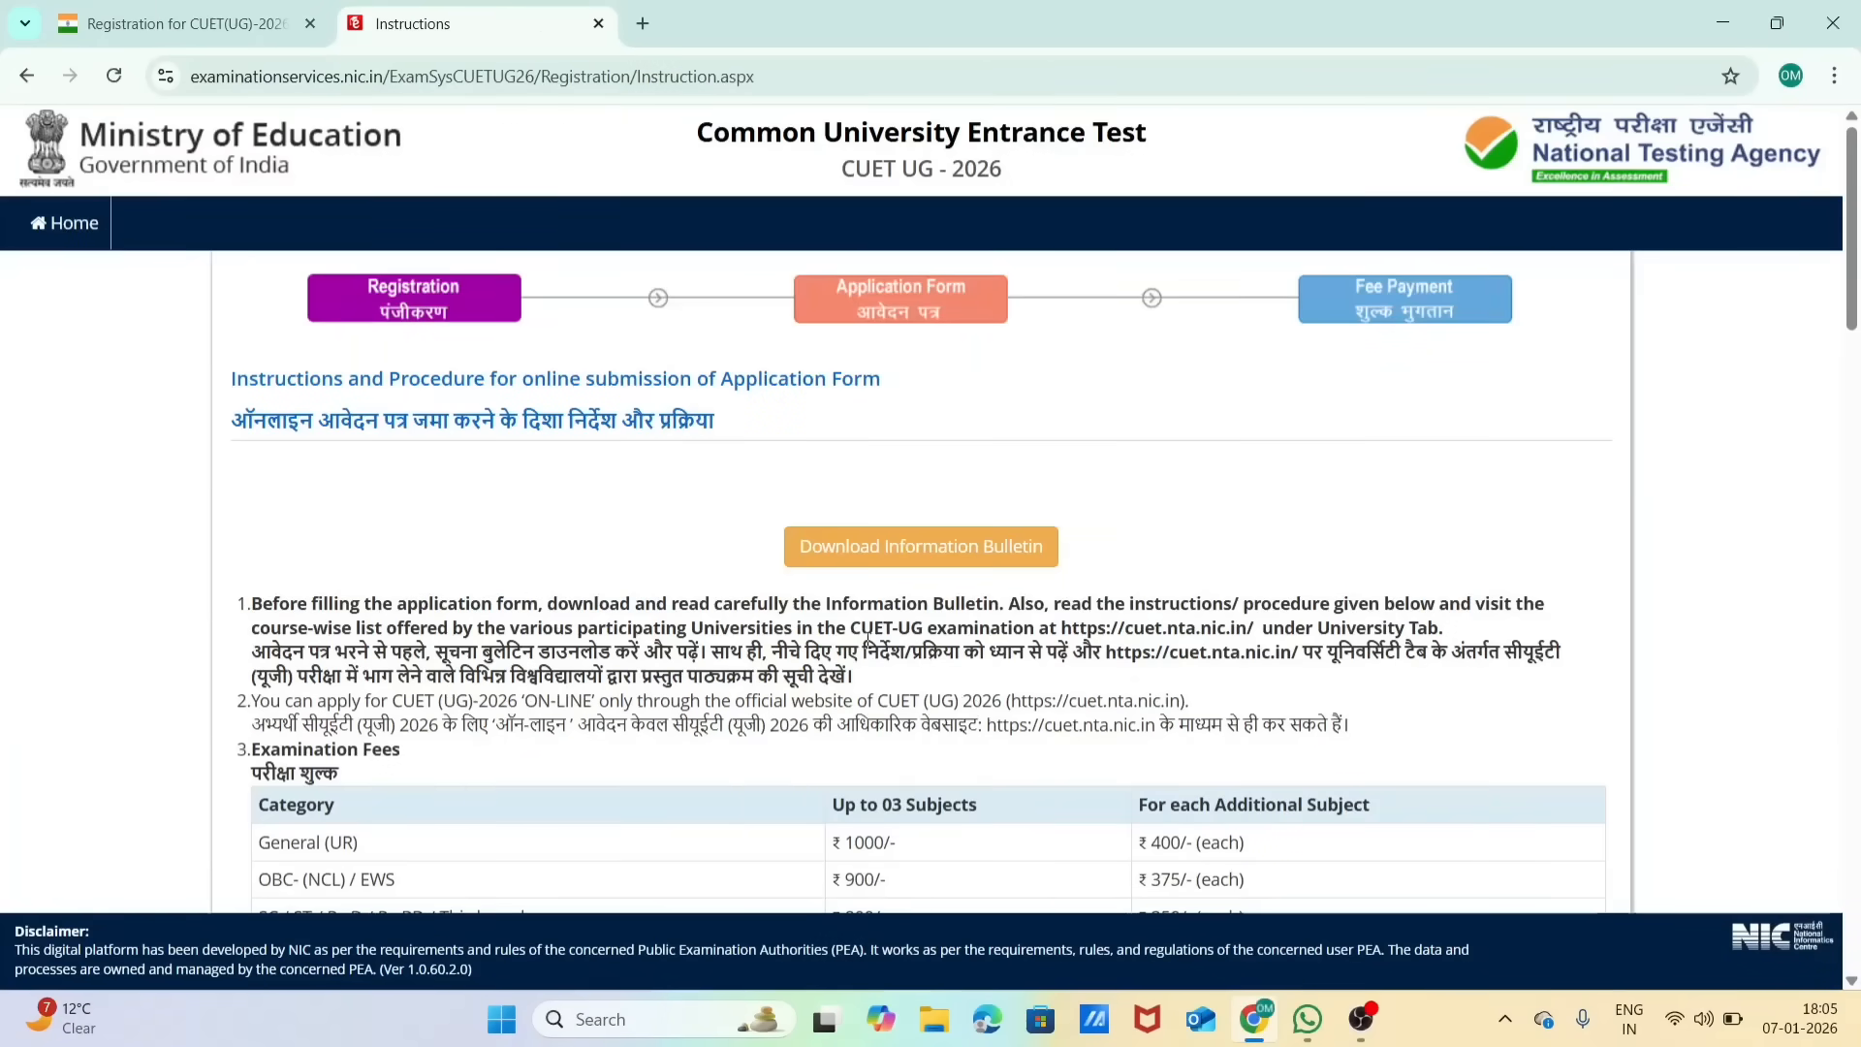
Step: Read through the application instructions, accept the Information Bulletin declaration and proceed to the registration form
scroll(868, 644, "down", 2)
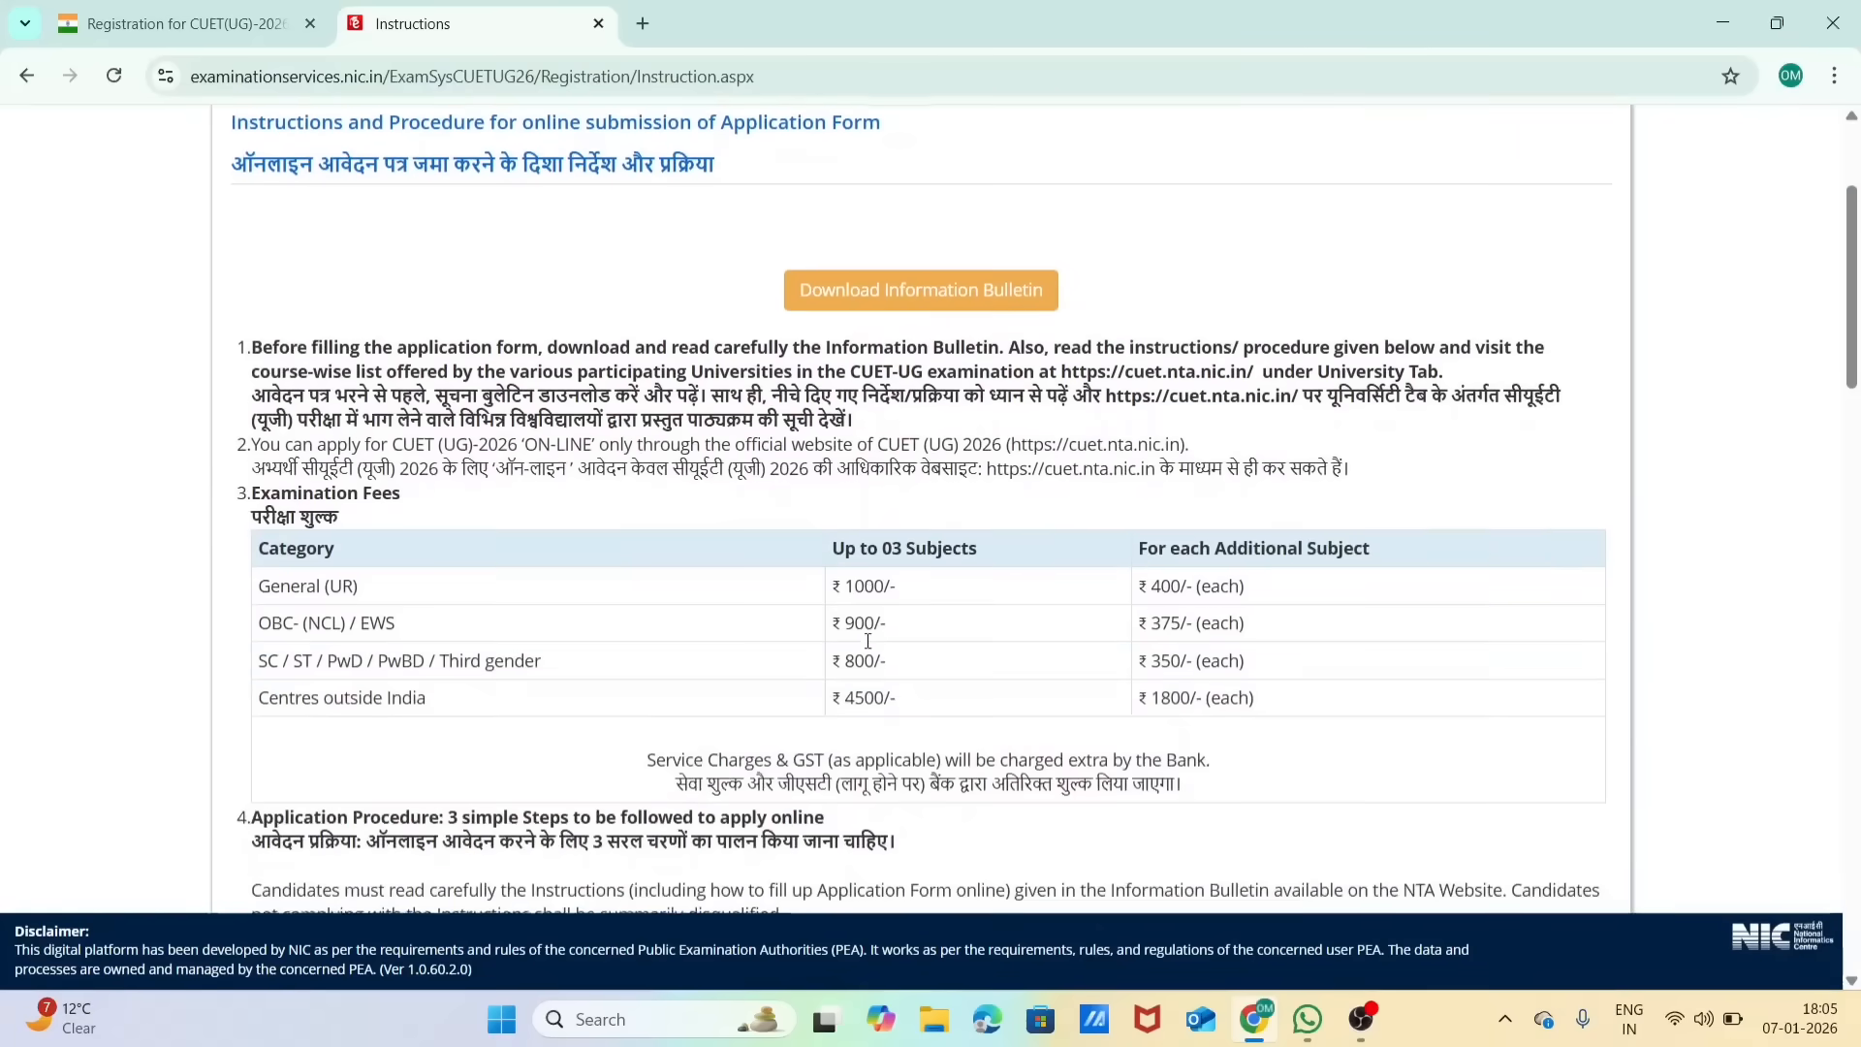
scroll(868, 647, "down", 5)
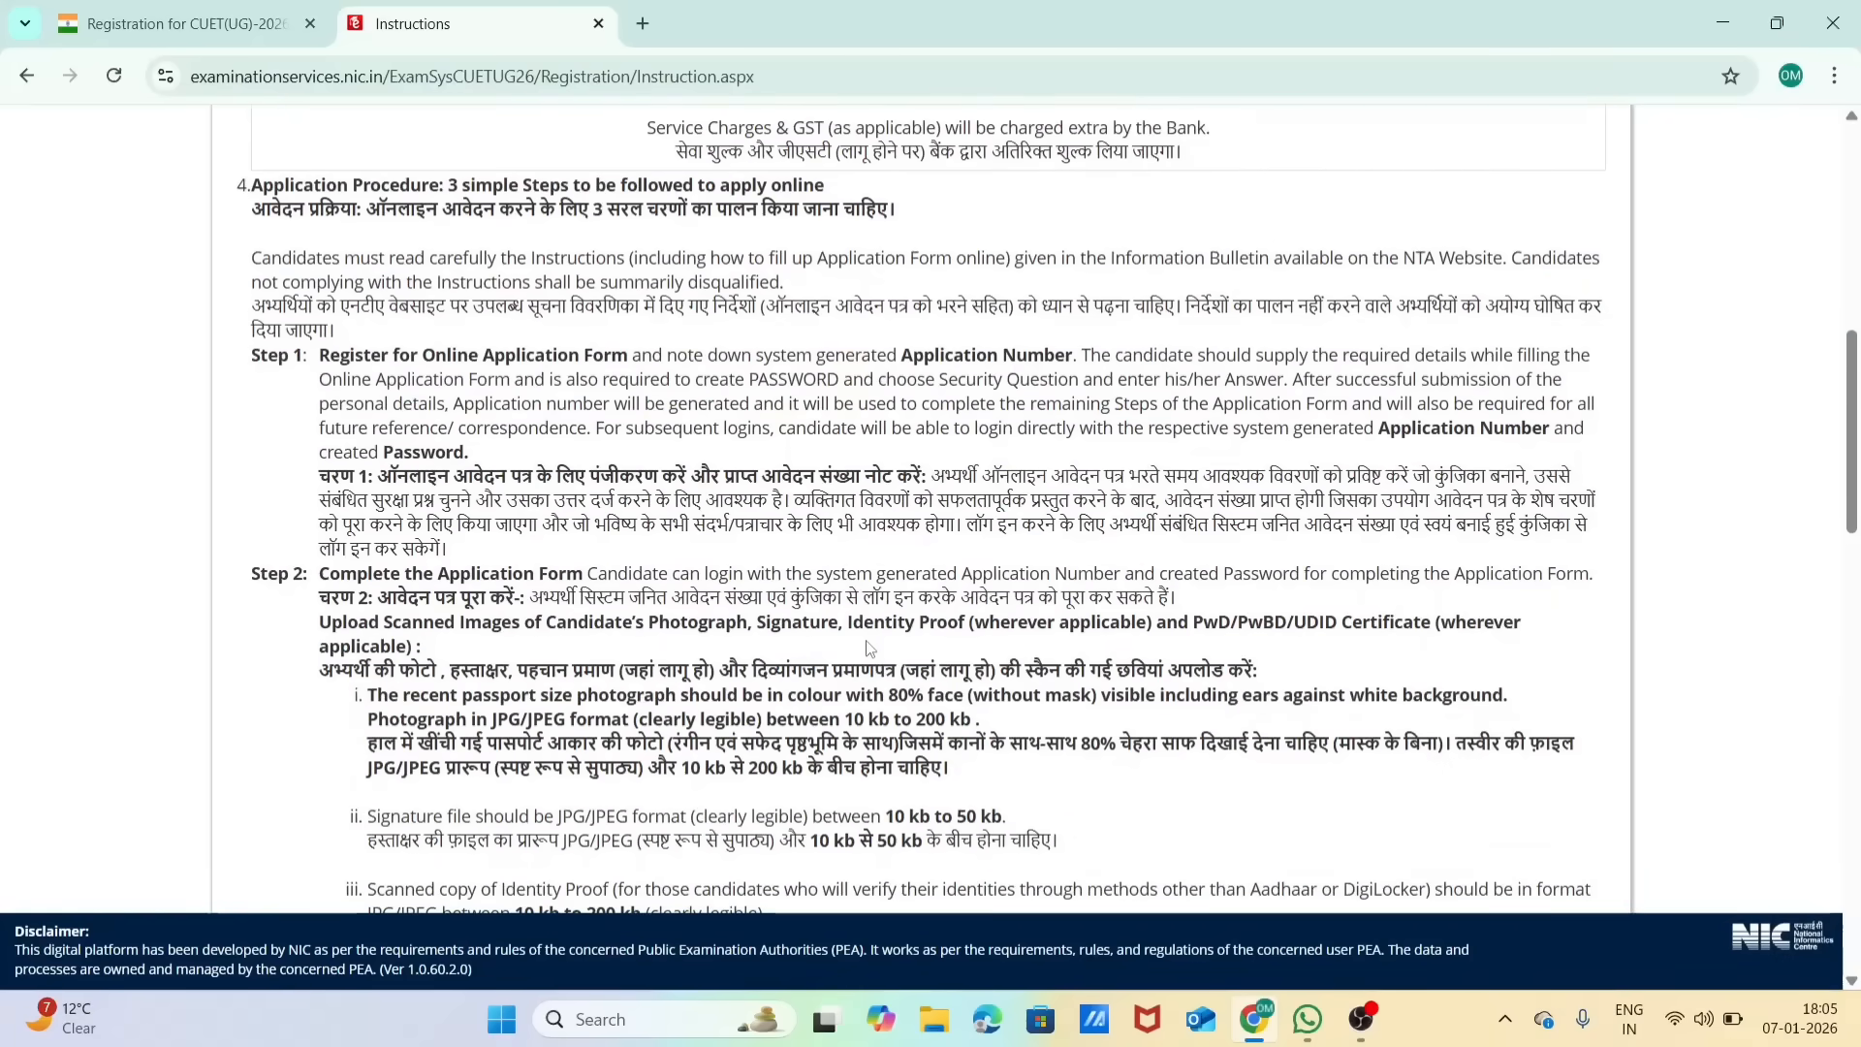
scroll(868, 648, "down", 2)
scroll(866, 643, "down", 1)
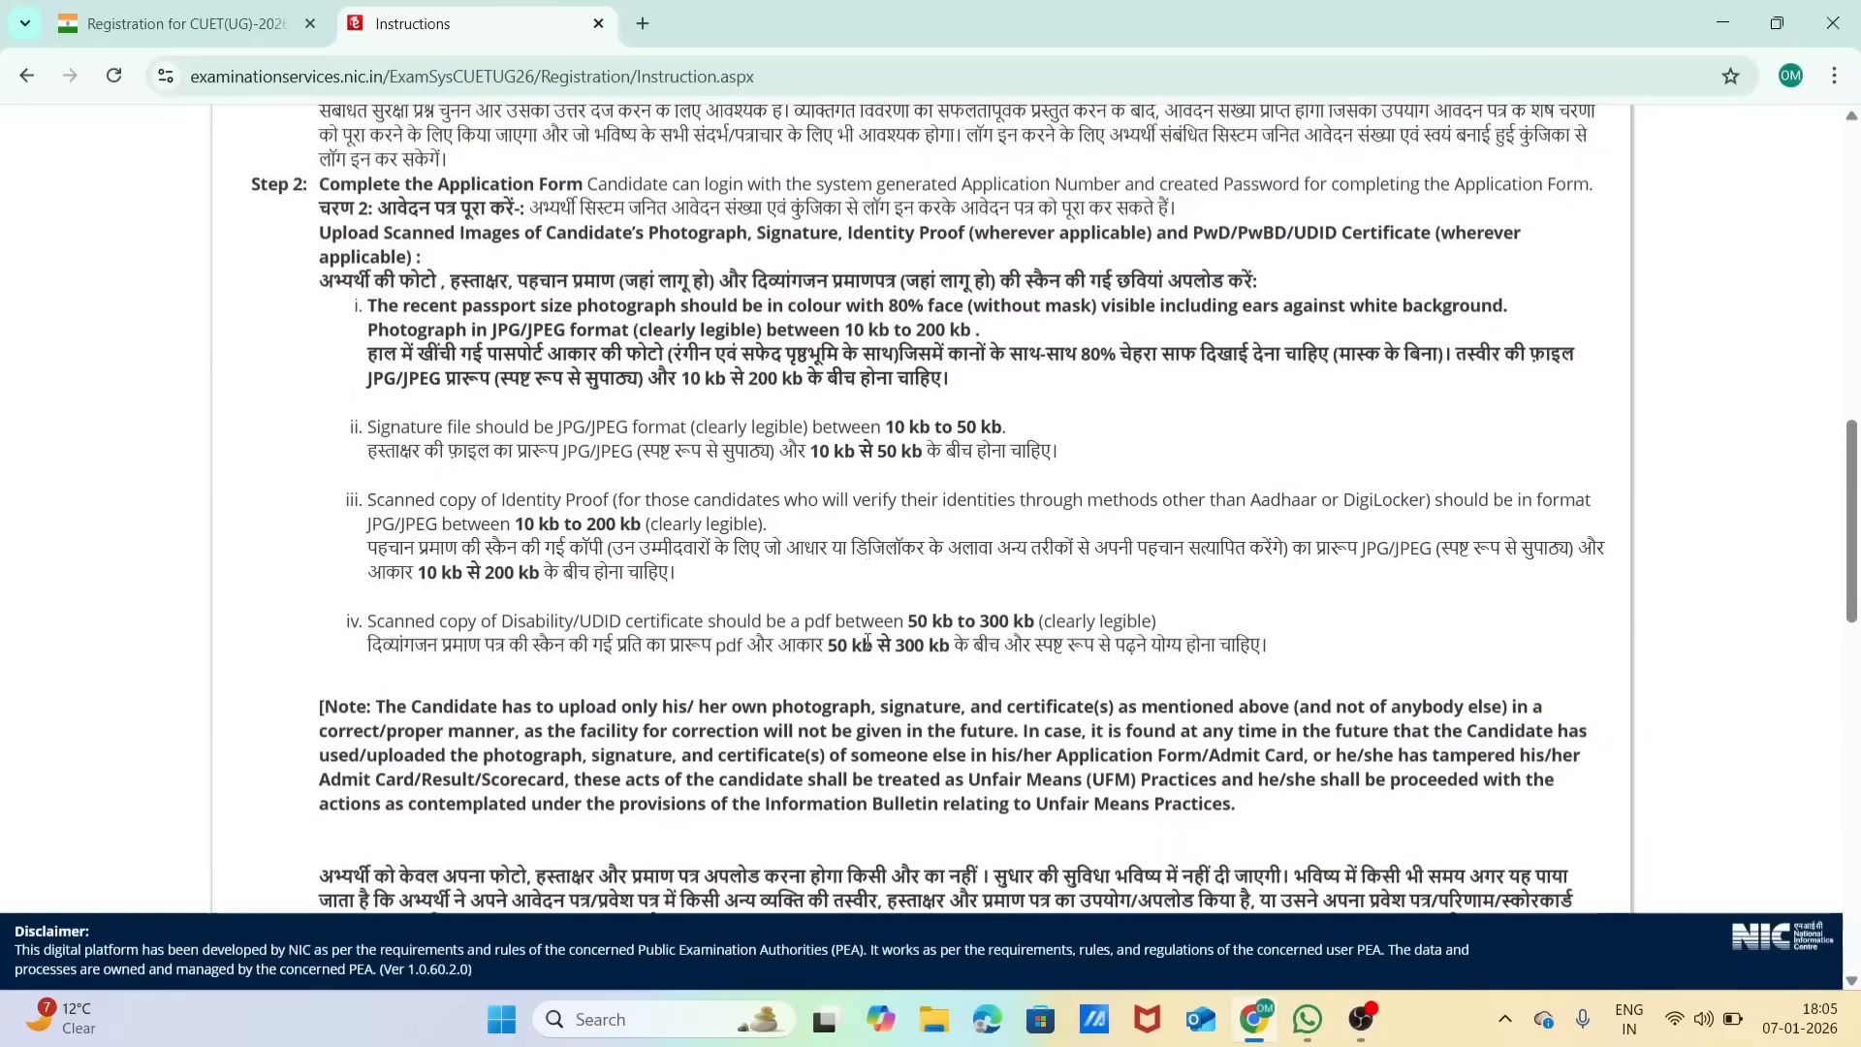
scroll(868, 644, "down", 1)
scroll(868, 641, "down", 13)
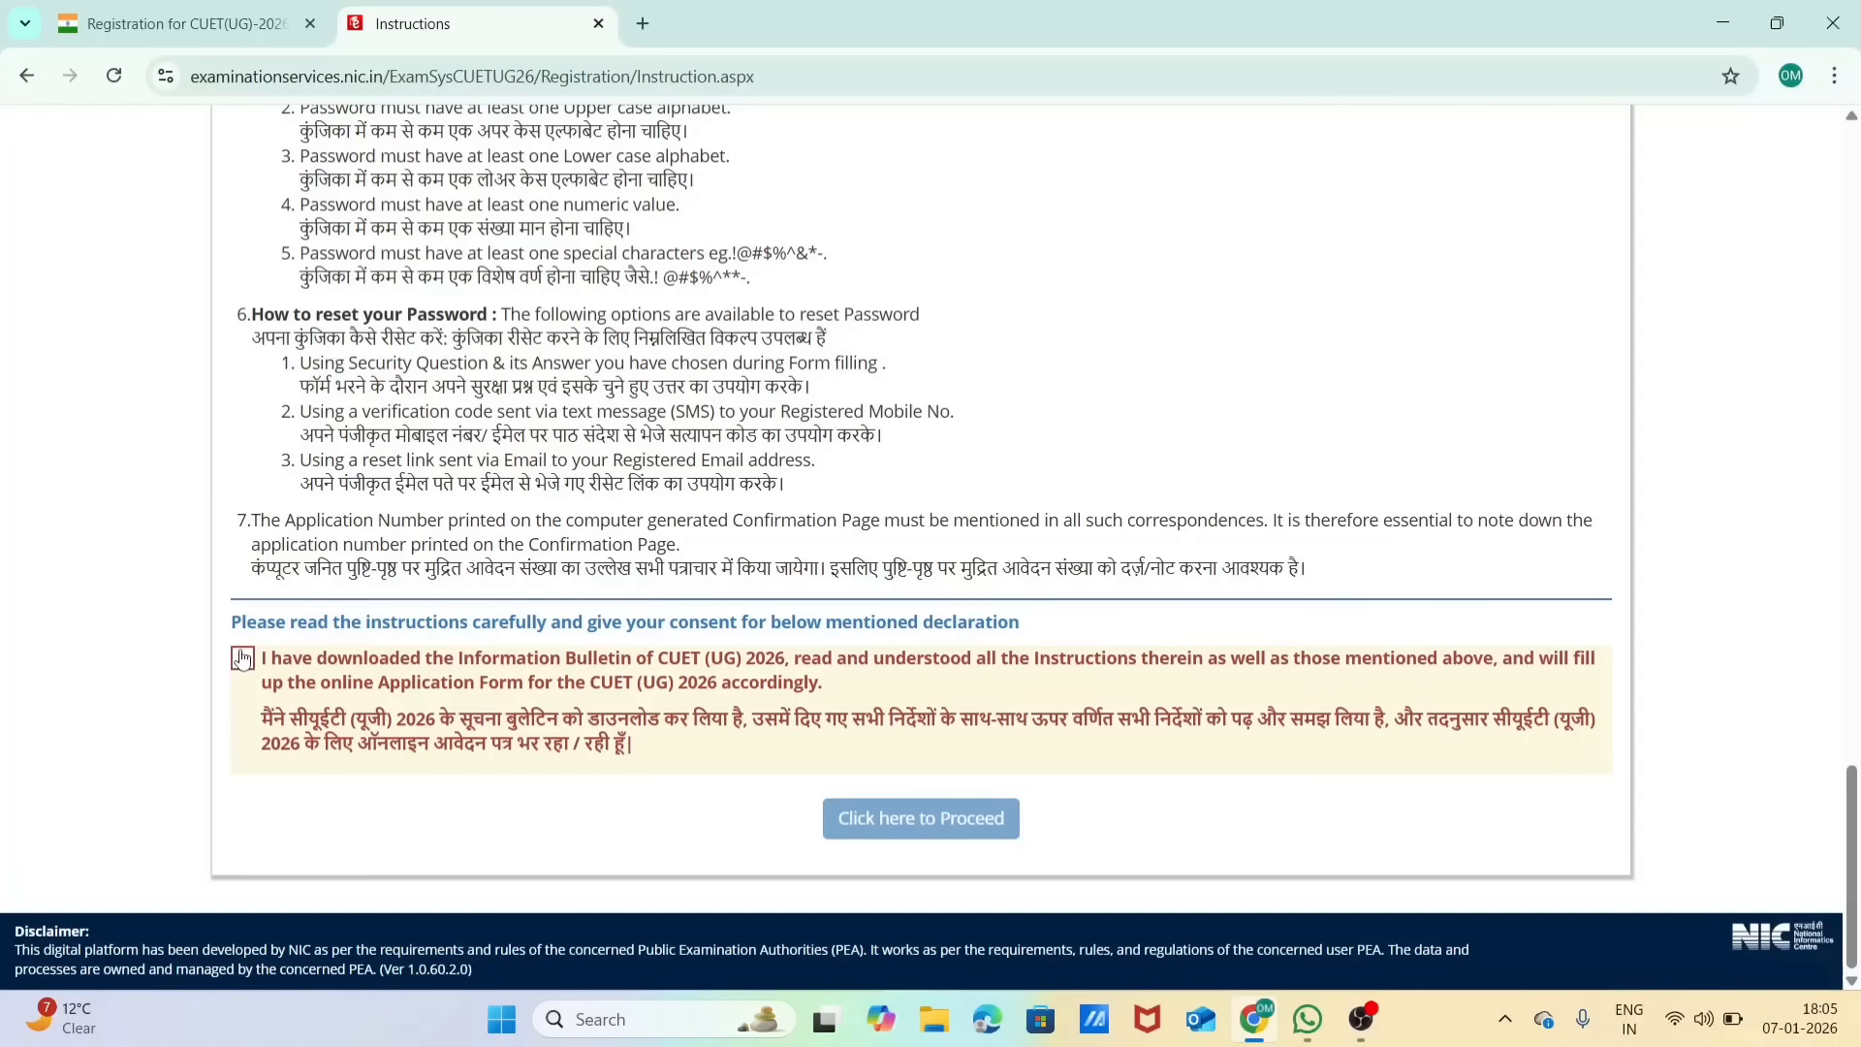
left_click(242, 658)
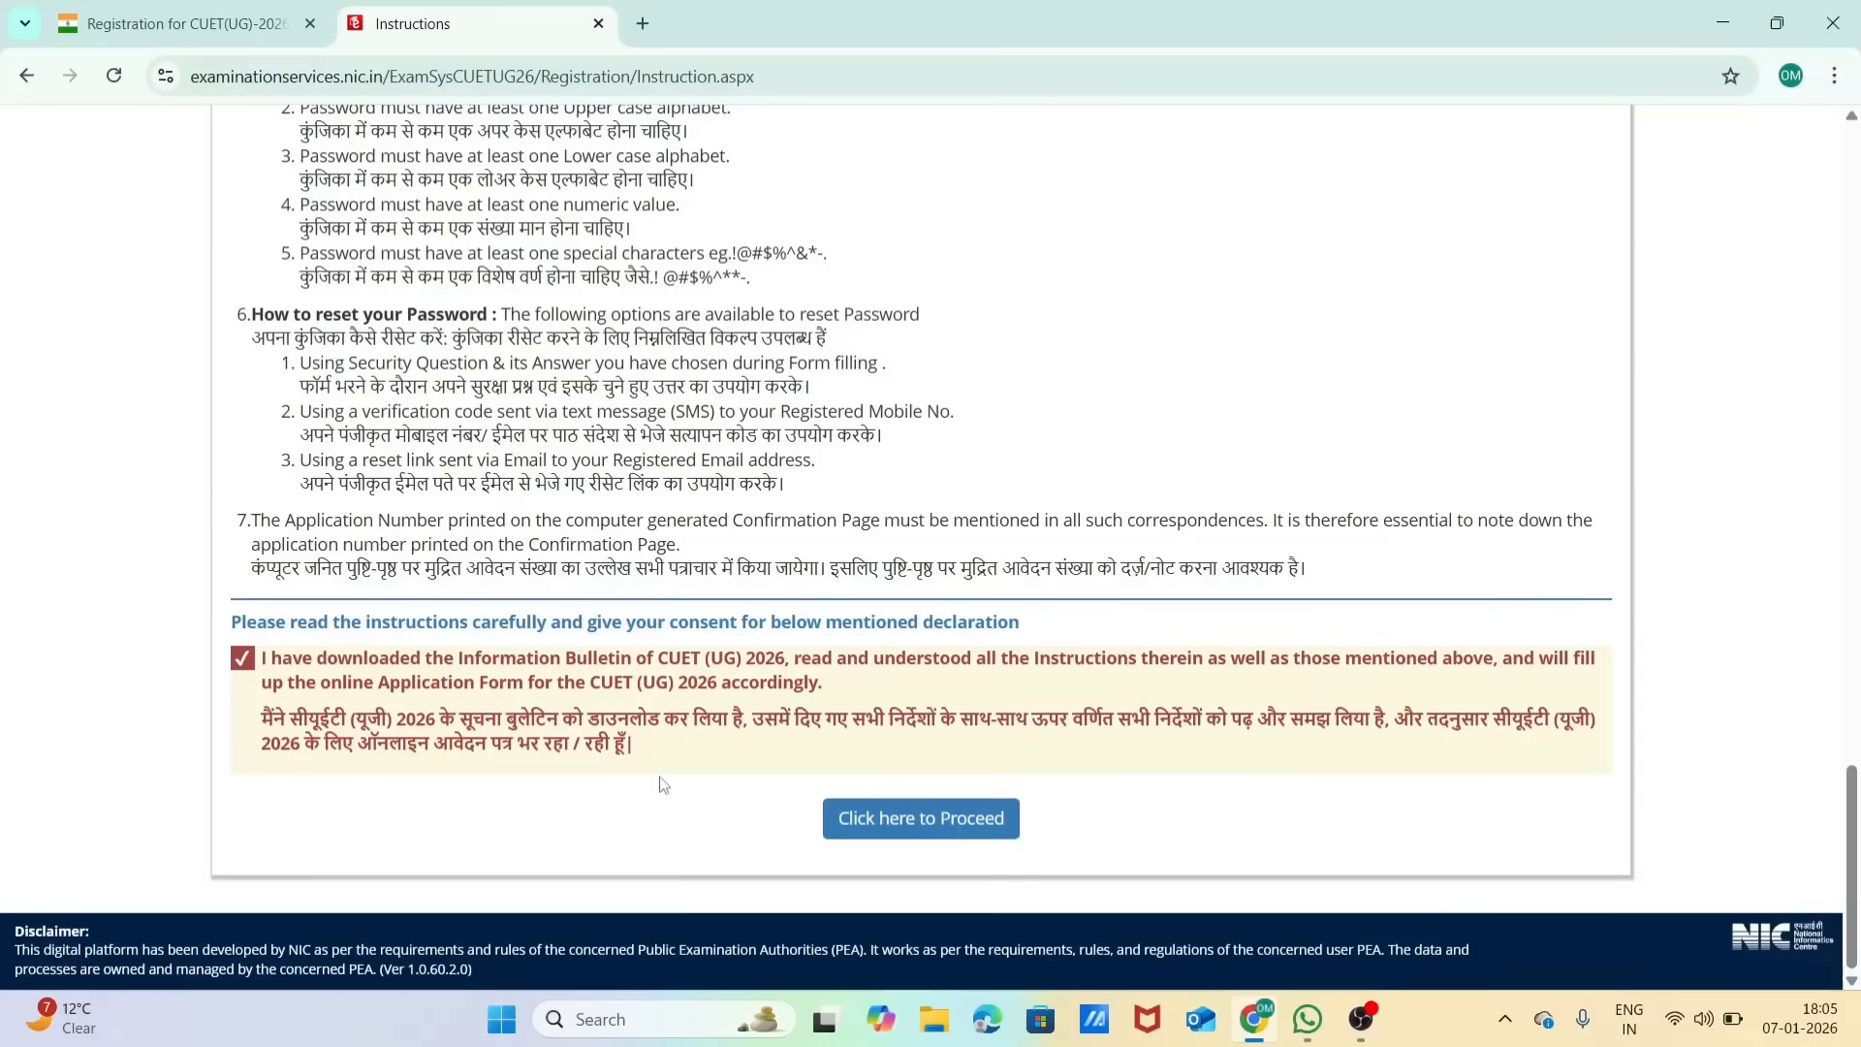
left_click(921, 836)
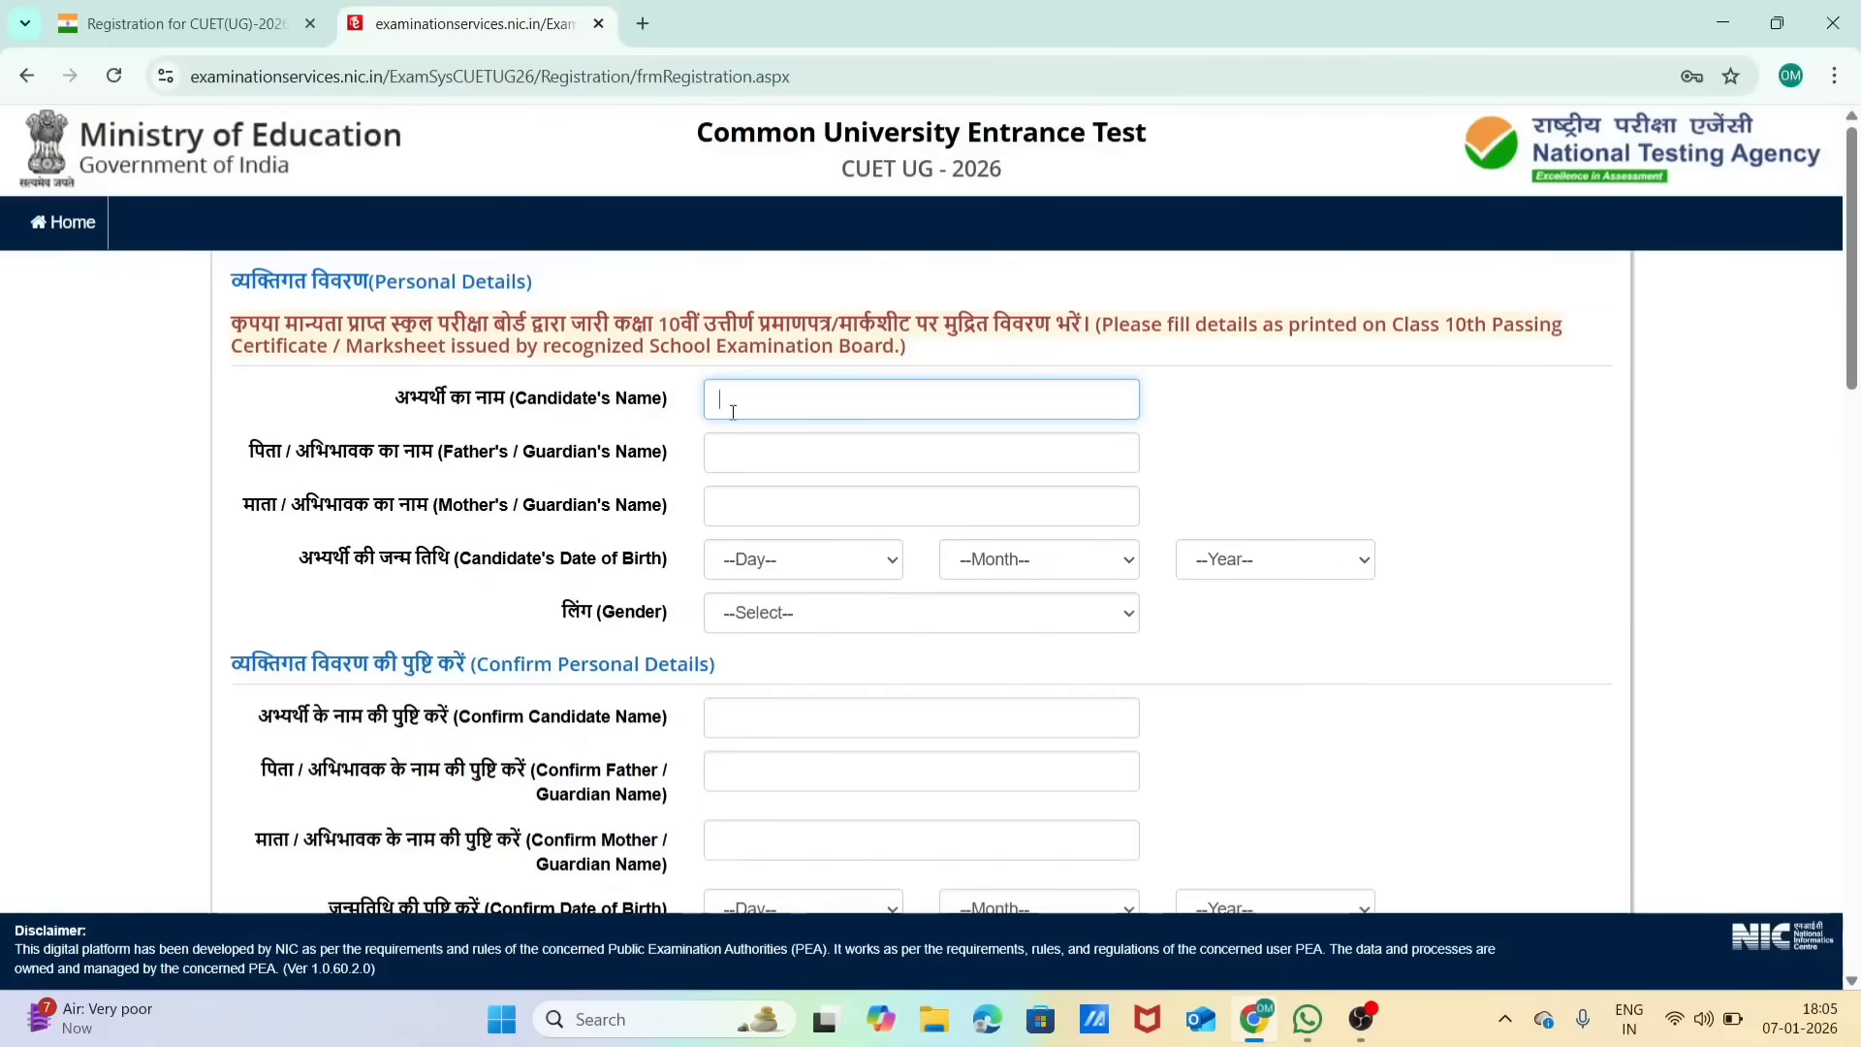
Step: Look through the personal details, confirmation and present address fields of the registration form
left_click(754, 456)
left_click(758, 496)
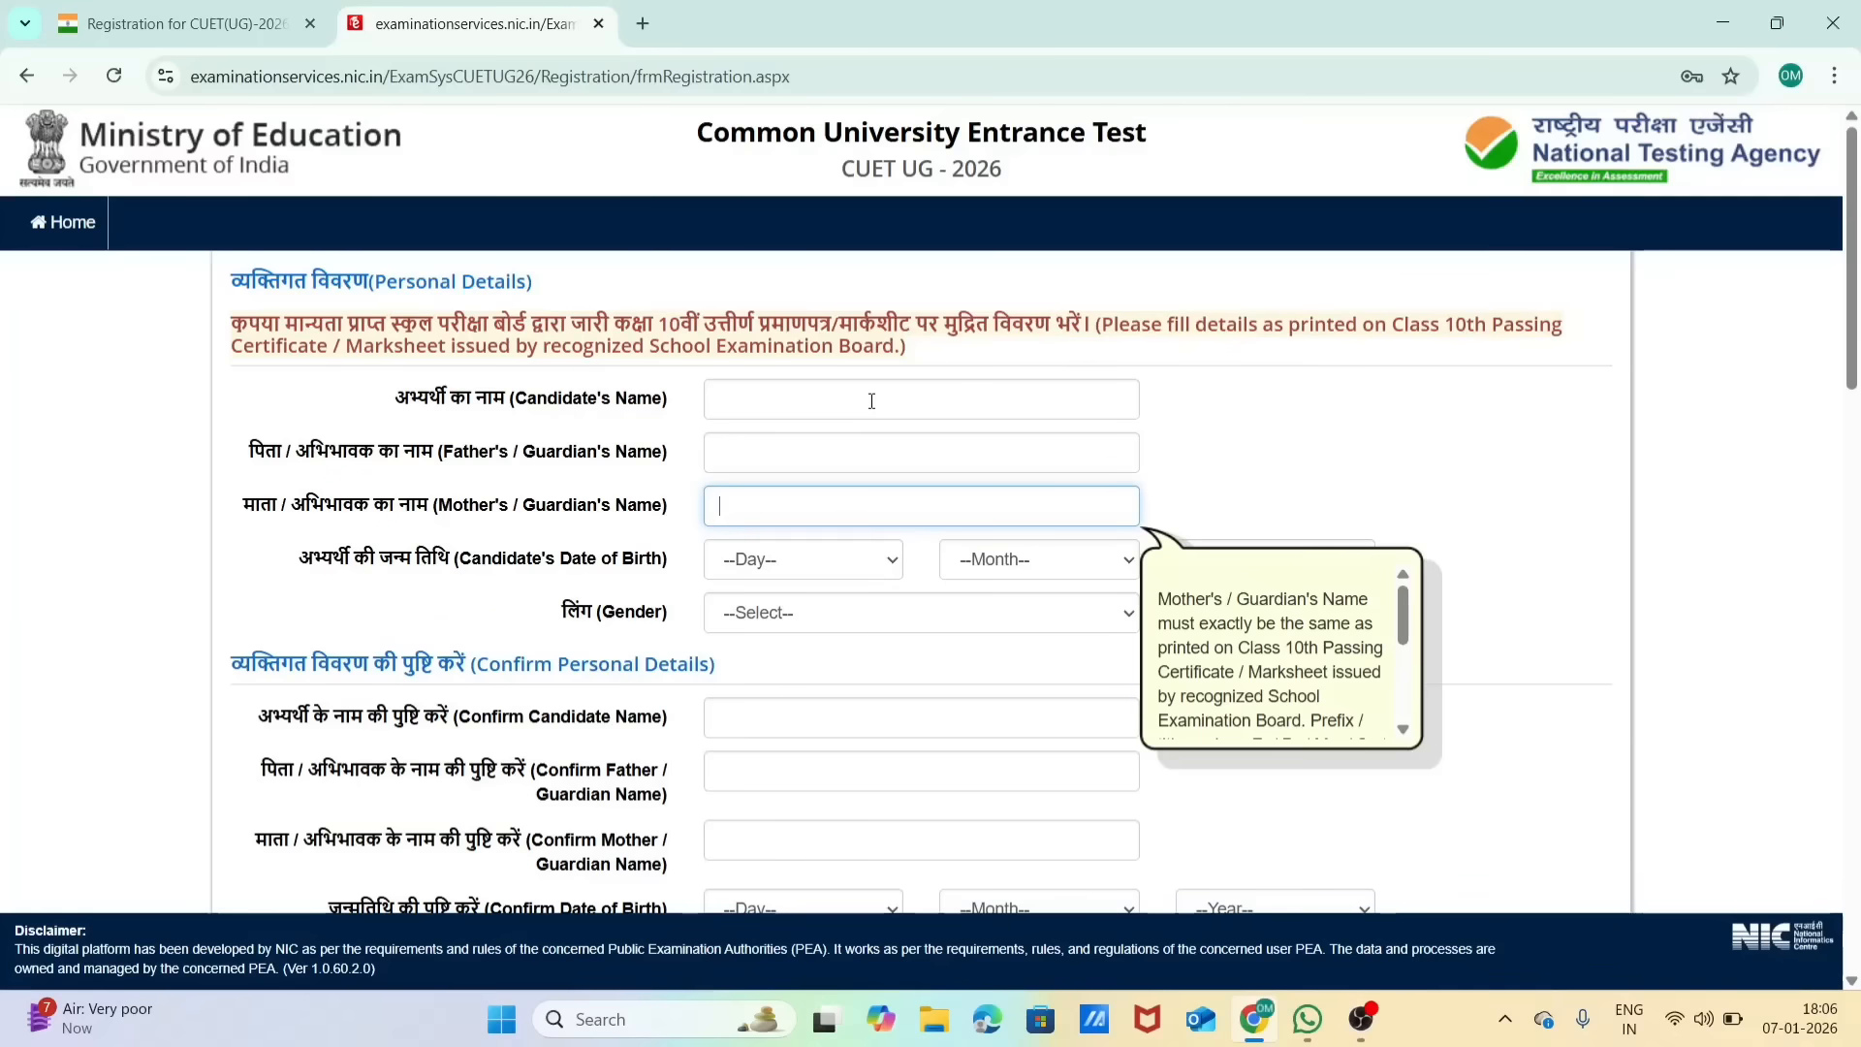
scroll(875, 574, "down", 2)
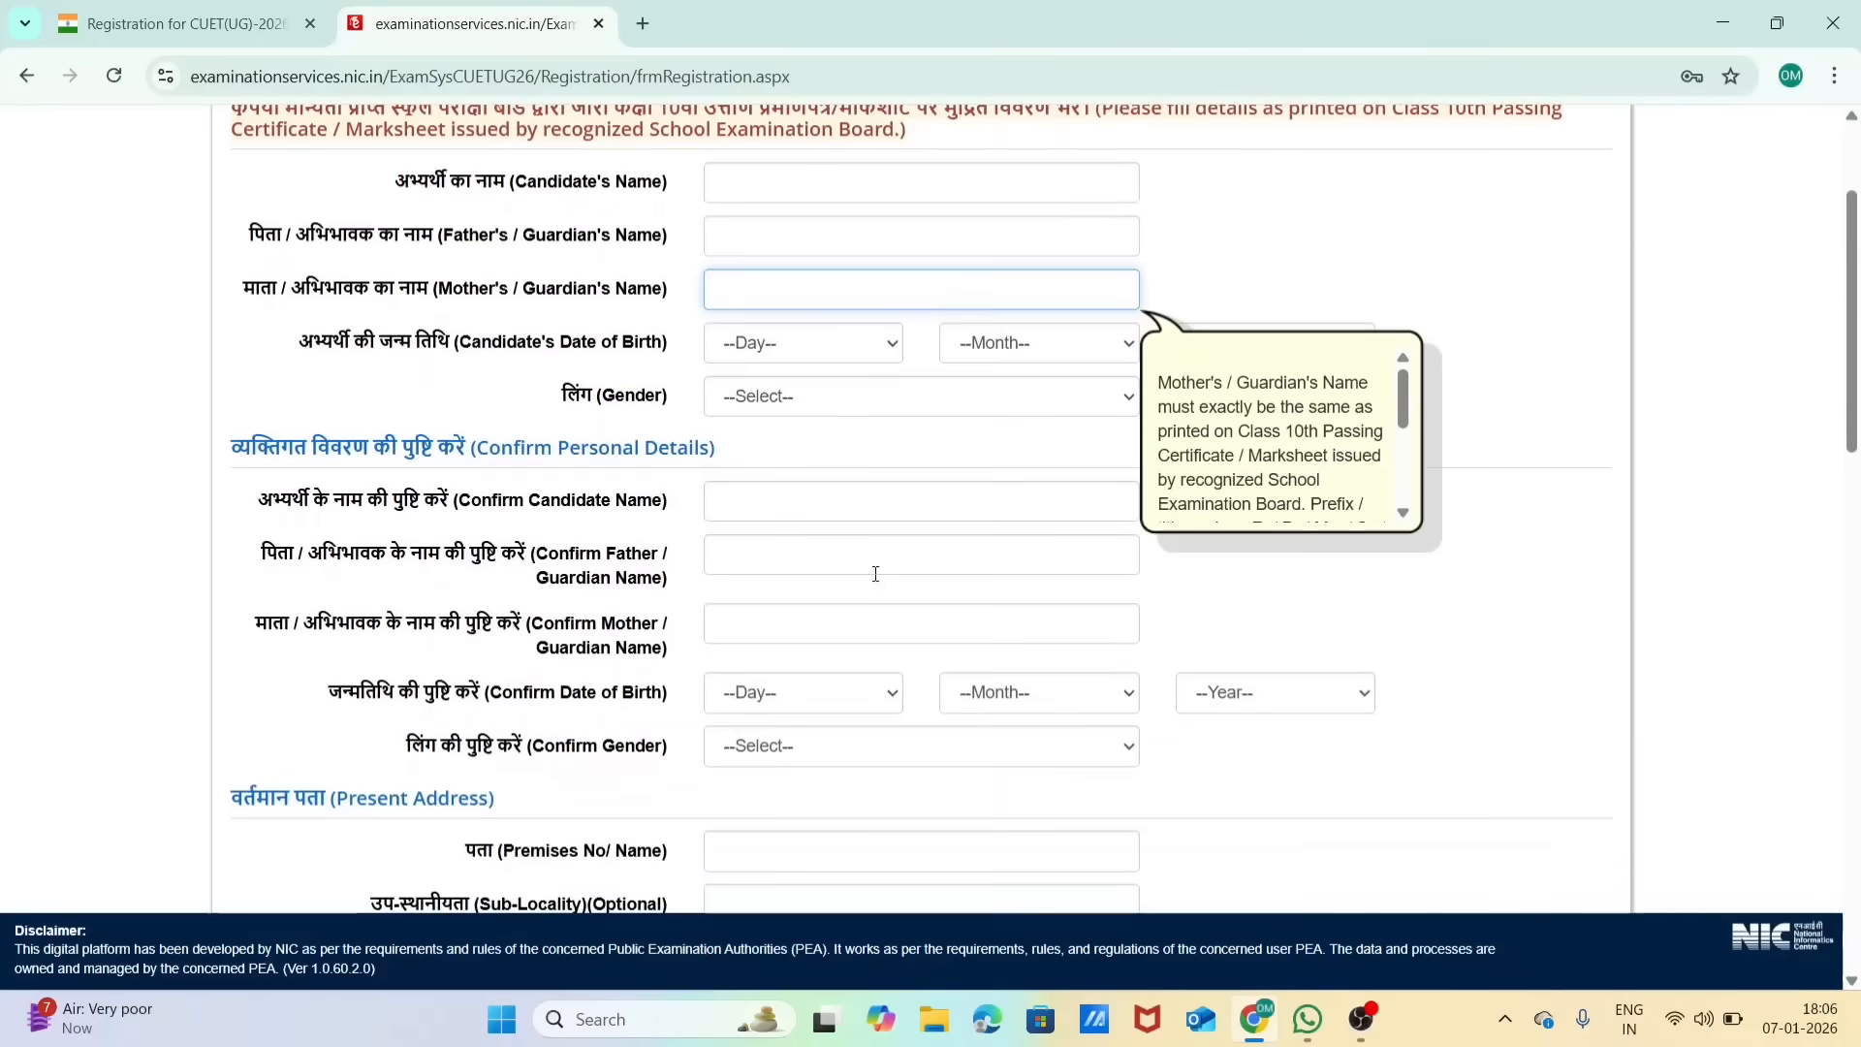
scroll(846, 479, "down", 3)
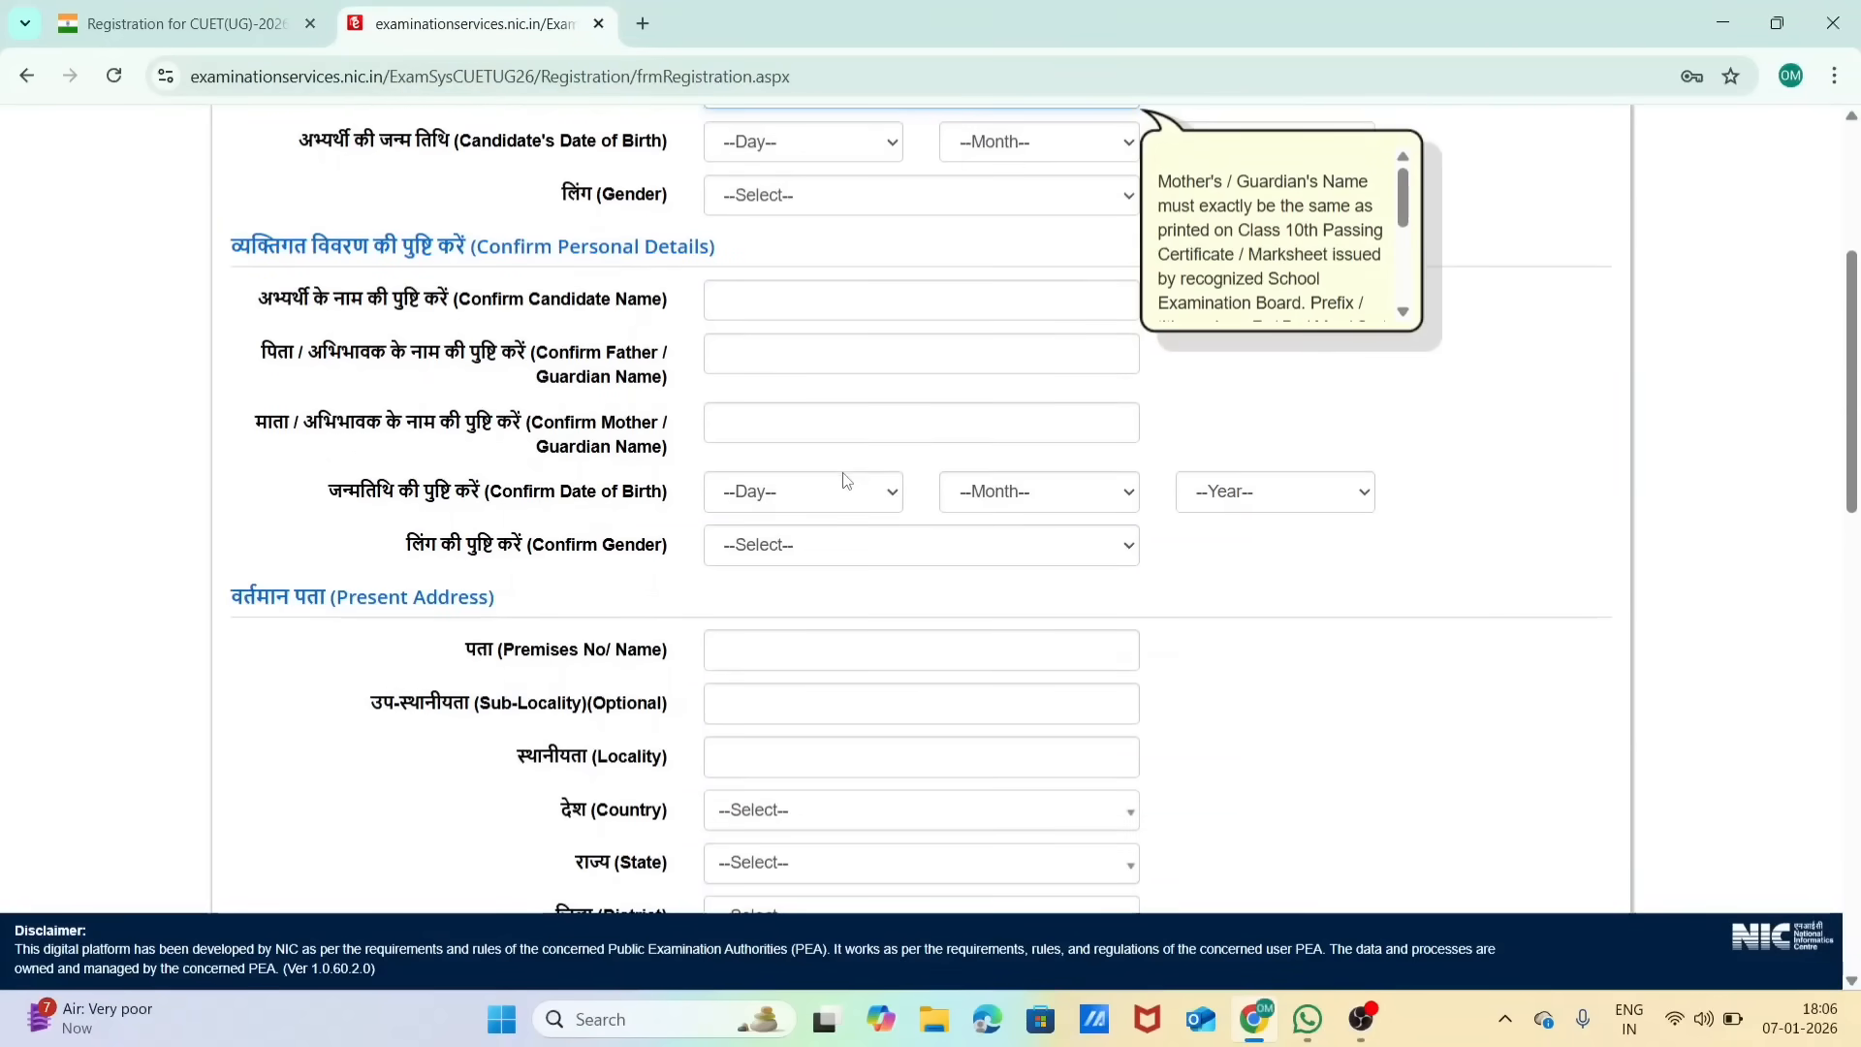
scroll(844, 480, "down", 2)
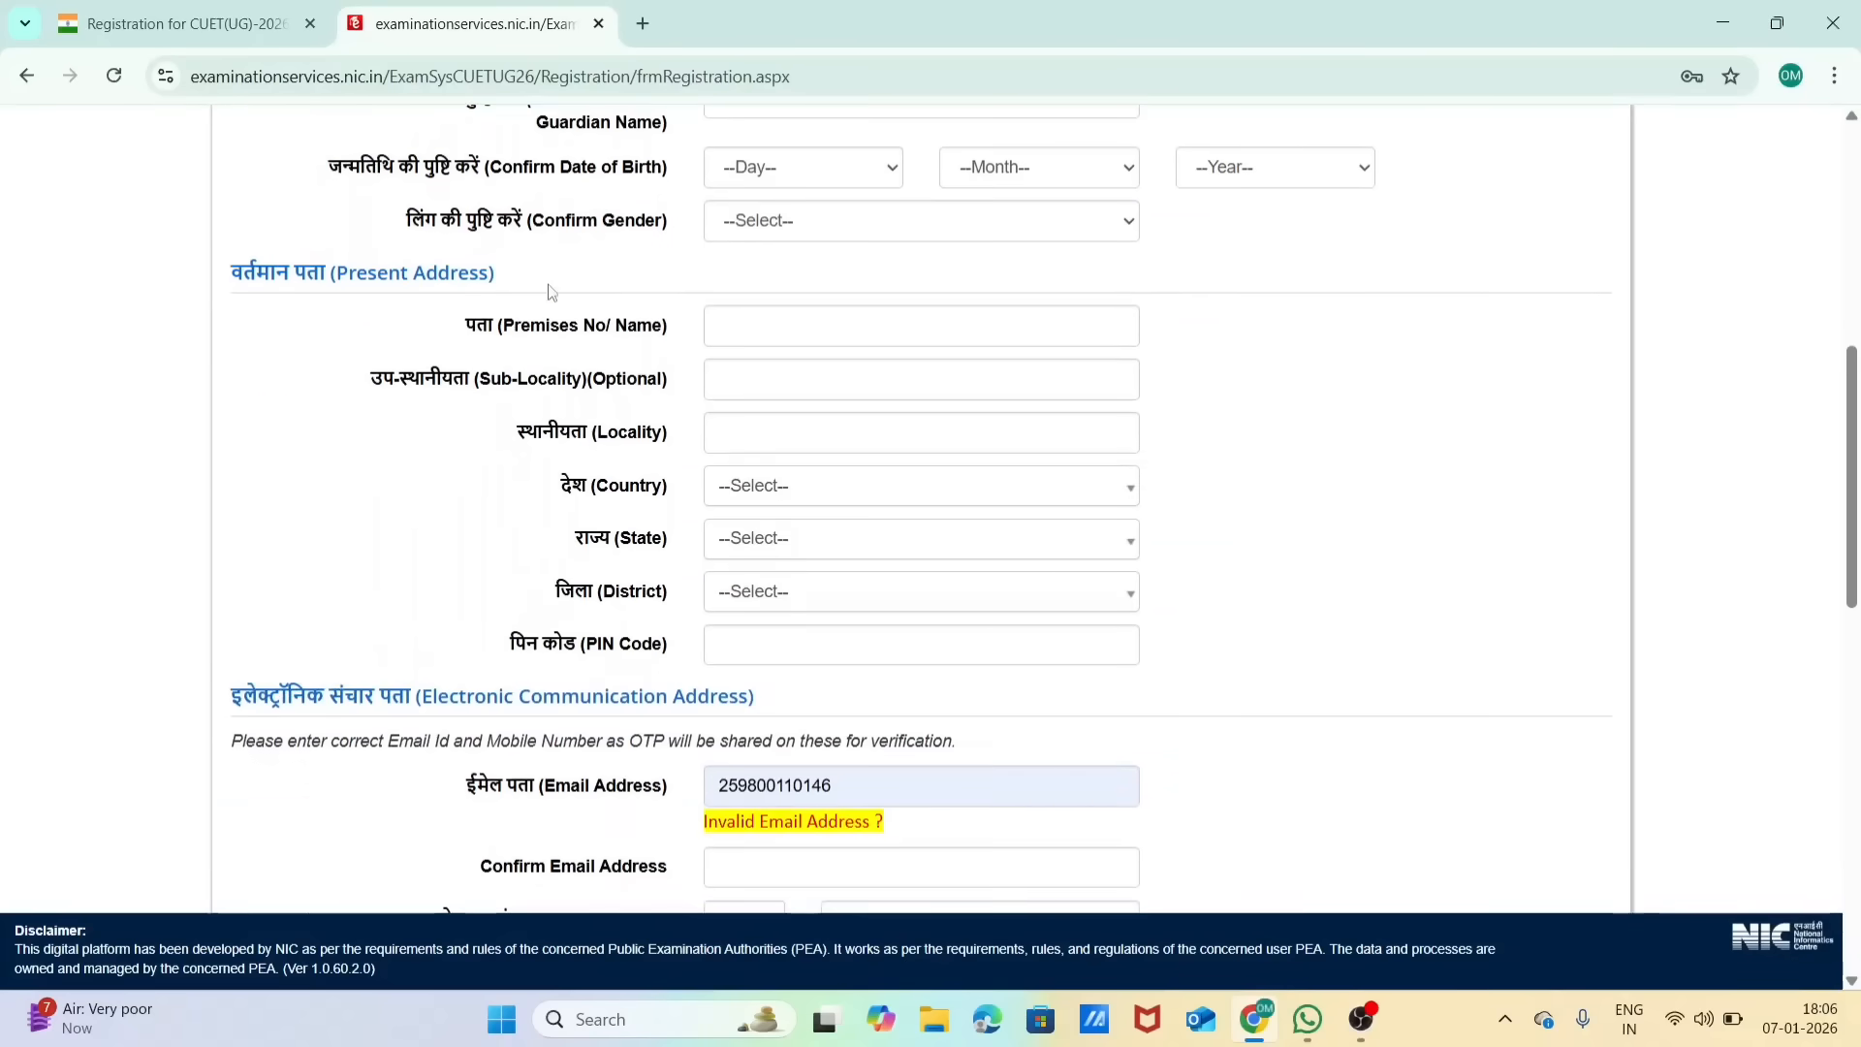
left_click(739, 324)
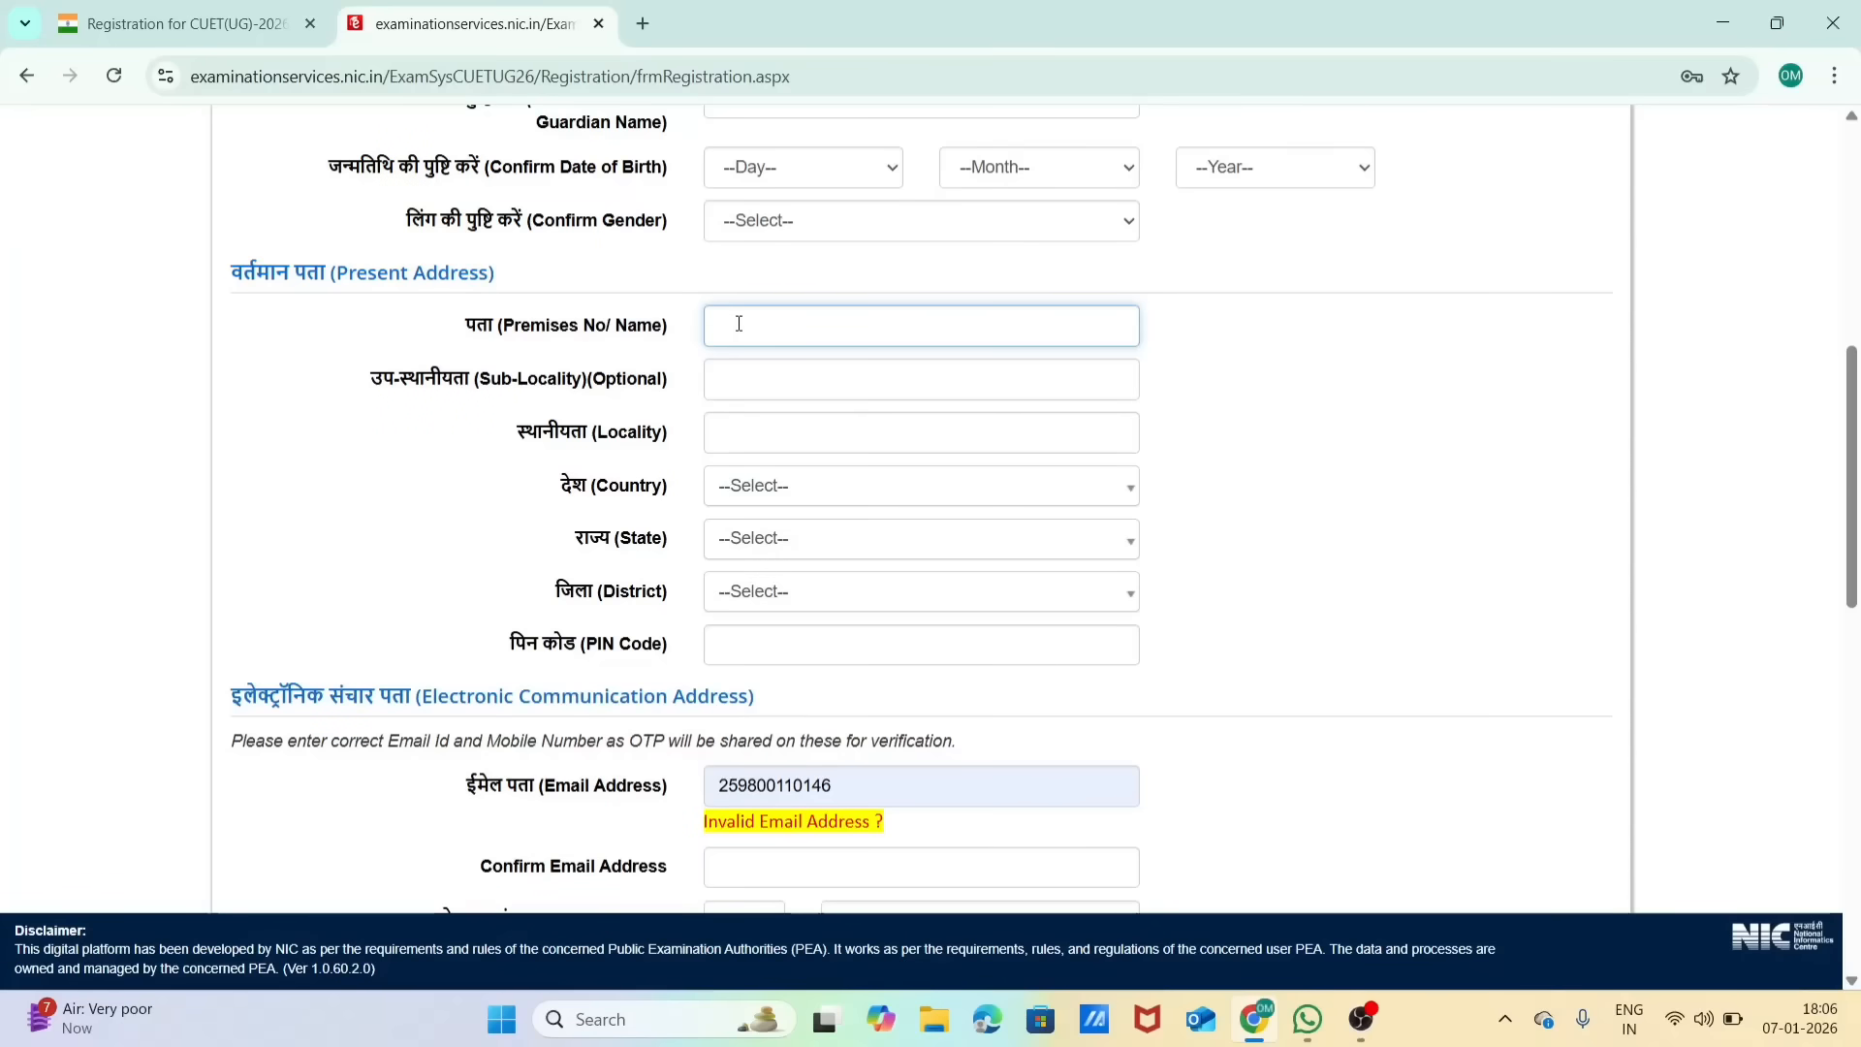
left_click(755, 391)
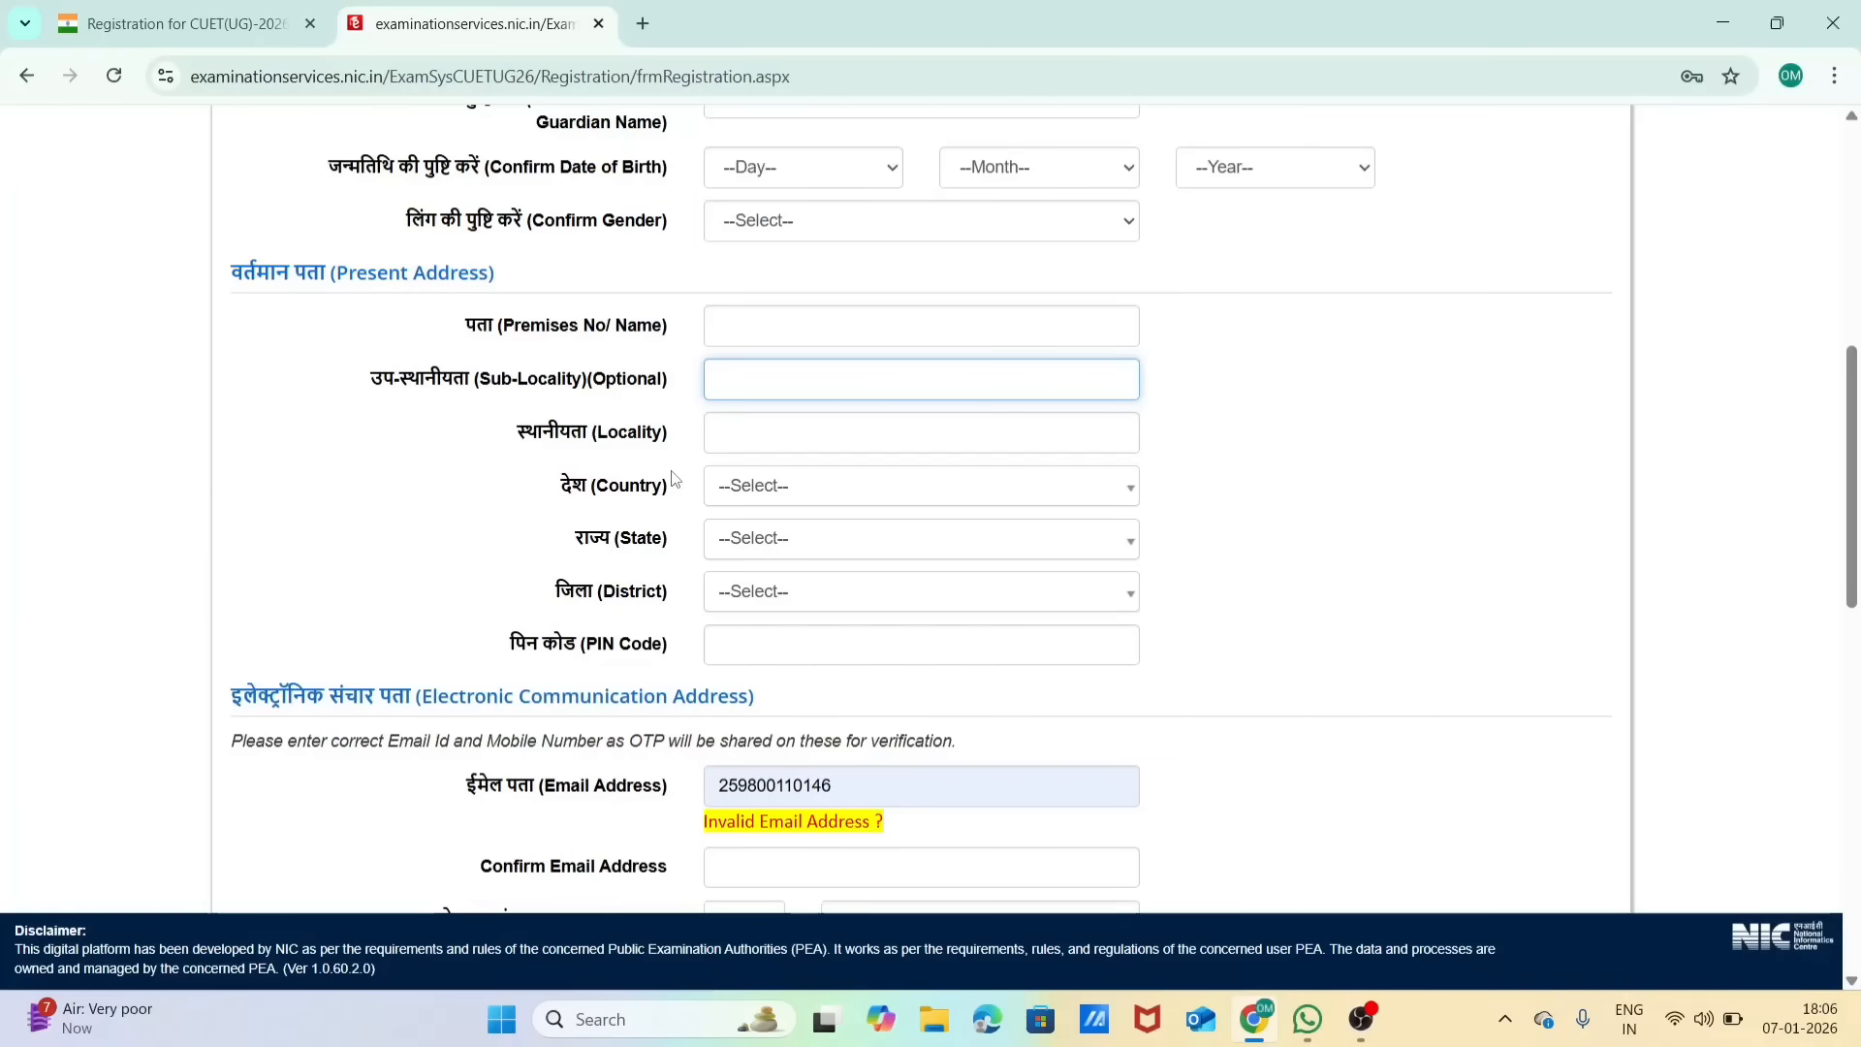
Step: Clear the prefilled entry from the email address field in the electronic communication section
scroll(675, 480, "down", 4)
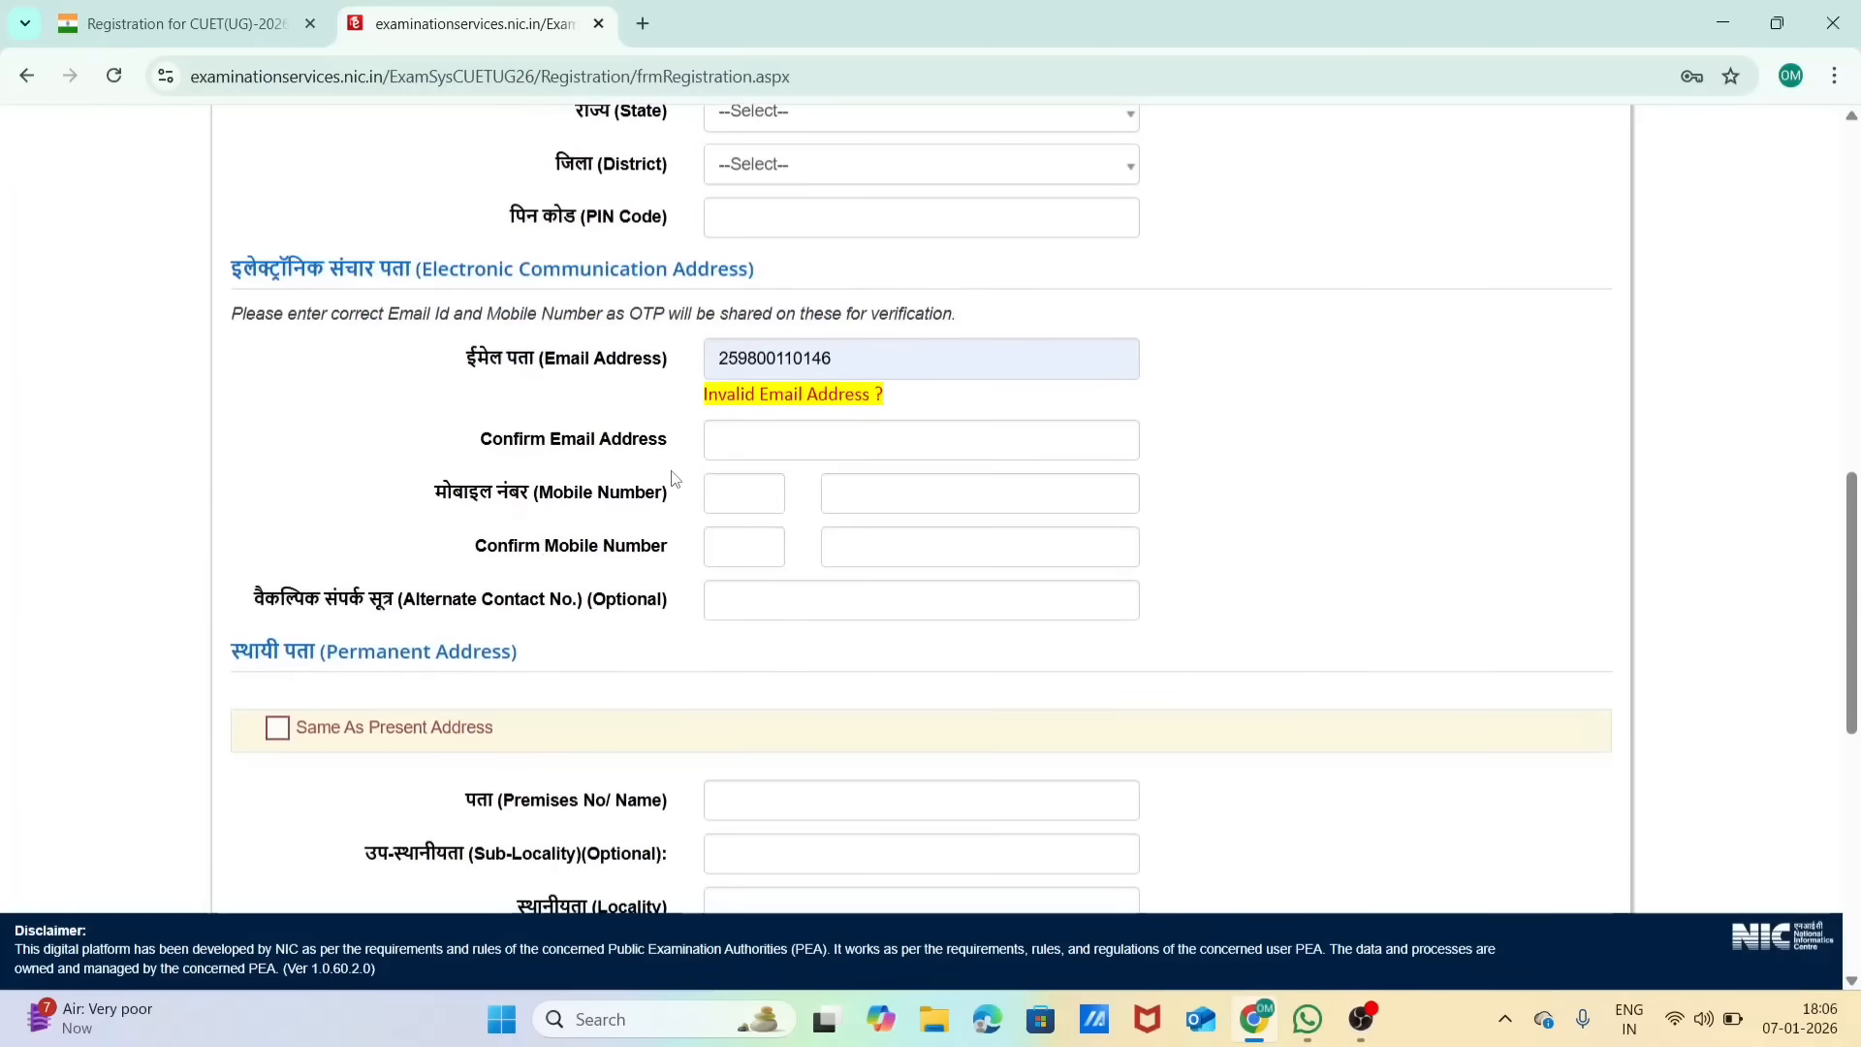
left_click(829, 373)
key("BackSpace")
key("BackSpace")
key("BackSpace")
key("BackSpace")
key("BackSpace")
key("BackSpace")
key("BackSpace")
key("BackSpace")
key("BackSpace")
key("BackSpace")
key("BackSpace")
key("BackSpace")
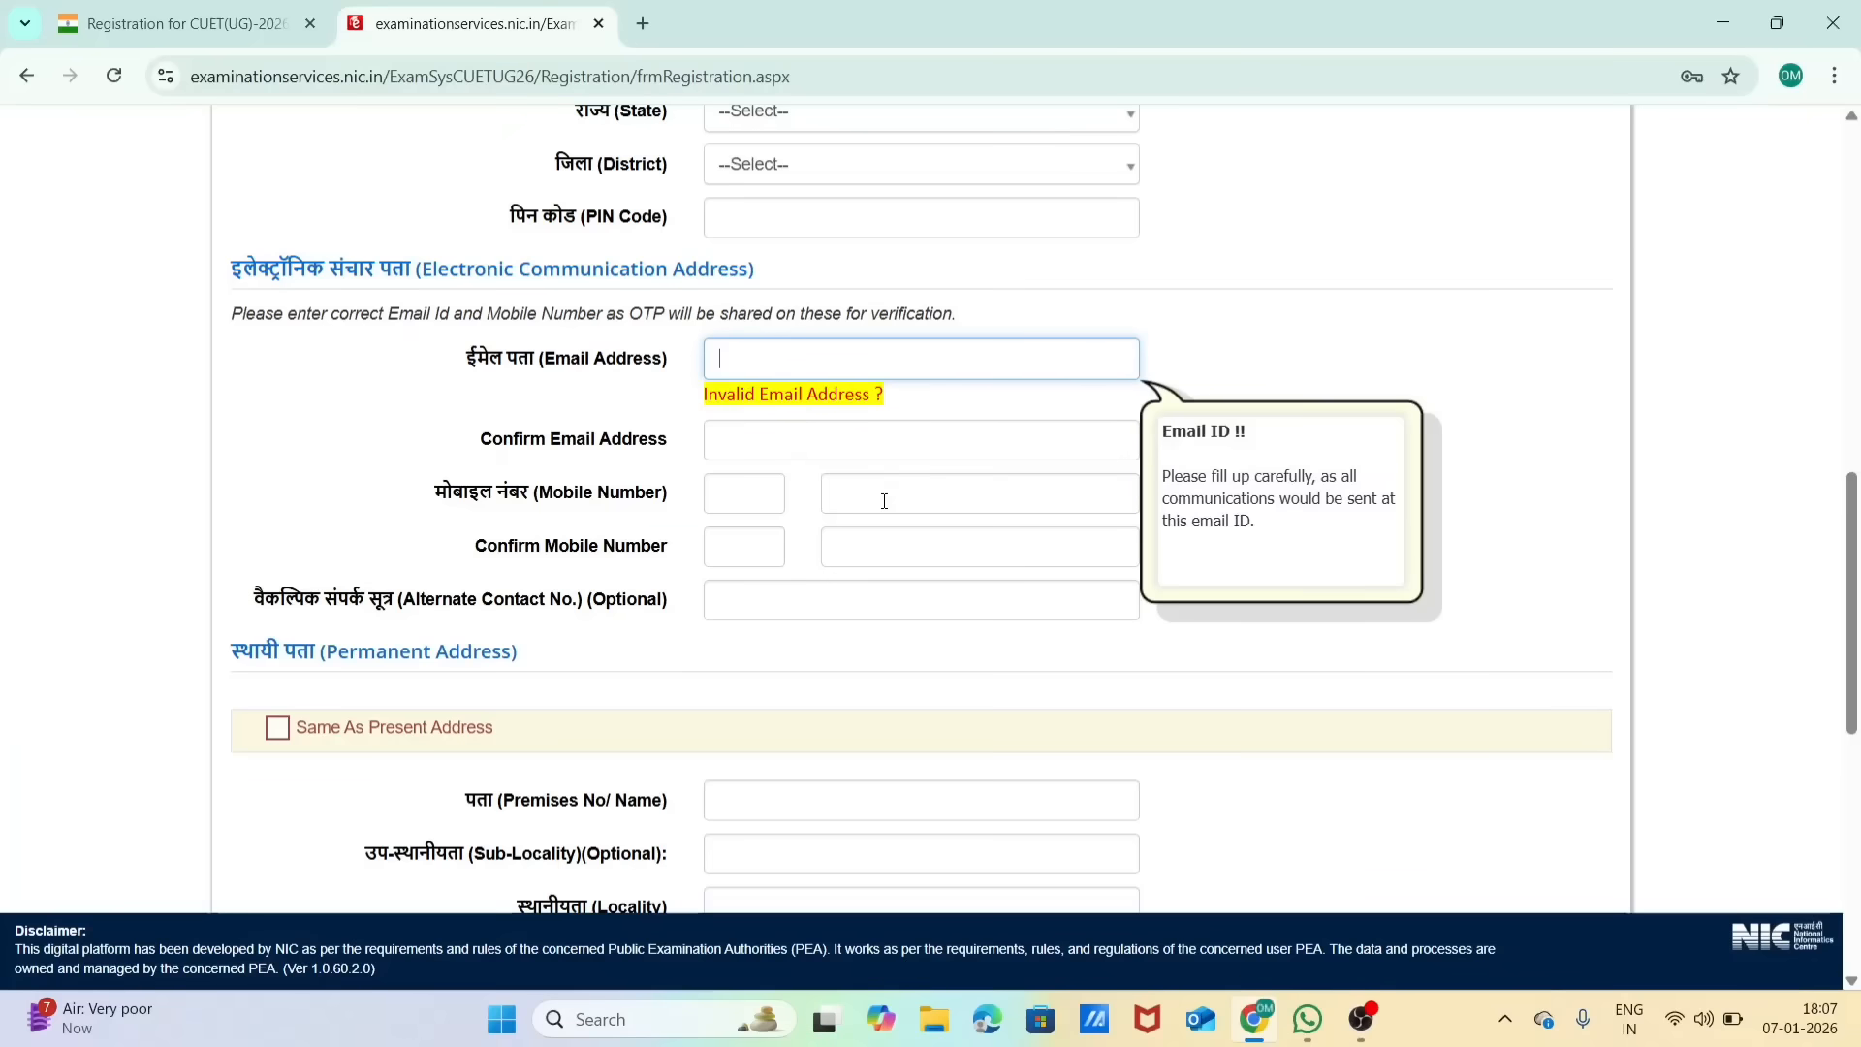
Step: Choose "What is the name of your first school?" as the security question in the password section
scroll(882, 495, "down", 3)
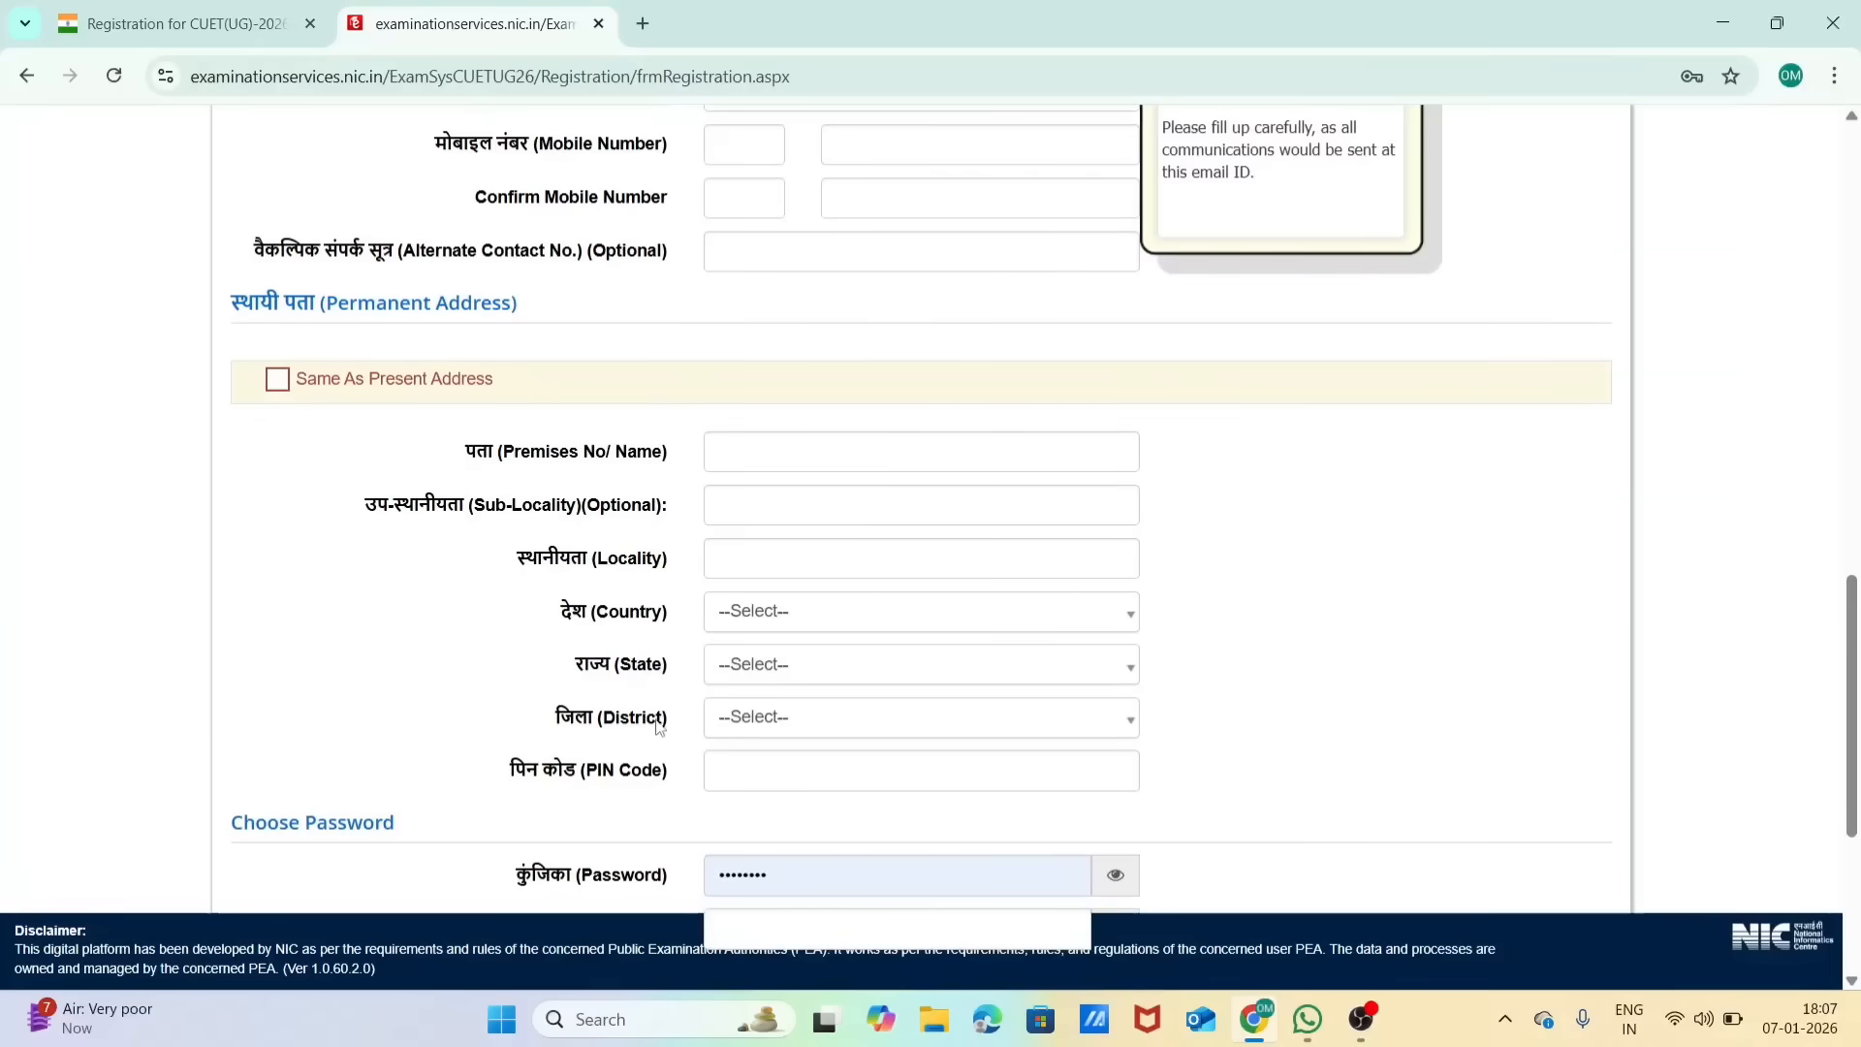
scroll(426, 431, "down", 4)
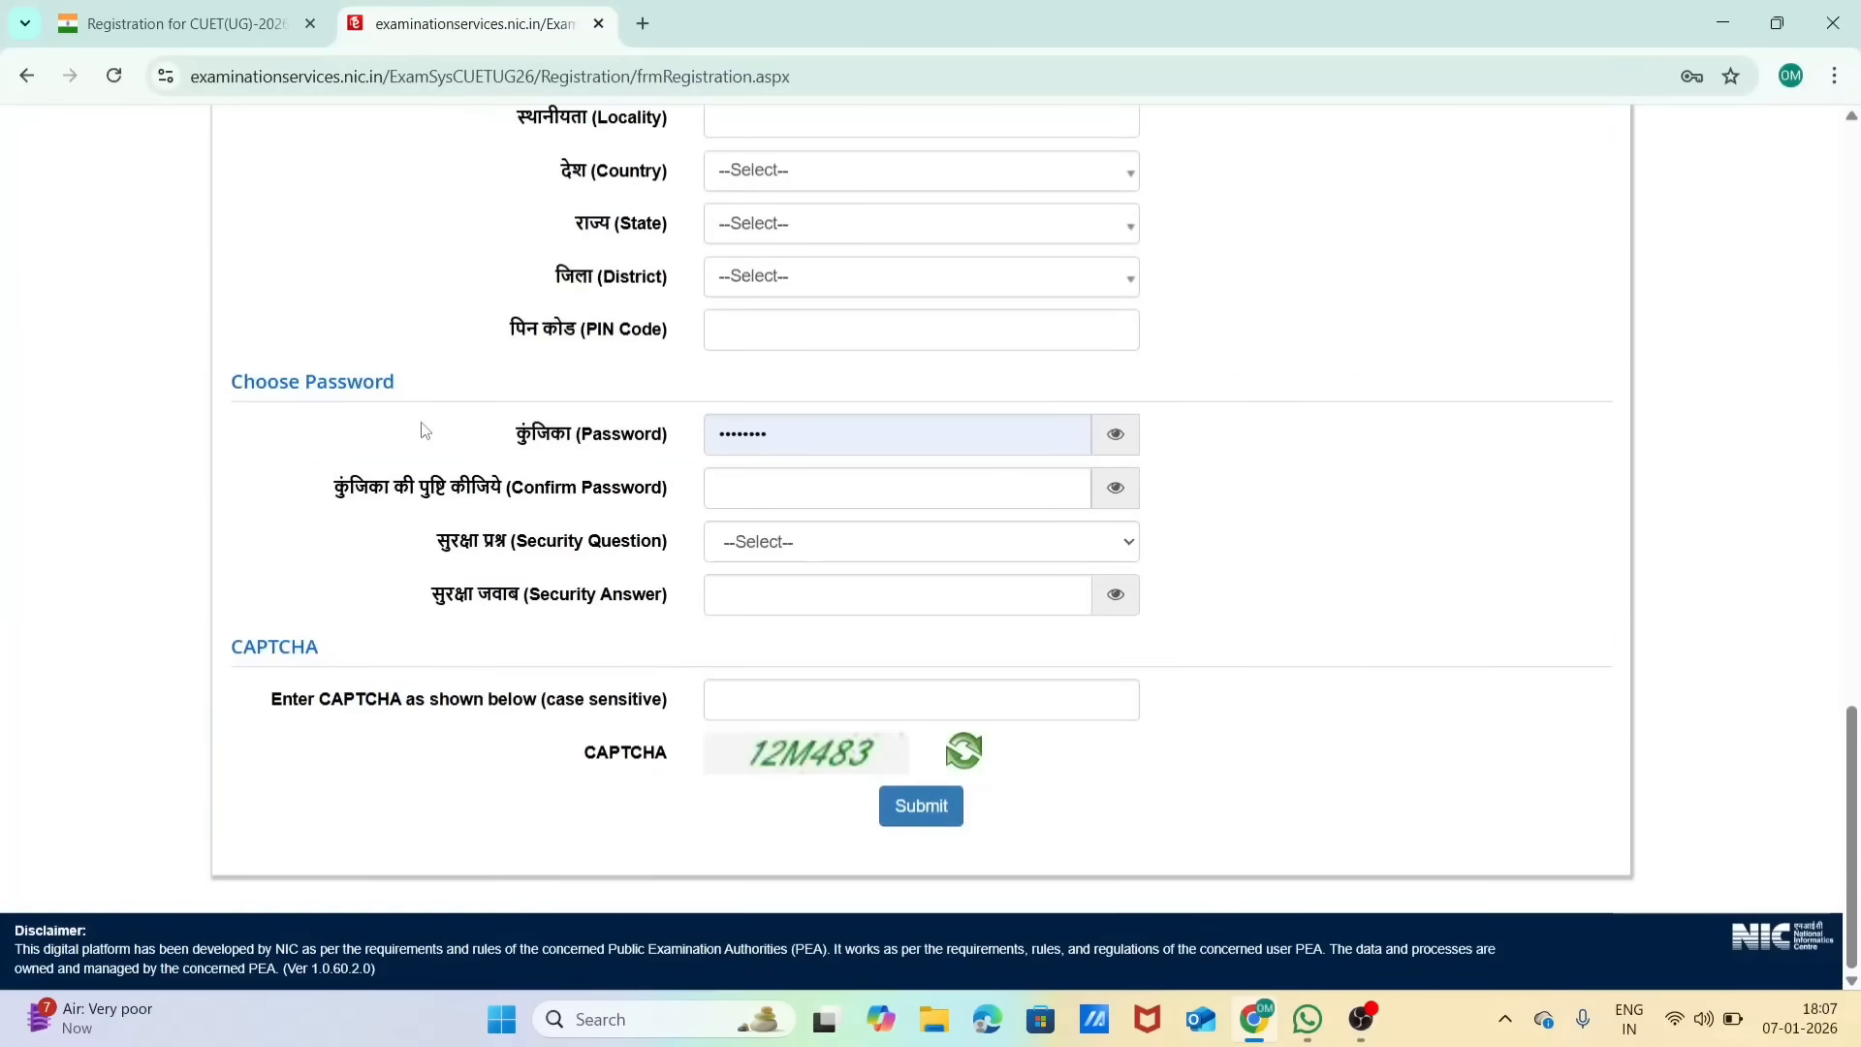
scroll(806, 418, "up", 8)
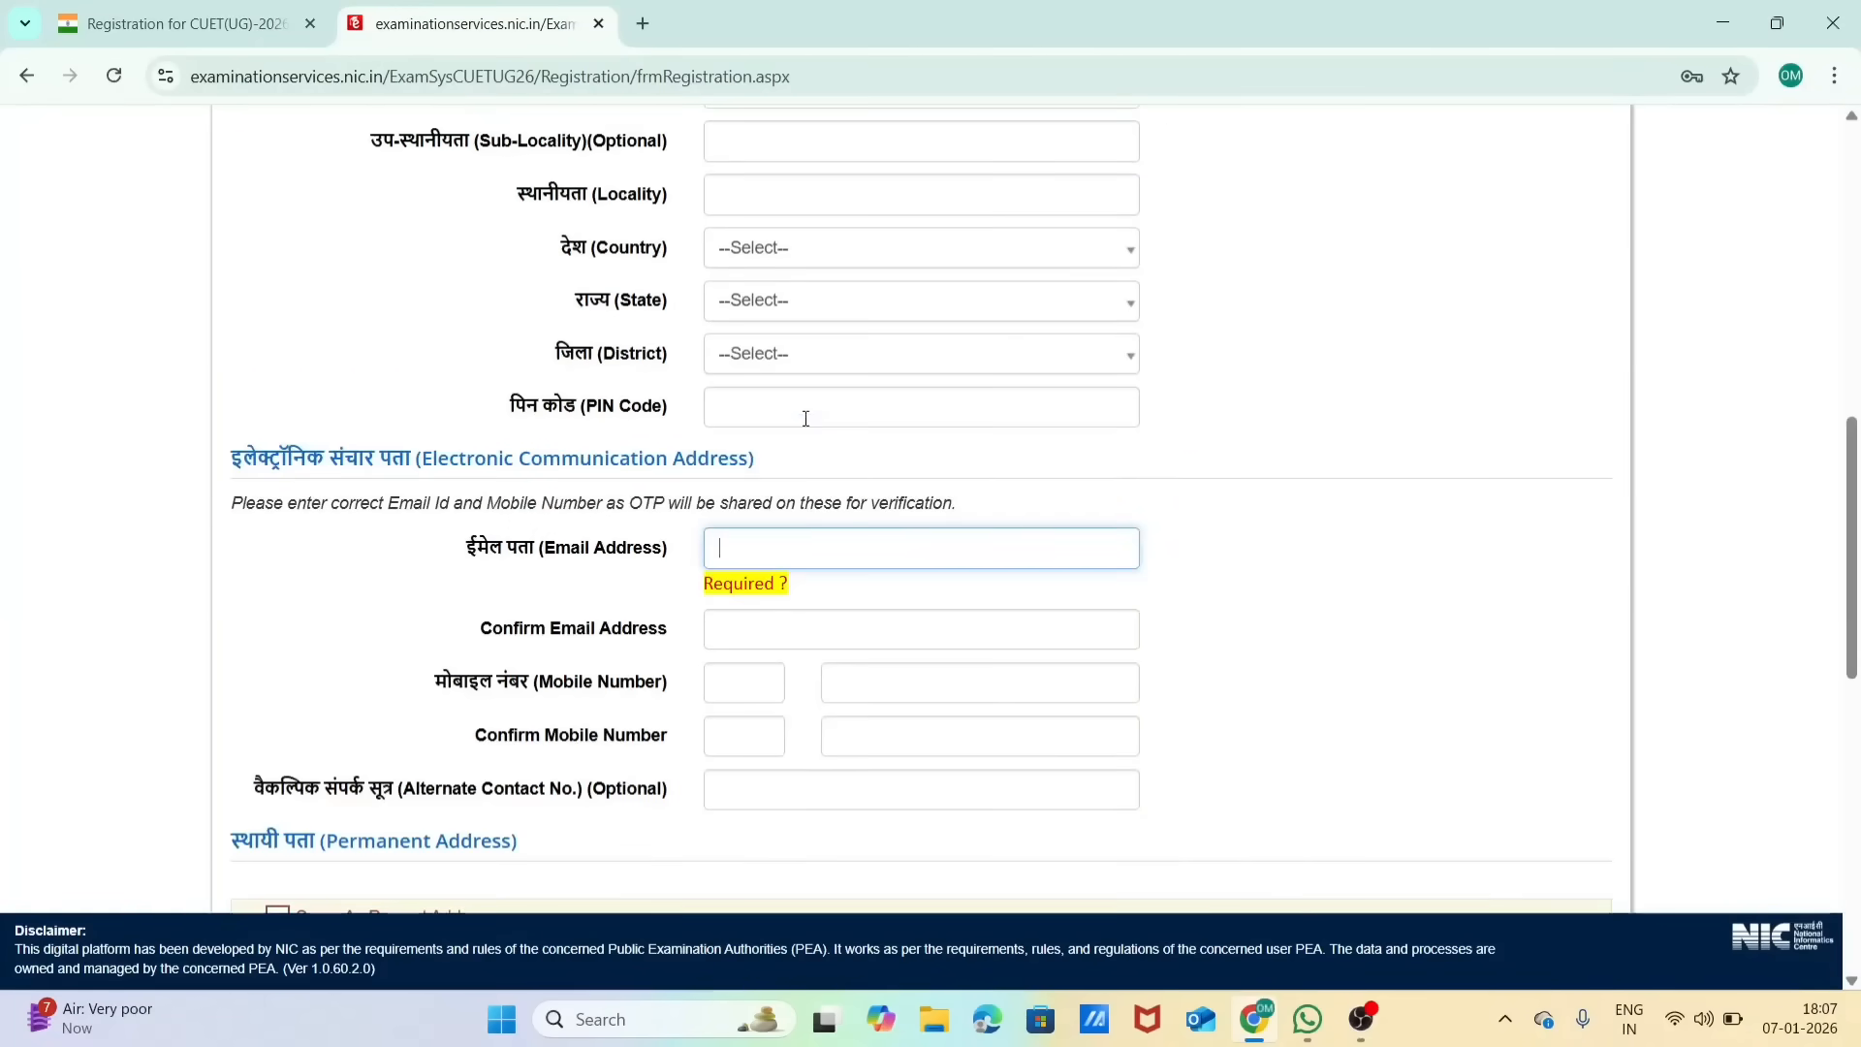
scroll(843, 675, "down", 8)
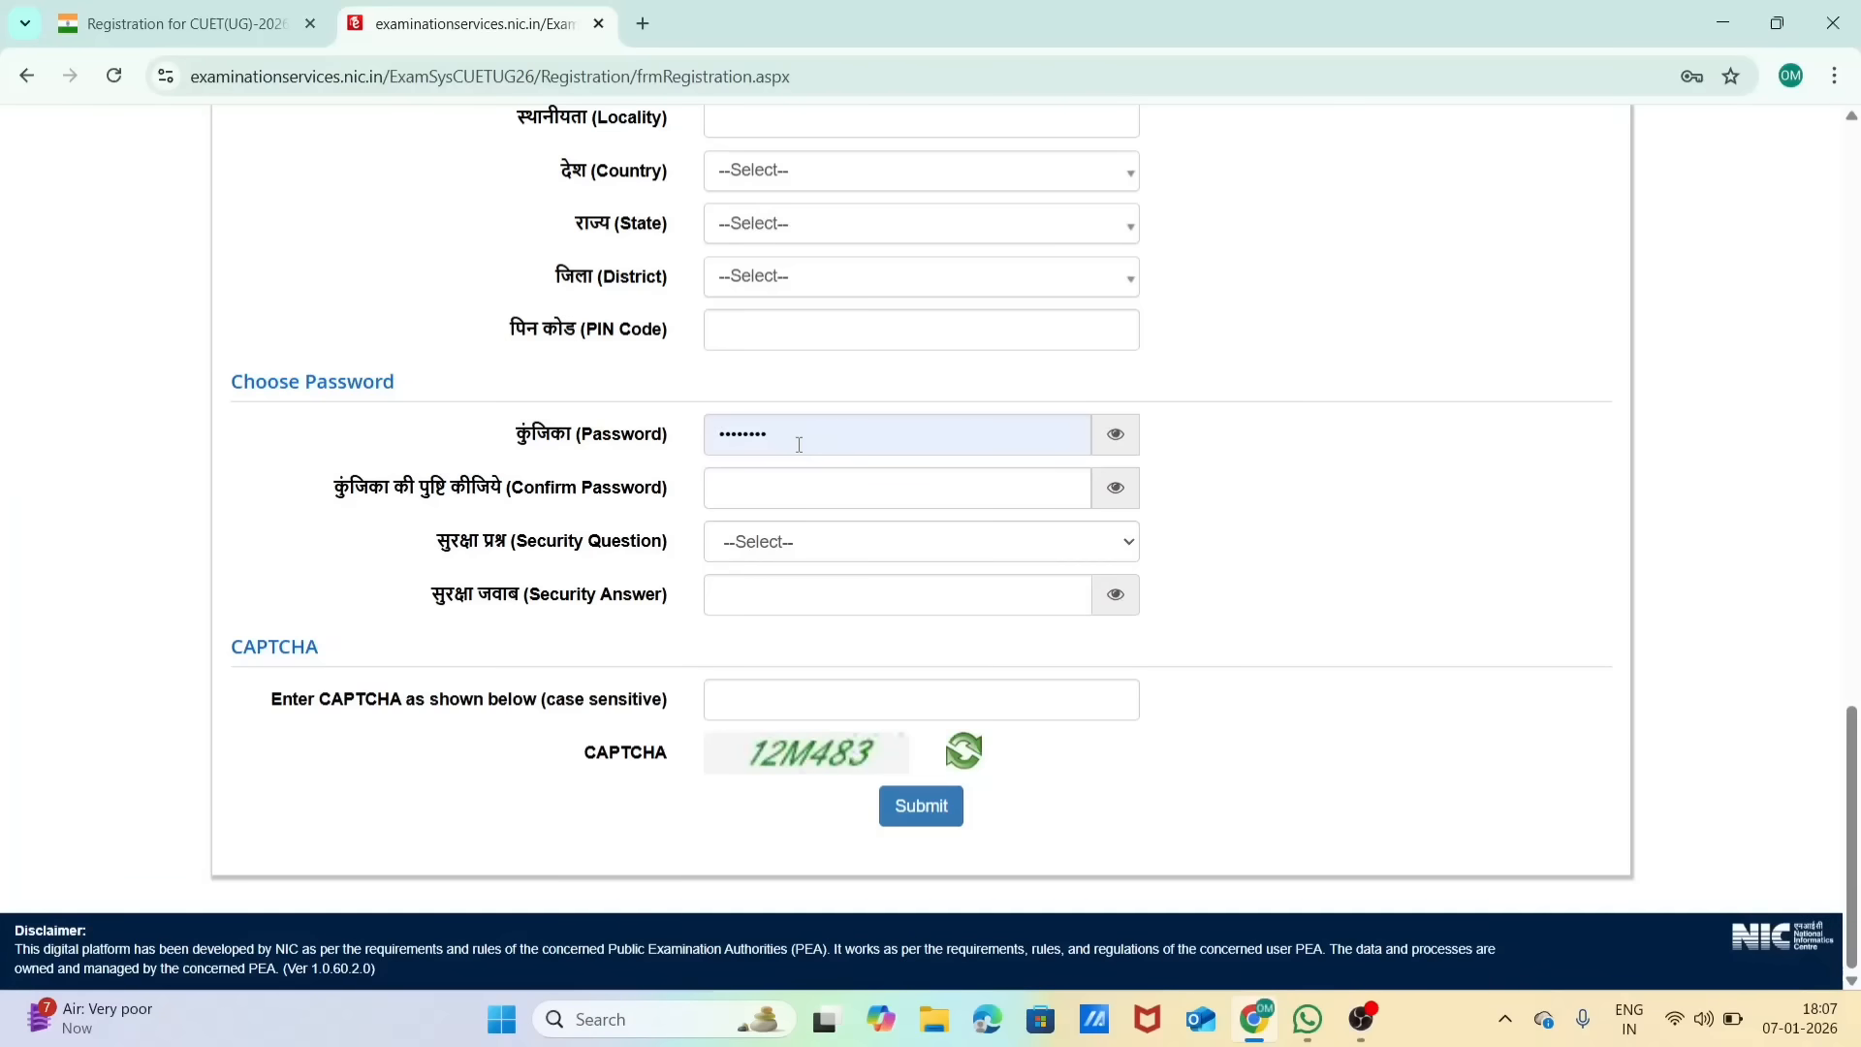
left_click(795, 544)
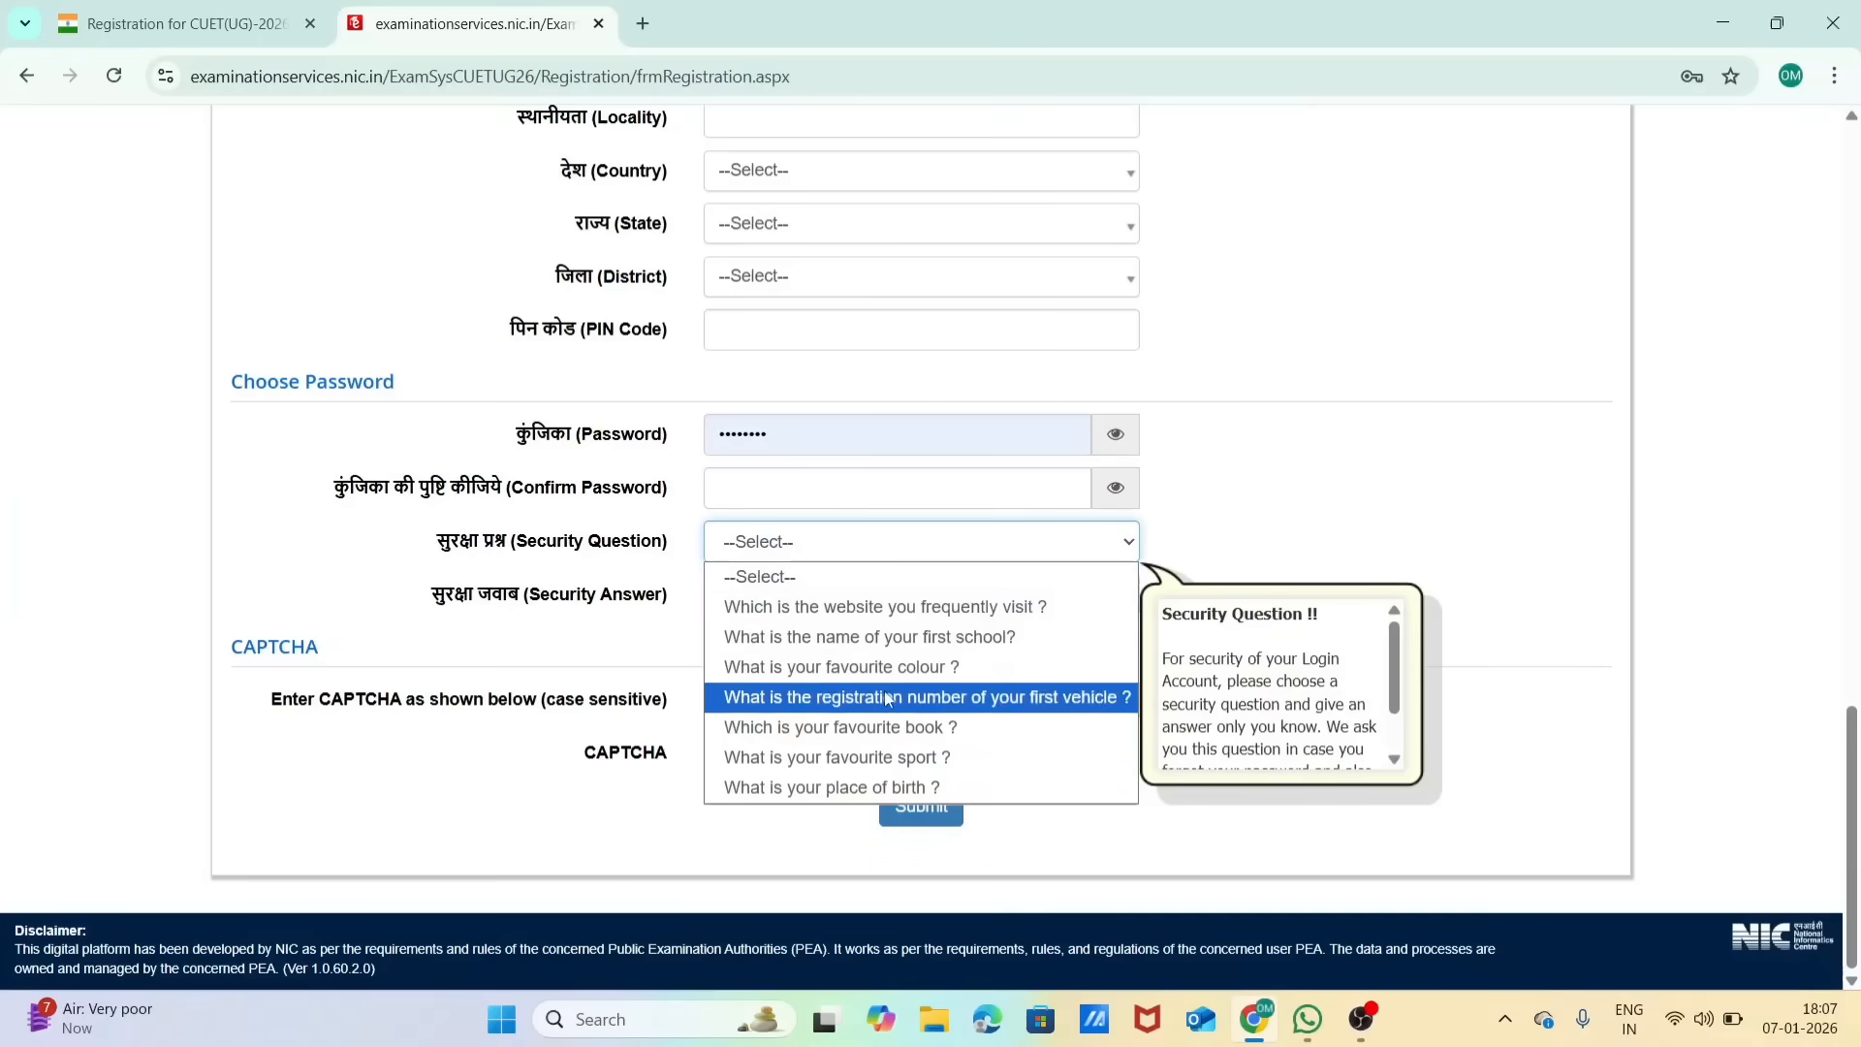
left_click(876, 637)
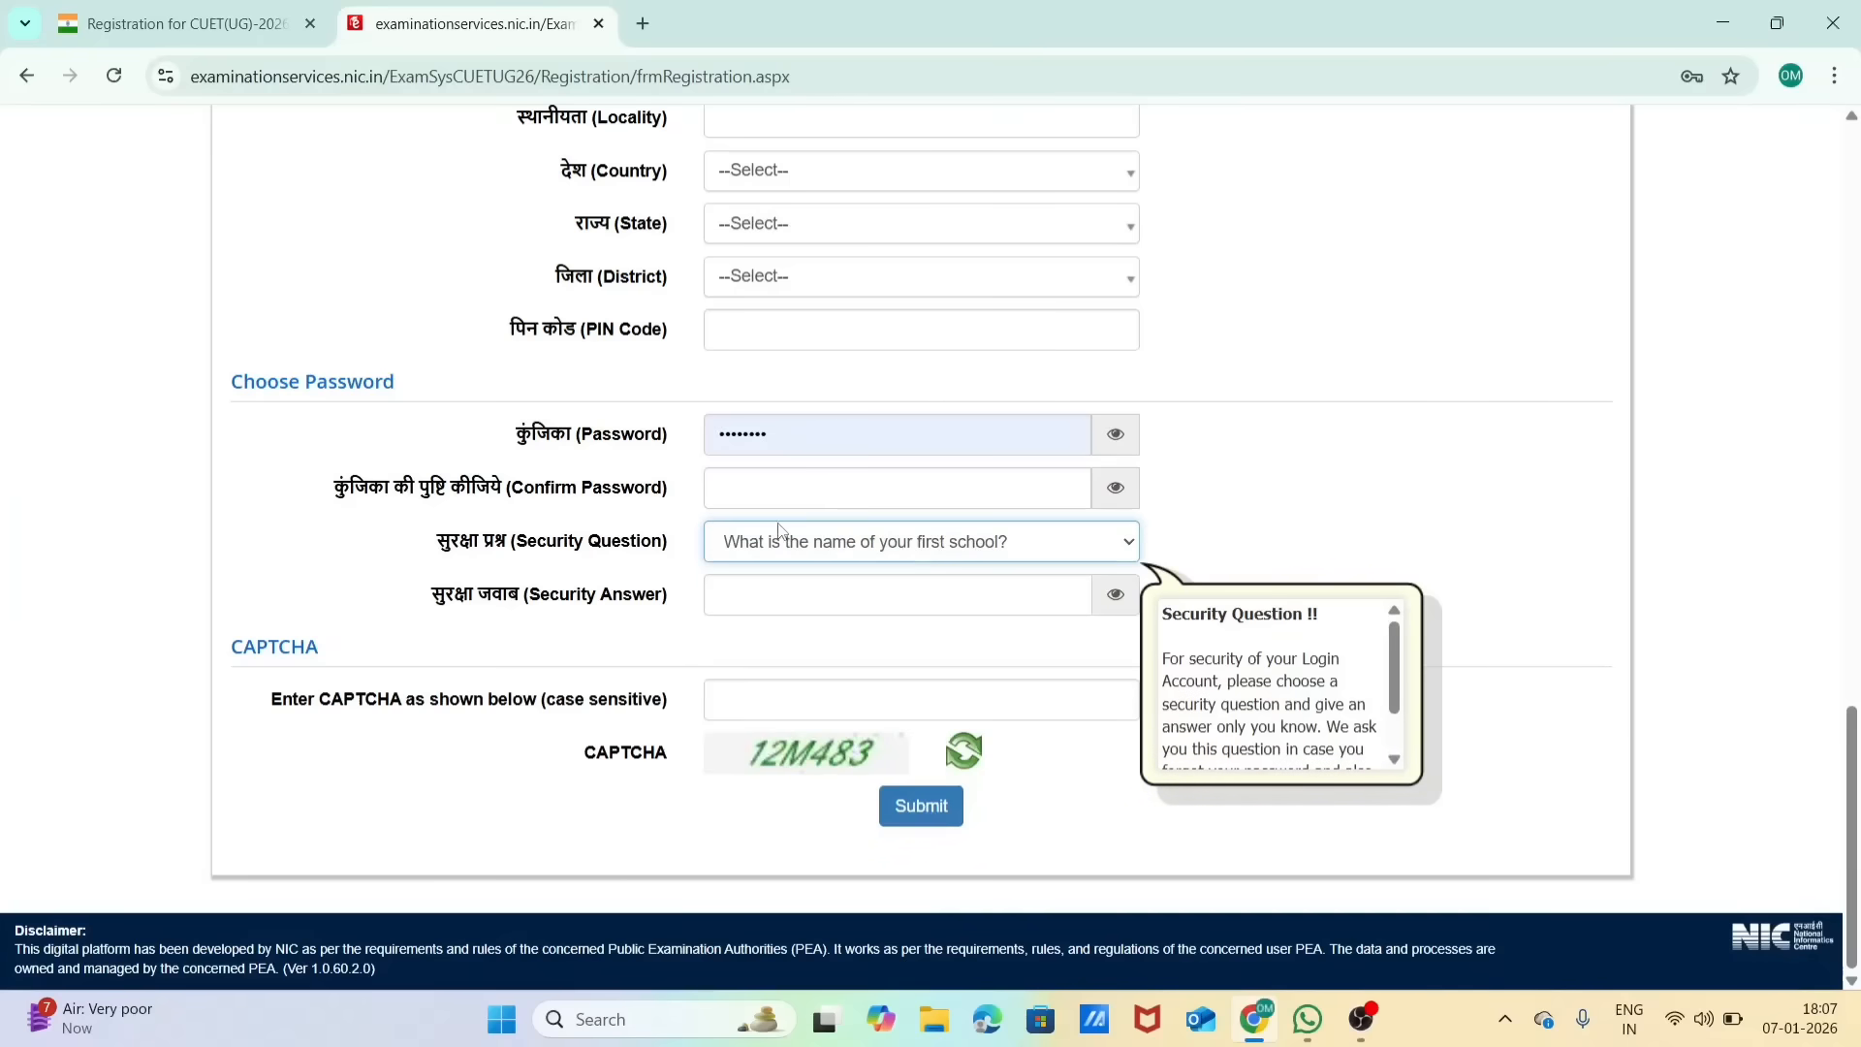
Step: Review the registration form's address, contact, password and CAPTCHA sections, ending back at the personal details
left_click(927, 812)
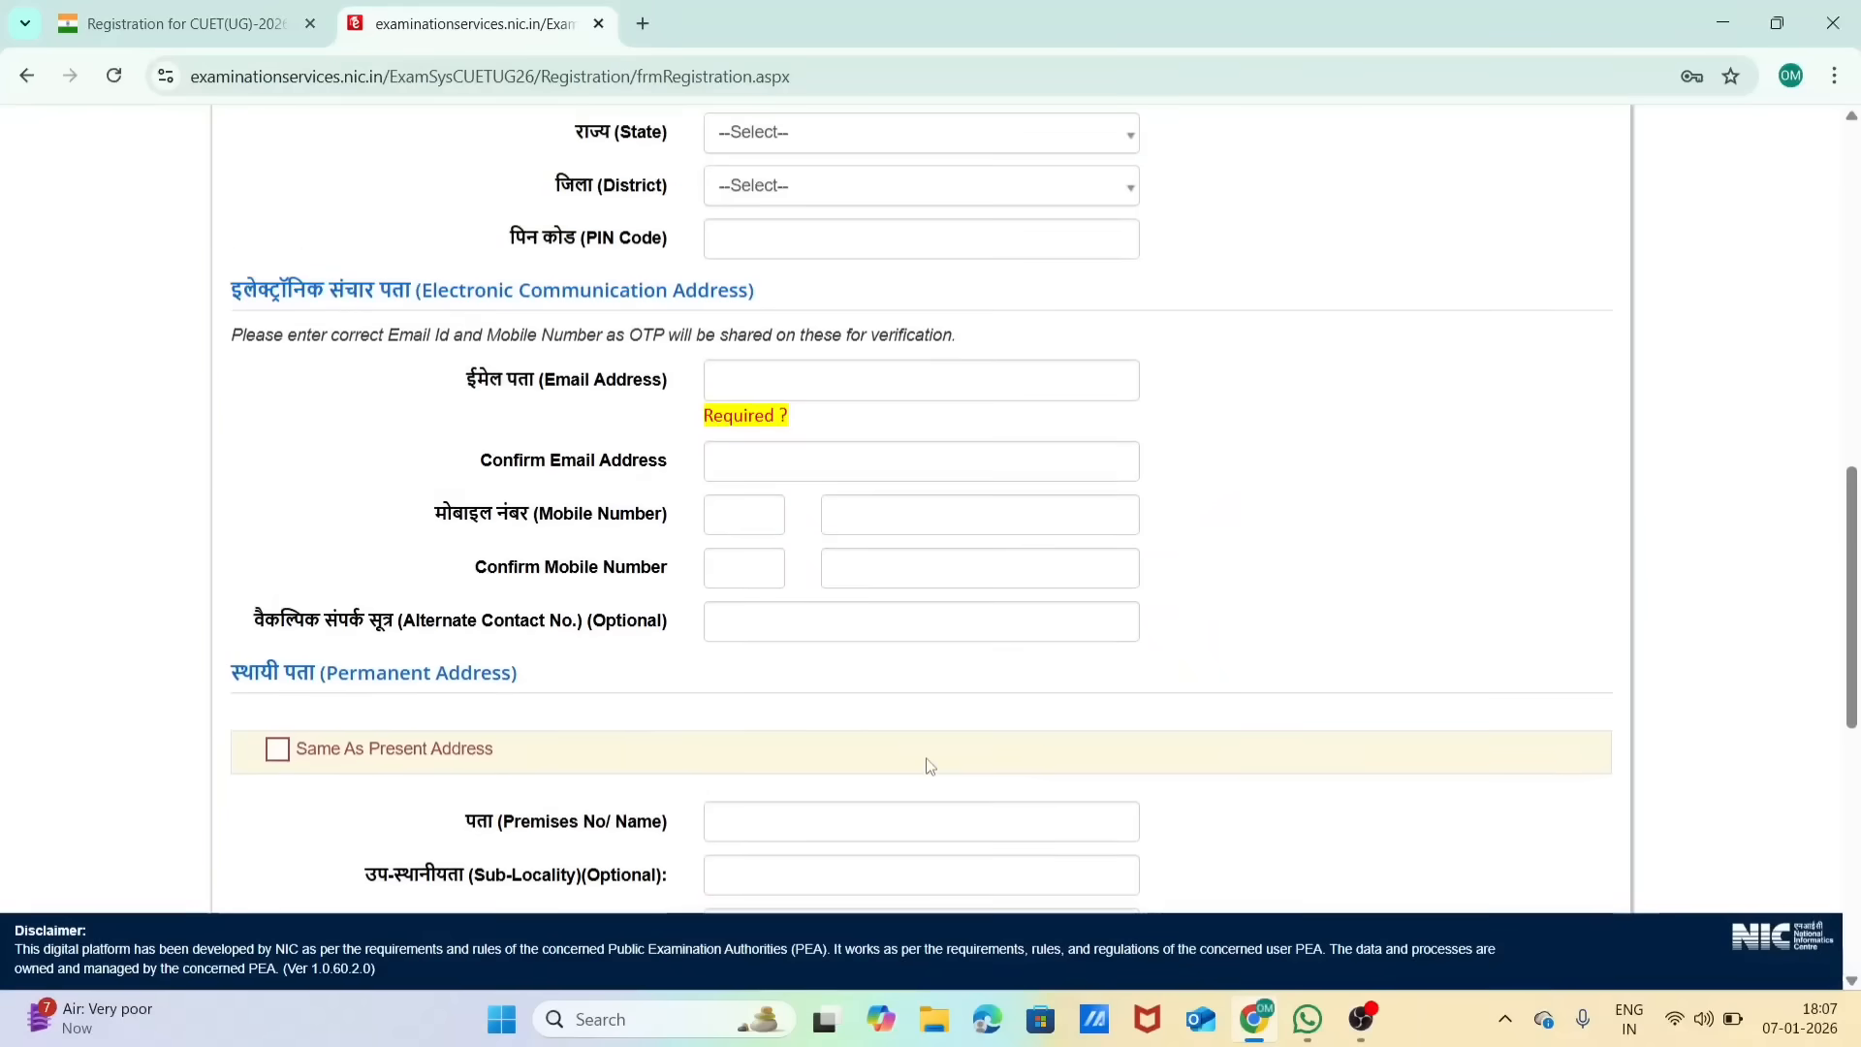
scroll(927, 766, "up", 4)
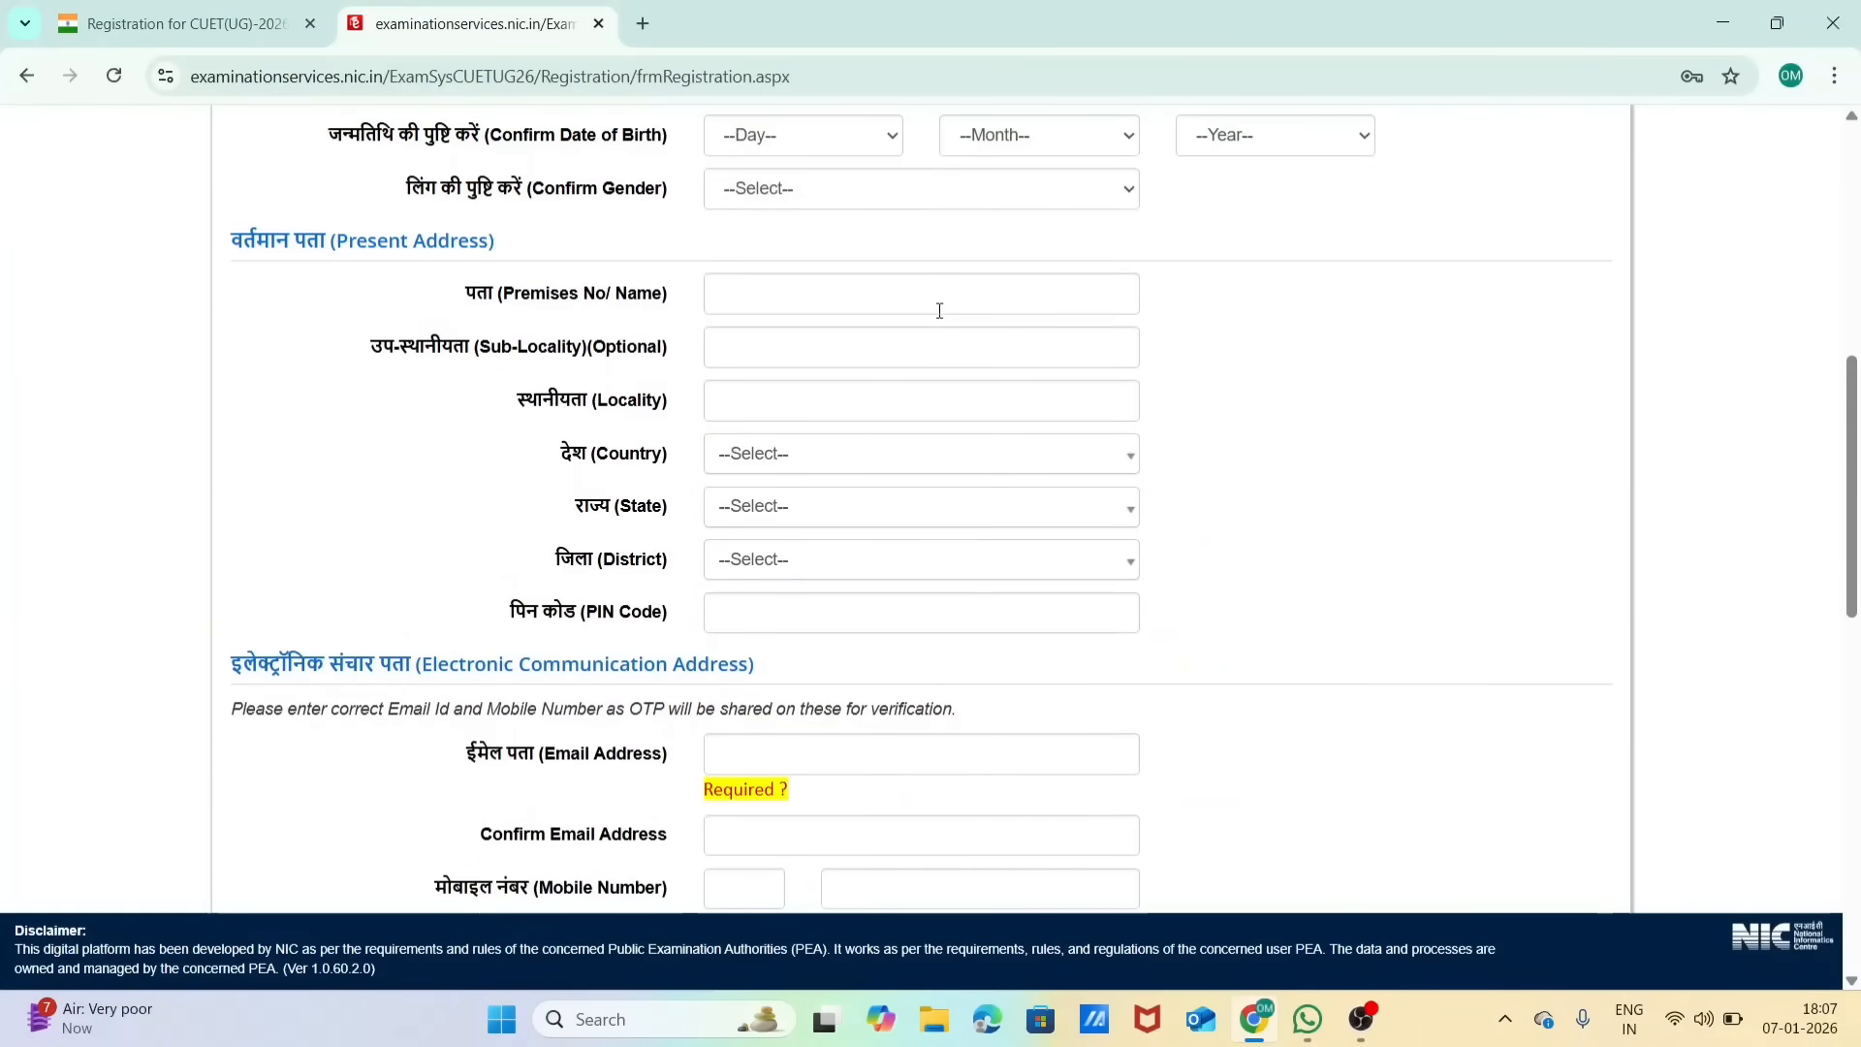
scroll(939, 310, "down", 9)
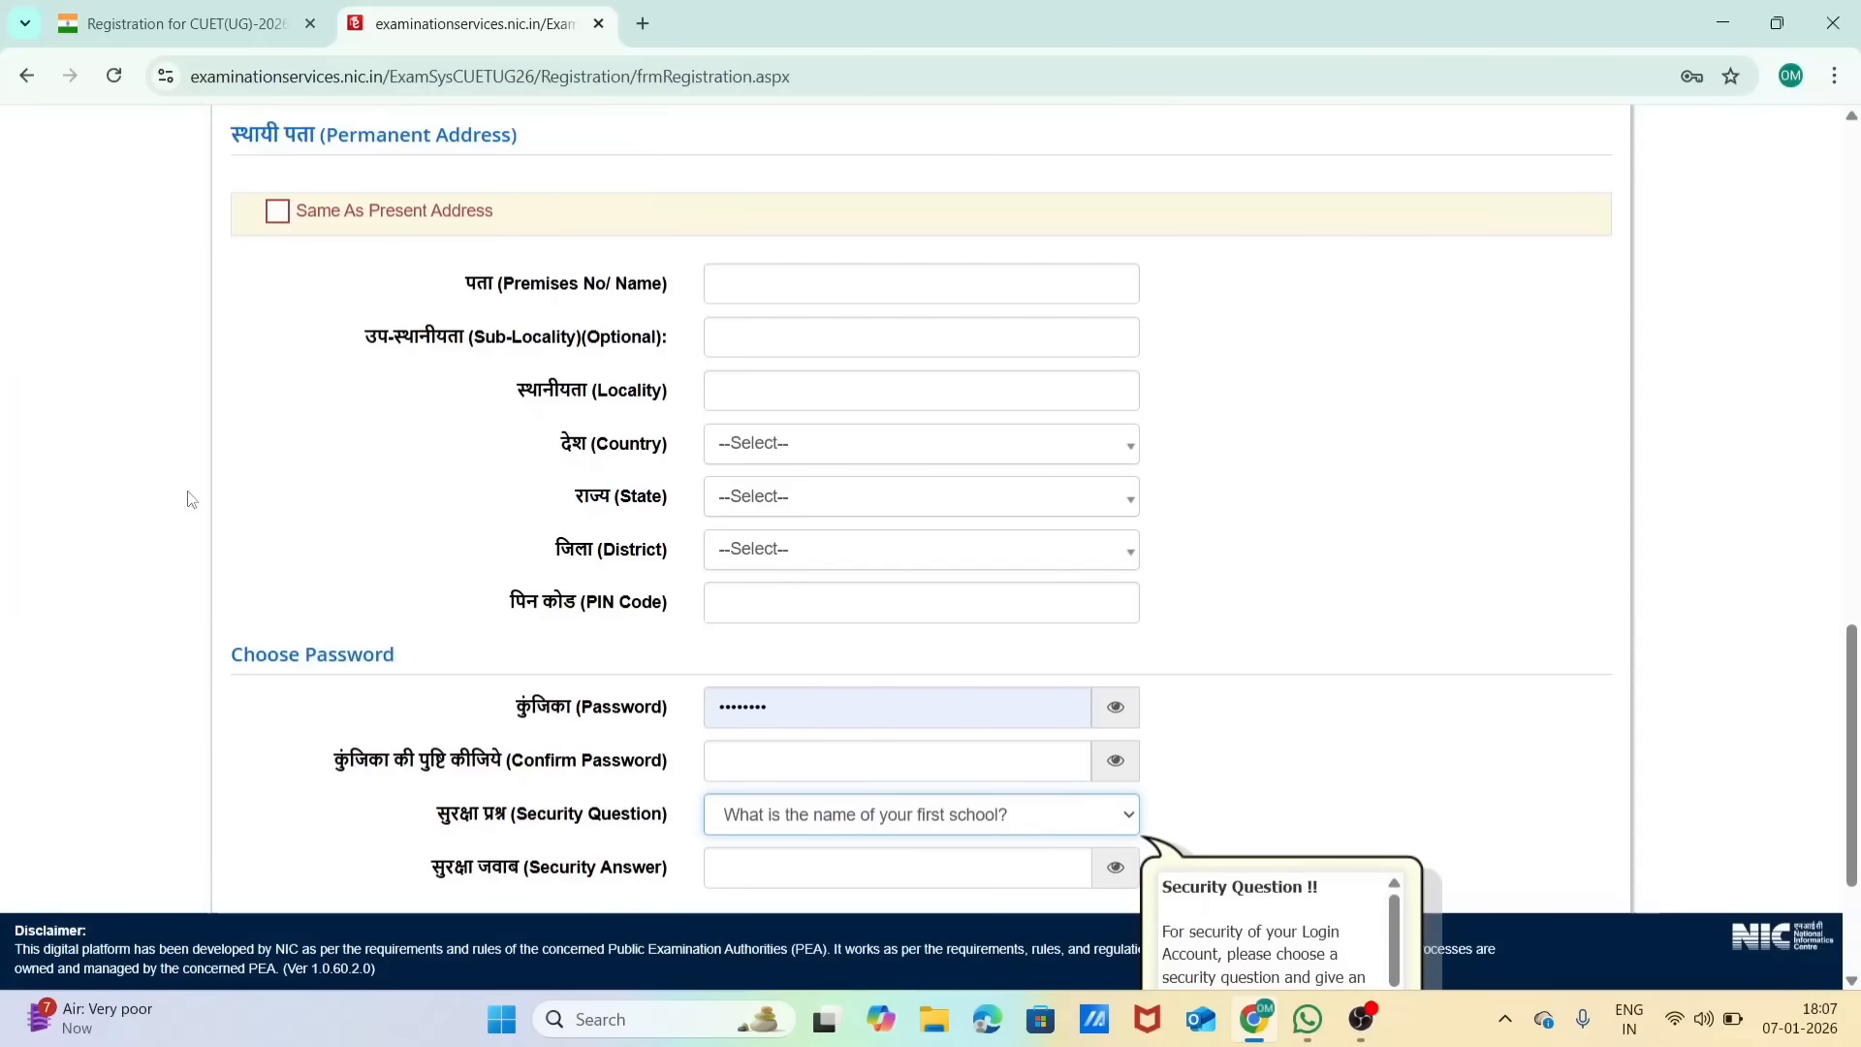
scroll(1391, 628, "down", 3)
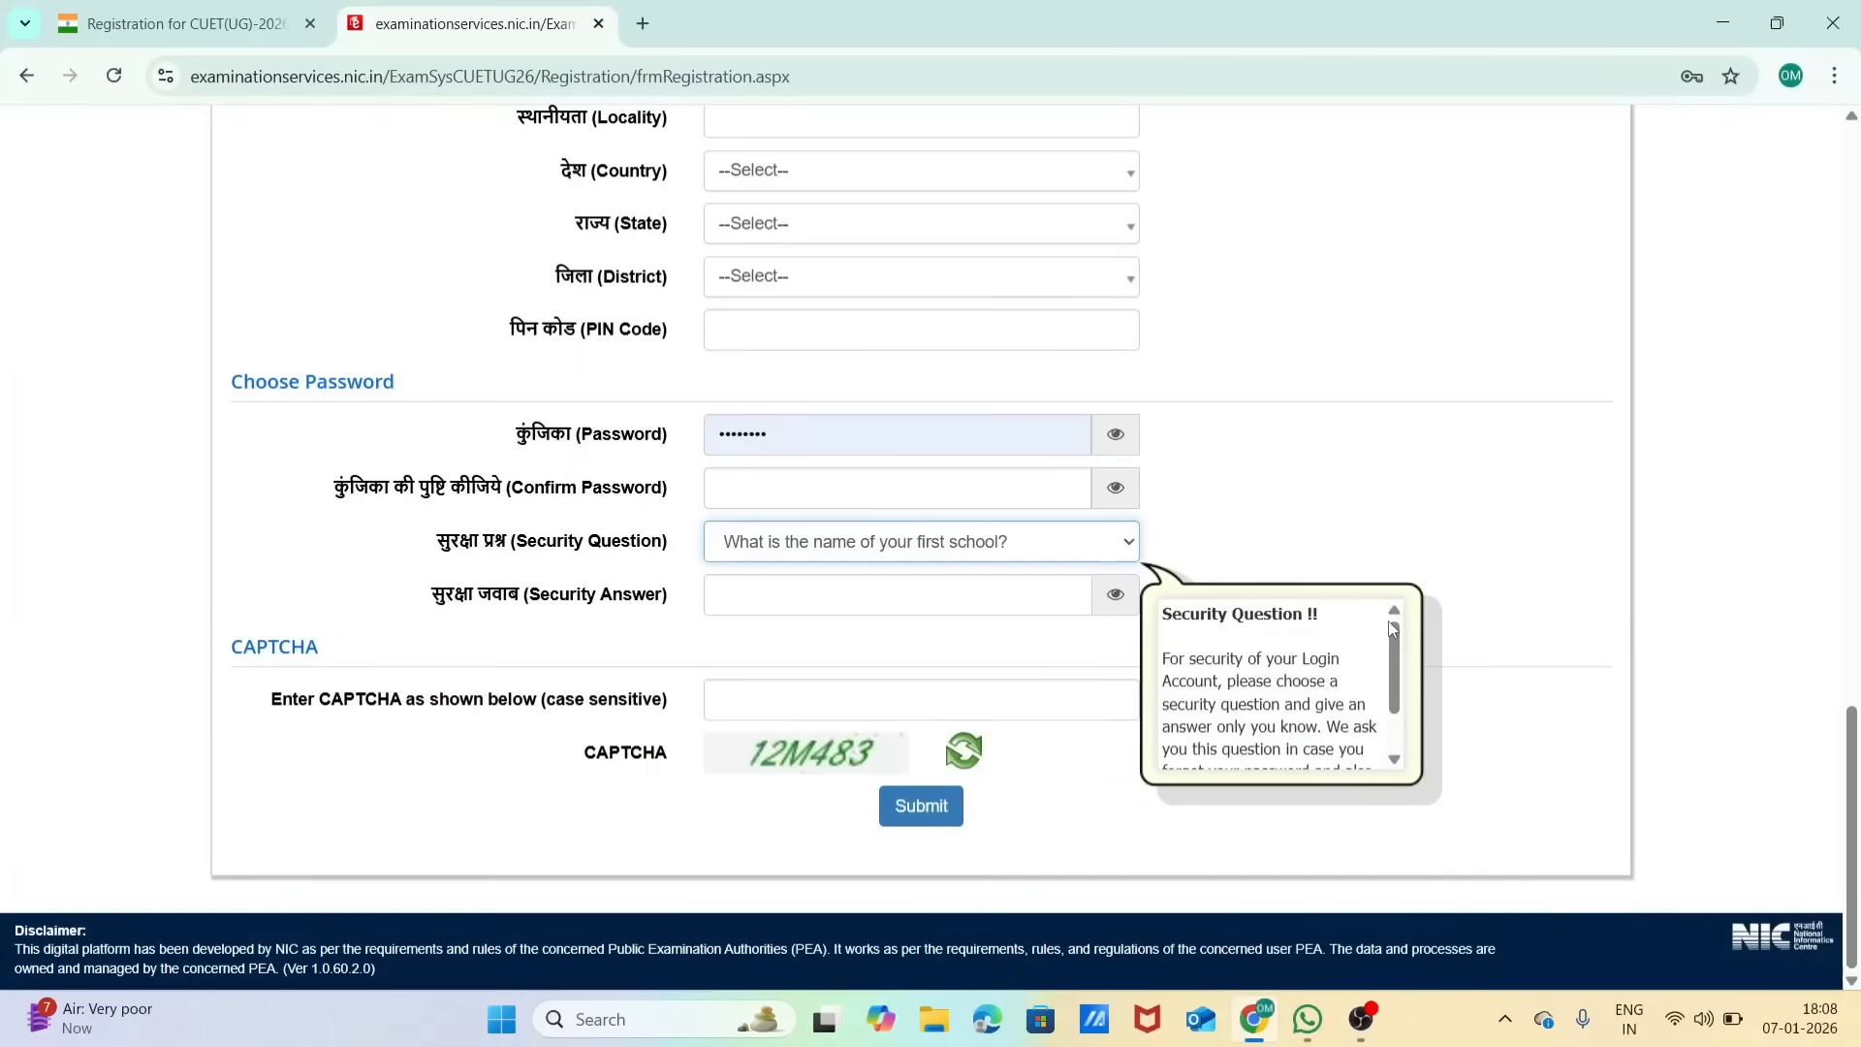
scroll(1395, 458, "up", 20)
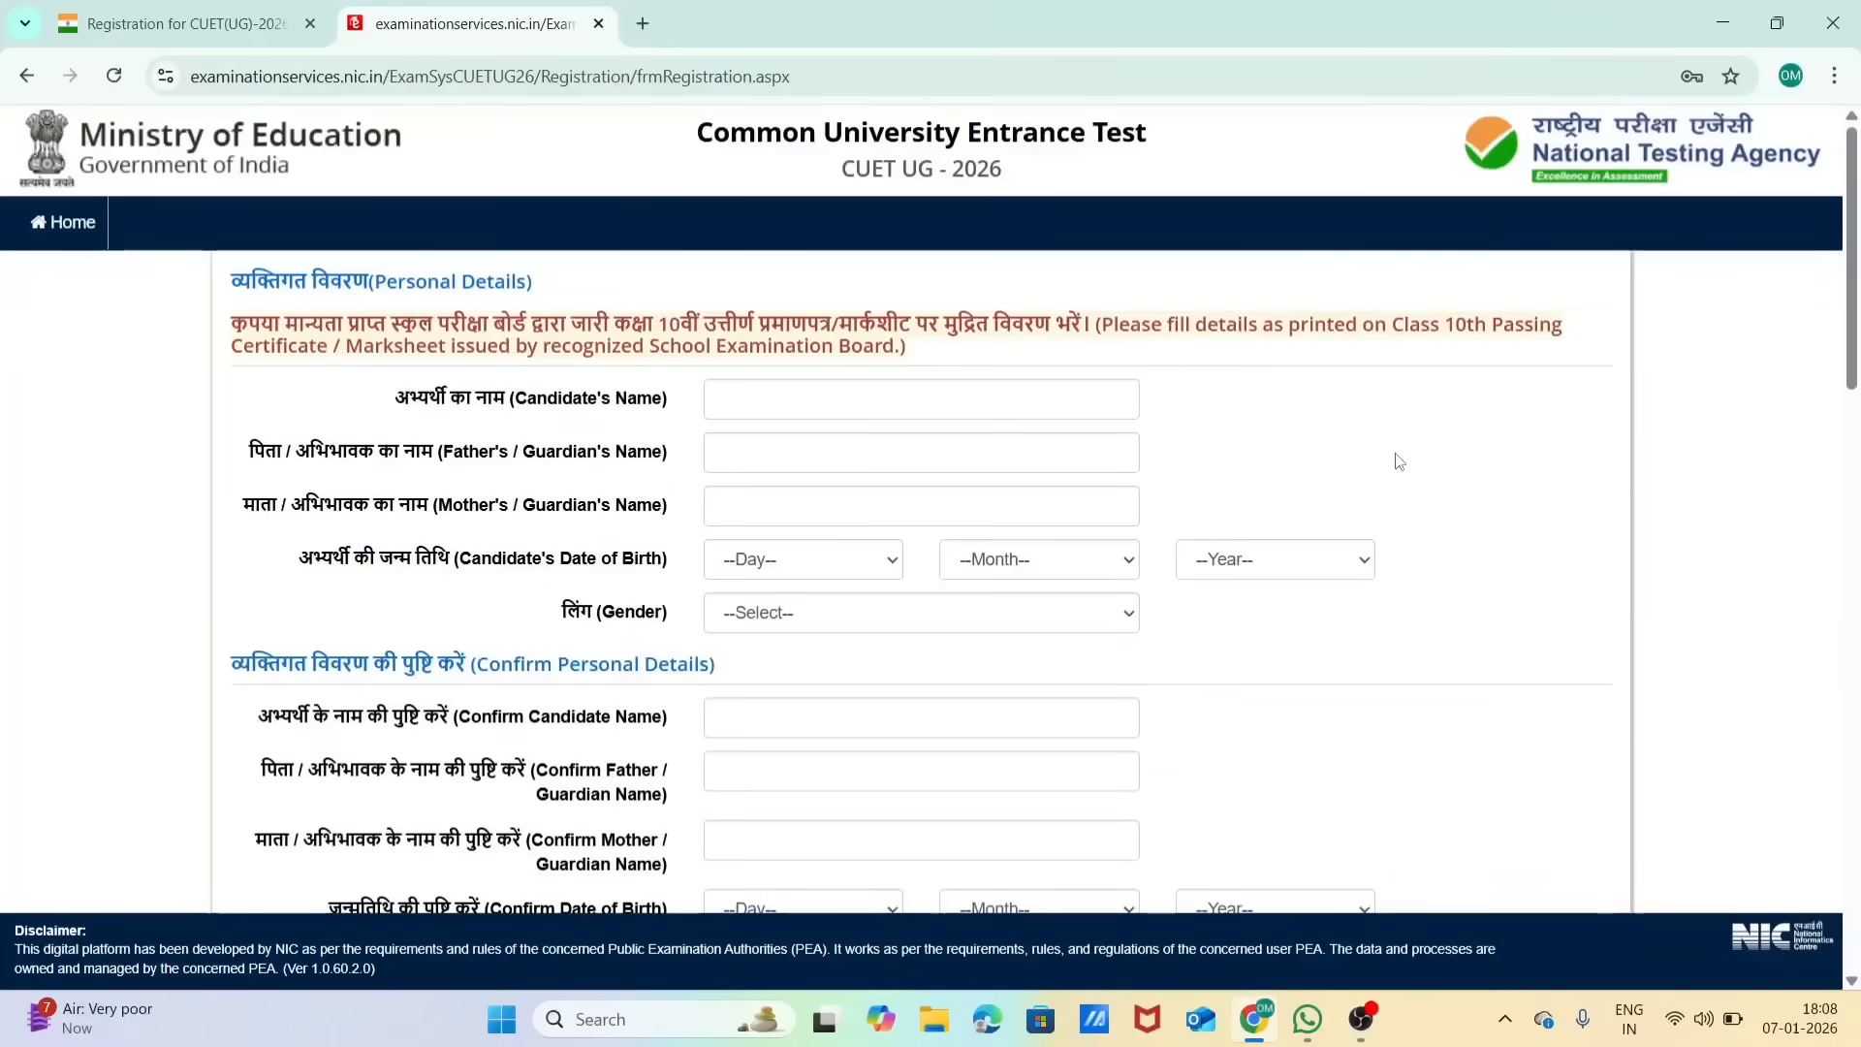
Step: Reopen the registration portal from the CUET(UG)-2026 notice page and go to the login for already registered candidates
left_click(26, 76)
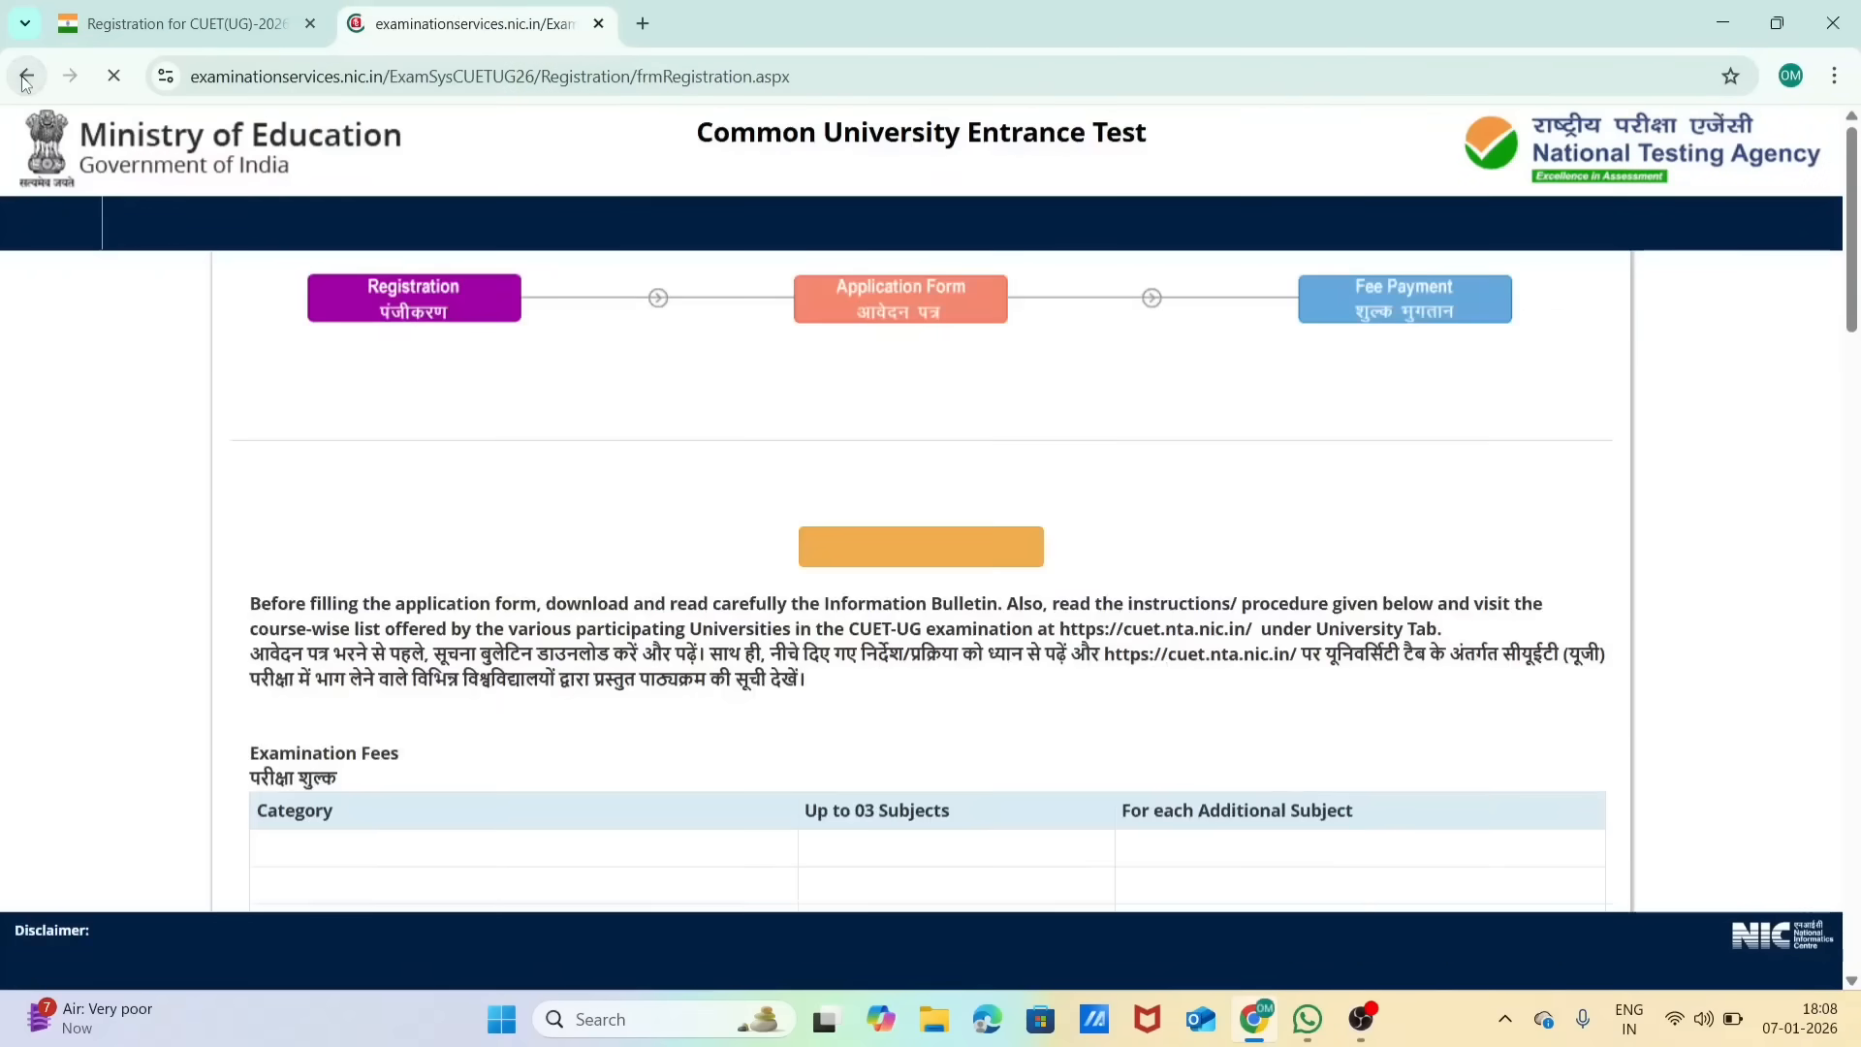
left_click(201, 8)
left_click(385, 608)
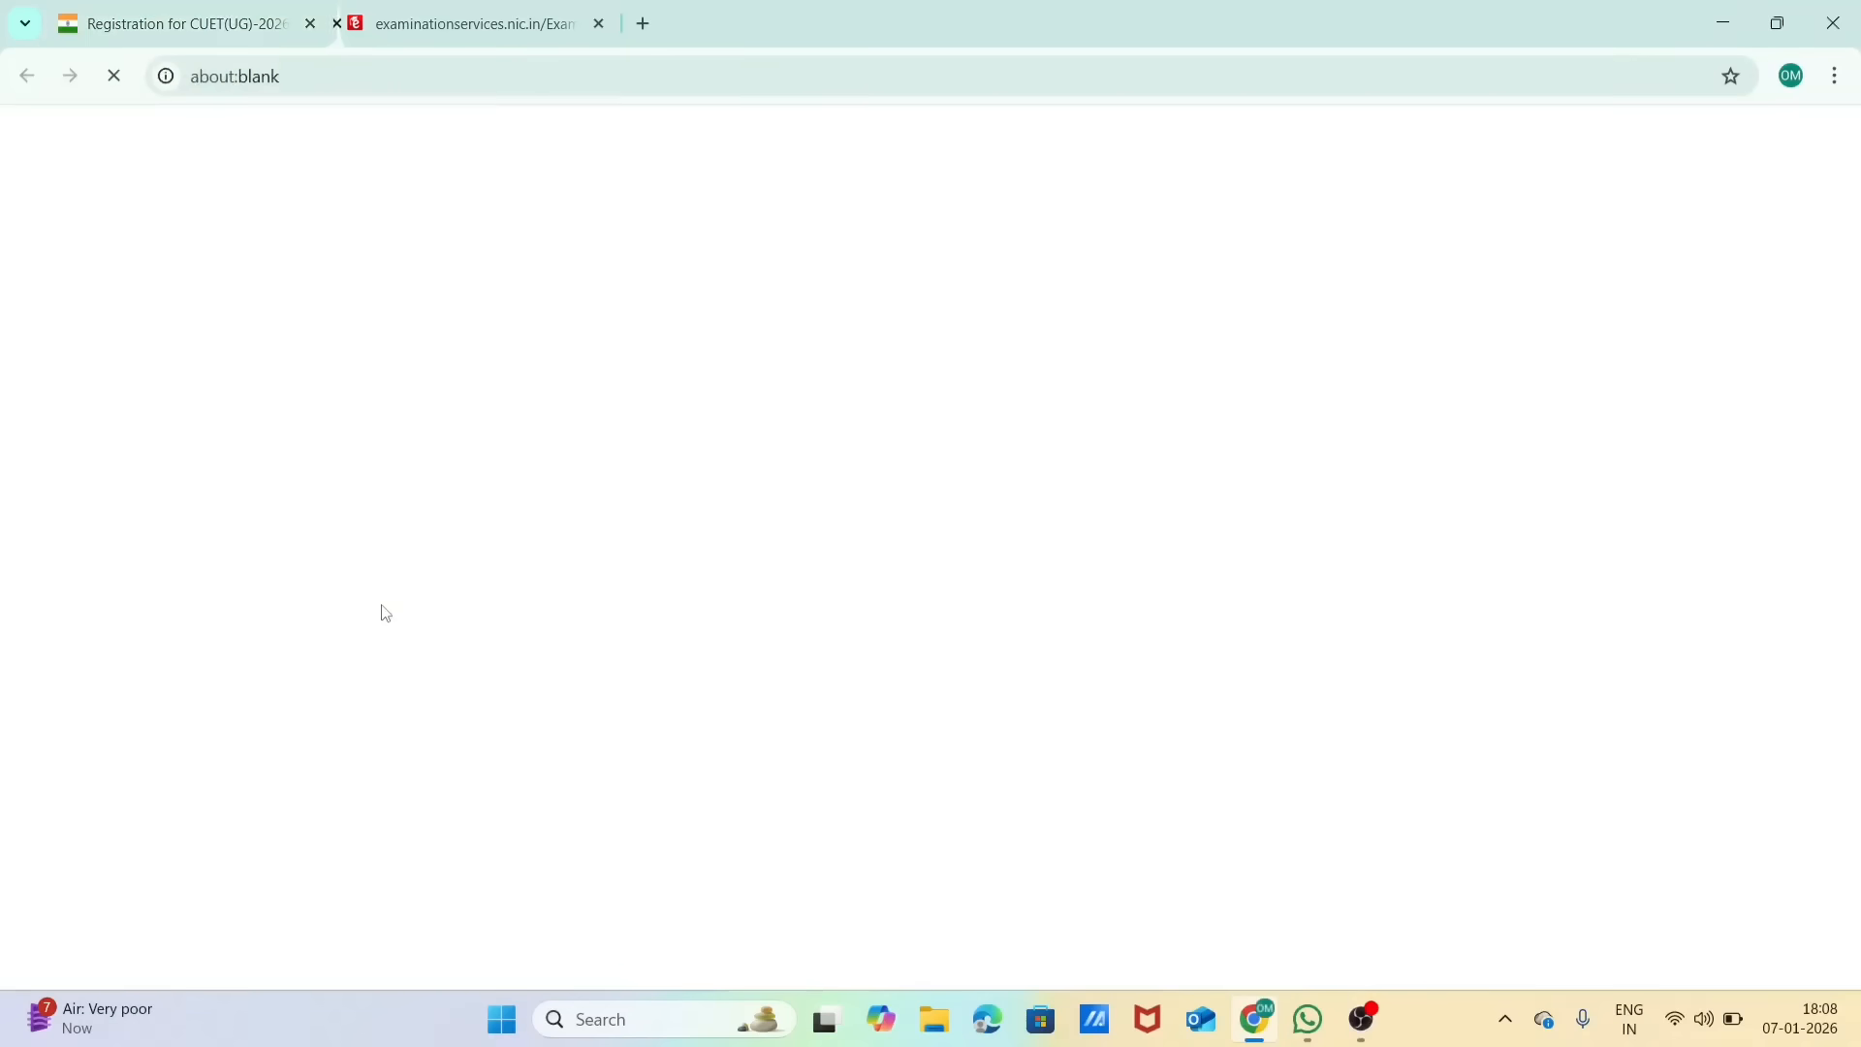
scroll(1246, 630, "down", 3)
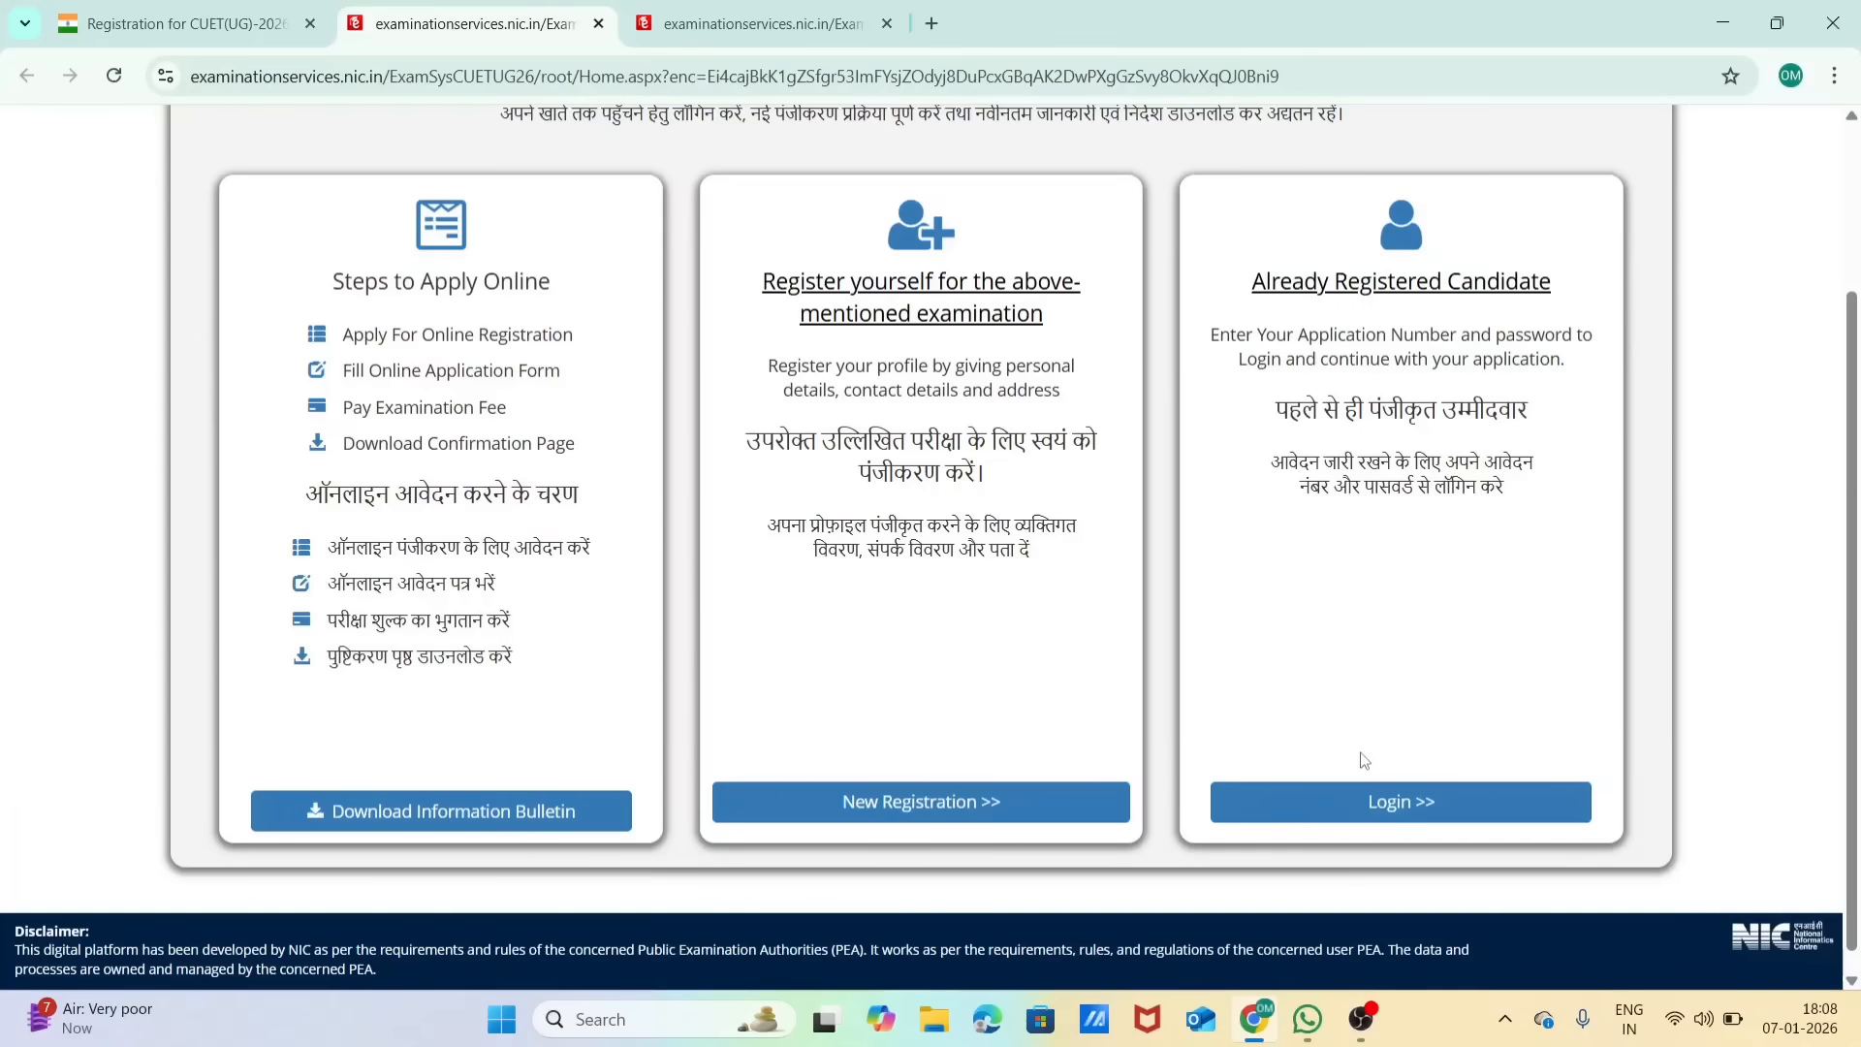
left_click(1415, 810)
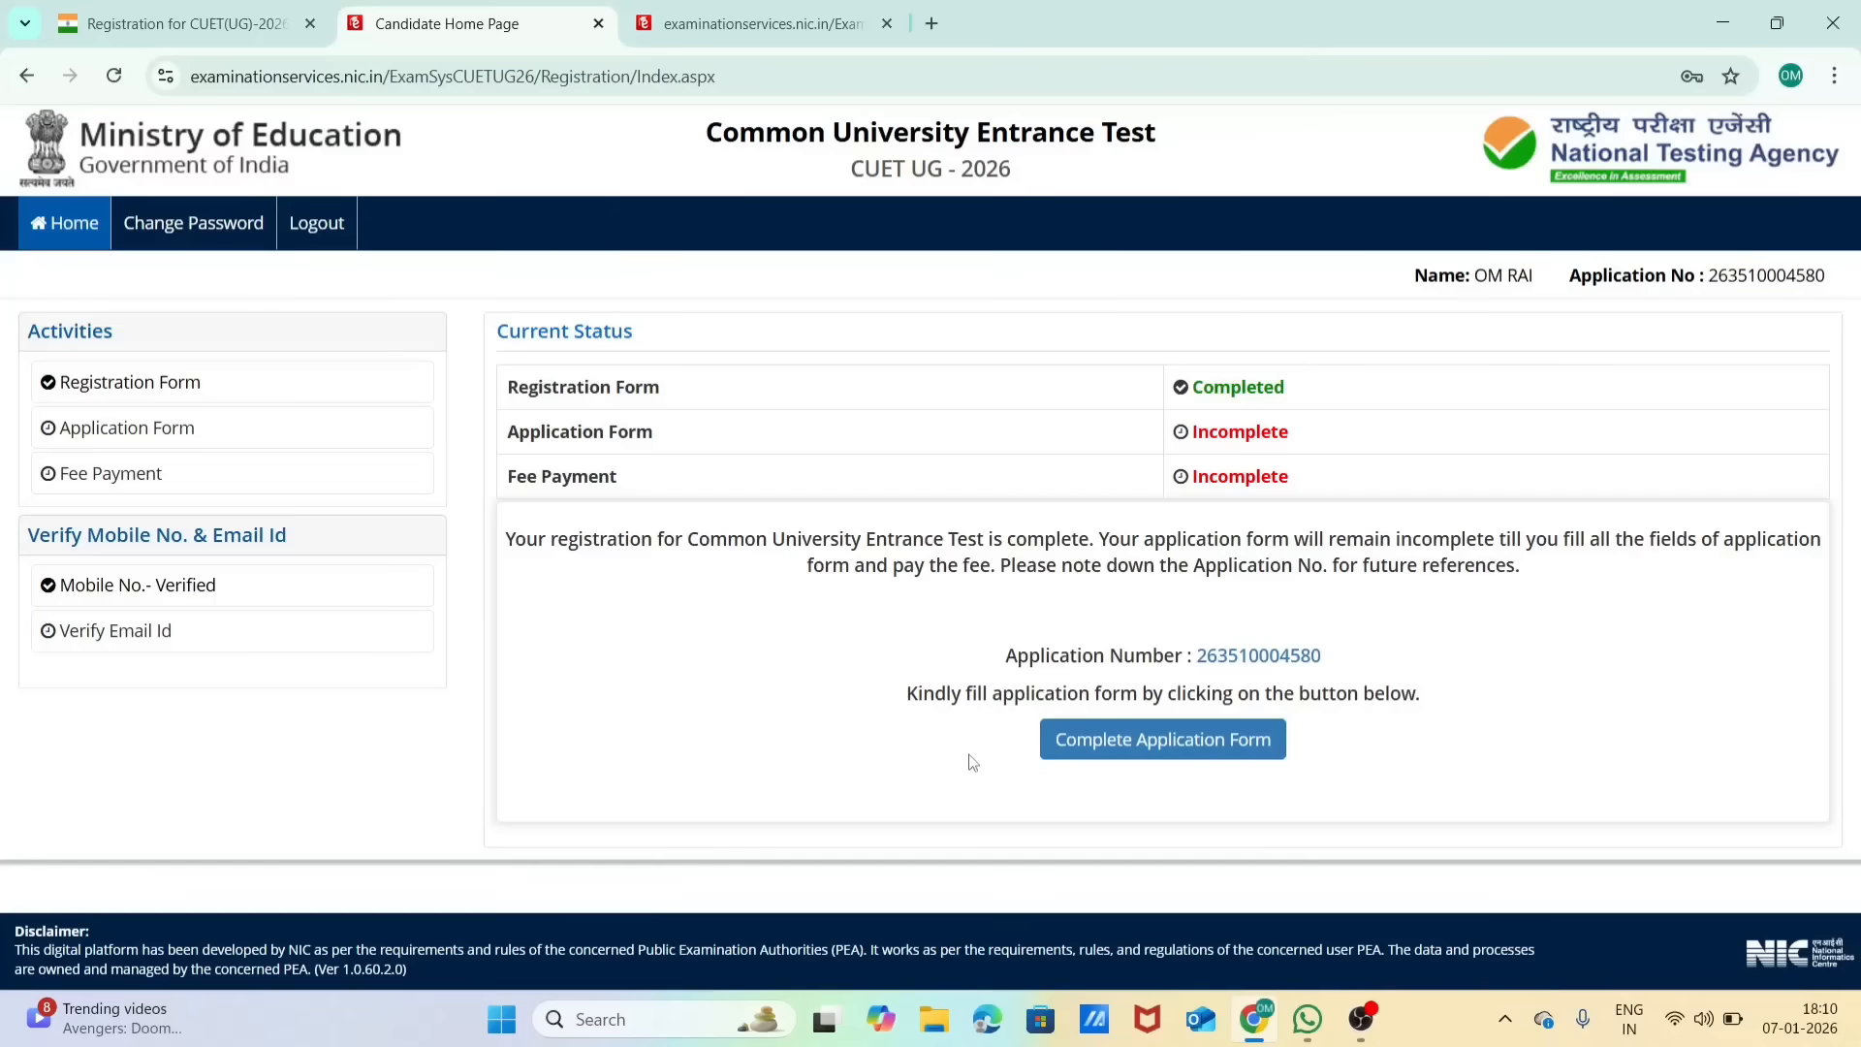
Step: Start completing the application form and proceed from its status overview to the Personal Details section
left_click(1142, 757)
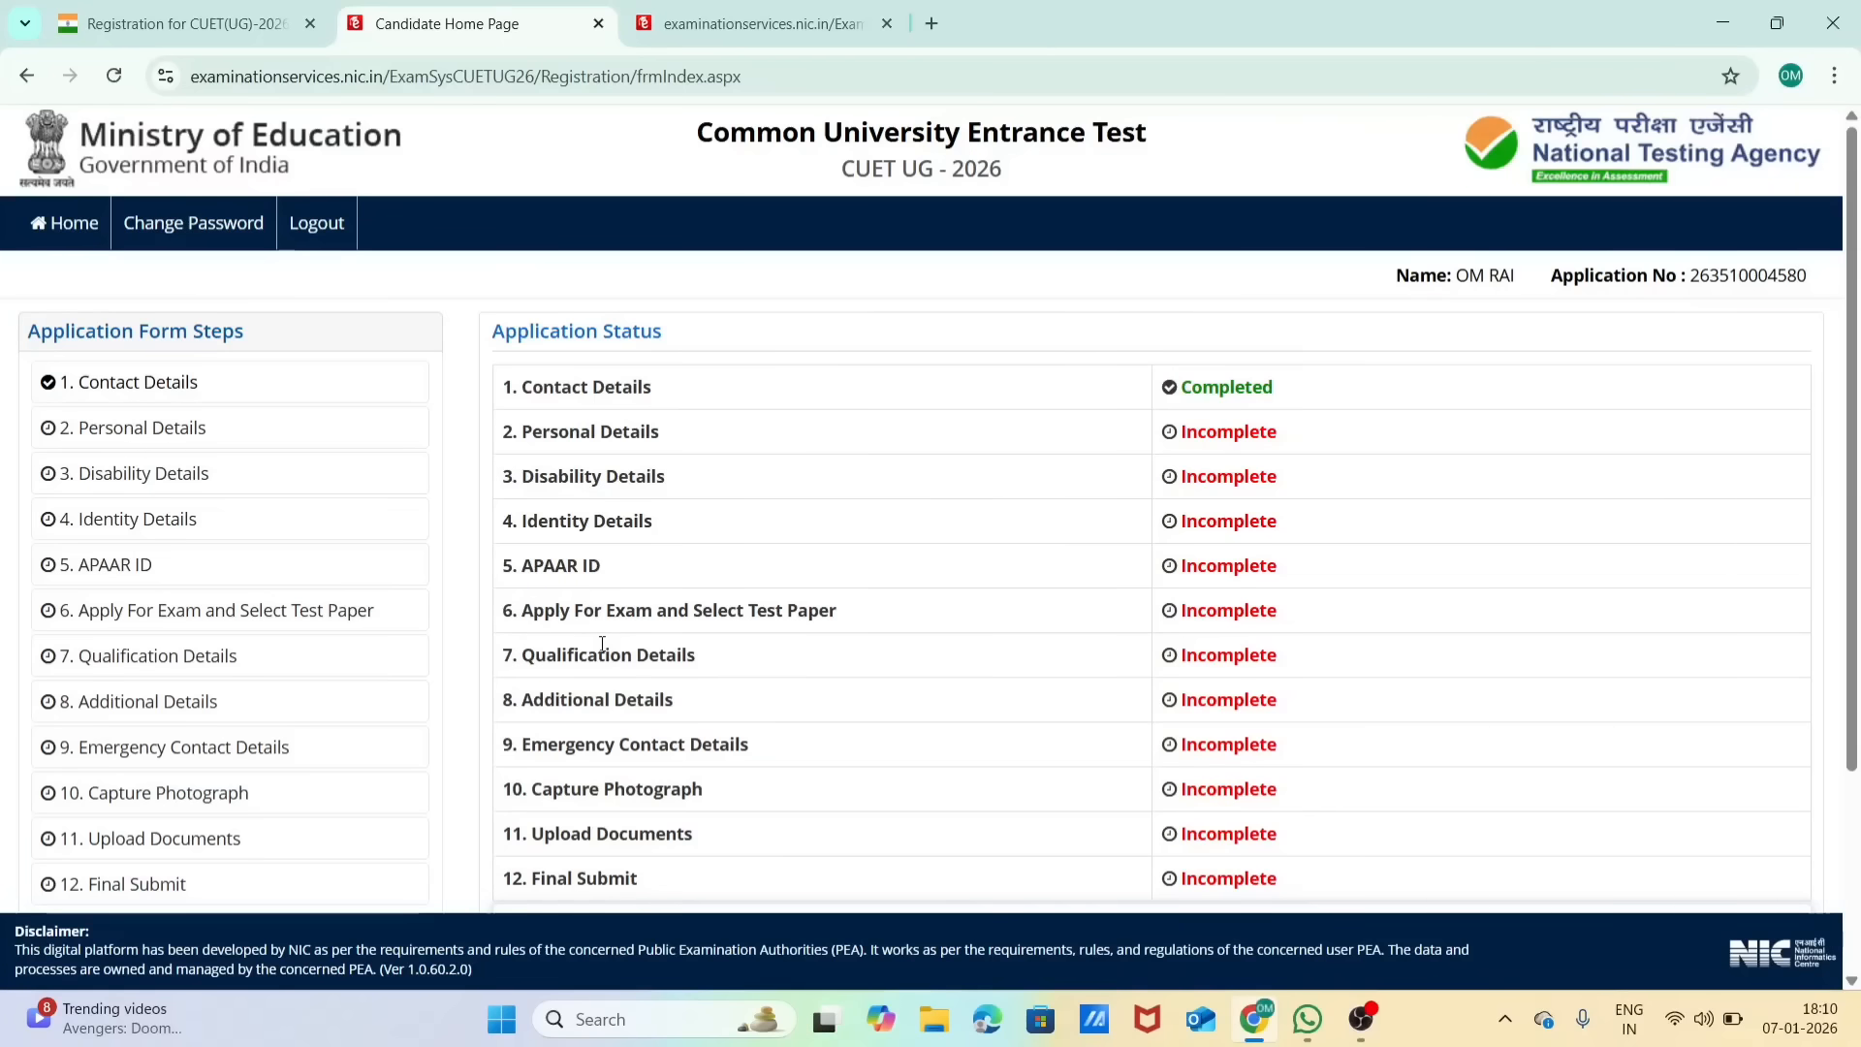
scroll(602, 644, "down", 3)
scroll(602, 644, "up", 3)
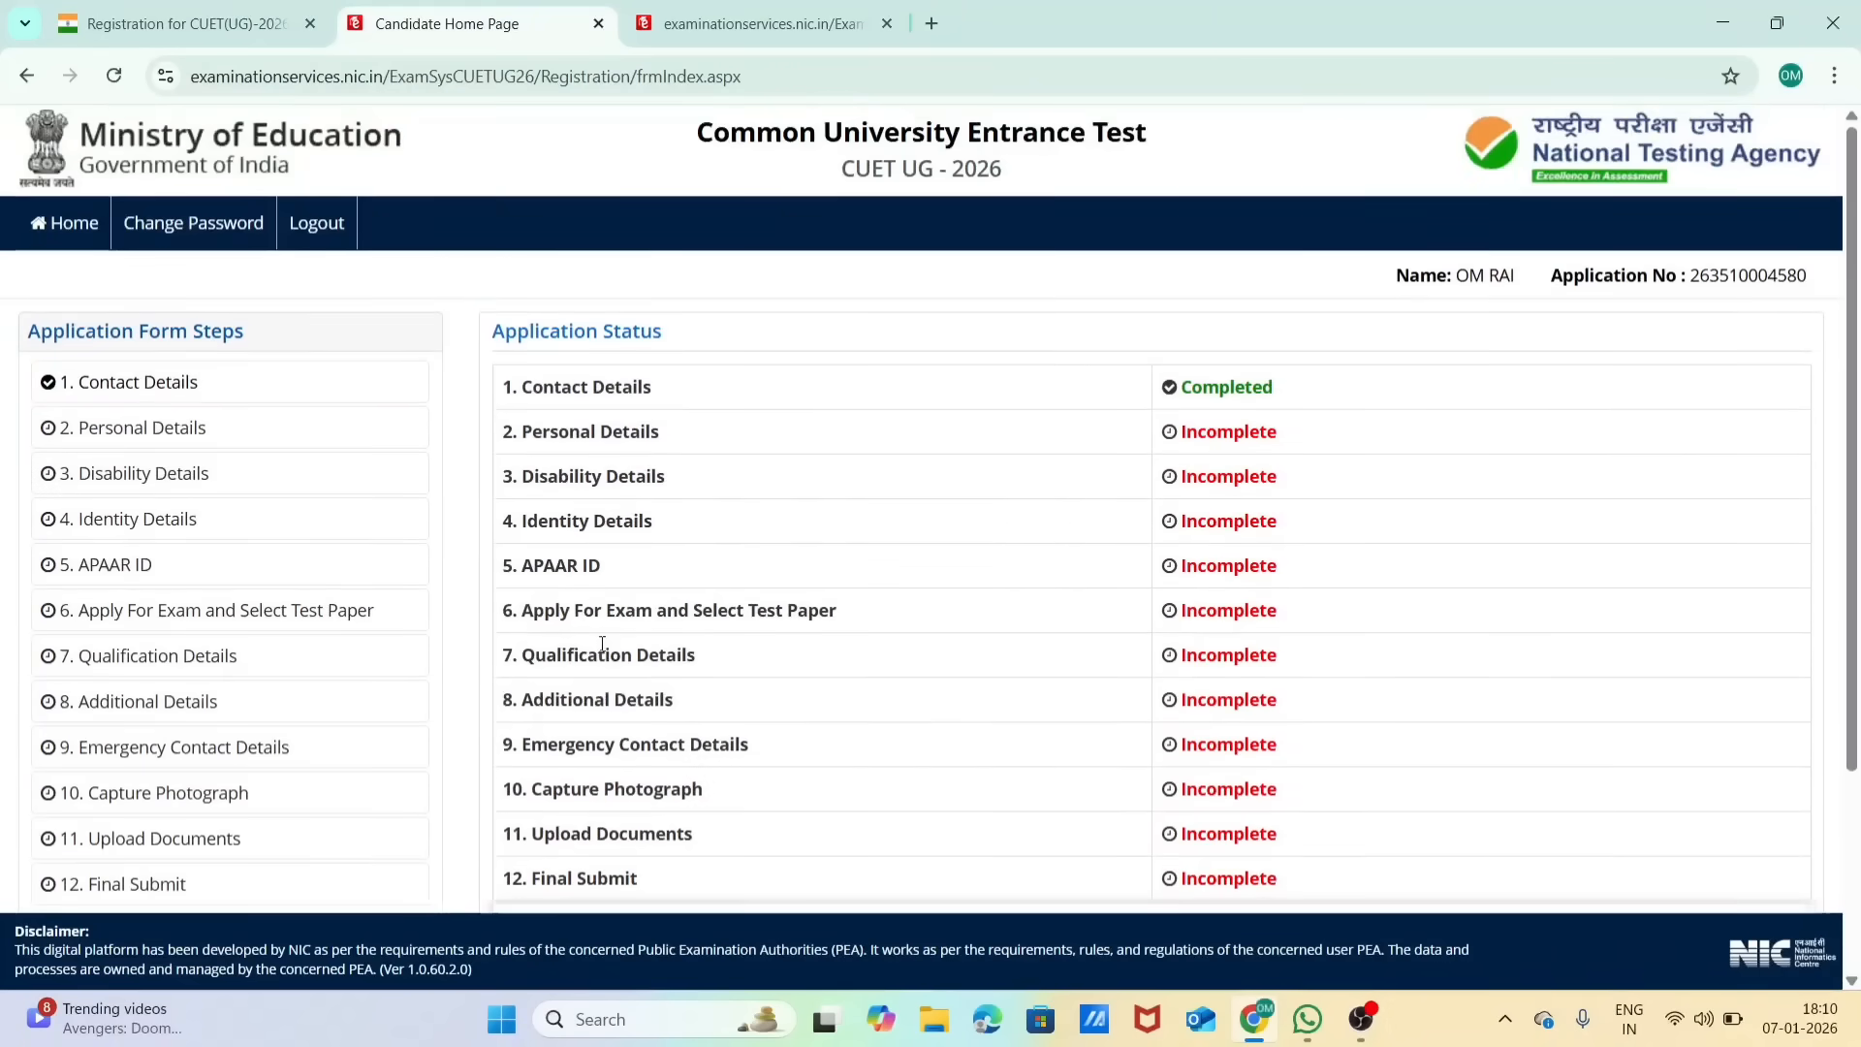
scroll(1083, 545, "down", 3)
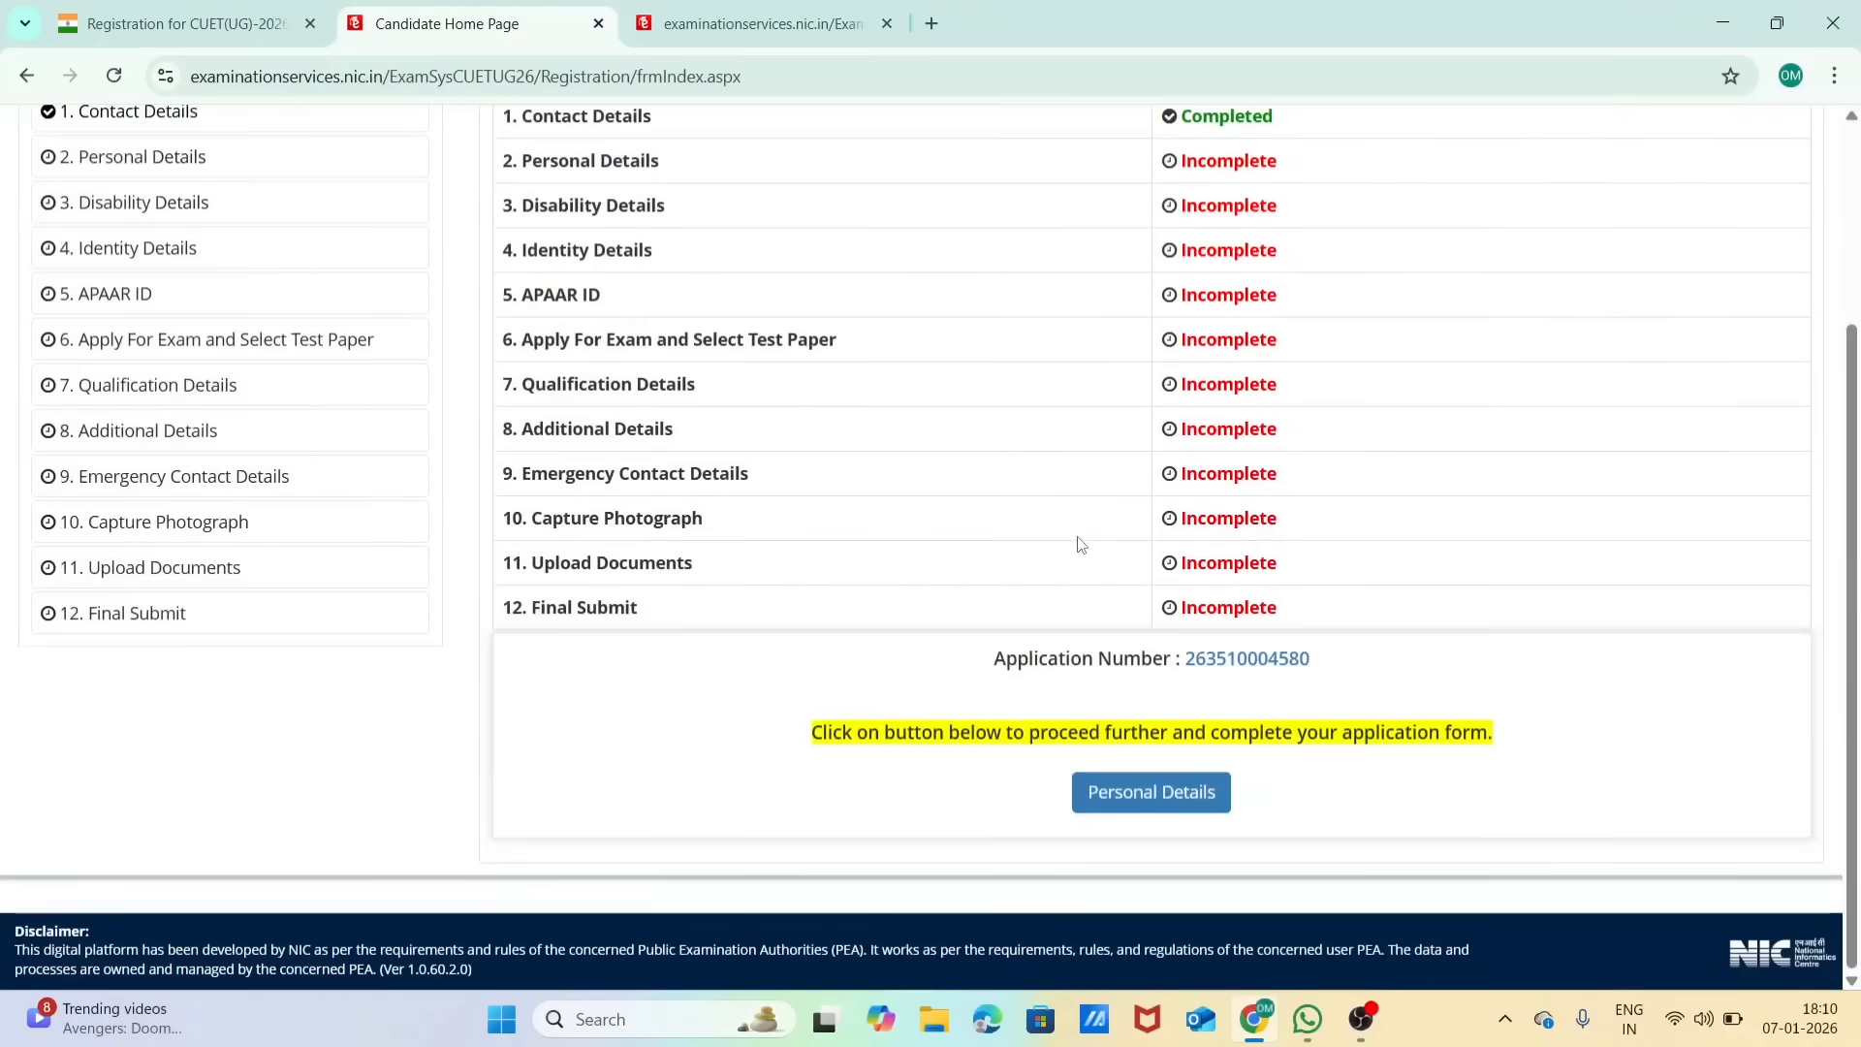
left_click(1118, 791)
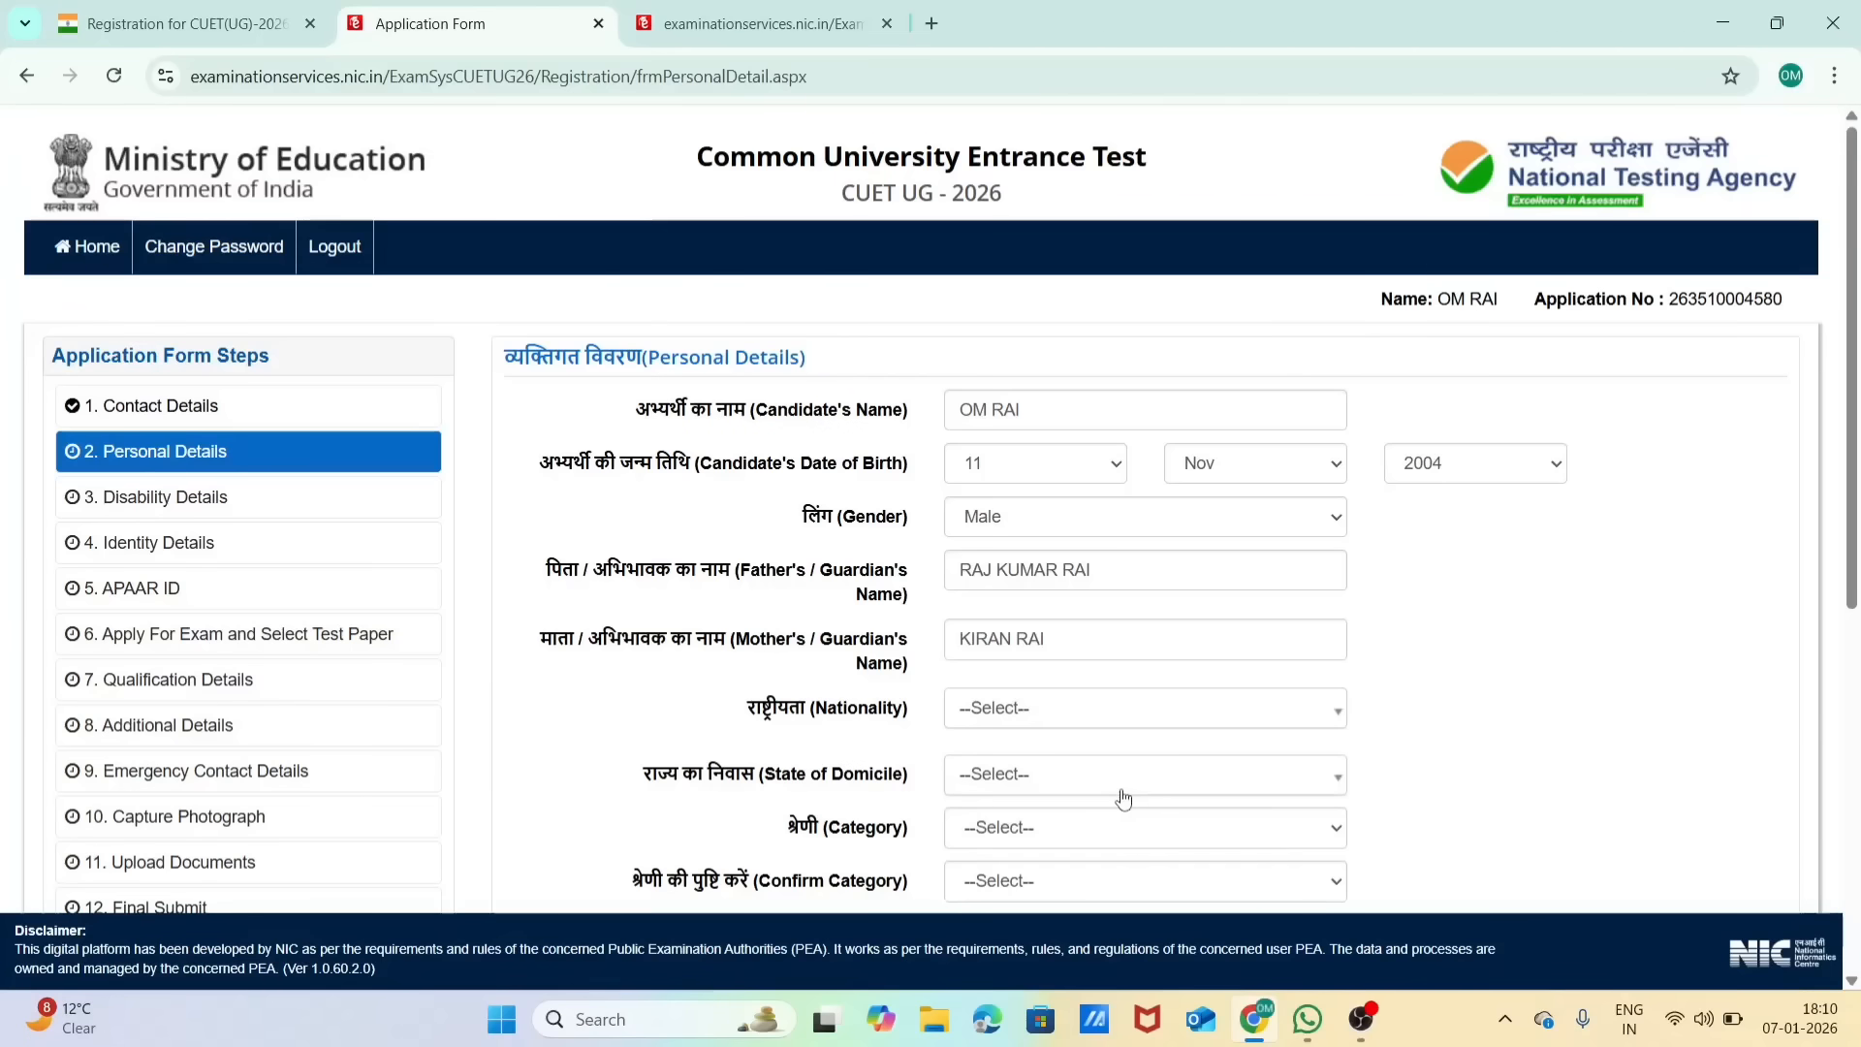
Step: Examine the Personal Details fields, including the options for category and sports quota and the guidance on annual family income
scroll(1123, 797, "down", 5)
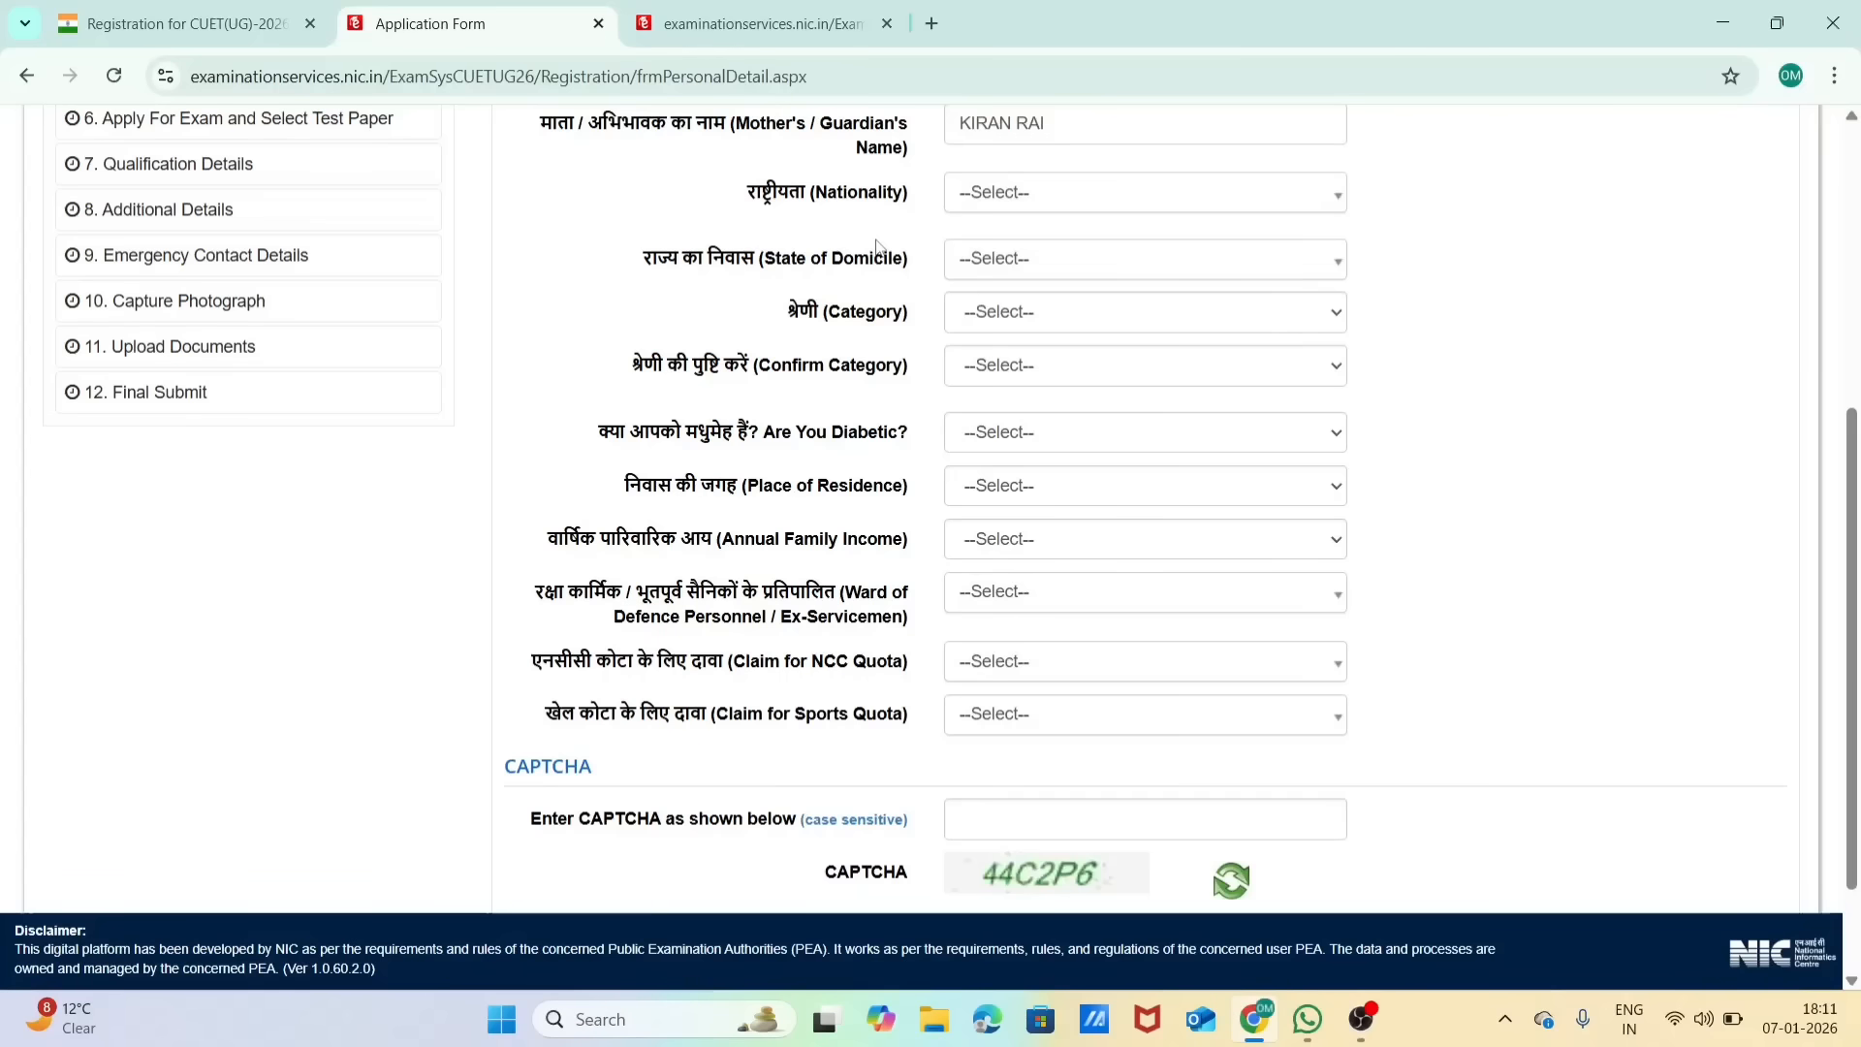
left_click(979, 318)
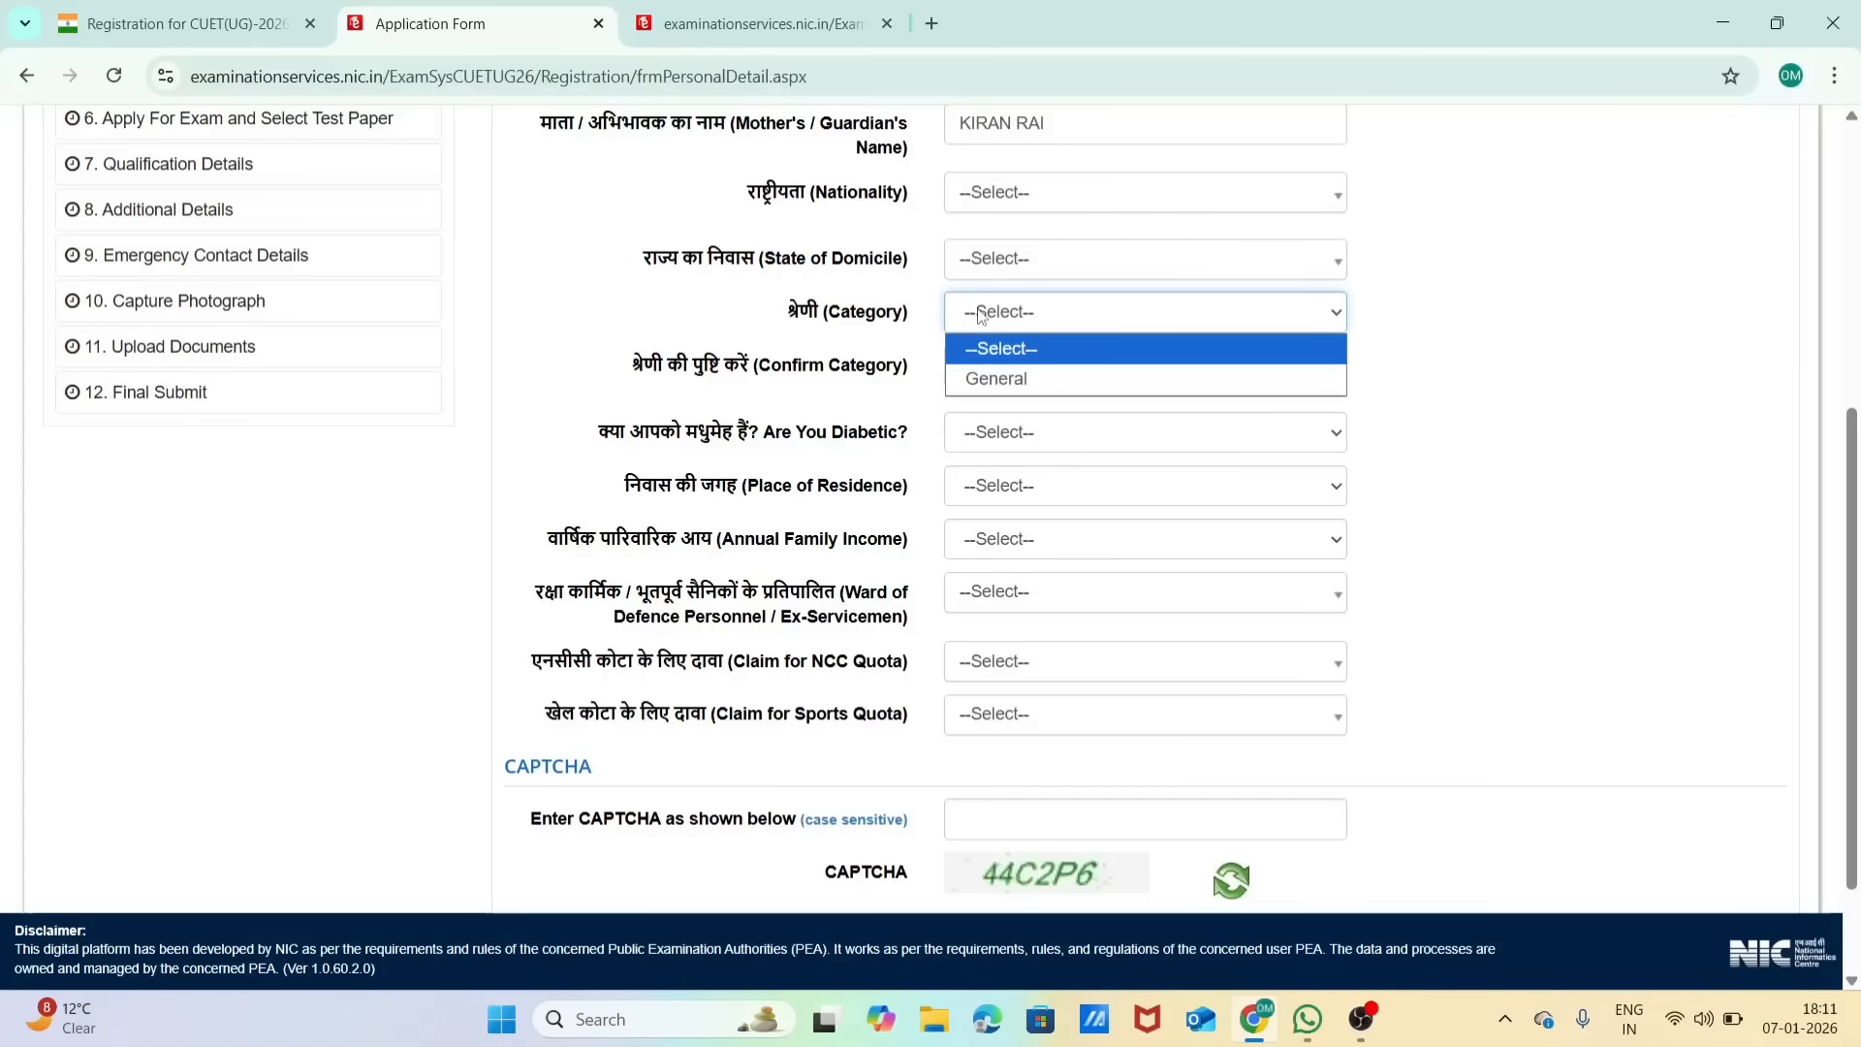
left_click(1509, 320)
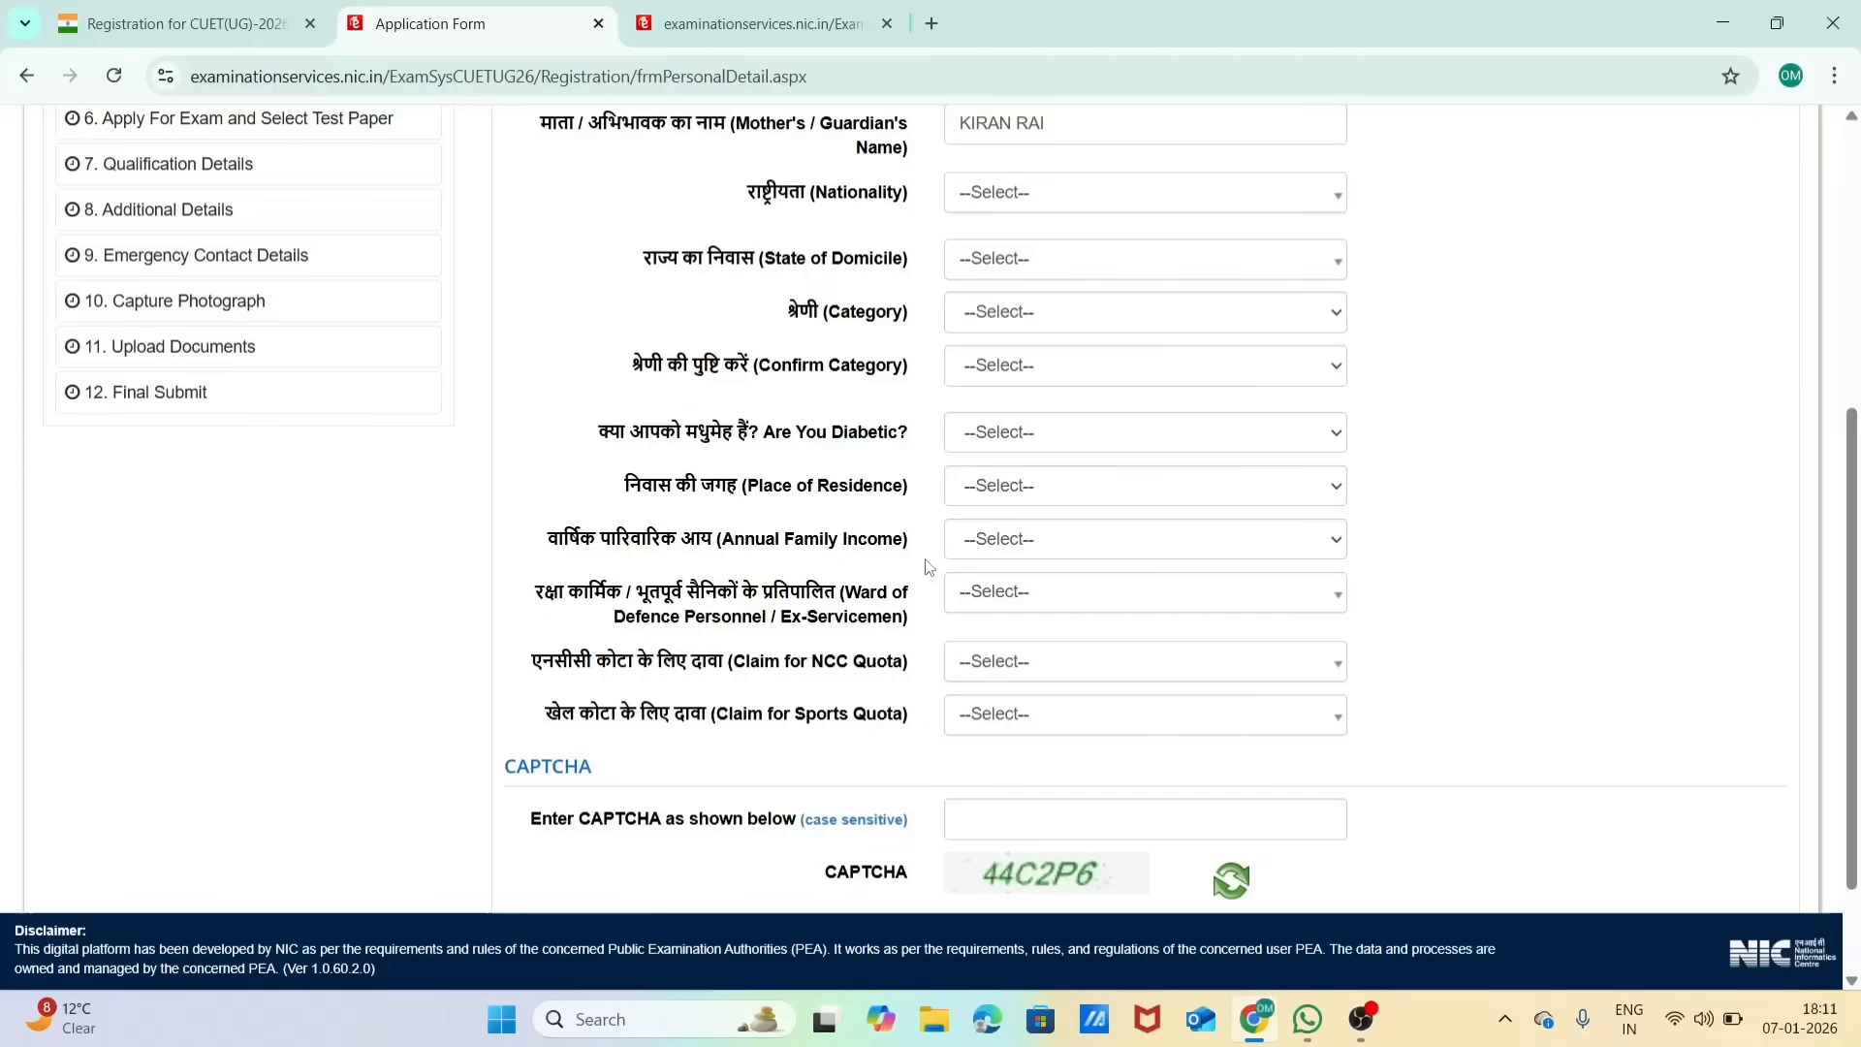
left_click(1028, 540)
left_click(1028, 540)
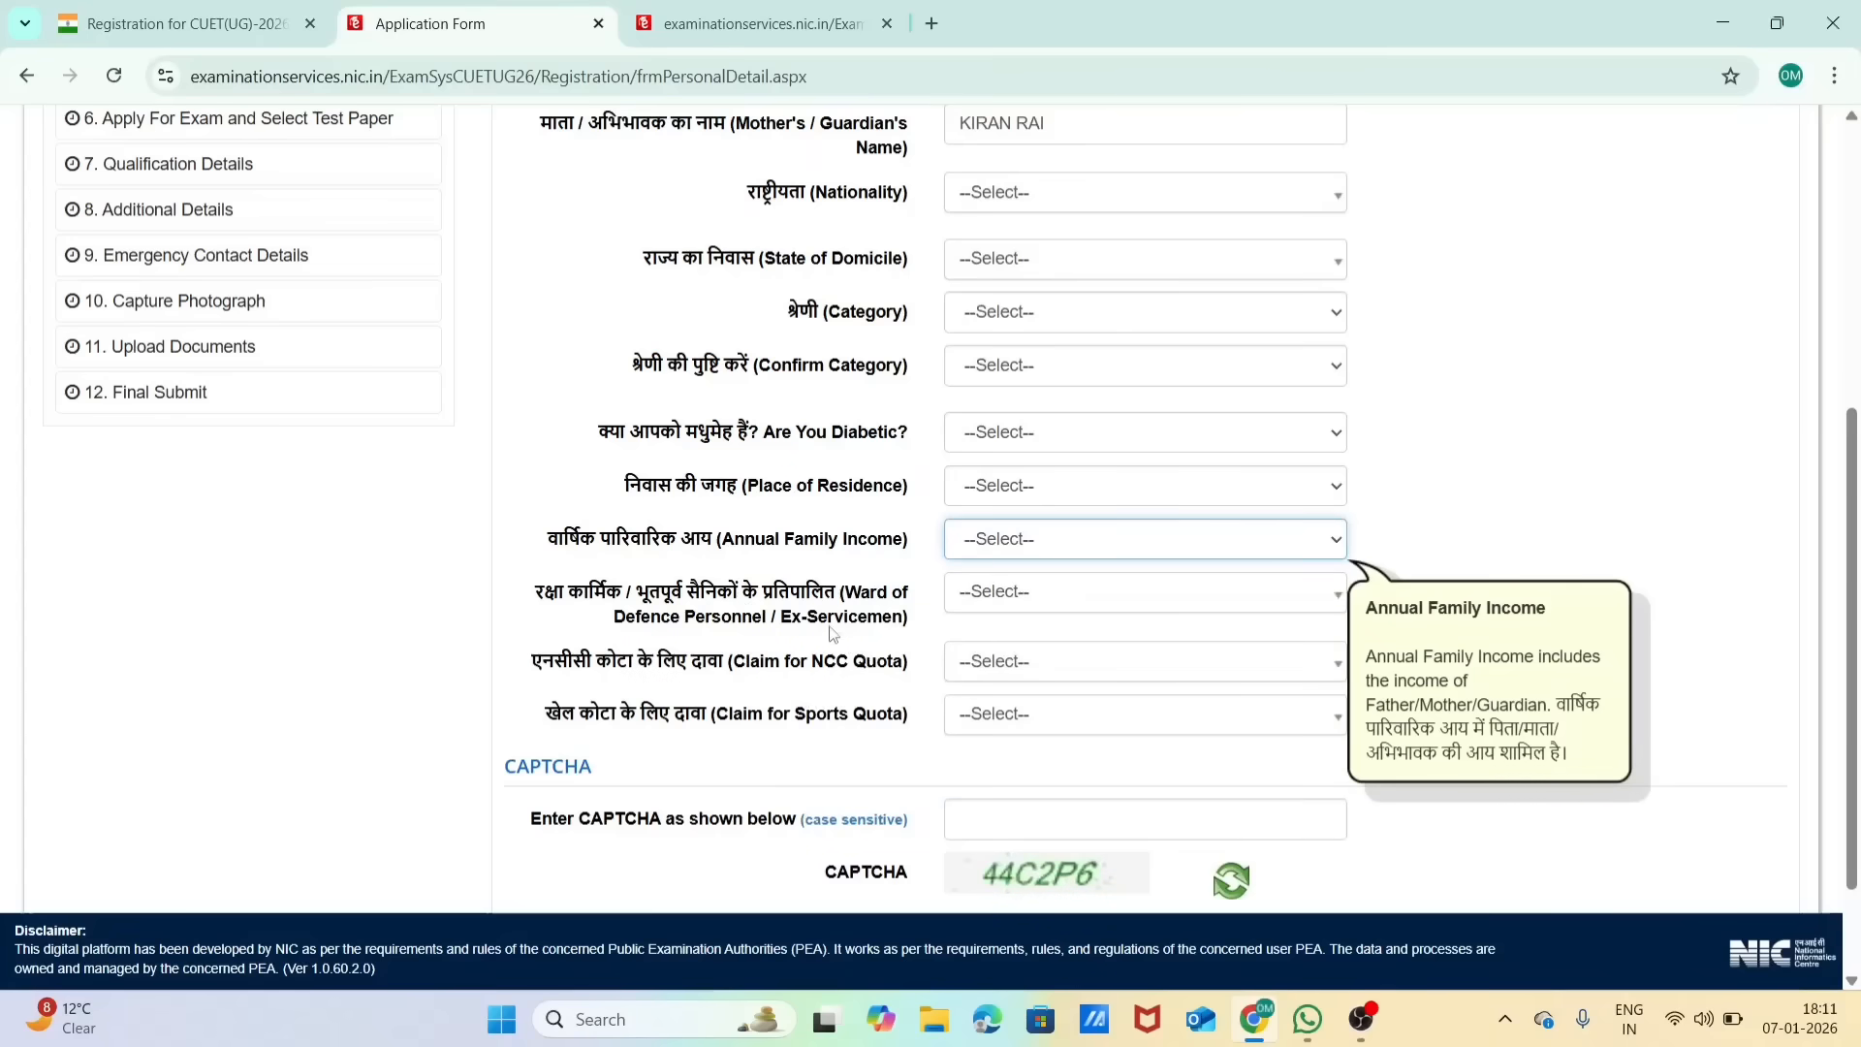
scroll(851, 598, "down", 1)
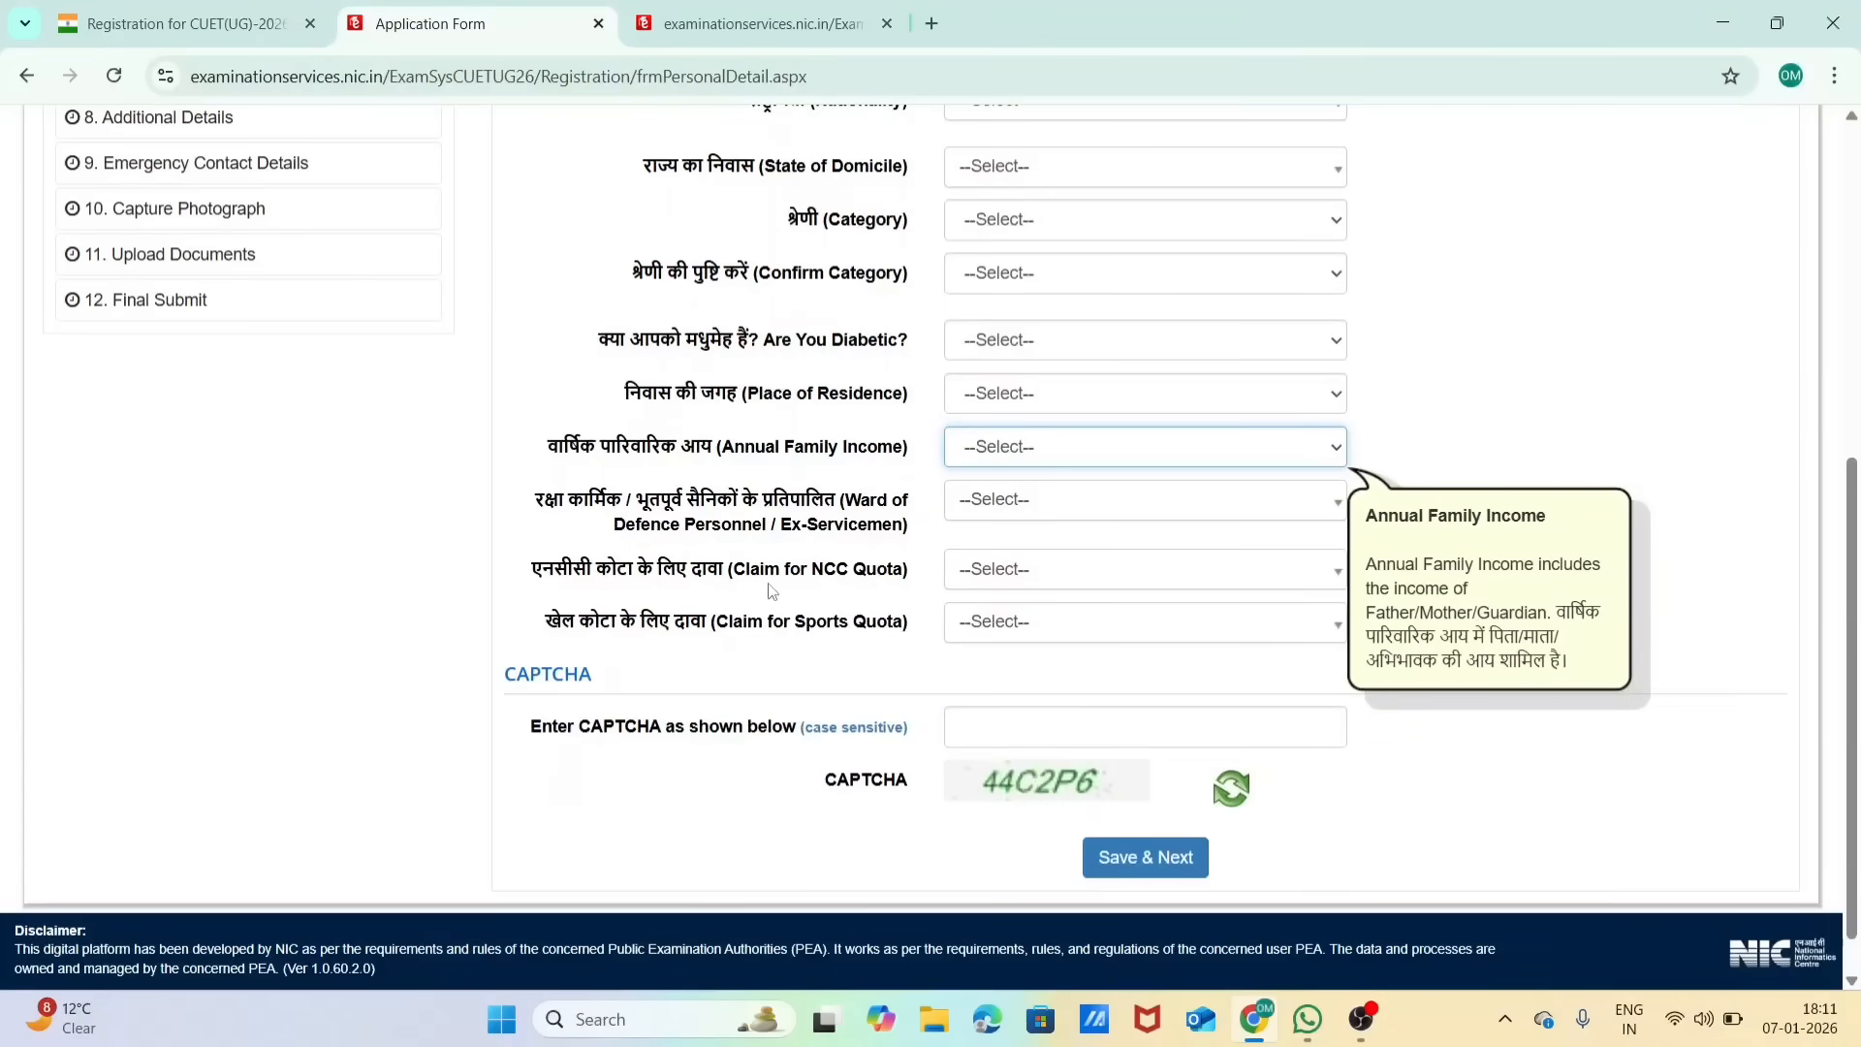
left_click(1475, 413)
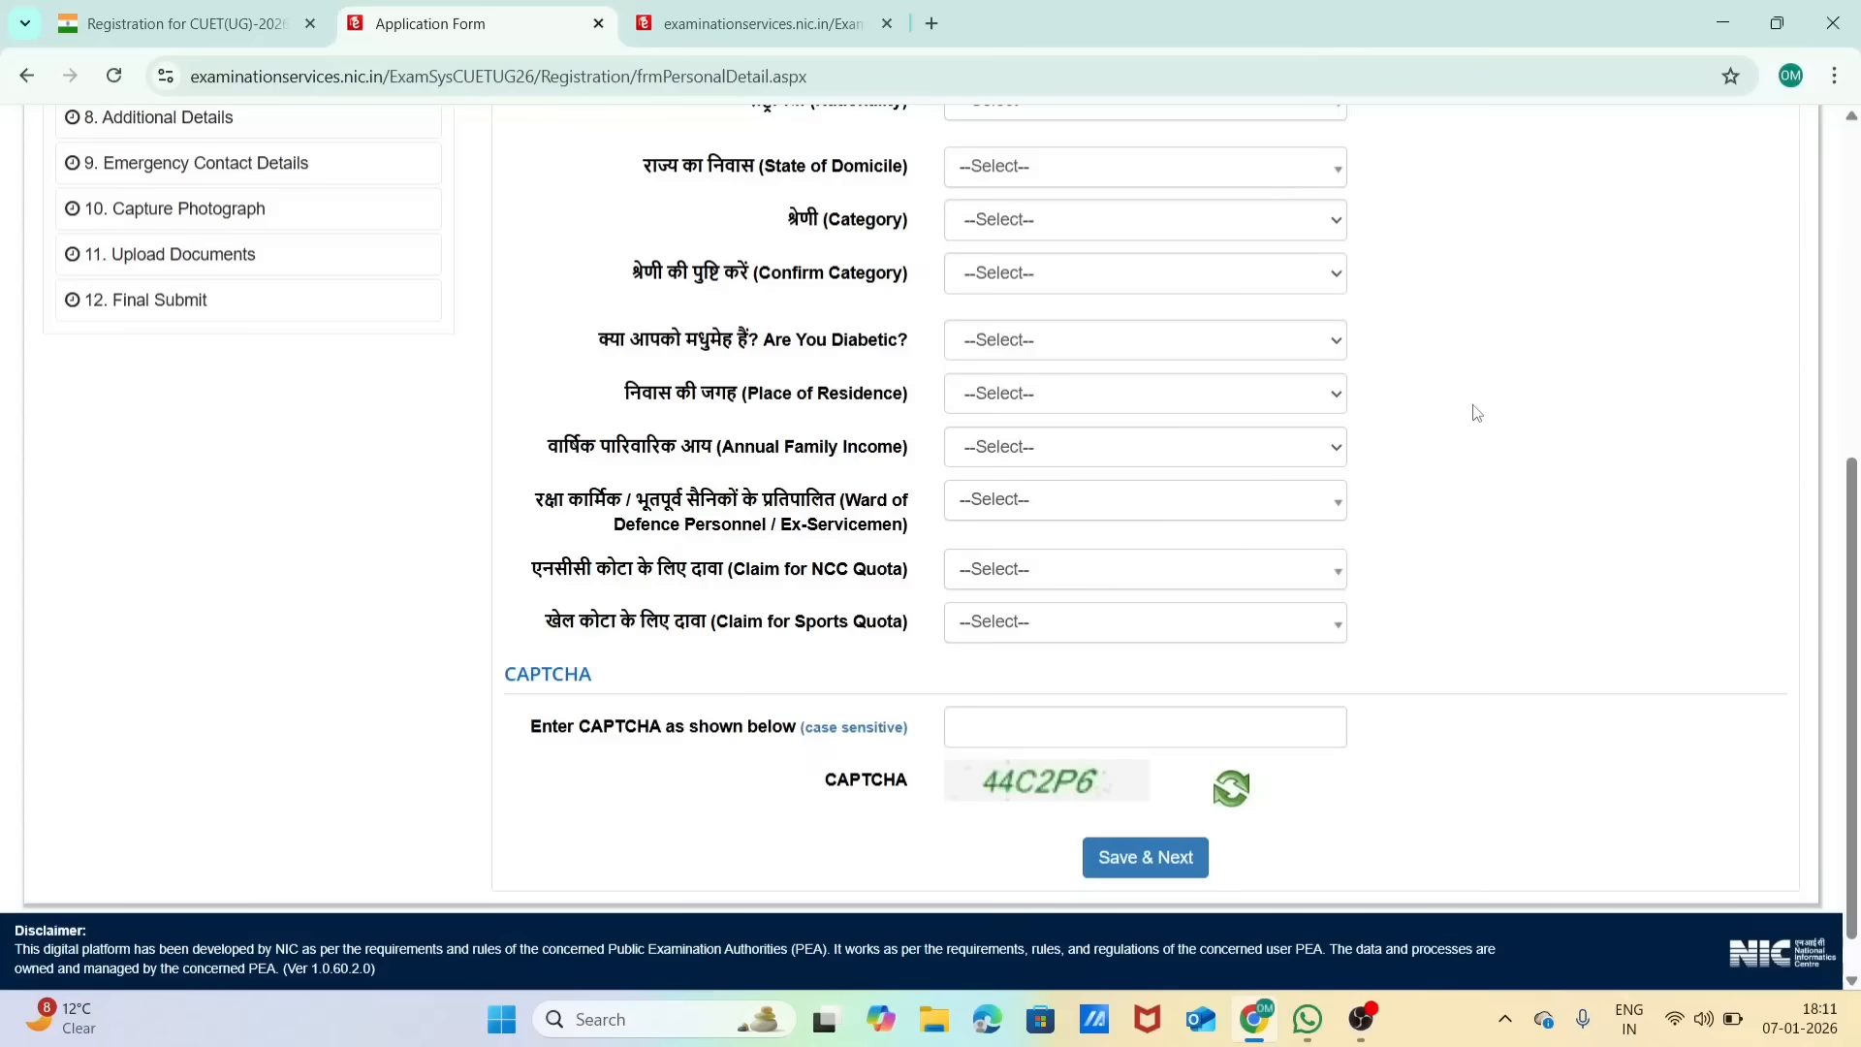
scroll(1475, 413, "down", 1)
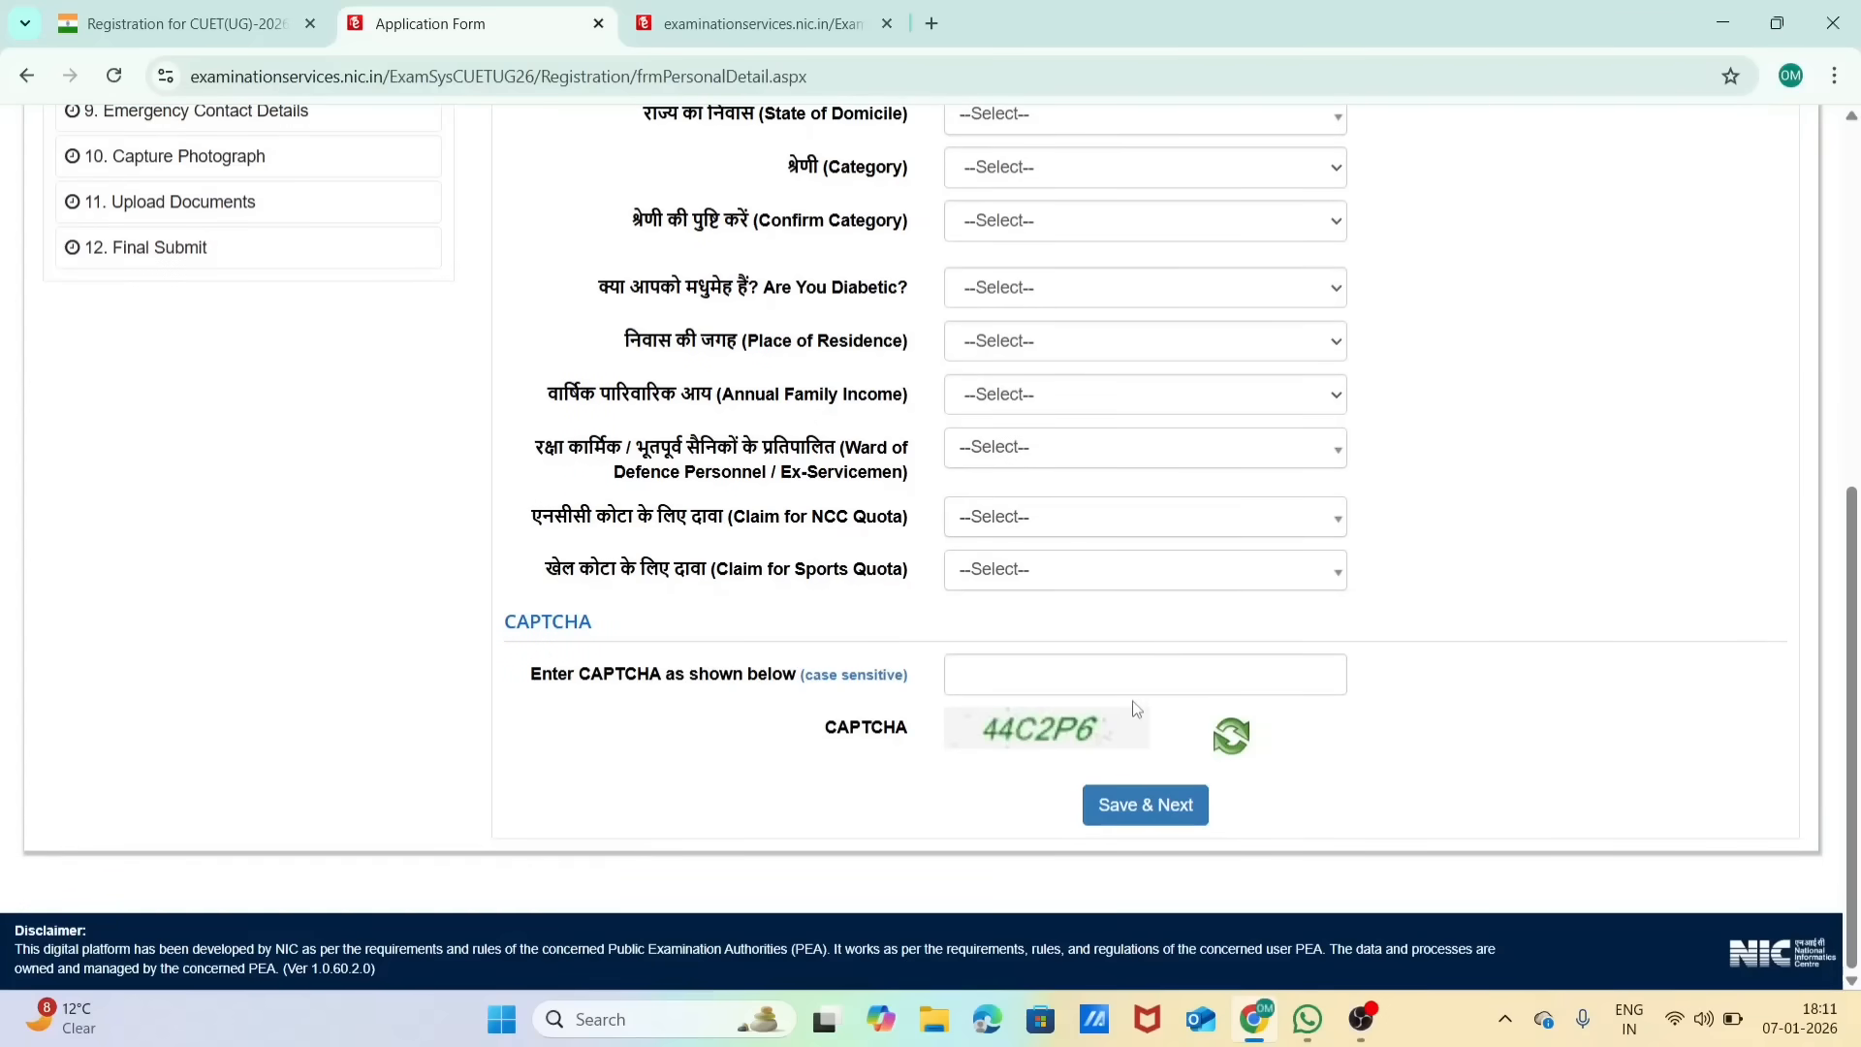
left_click(1072, 588)
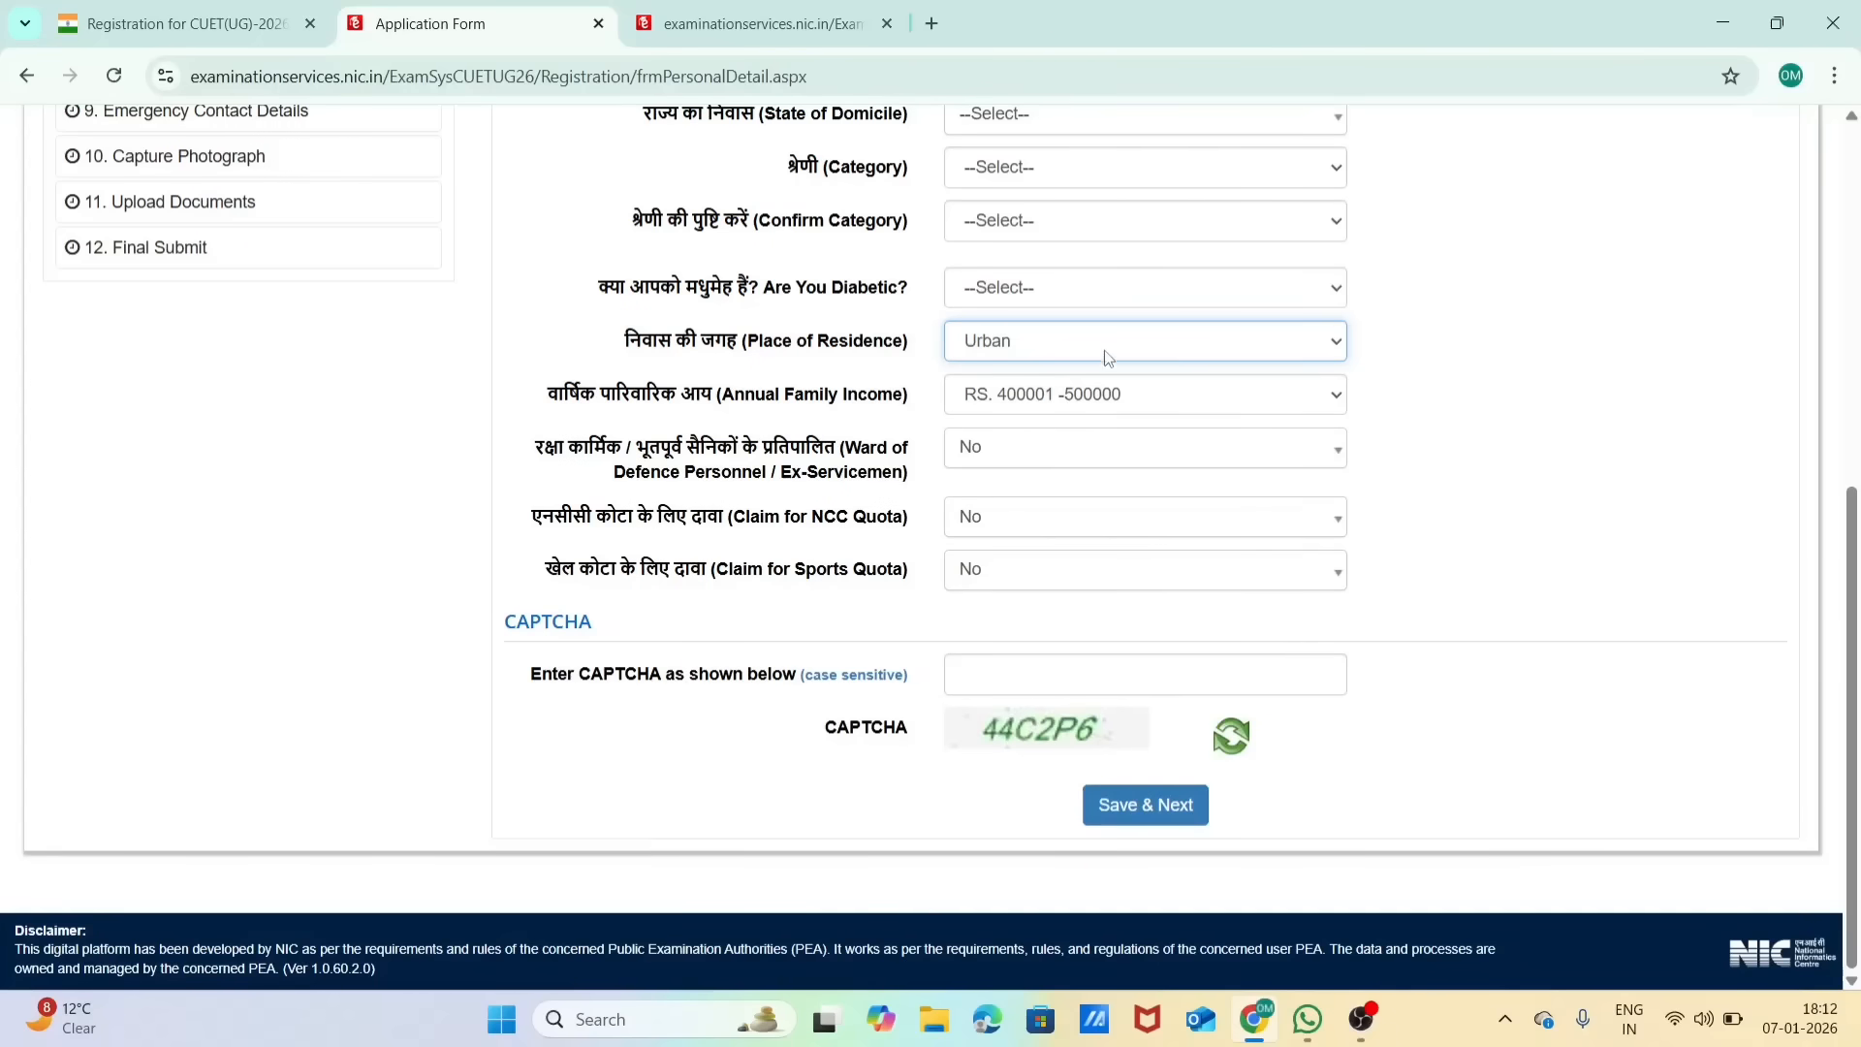
left_click(1108, 354)
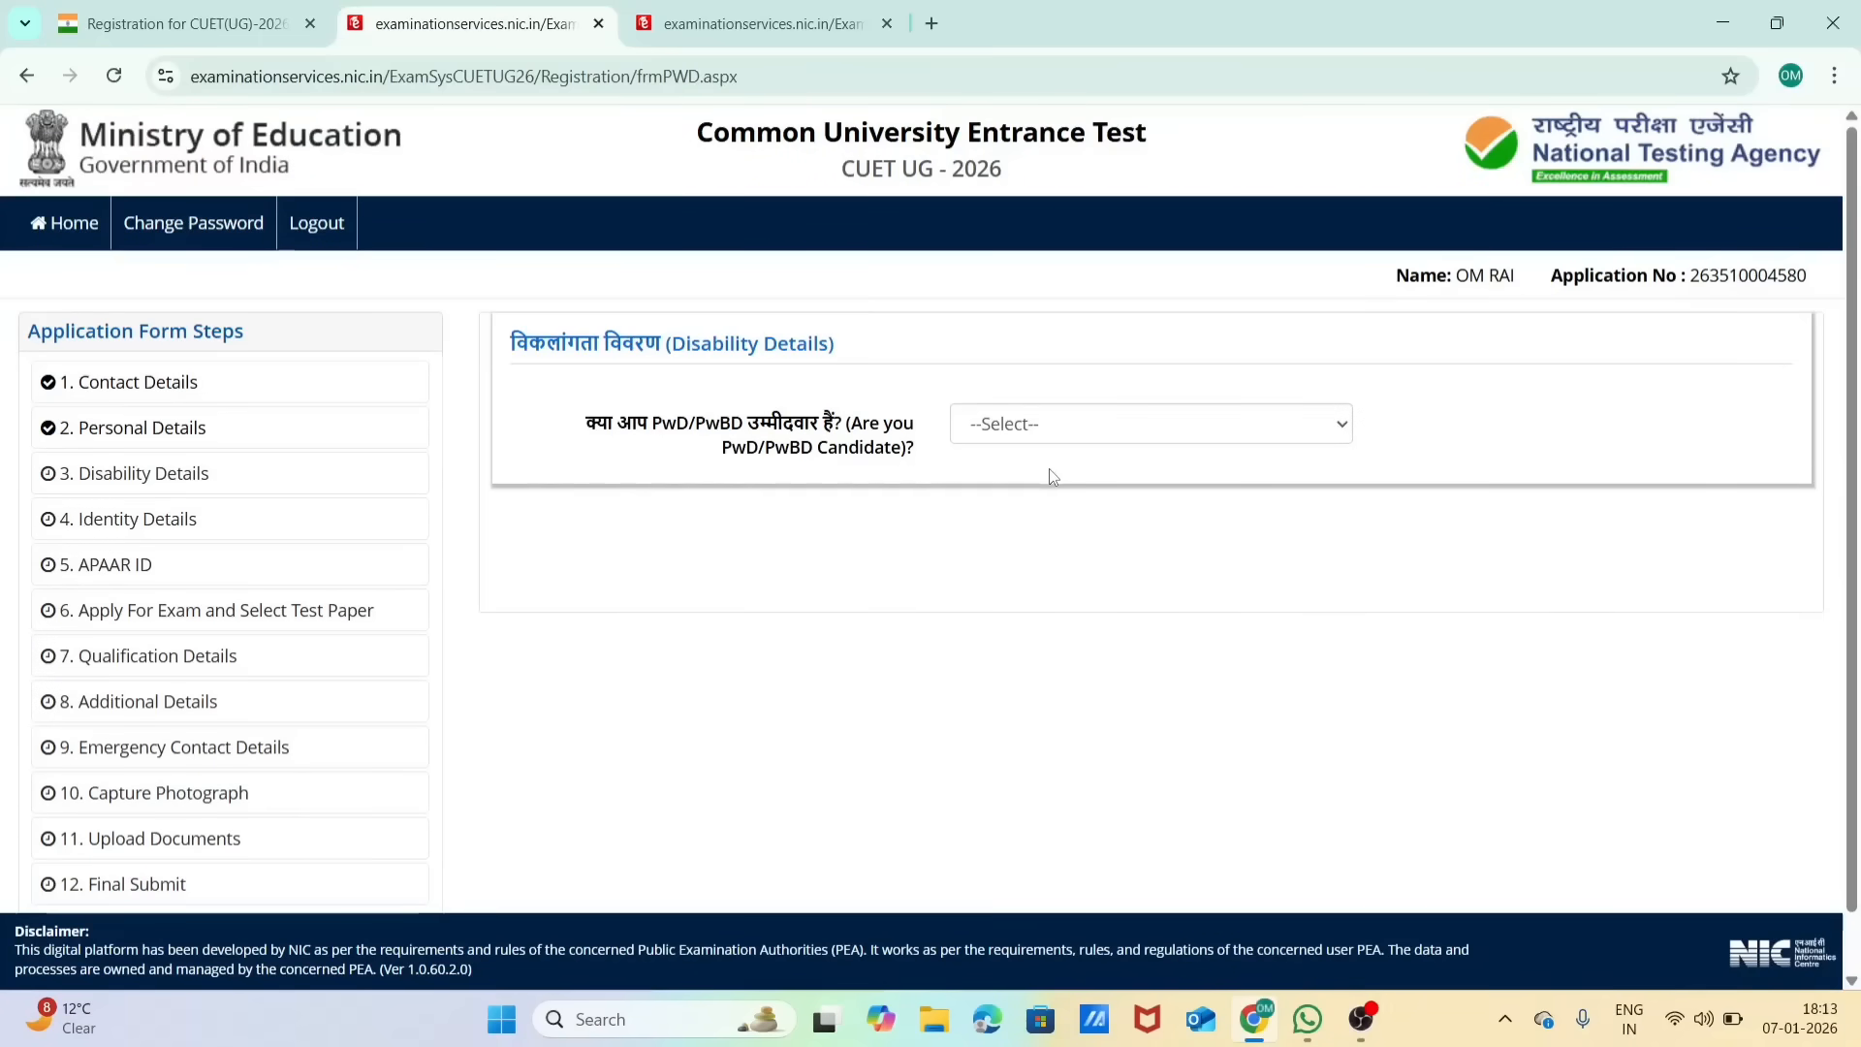
Step: Answer No to being a PwD/PwBD candidate, enter the displayed CAPTCHA, and submit the Disability Details section with confirmation
left_click(1012, 418)
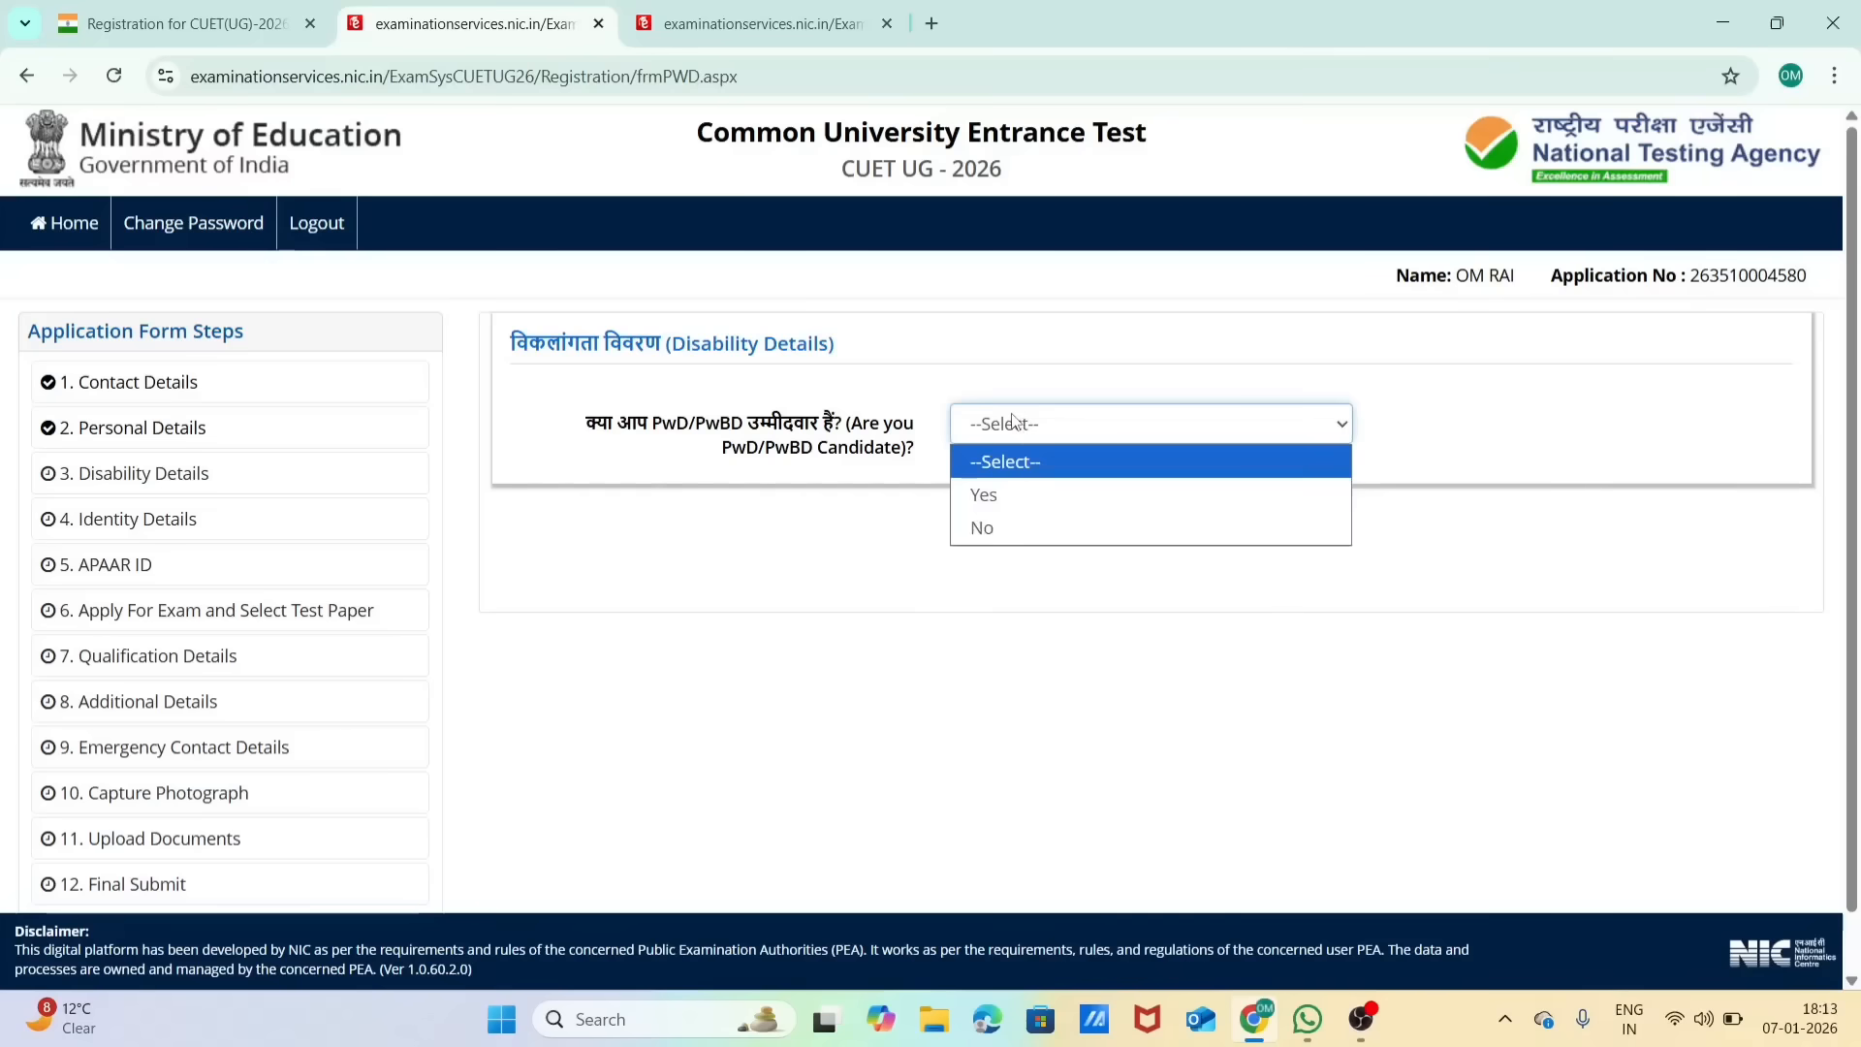
left_click(1015, 536)
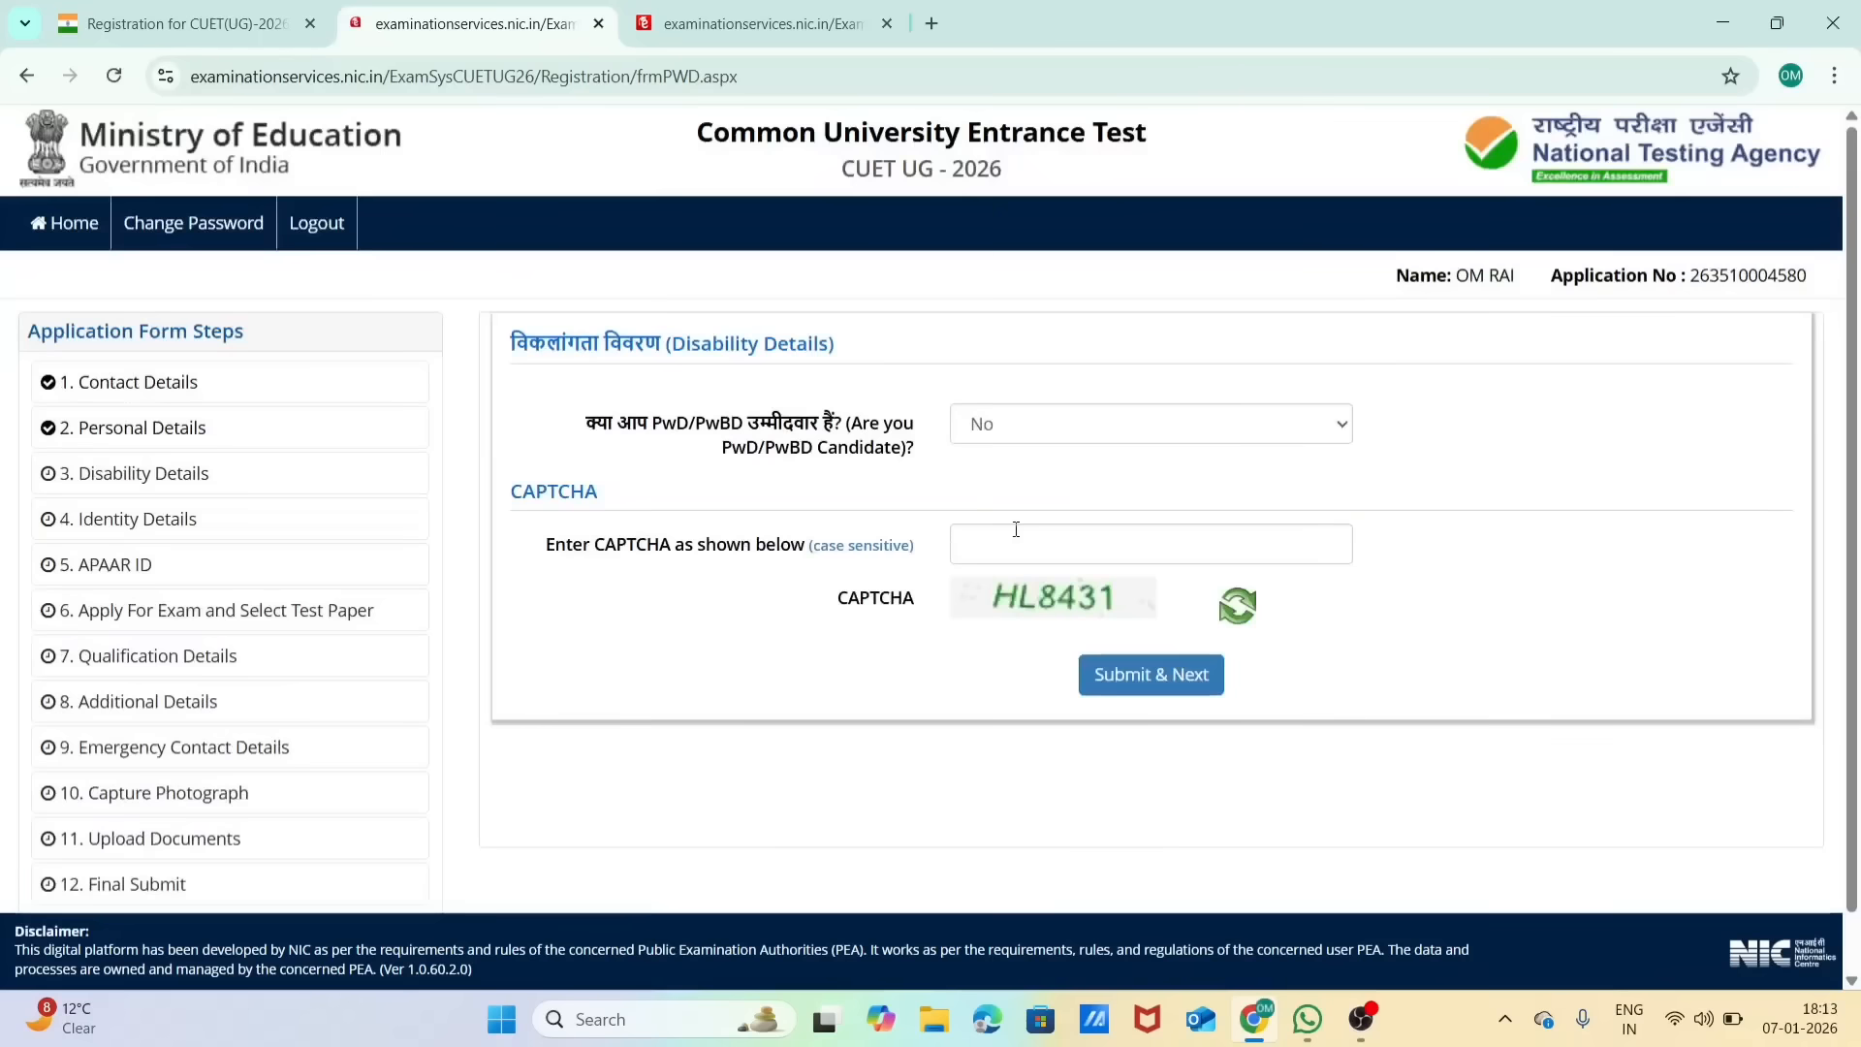
left_click(1006, 545)
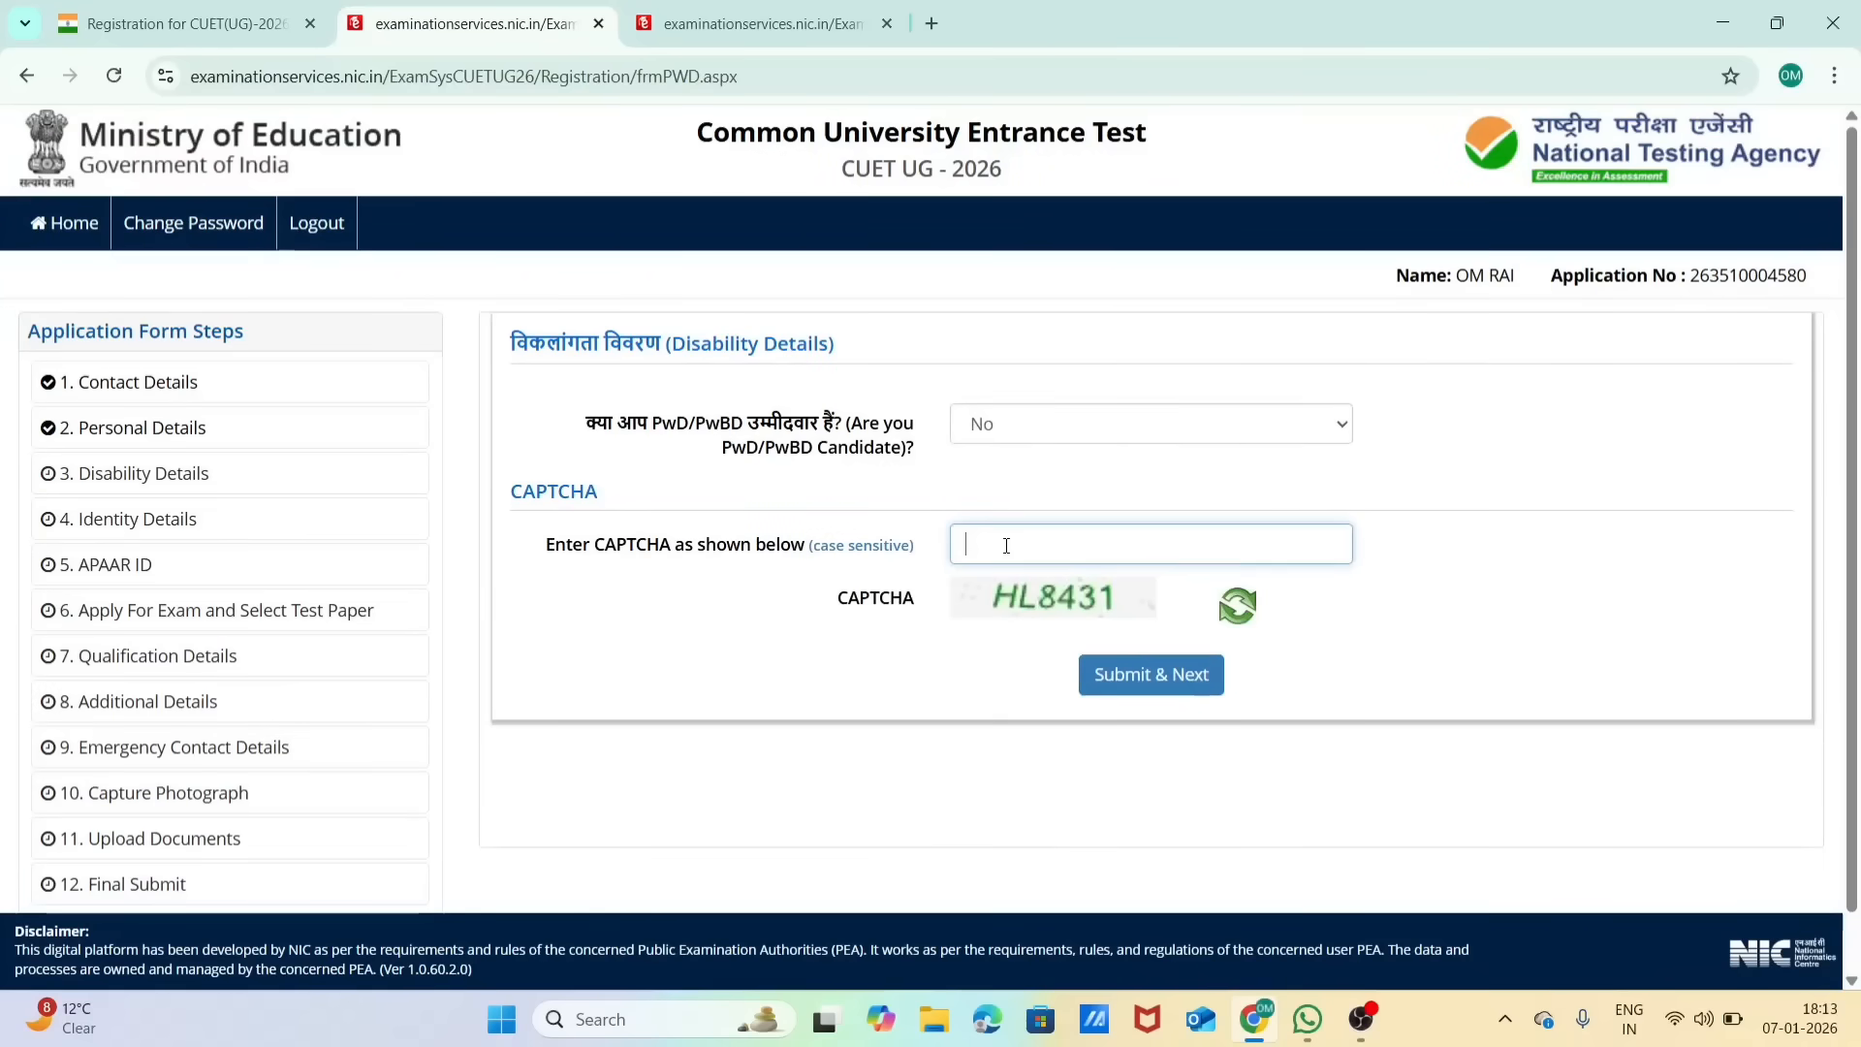
type("HL8431")
left_click(1173, 662)
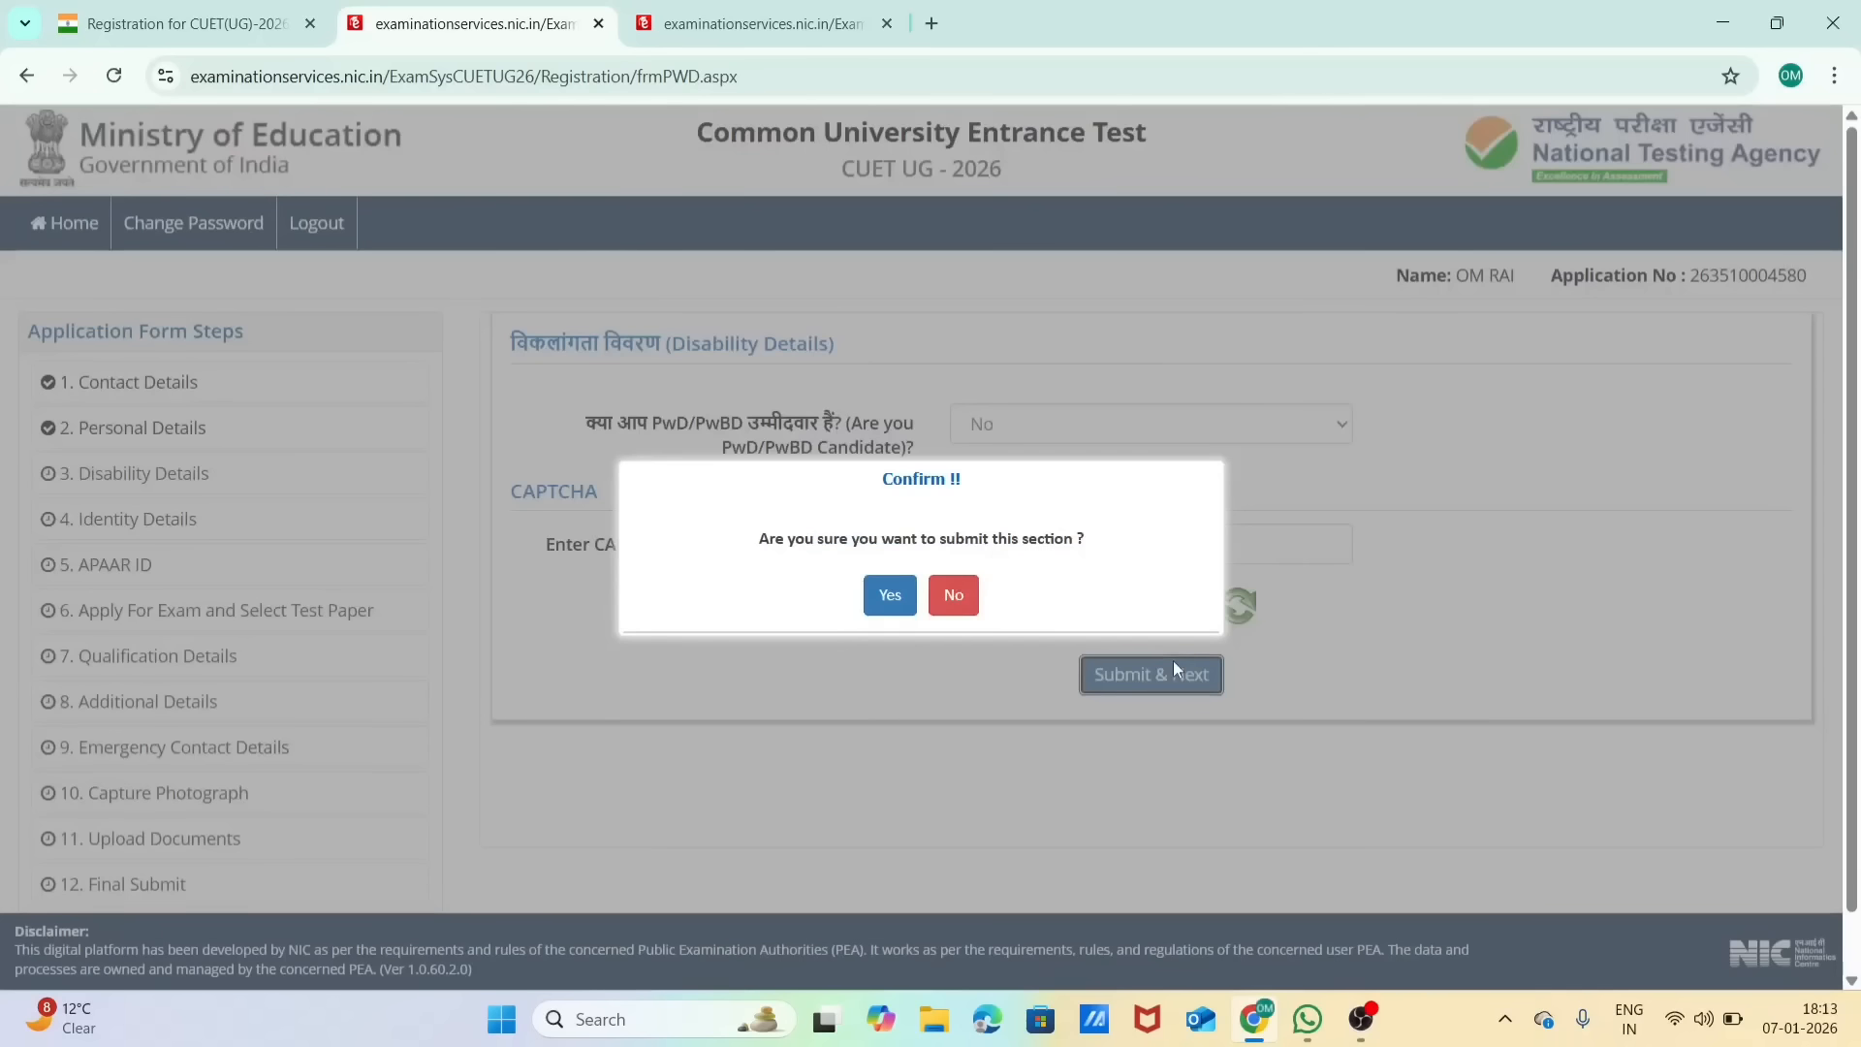
left_click(889, 594)
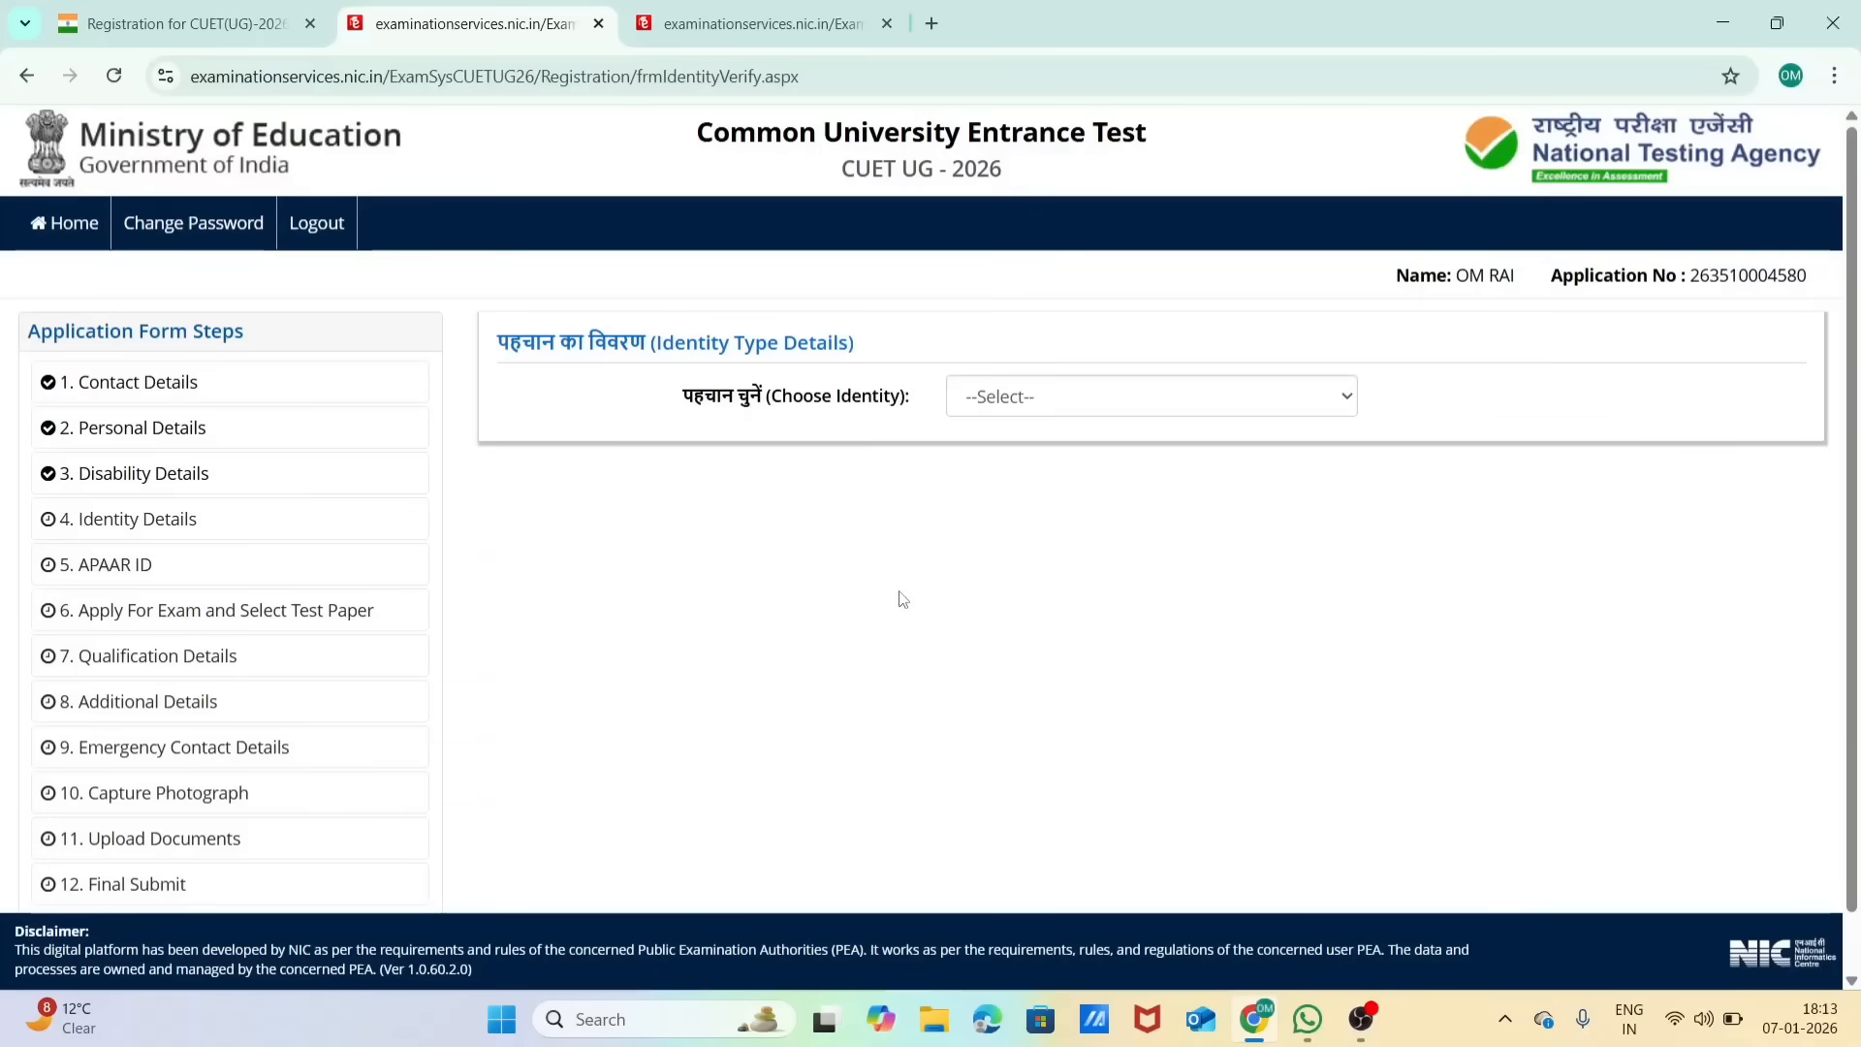
Step: Choose Aadhaar as the identity type in the Identity Type Details section
left_click(989, 403)
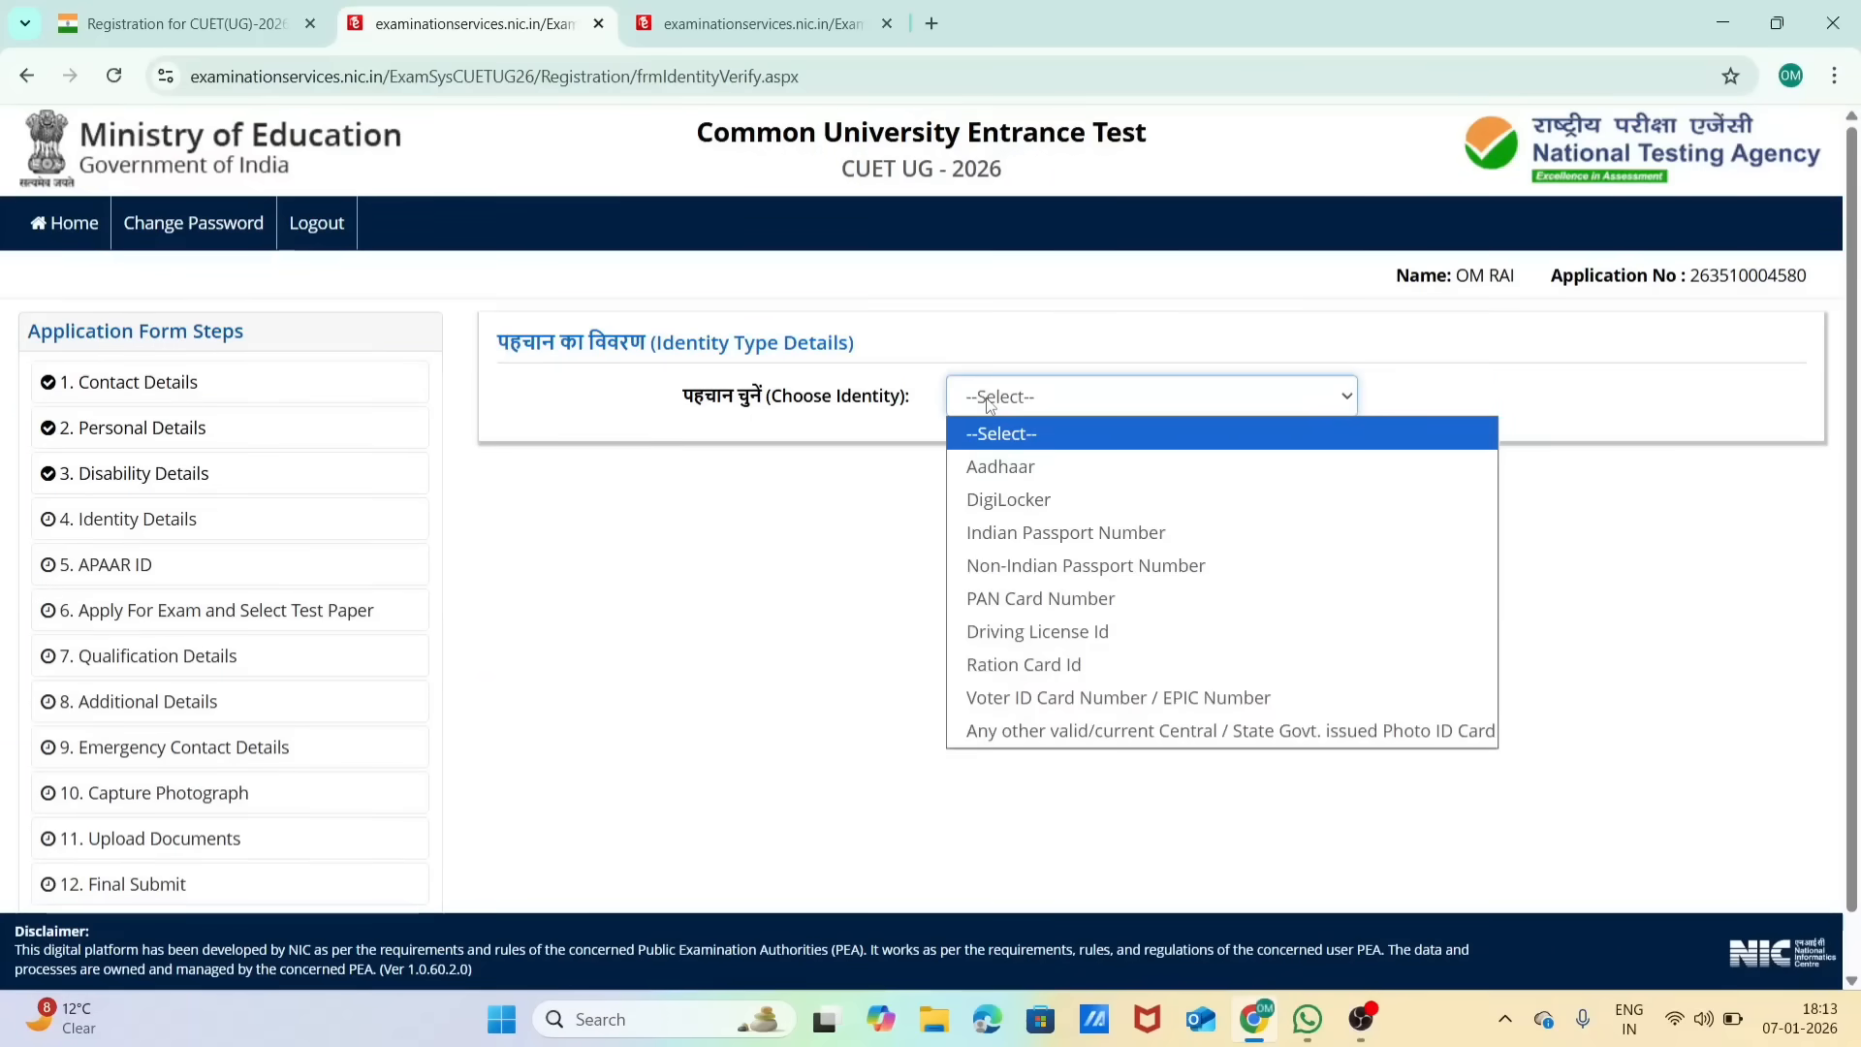
left_click(1017, 468)
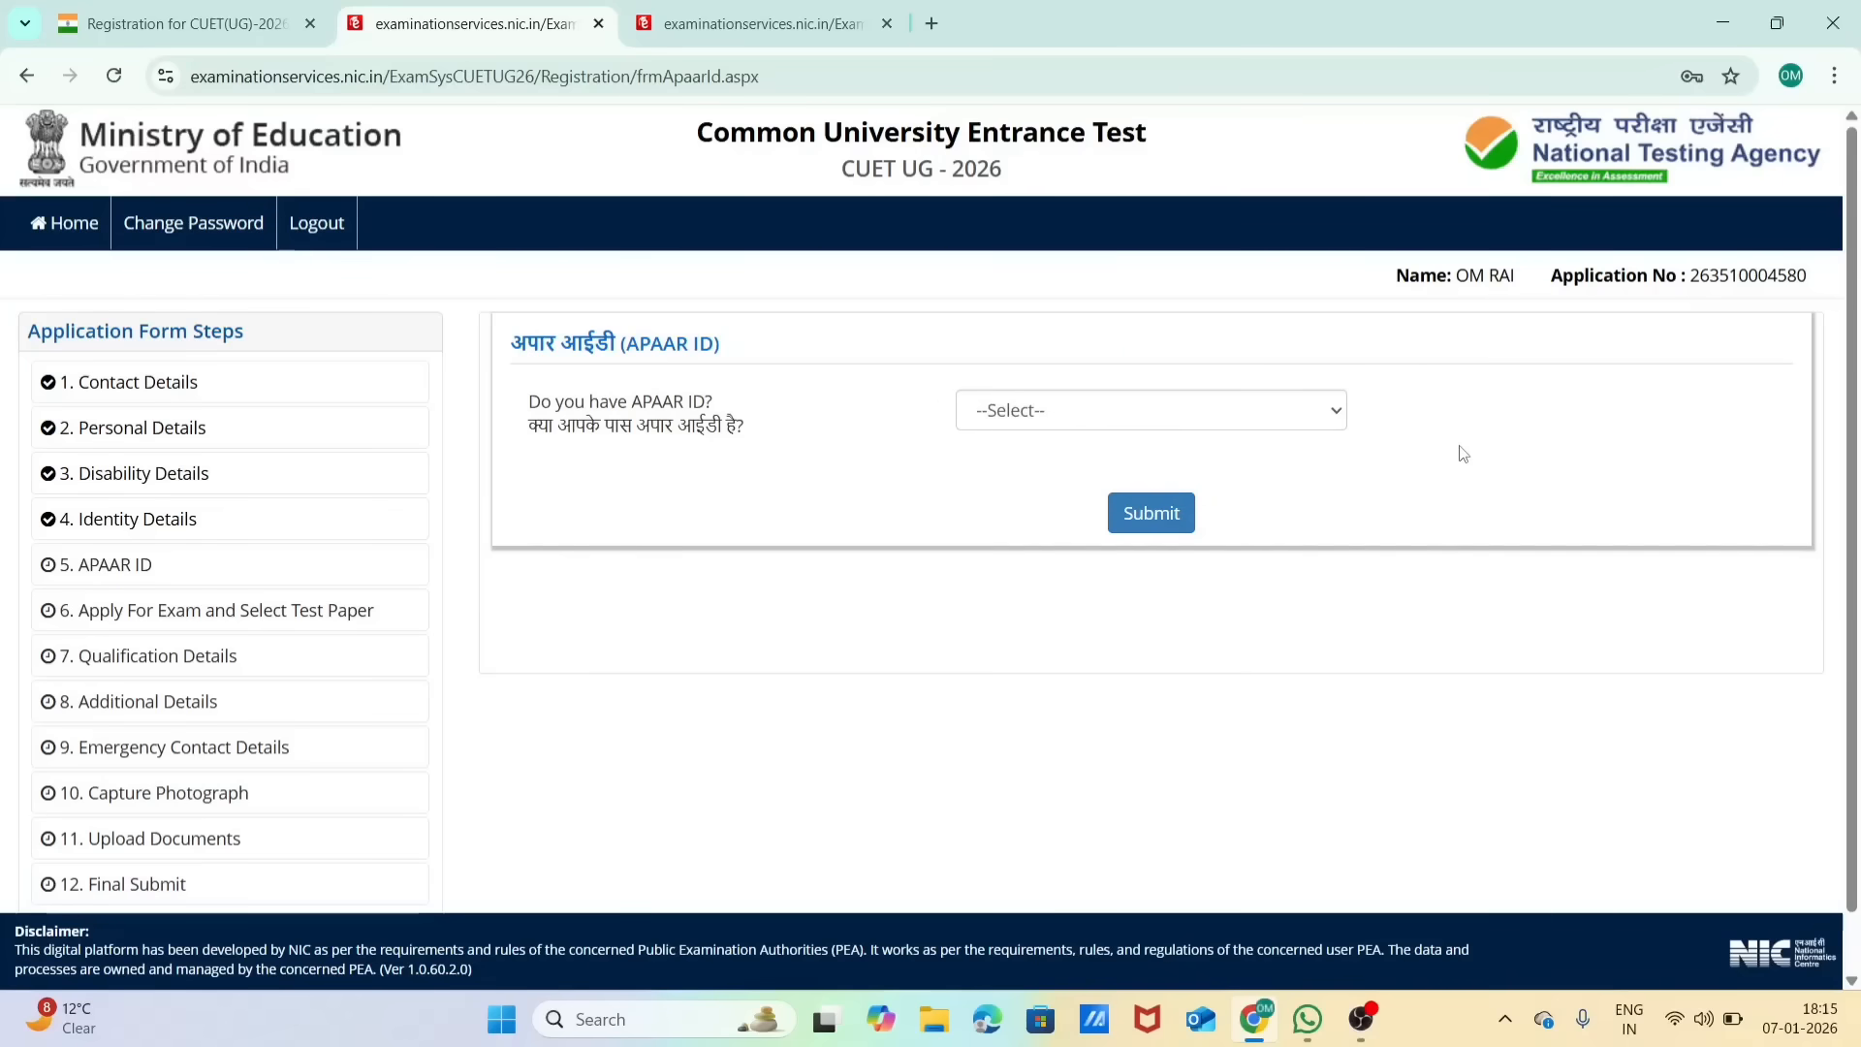
Step: Answer No to having an APAAR ID and submit the section with confirmation
left_click(1341, 417)
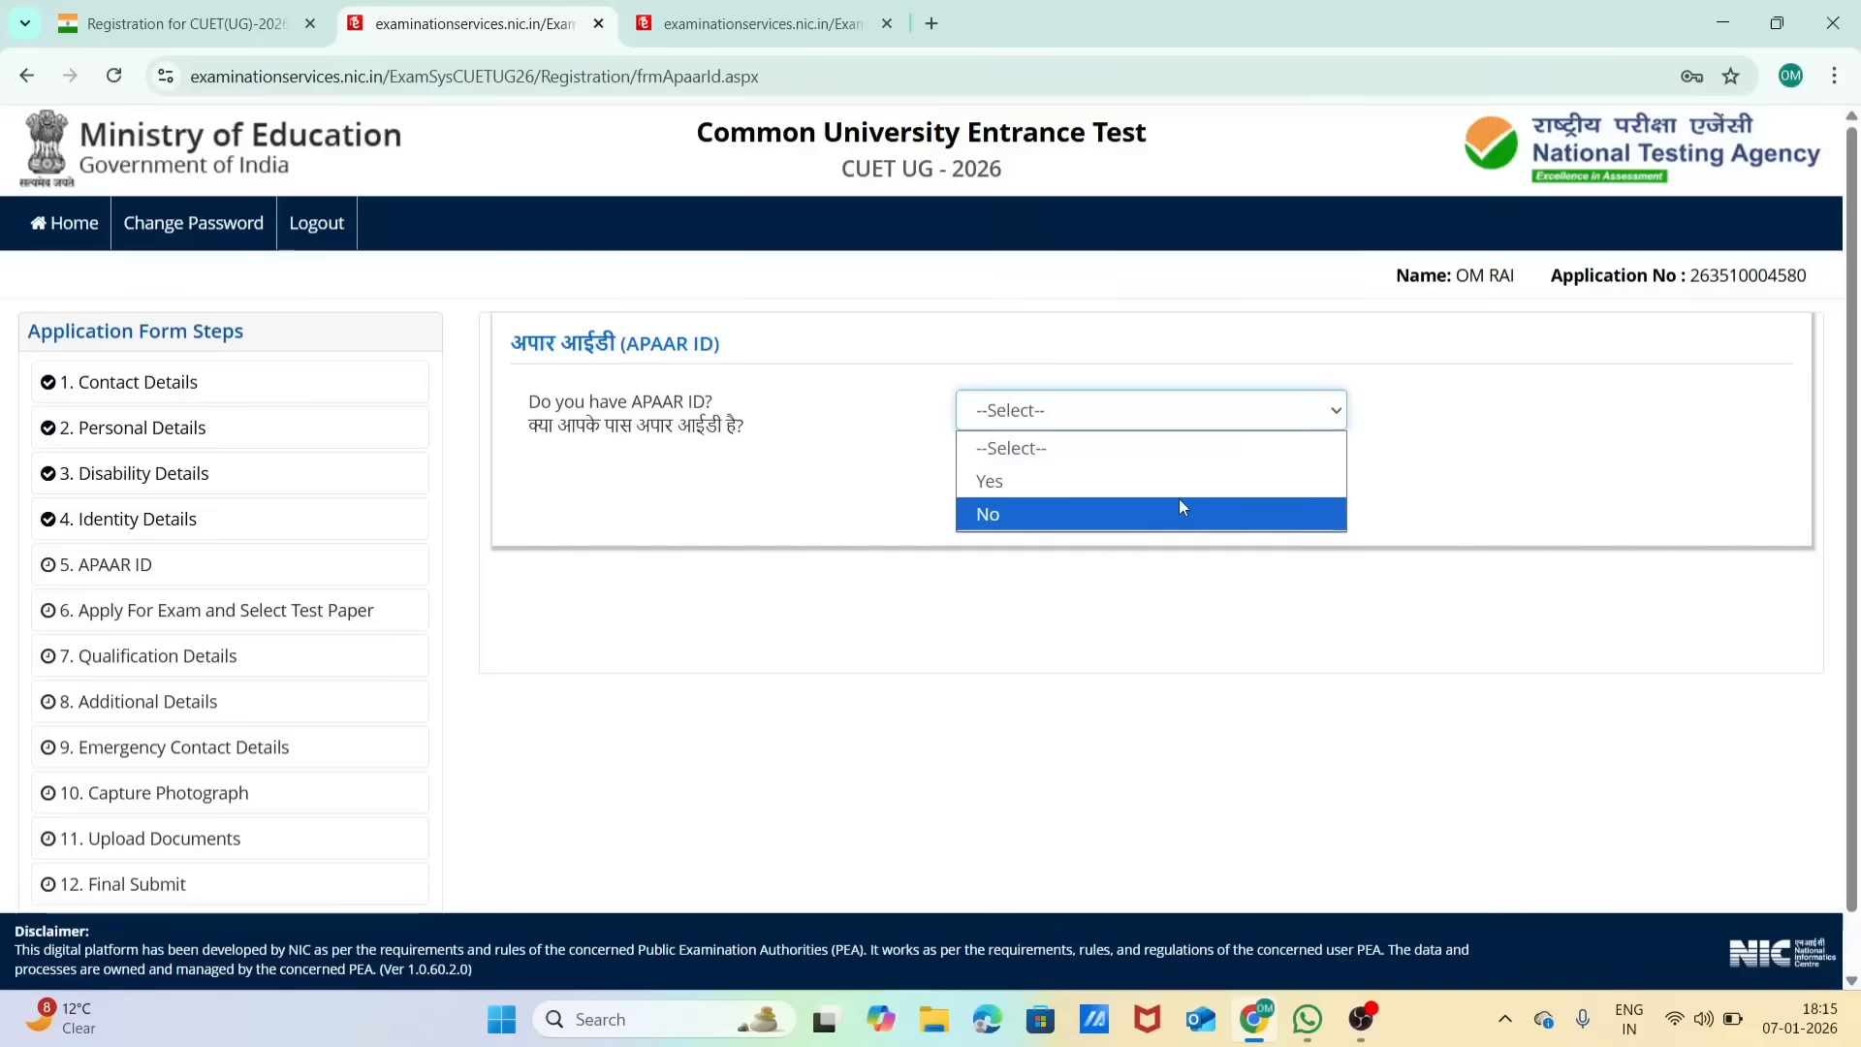
left_click(1153, 515)
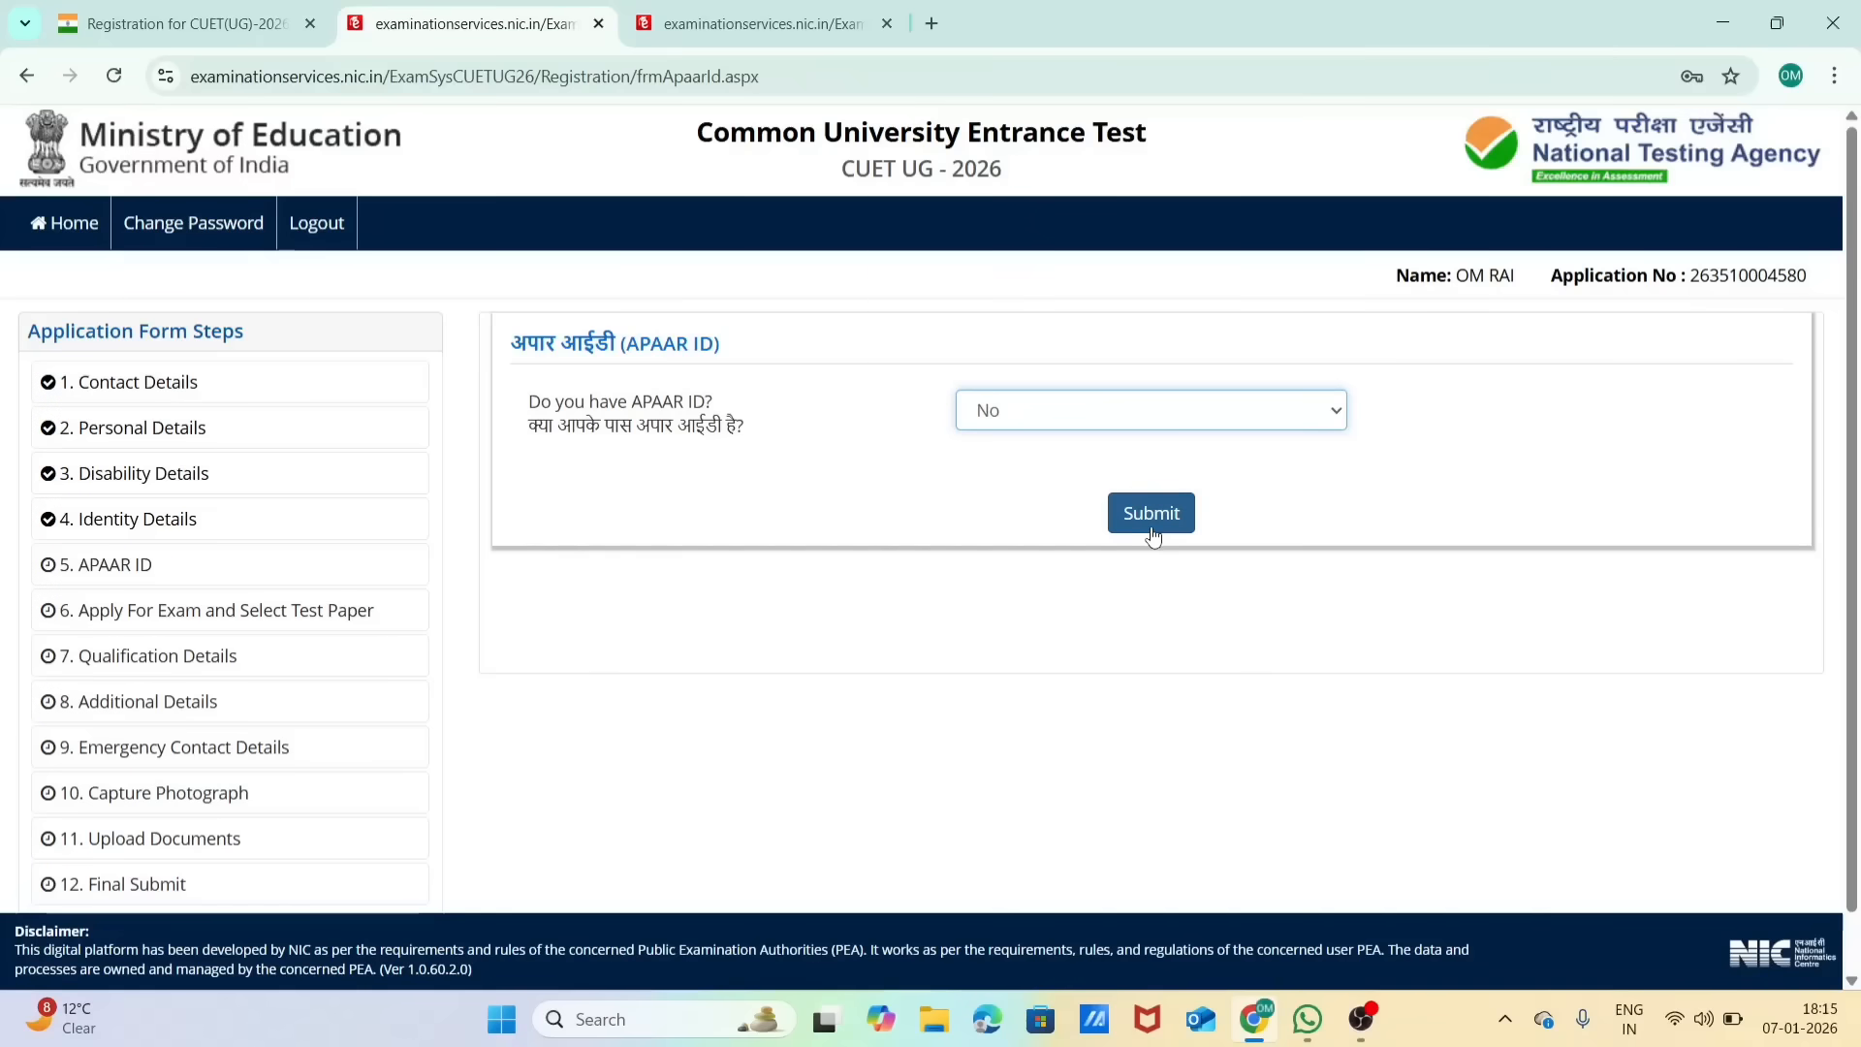
left_click(1151, 531)
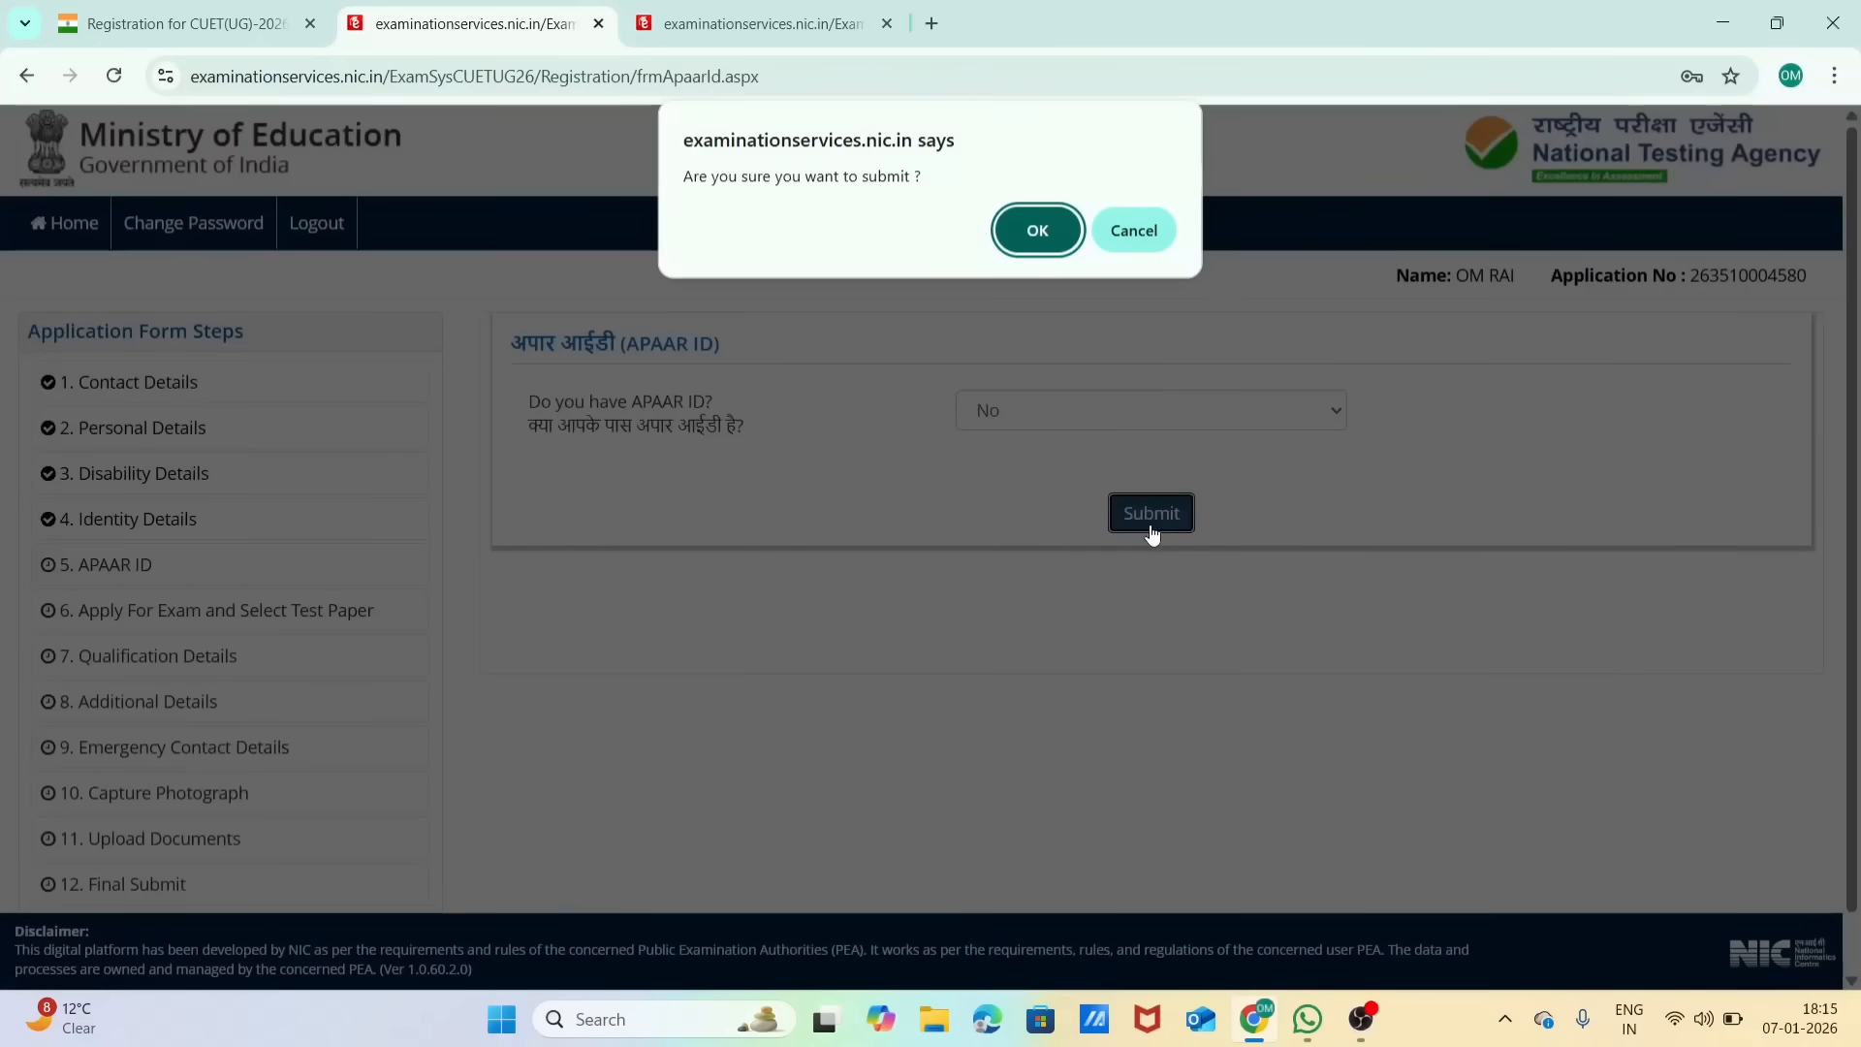
left_click(1047, 215)
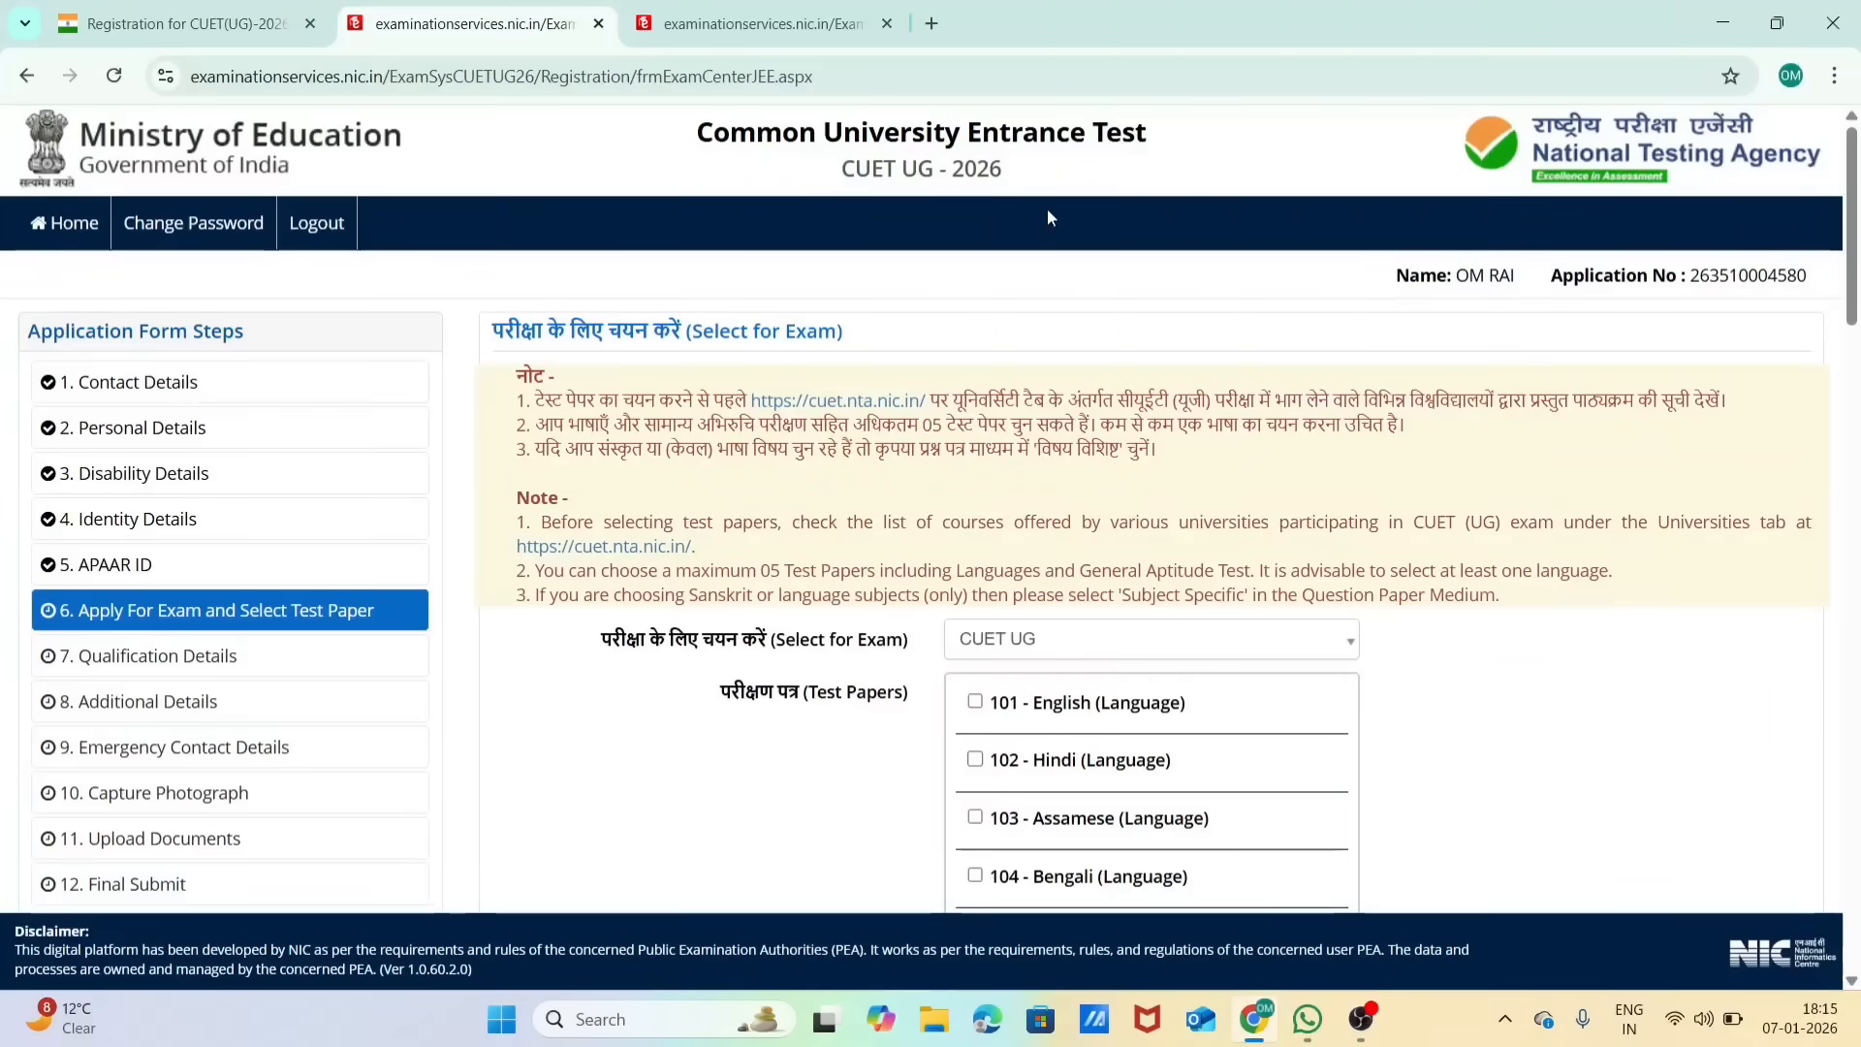
Step: Select the test papers 101 - English and 301 - Accountancy / Book Keeping for the CUET UG exam
scroll(1098, 524, "down", 1)
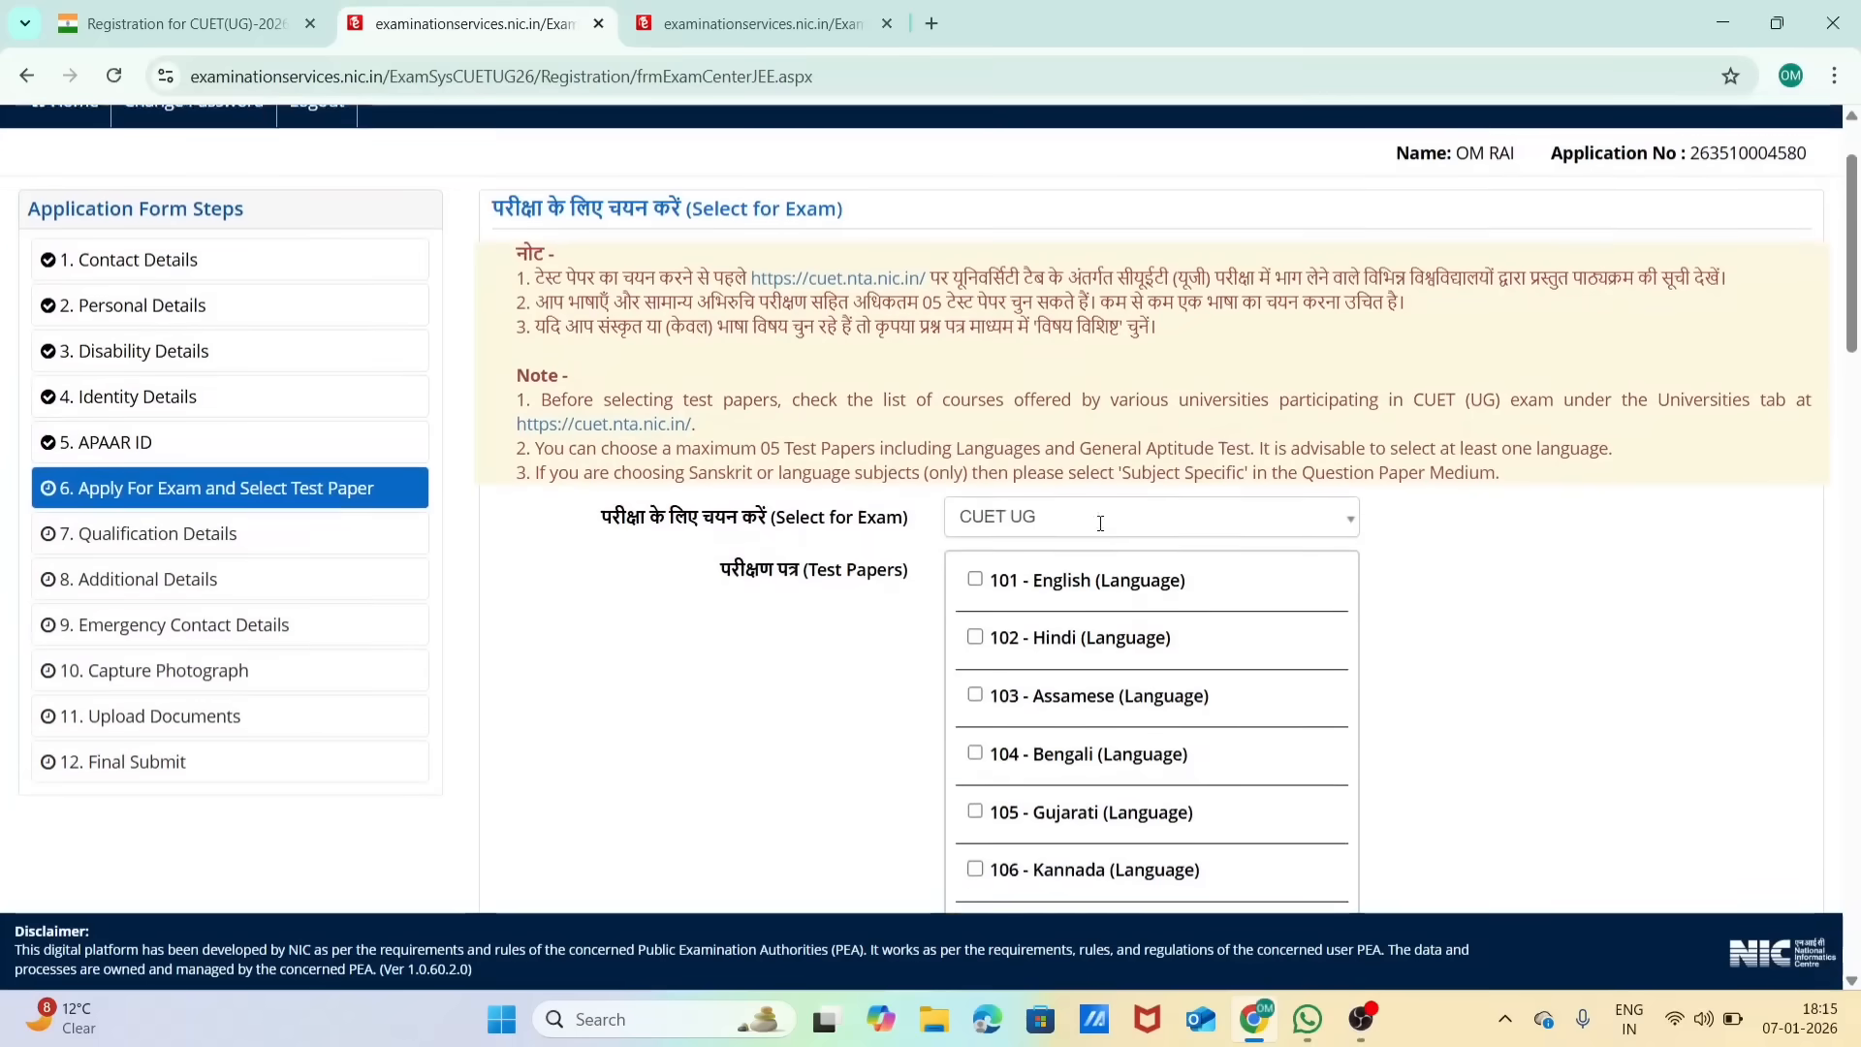
scroll(1045, 725, "down", 1)
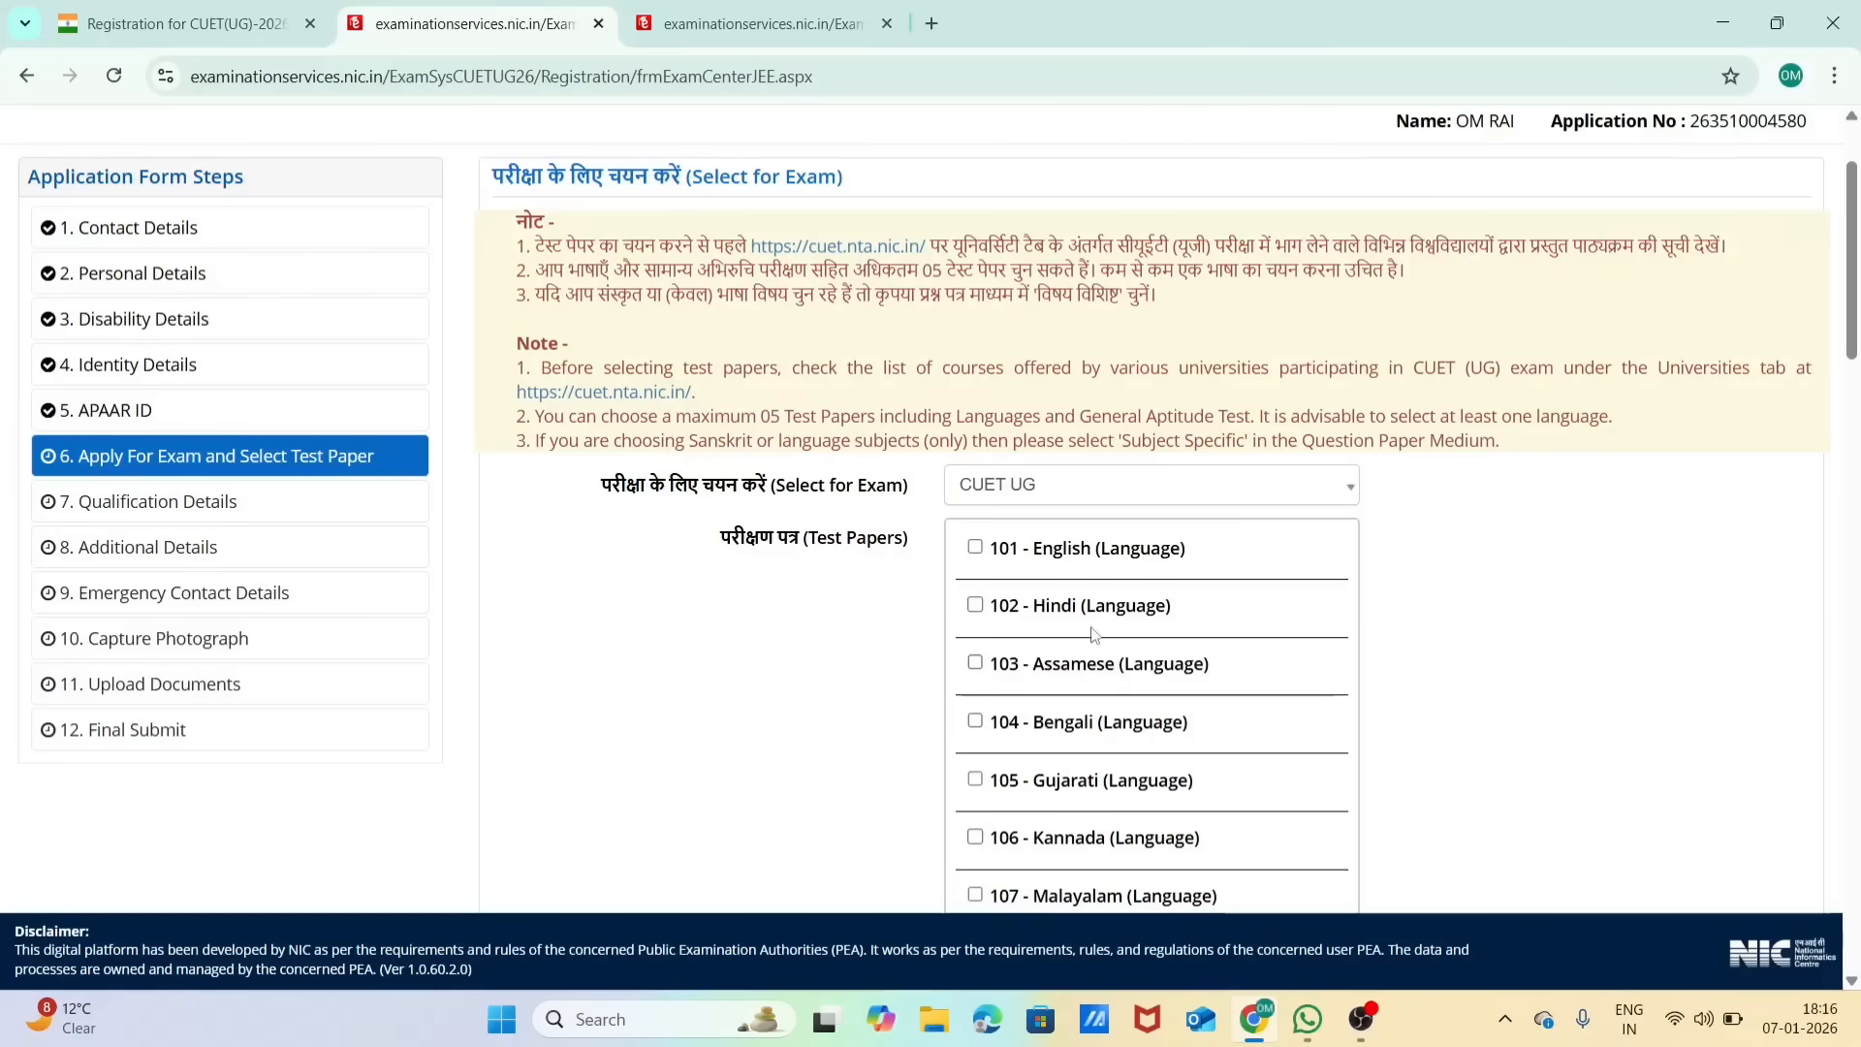
scroll(1383, 618, "down", 1)
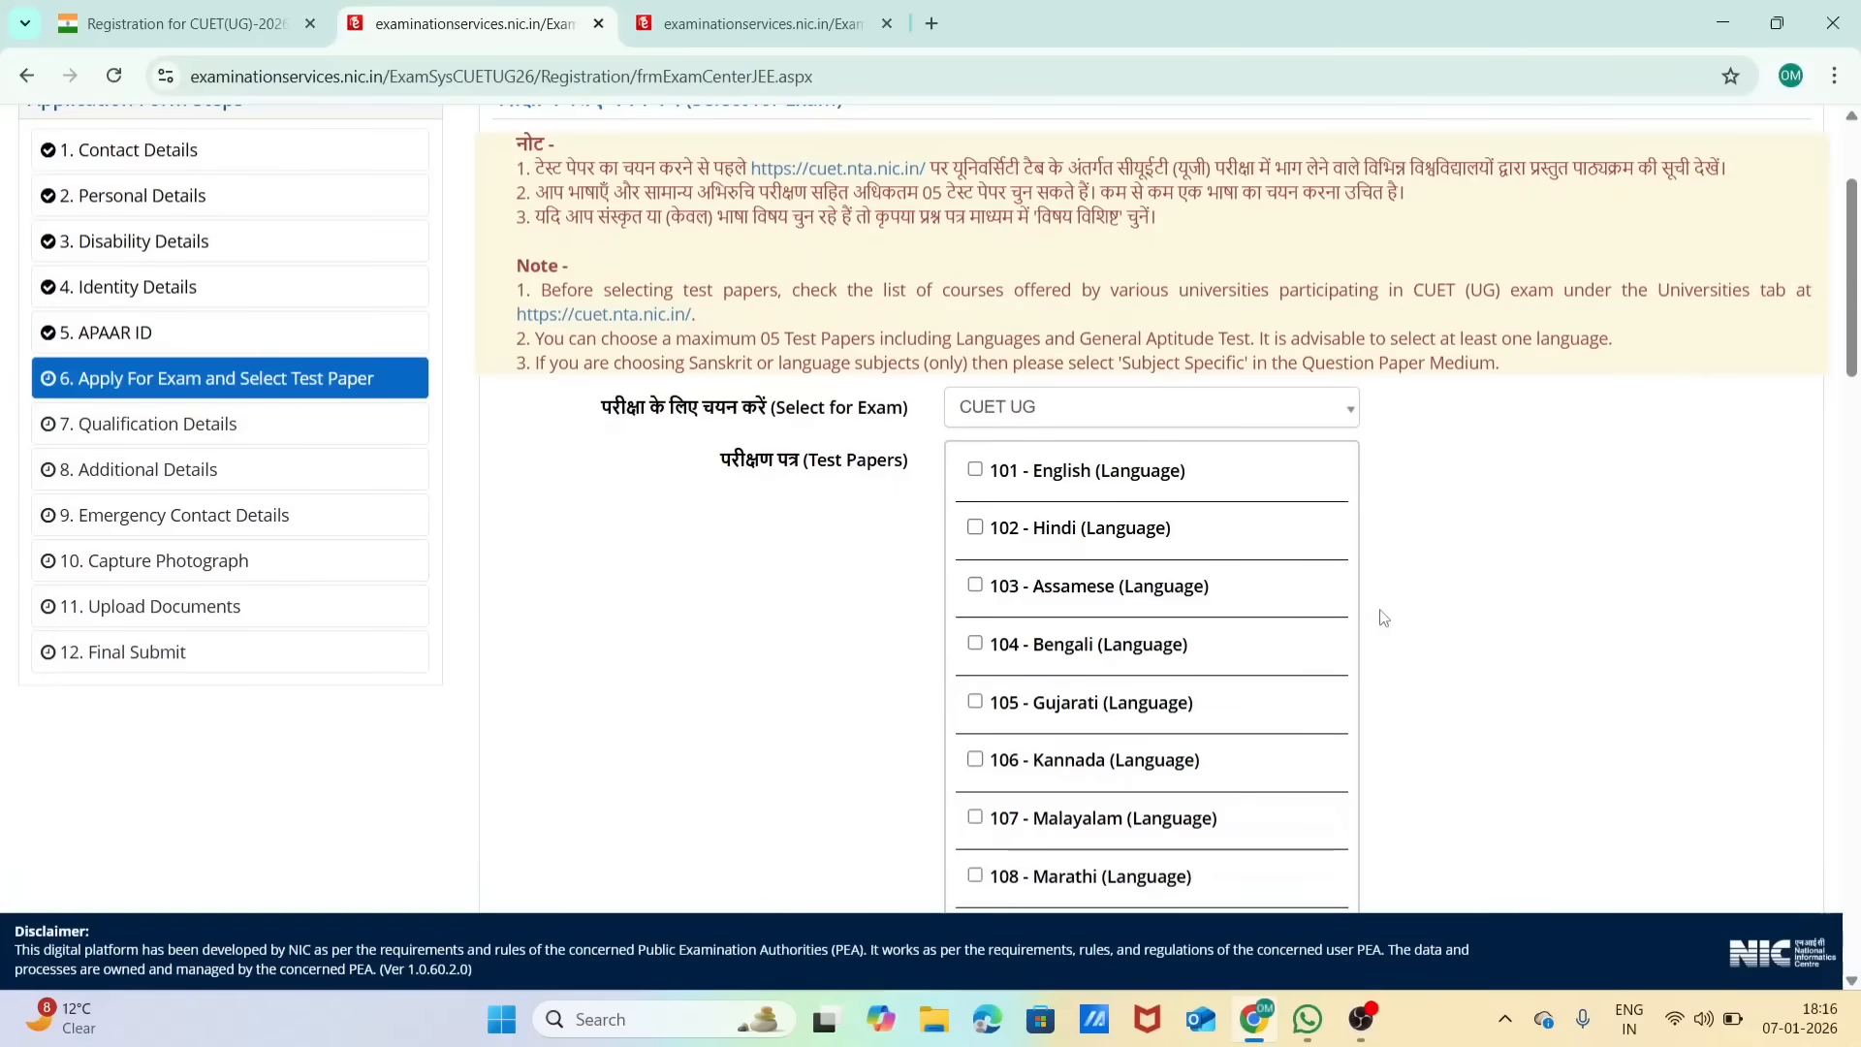
scroll(1383, 618, "down", 2)
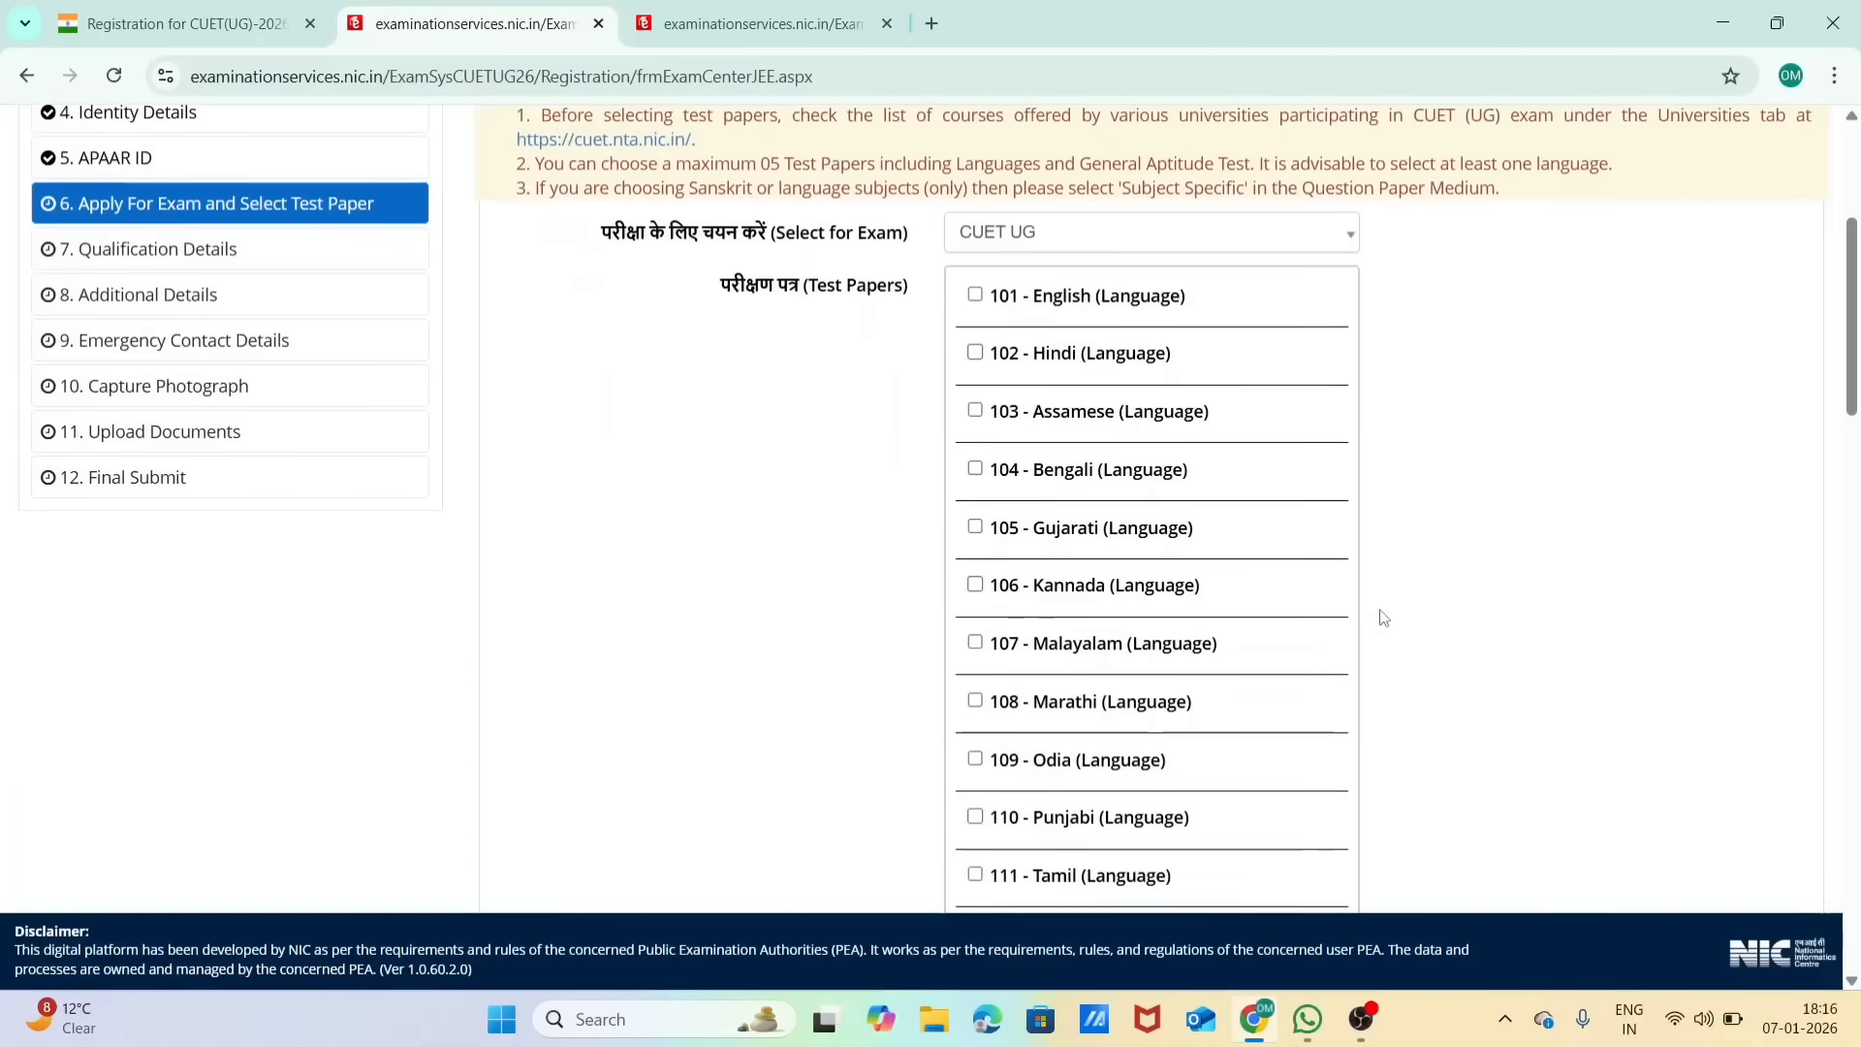
left_click(977, 297)
scroll(980, 303, "down", 10)
scroll(981, 303, "up", 8)
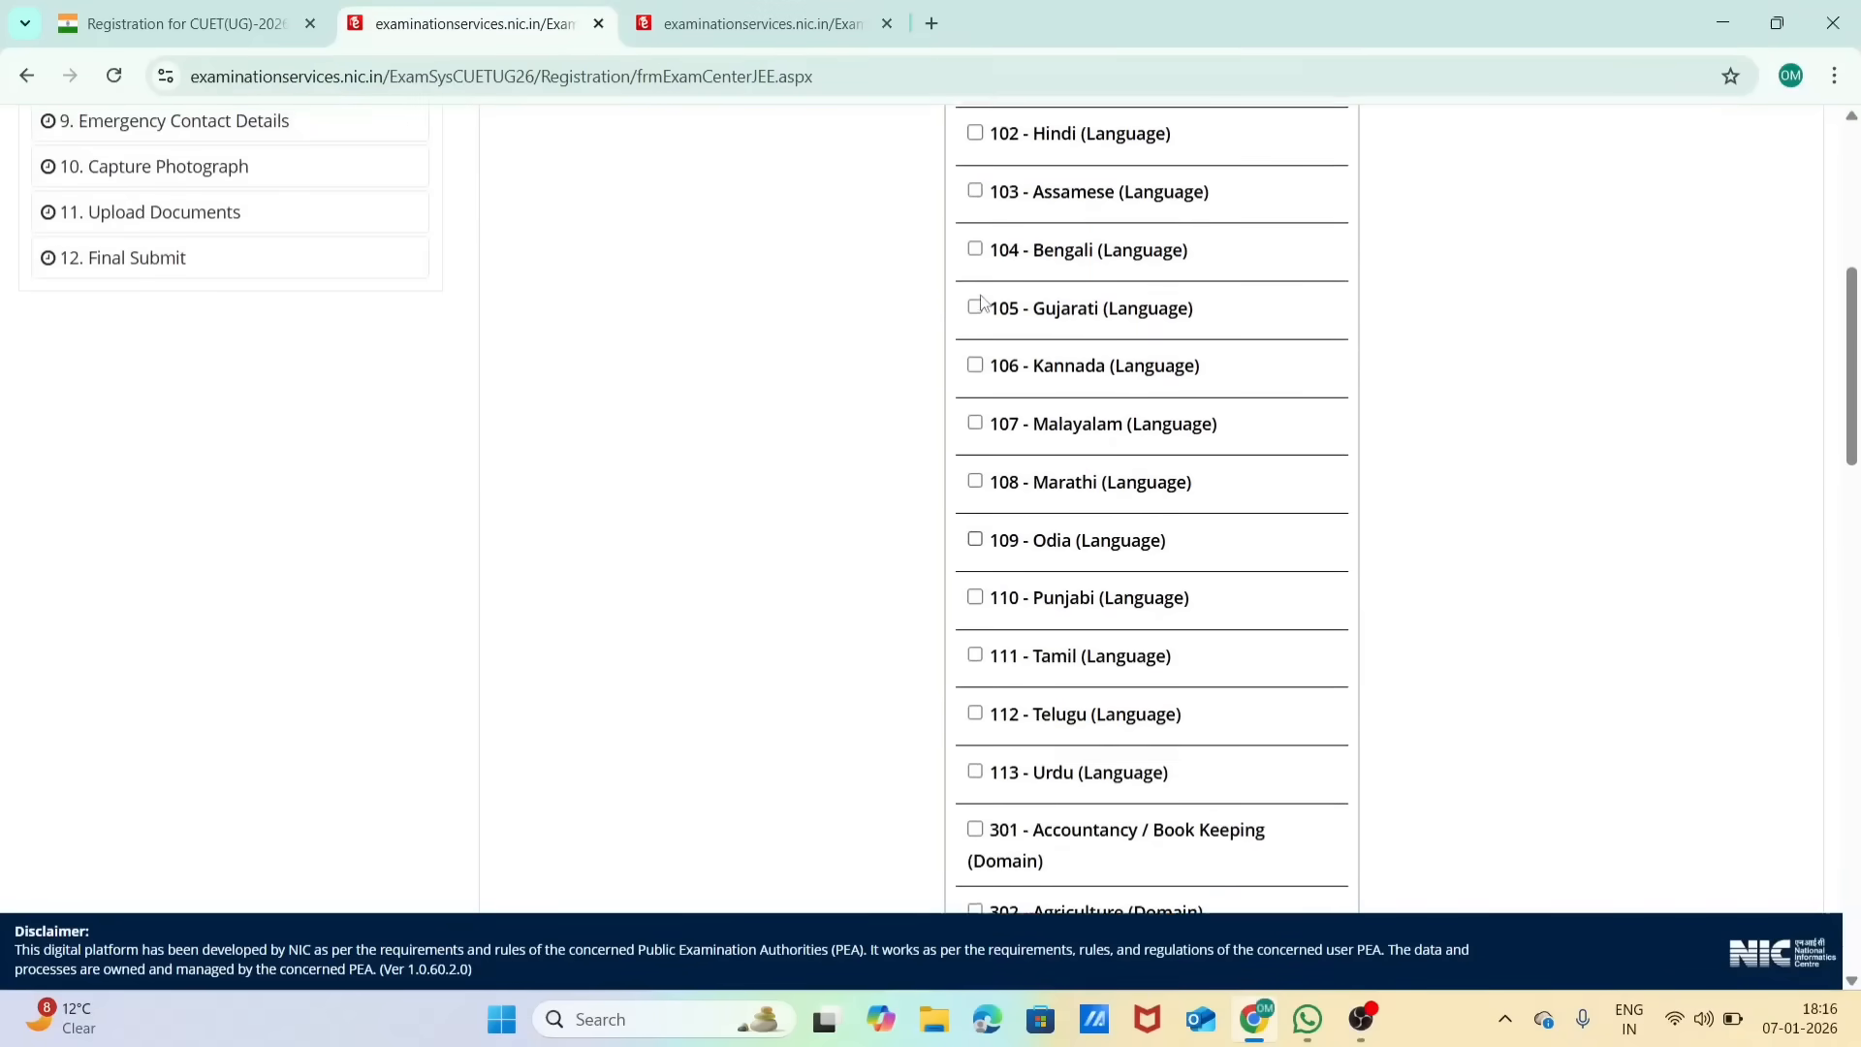
scroll(981, 302, "down", 3)
scroll(981, 302, "down", 3)
left_click(976, 310)
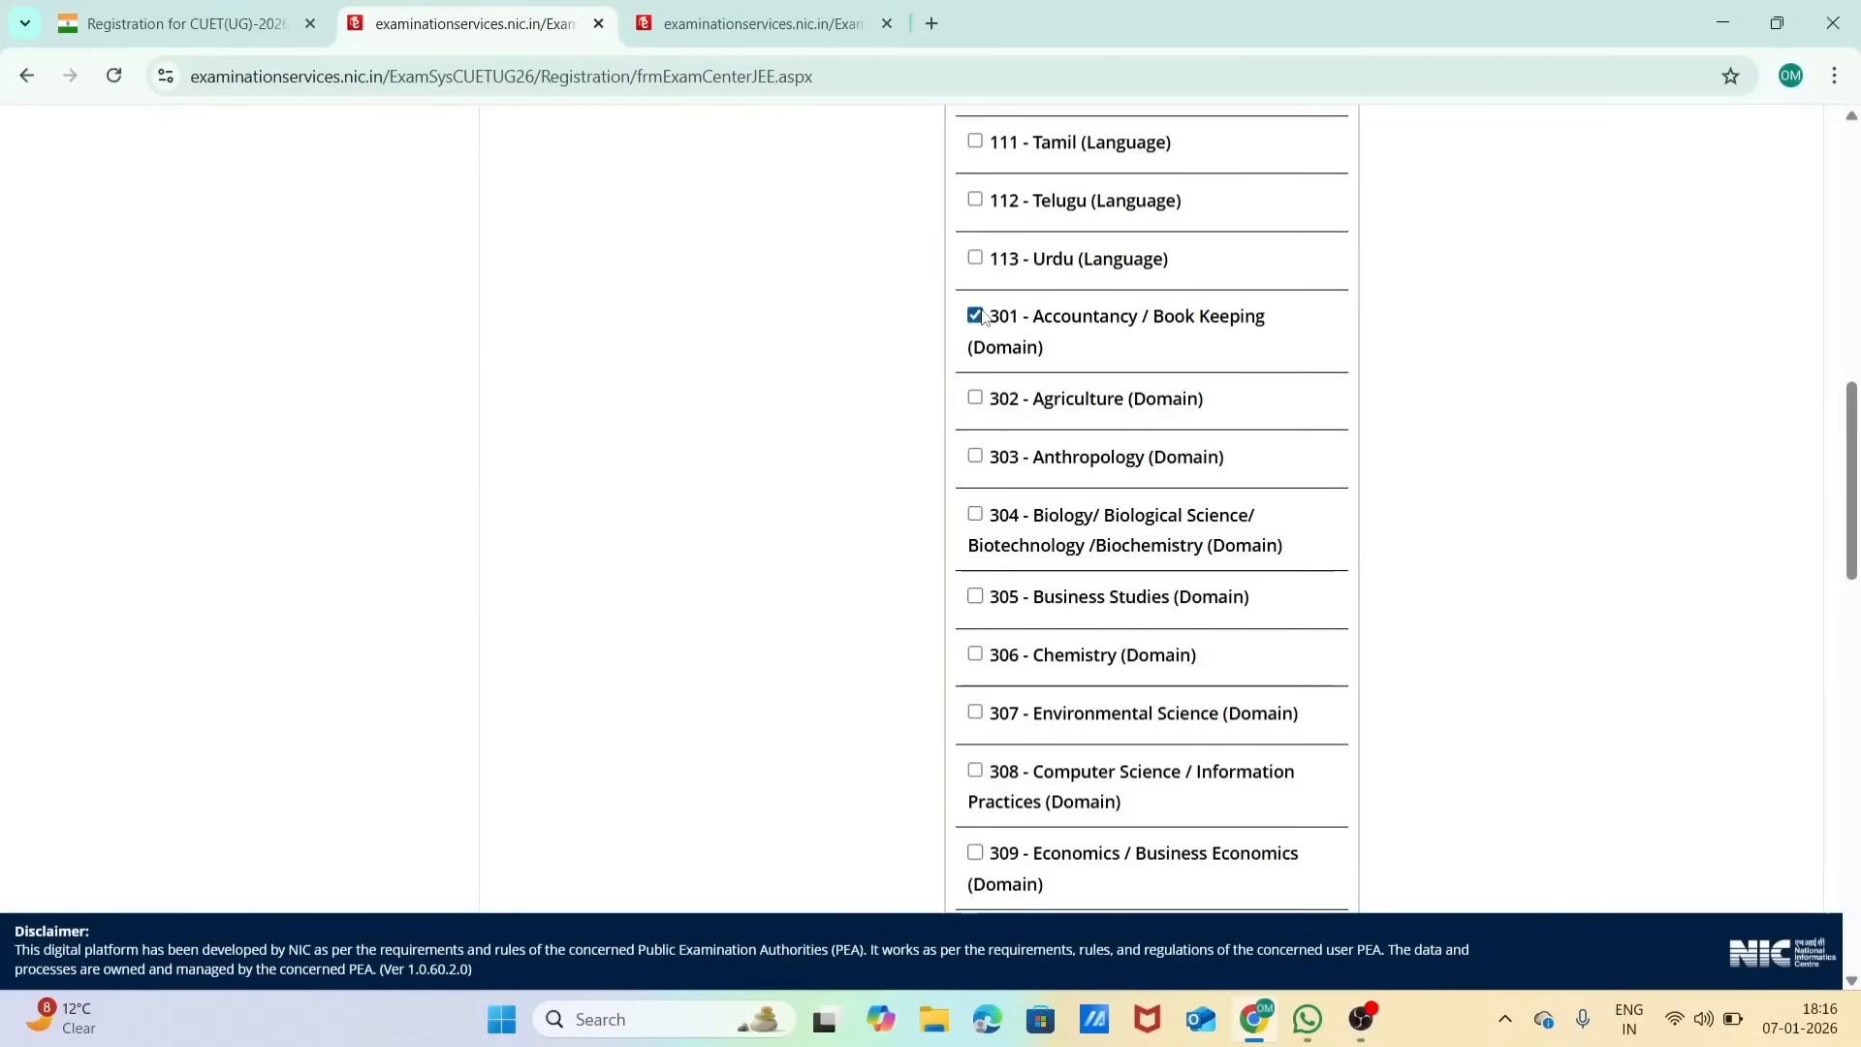
Step: Add the test papers 305 - Business Studies, 309 - Economics / Business Economics and 501 - General Aptitude Test
scroll(979, 312, "down", 2)
left_click(975, 443)
scroll(985, 434, "down", 3)
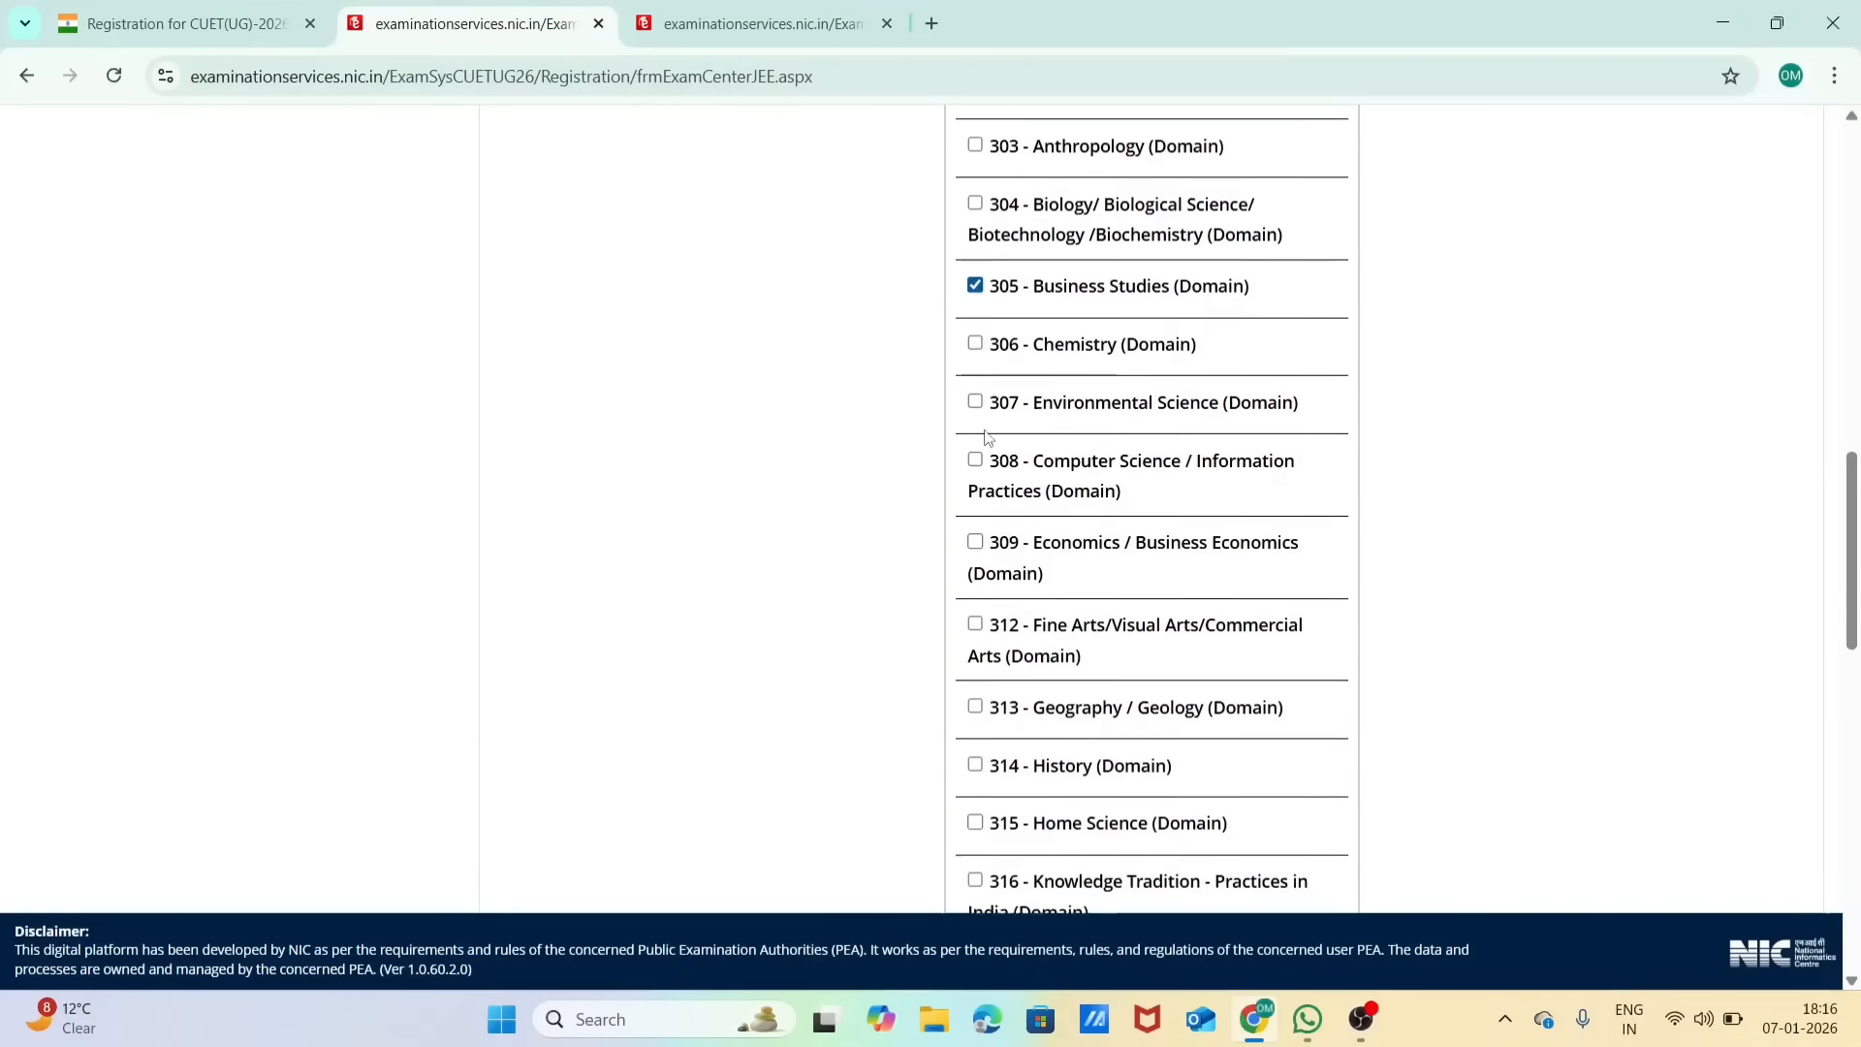
left_click(975, 397)
scroll(977, 399, "down", 10)
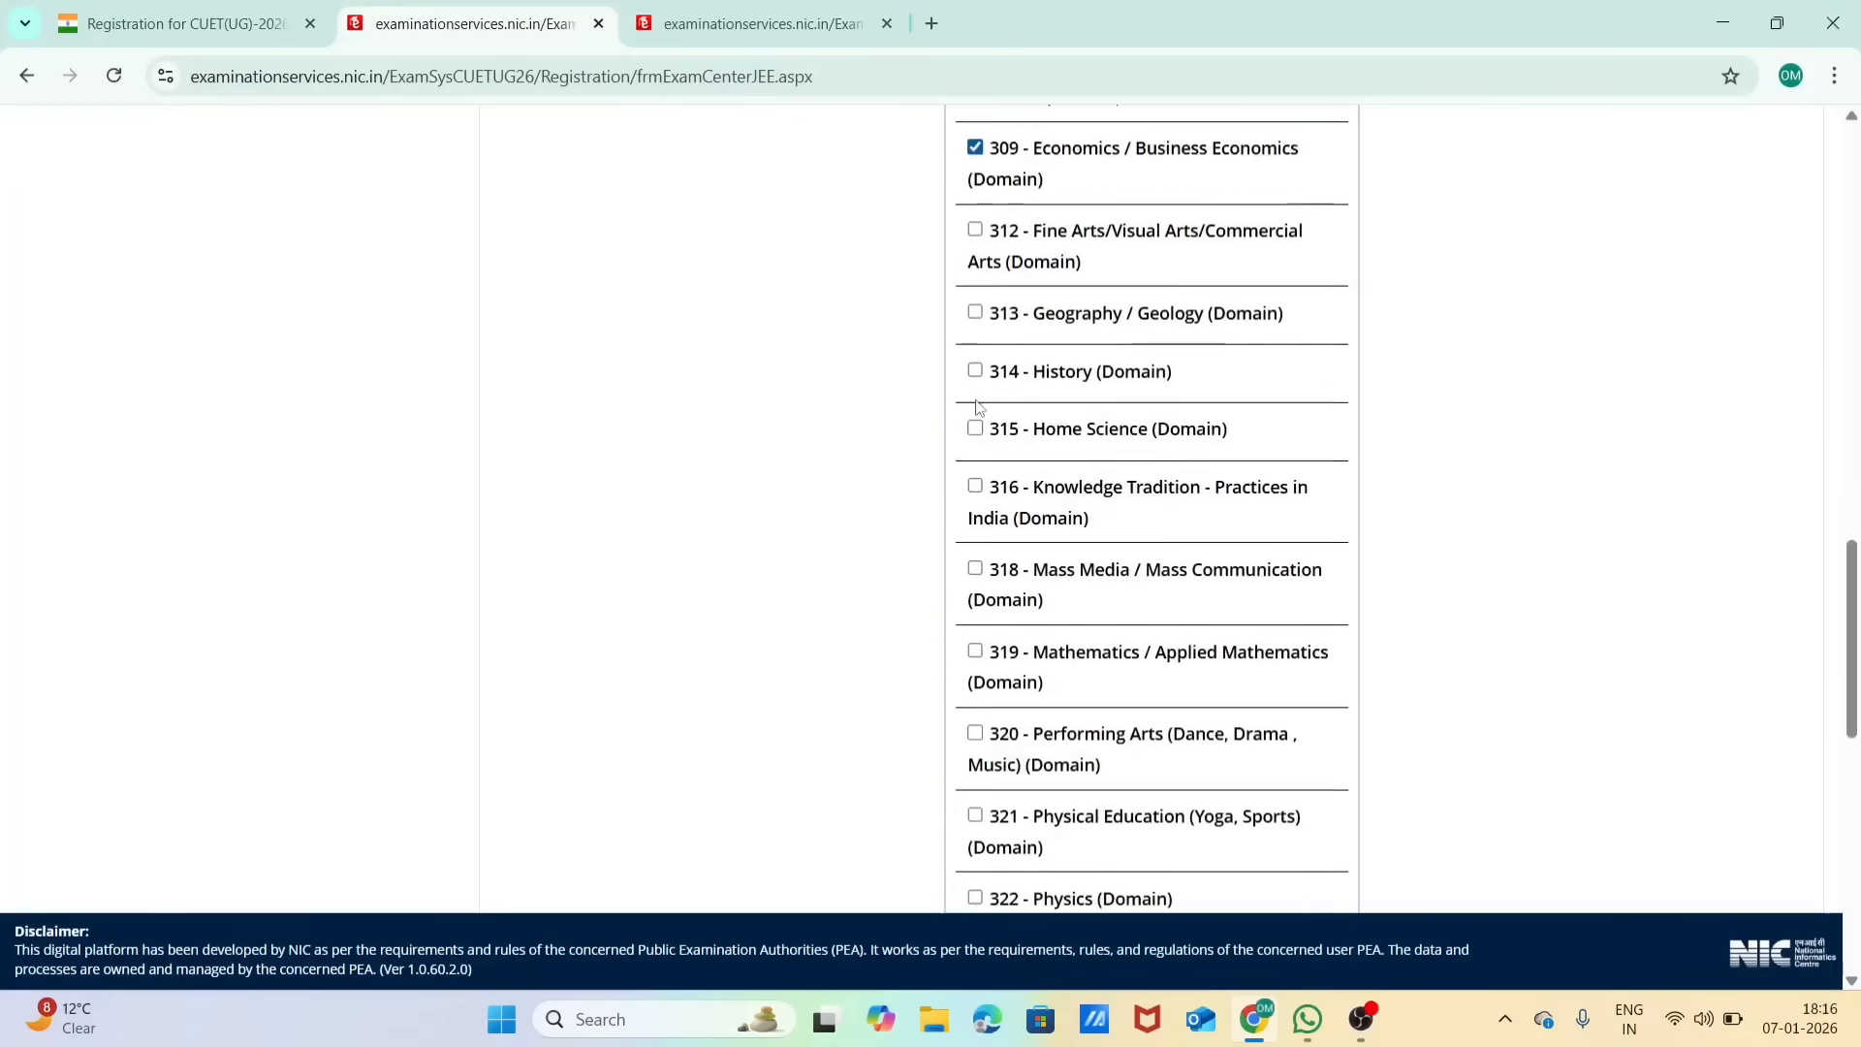
scroll(977, 406, "down", 1)
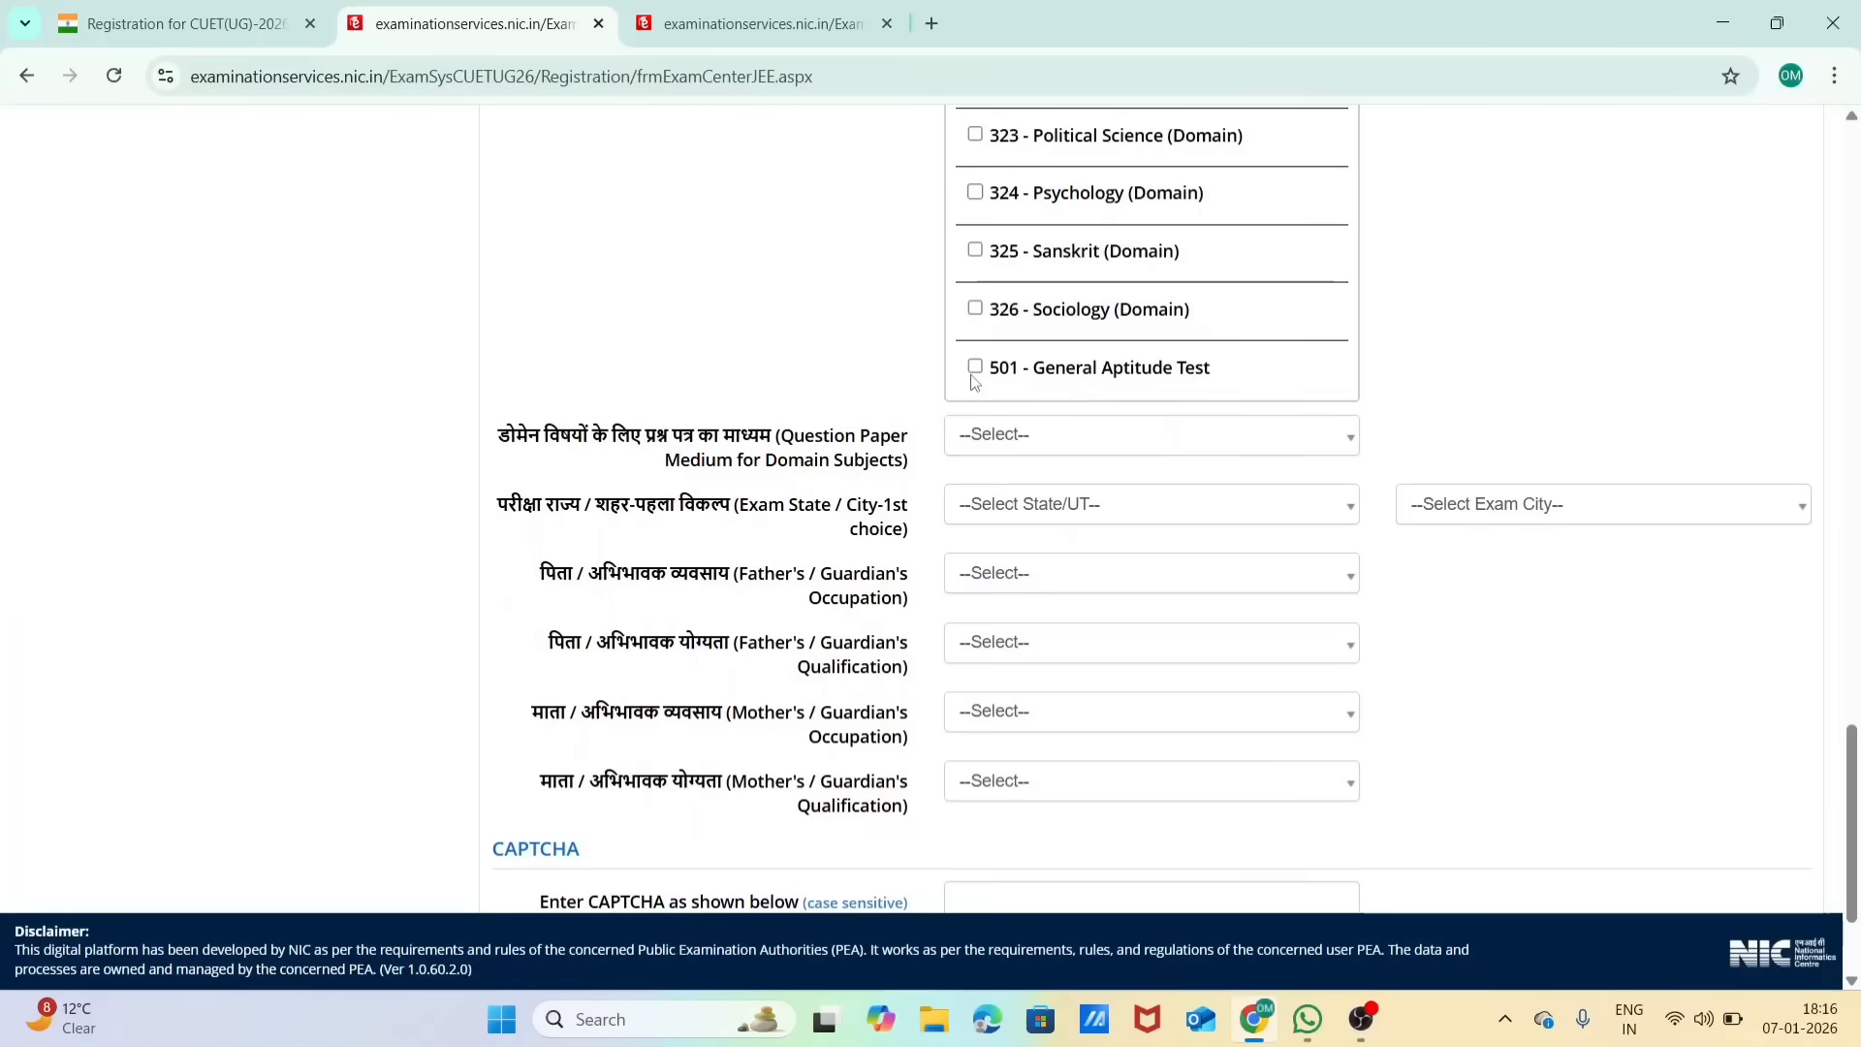
left_click(975, 366)
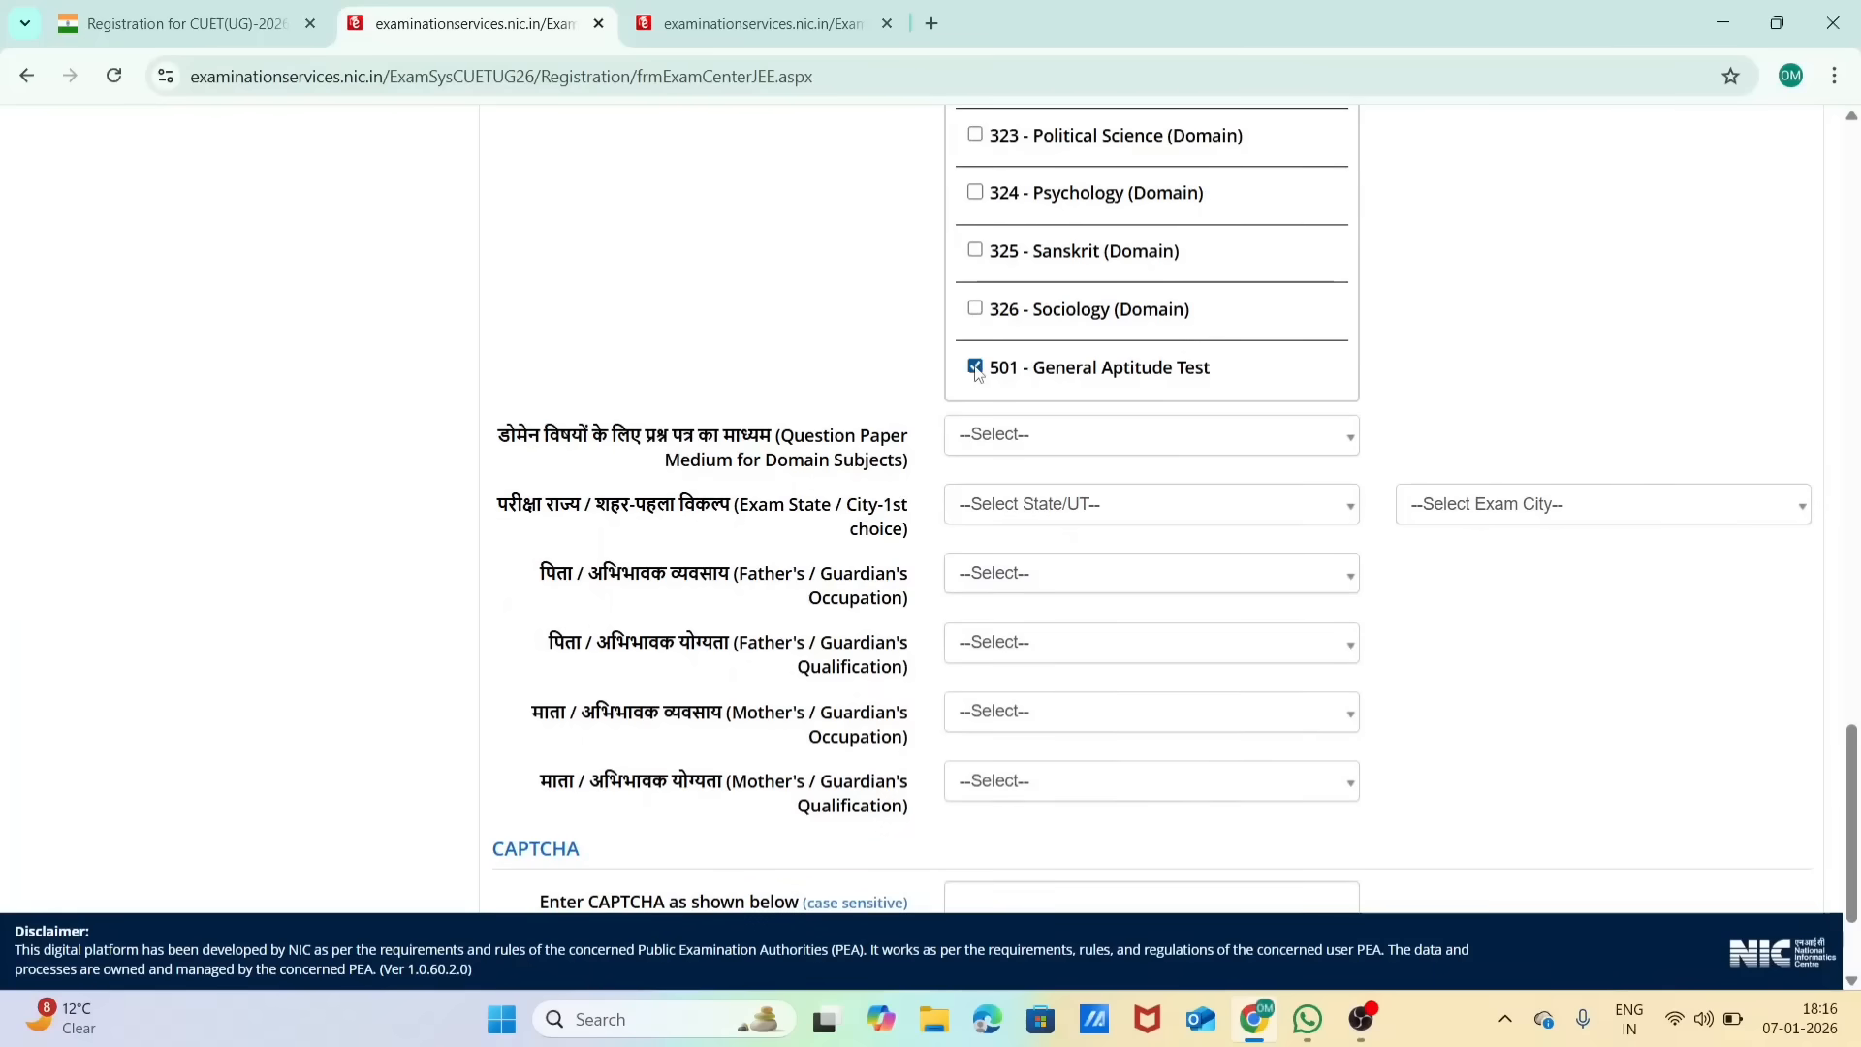
Step: Set the question paper medium for domain subjects to English and the first-choice exam state to DELHI (NCT)
left_click(1018, 442)
left_click(1063, 582)
scroll(1557, 485, "down", 2)
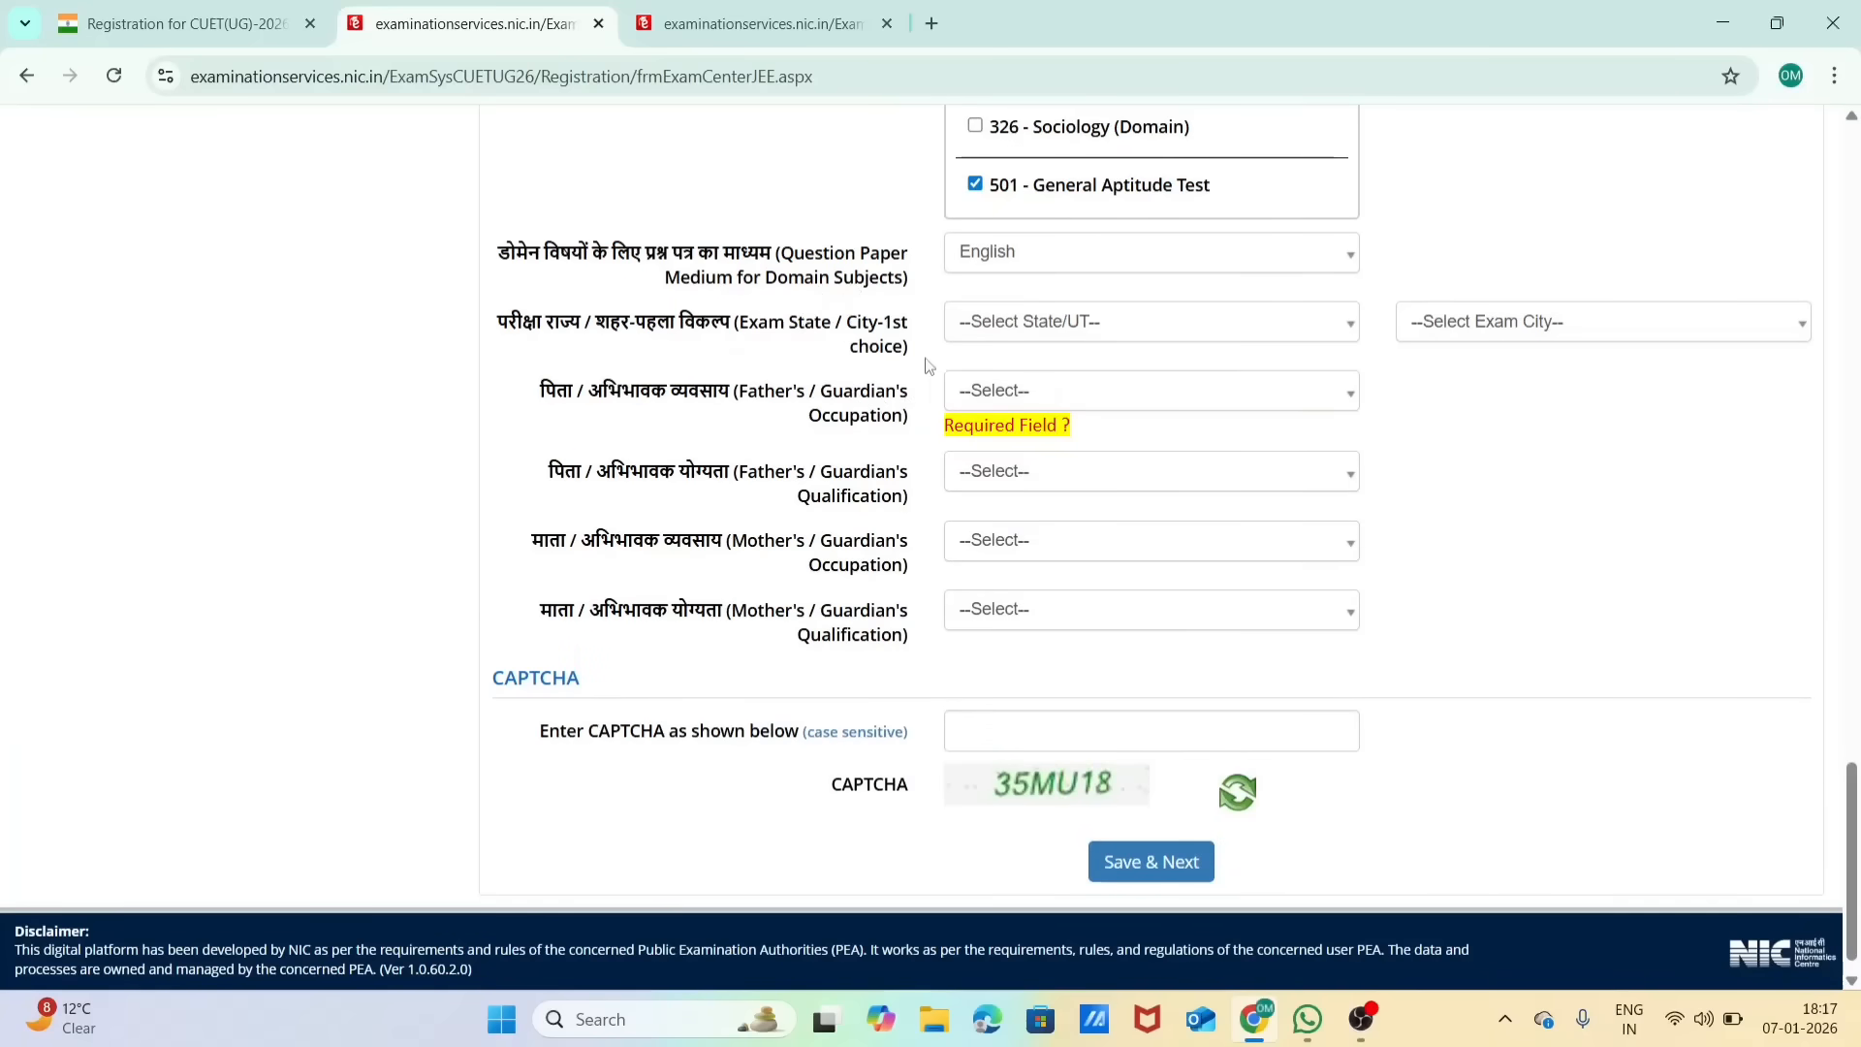
left_click(1067, 329)
left_click(1074, 433)
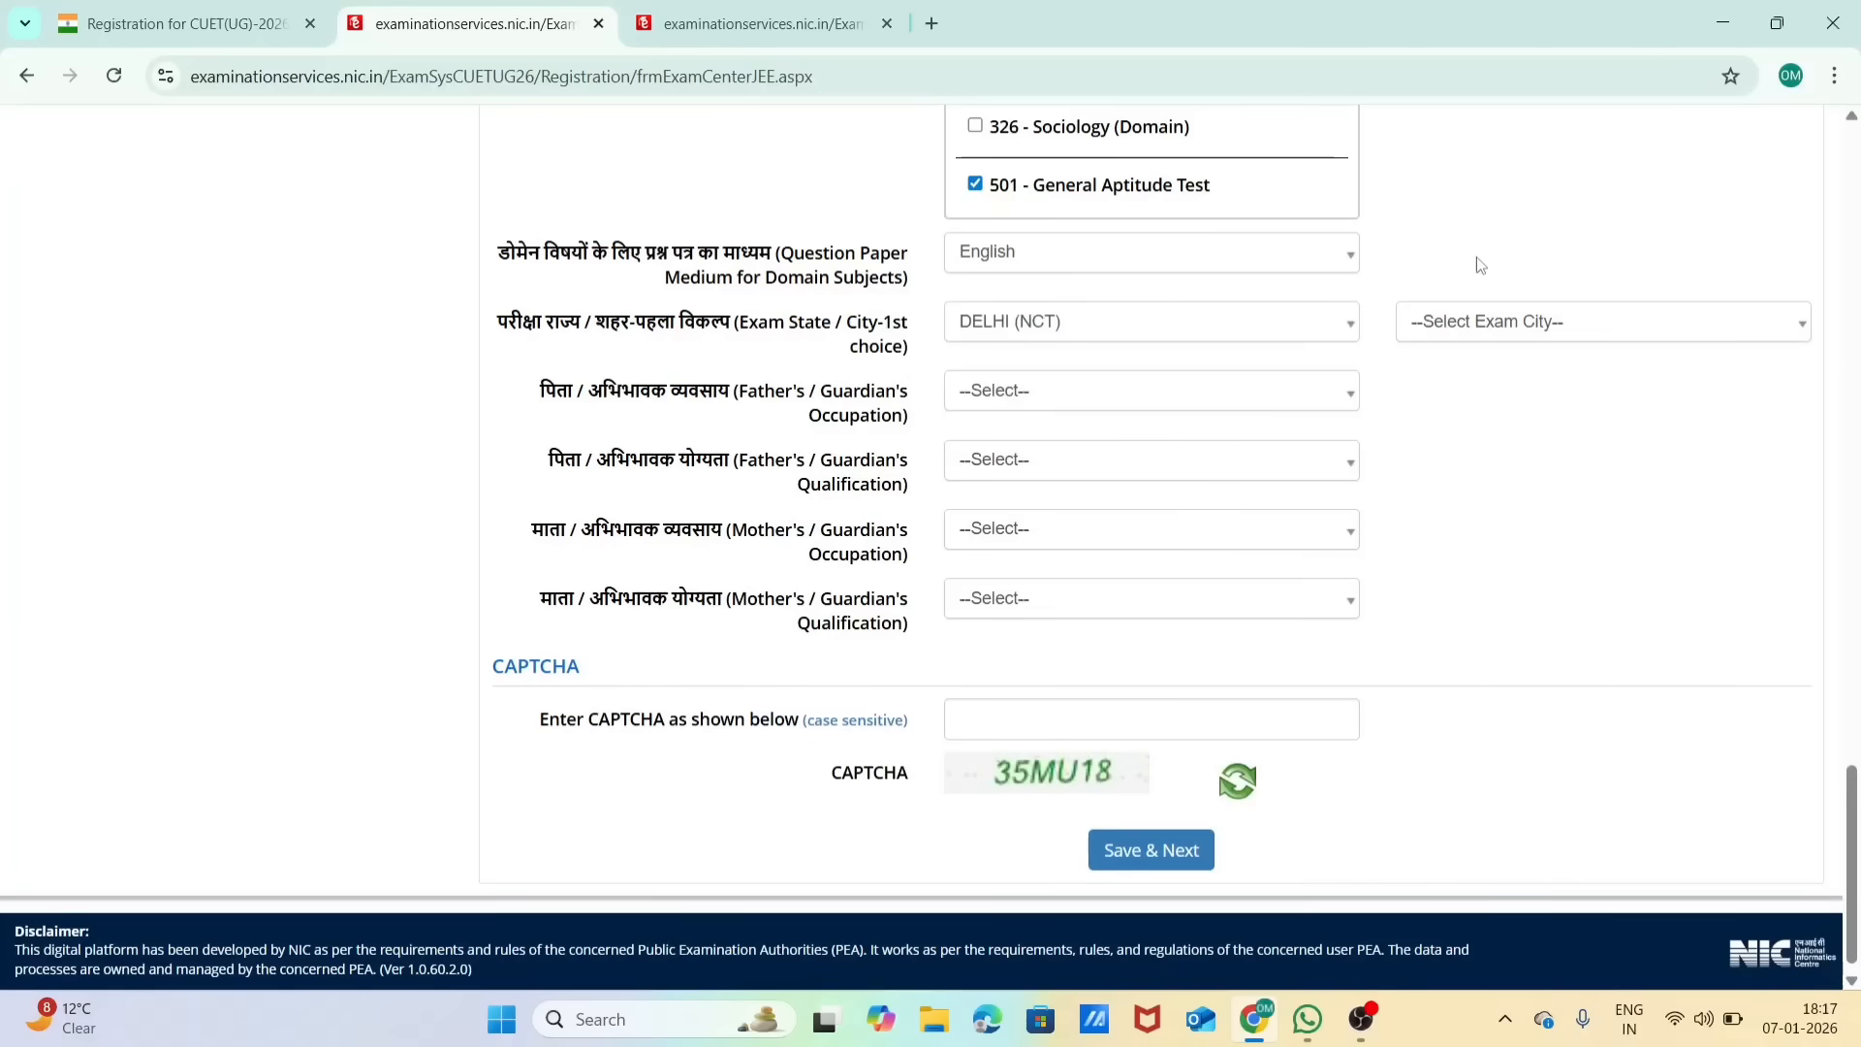
Step: Set the first-choice exam city to New Delhi and the father's / guardian's occupation to PRIVATE SERVICE
left_click(1491, 330)
left_click(1495, 429)
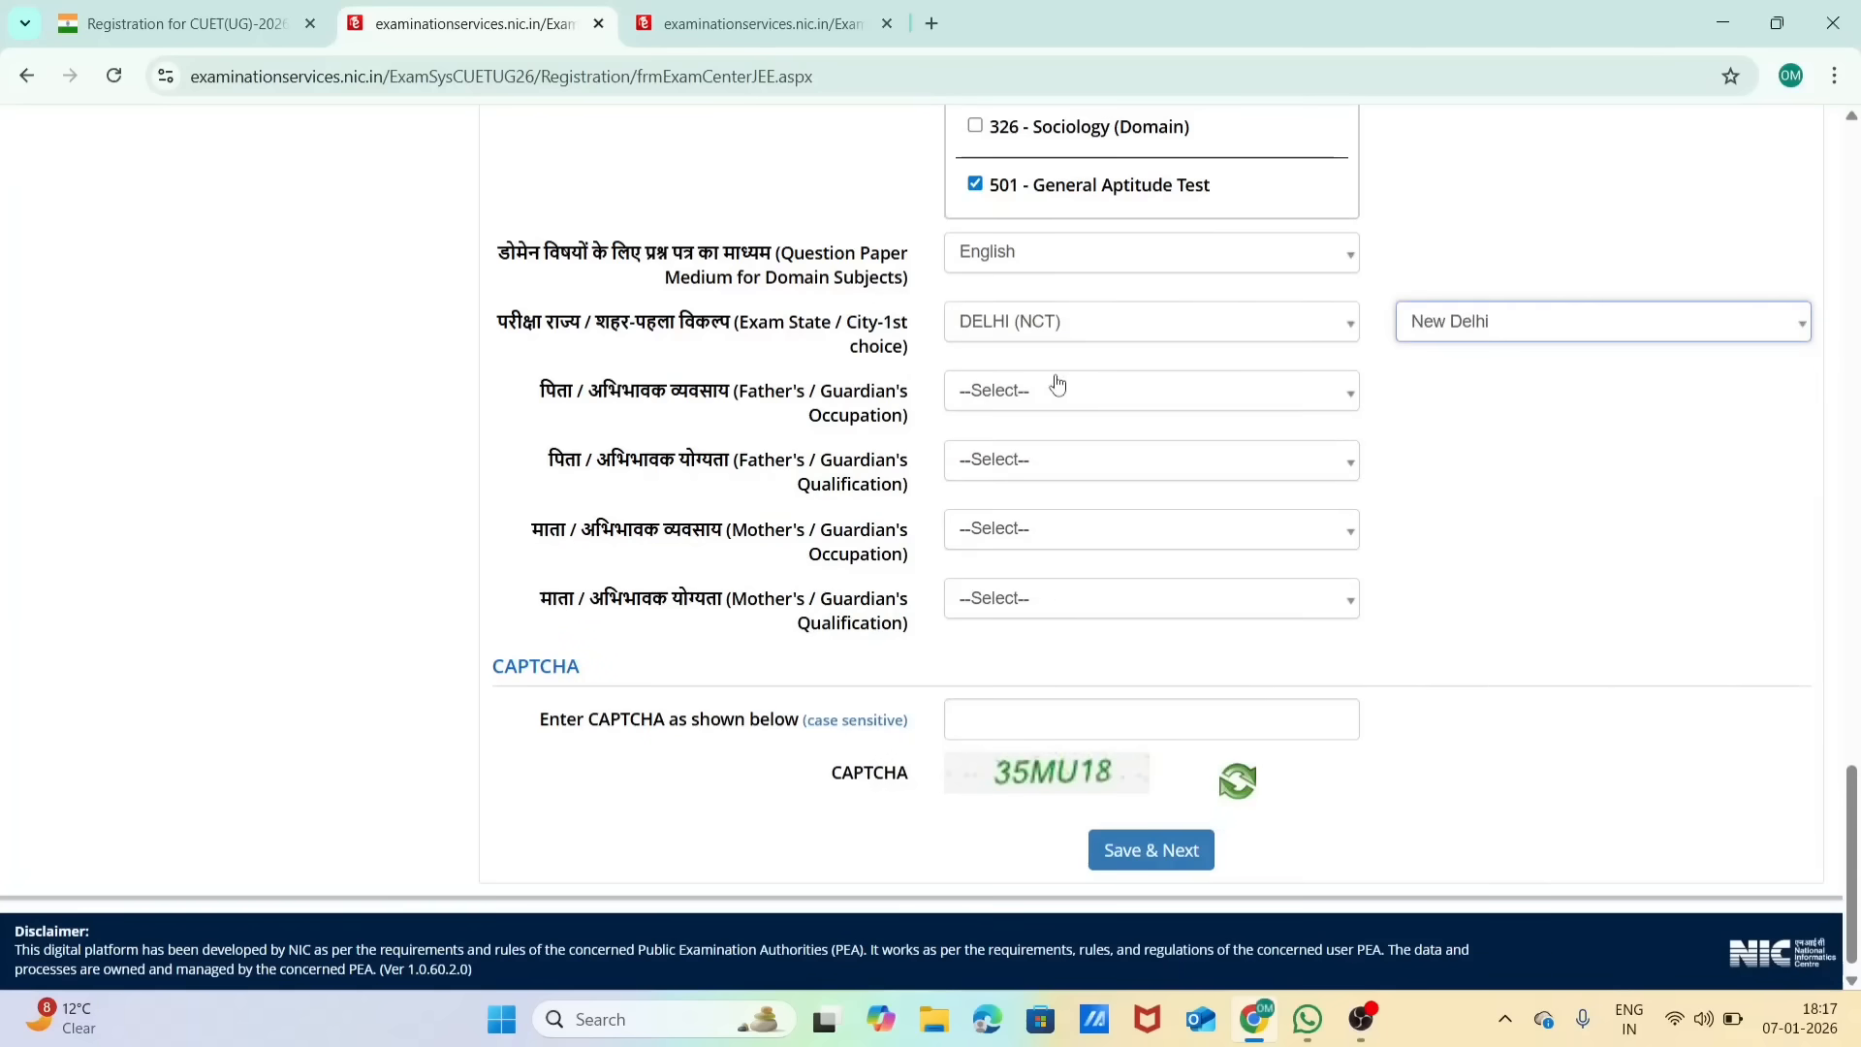
left_click(1020, 397)
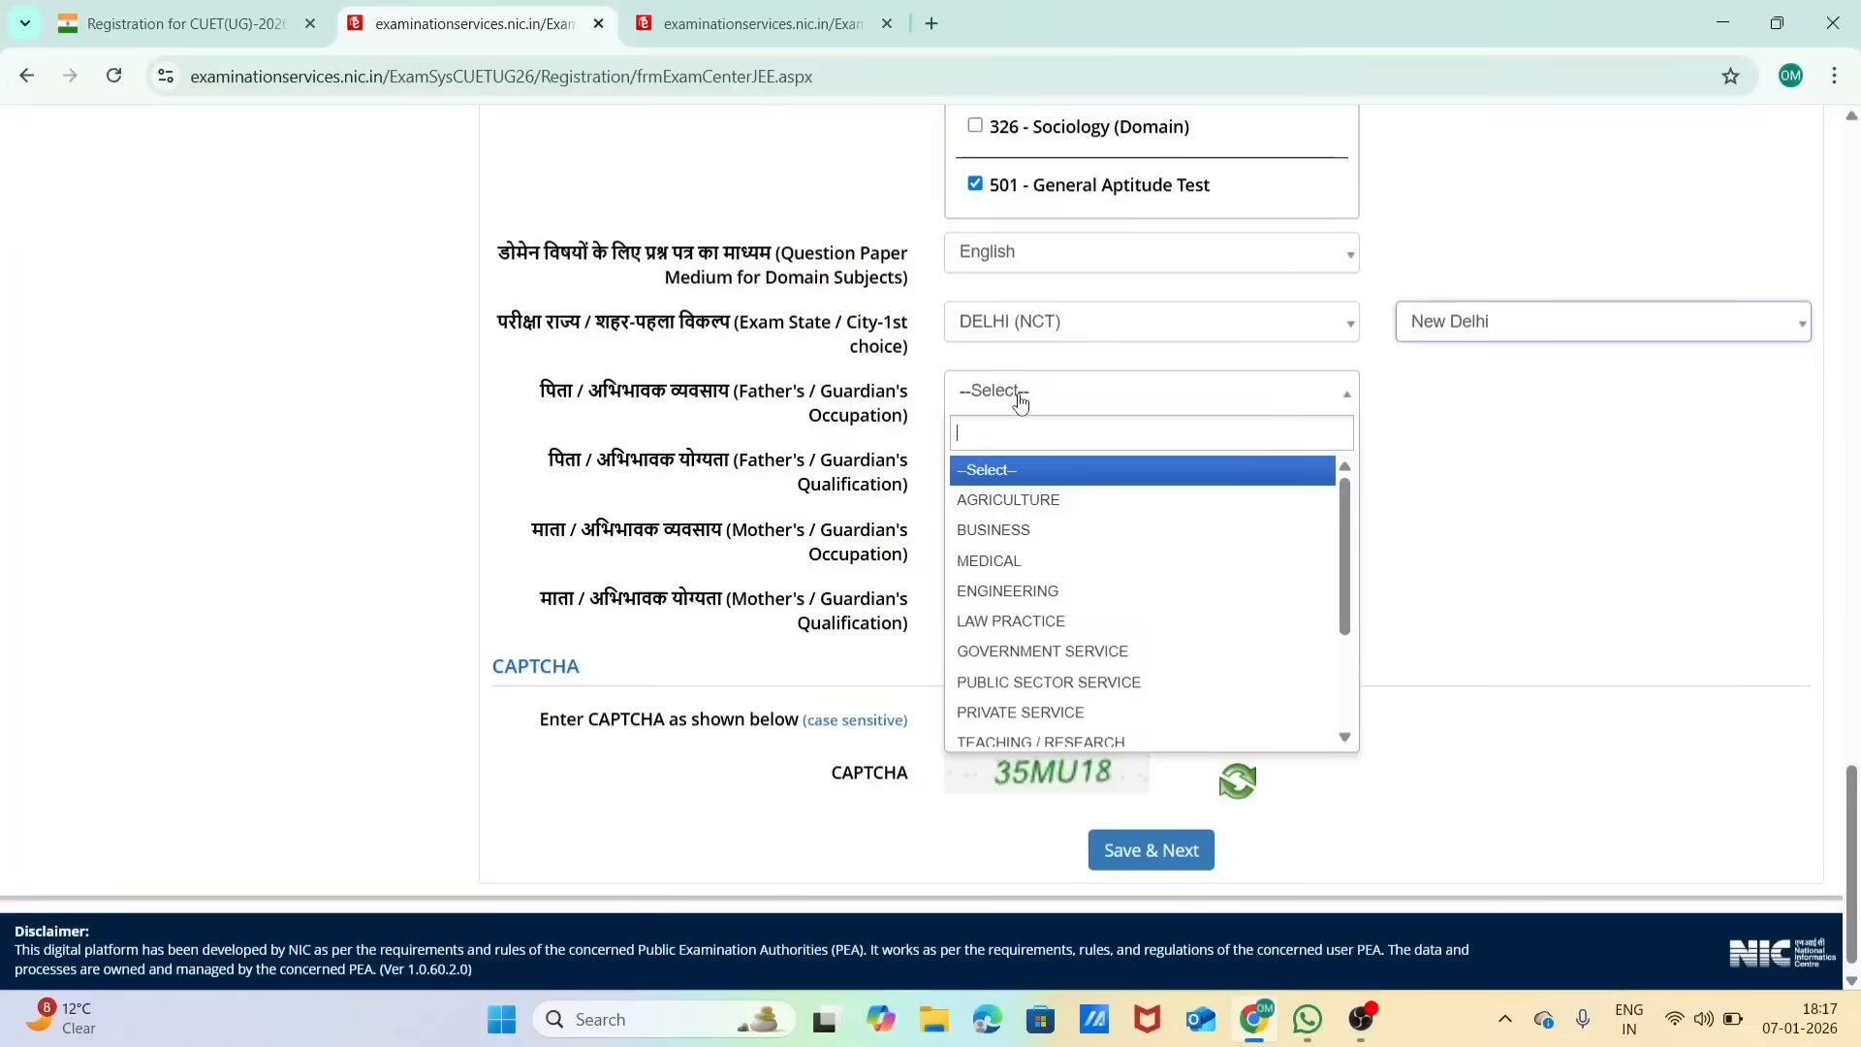
left_click(1054, 711)
Step: Set the father's / guardian's qualification to GRADUATE
left_click(989, 466)
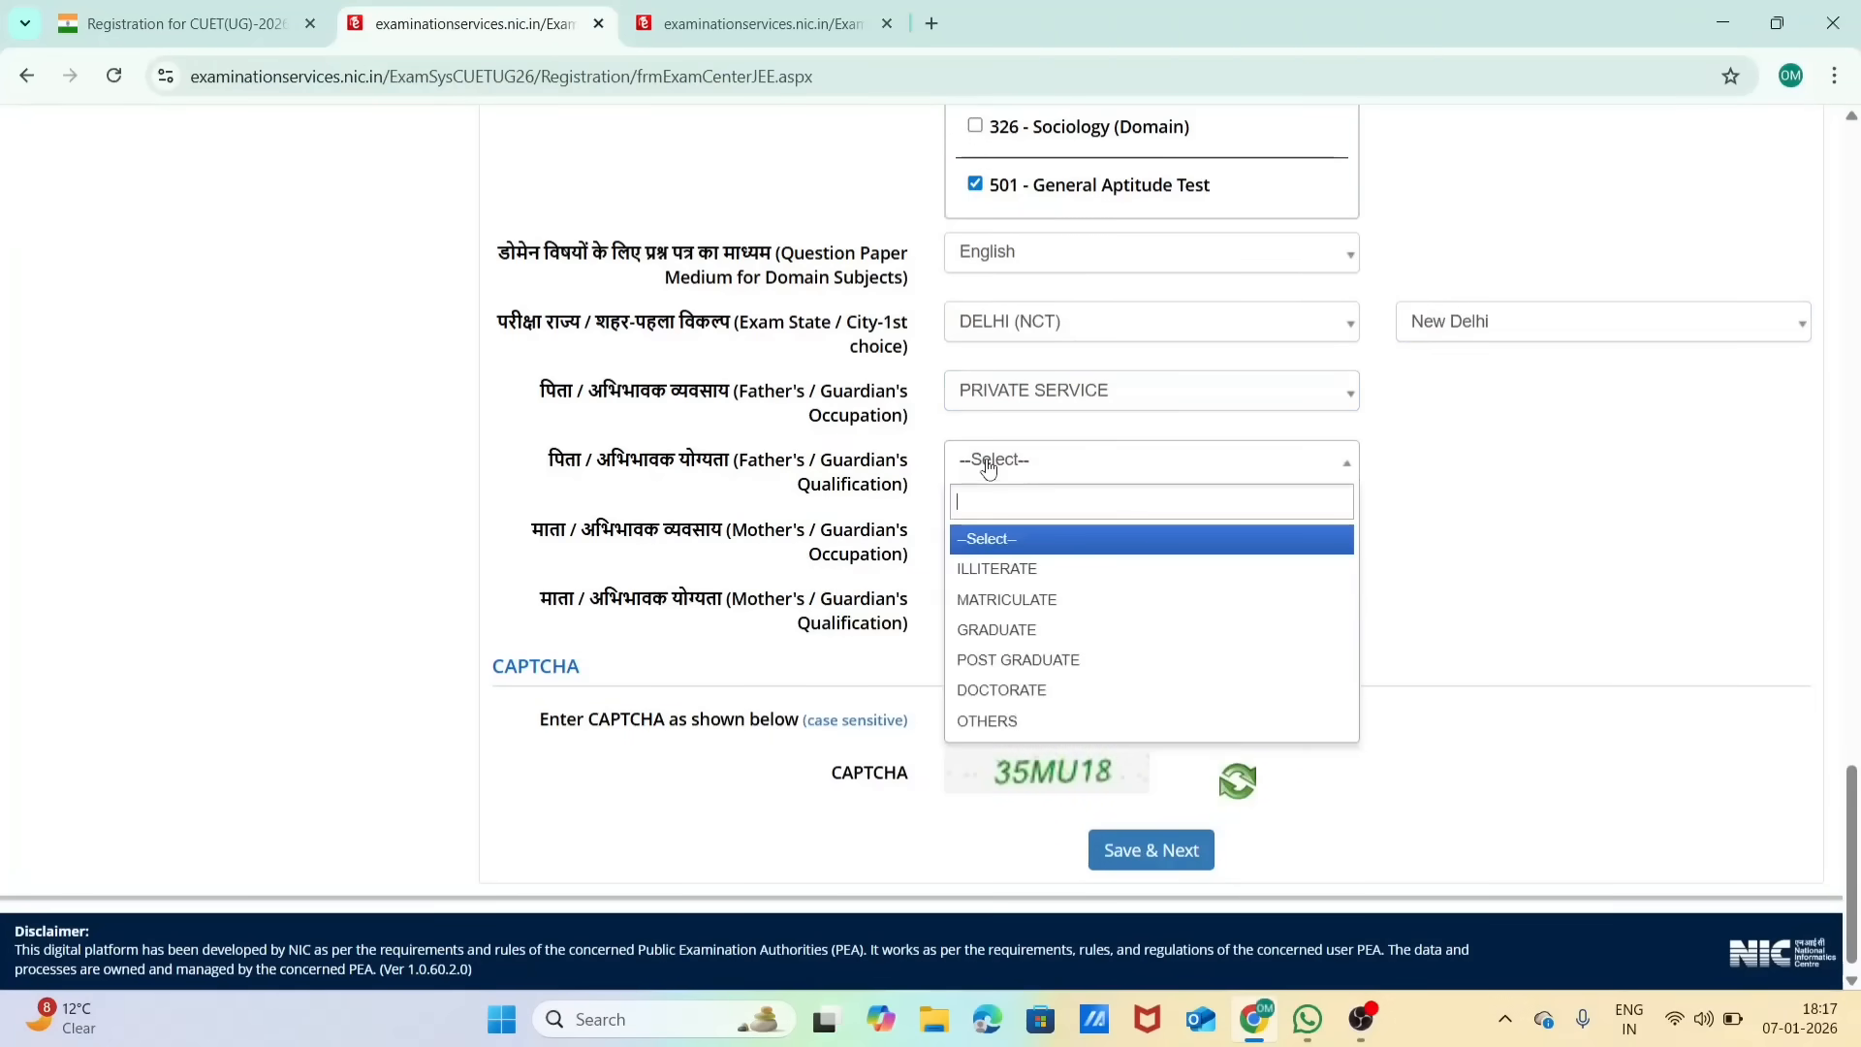
left_click(1064, 636)
left_click(1064, 482)
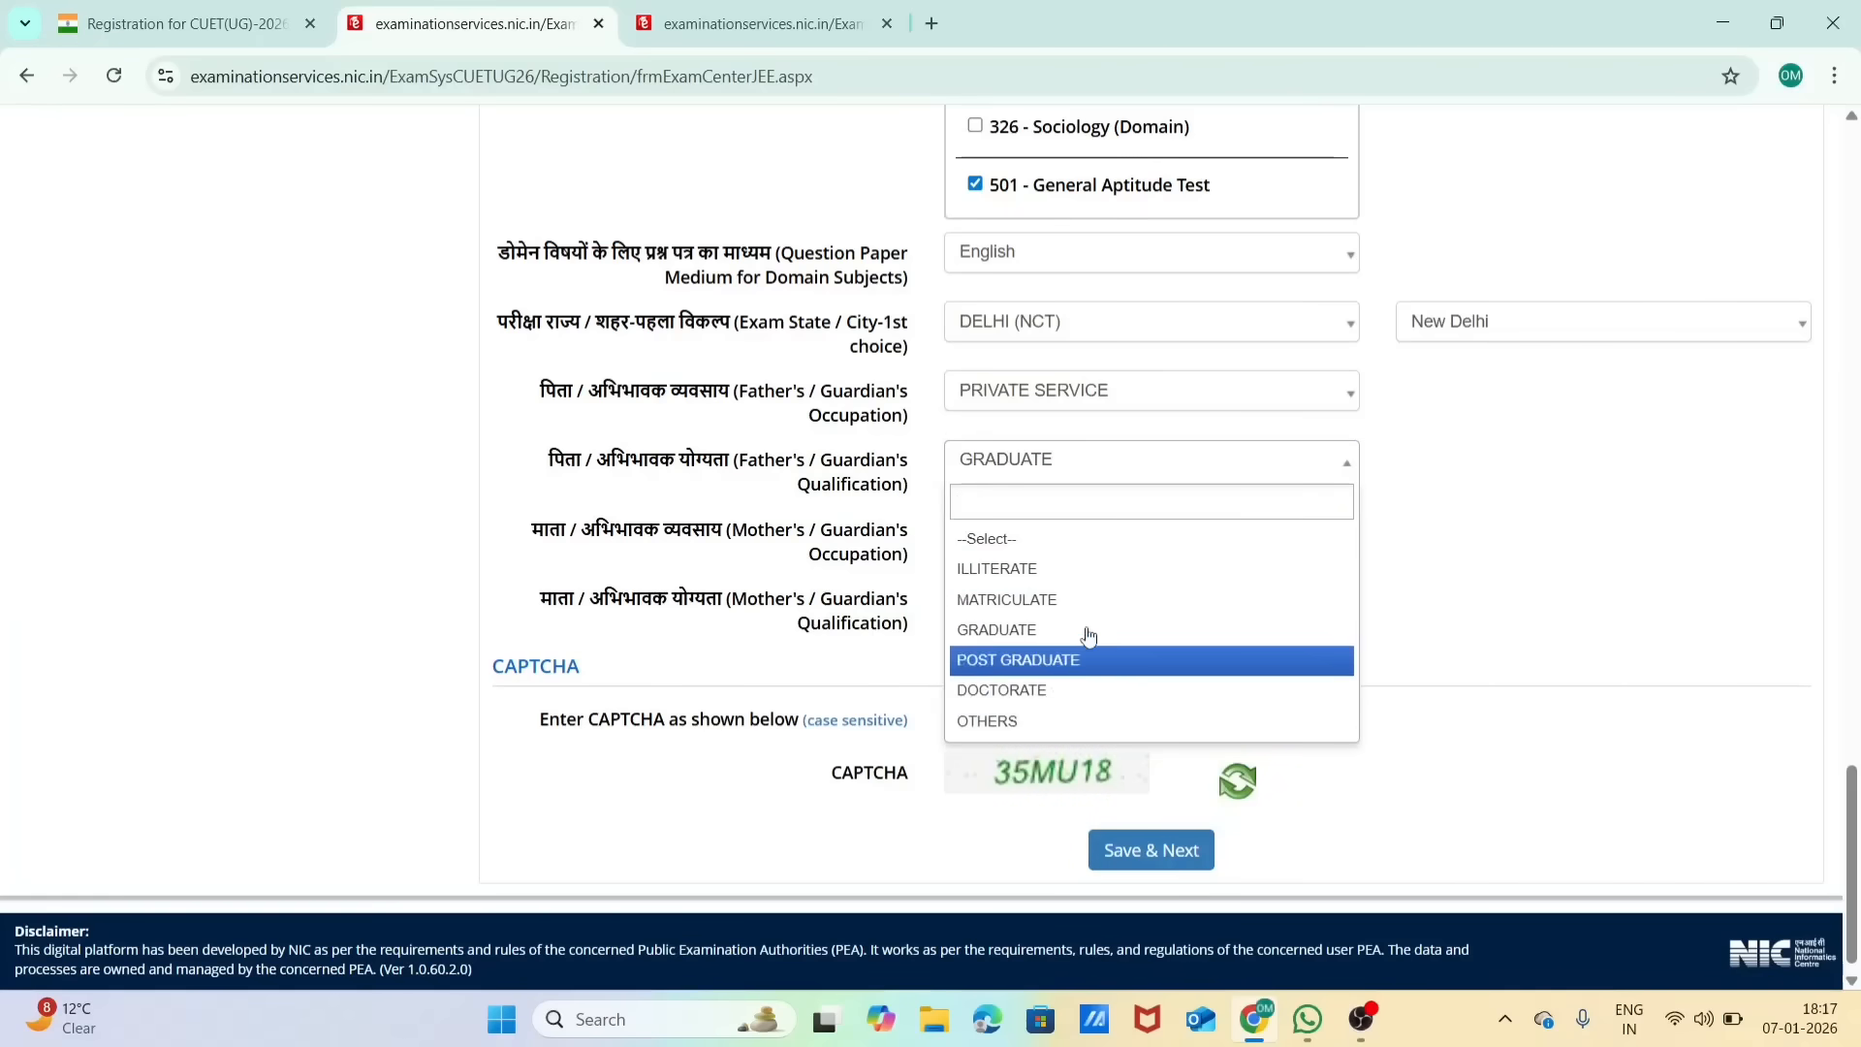
left_click(1076, 470)
Step: Set the mother's / guardian's occupation to OTHERS (INCLUDING HOUSE WIFE) and her qualification to GRADUATE
left_click(1071, 529)
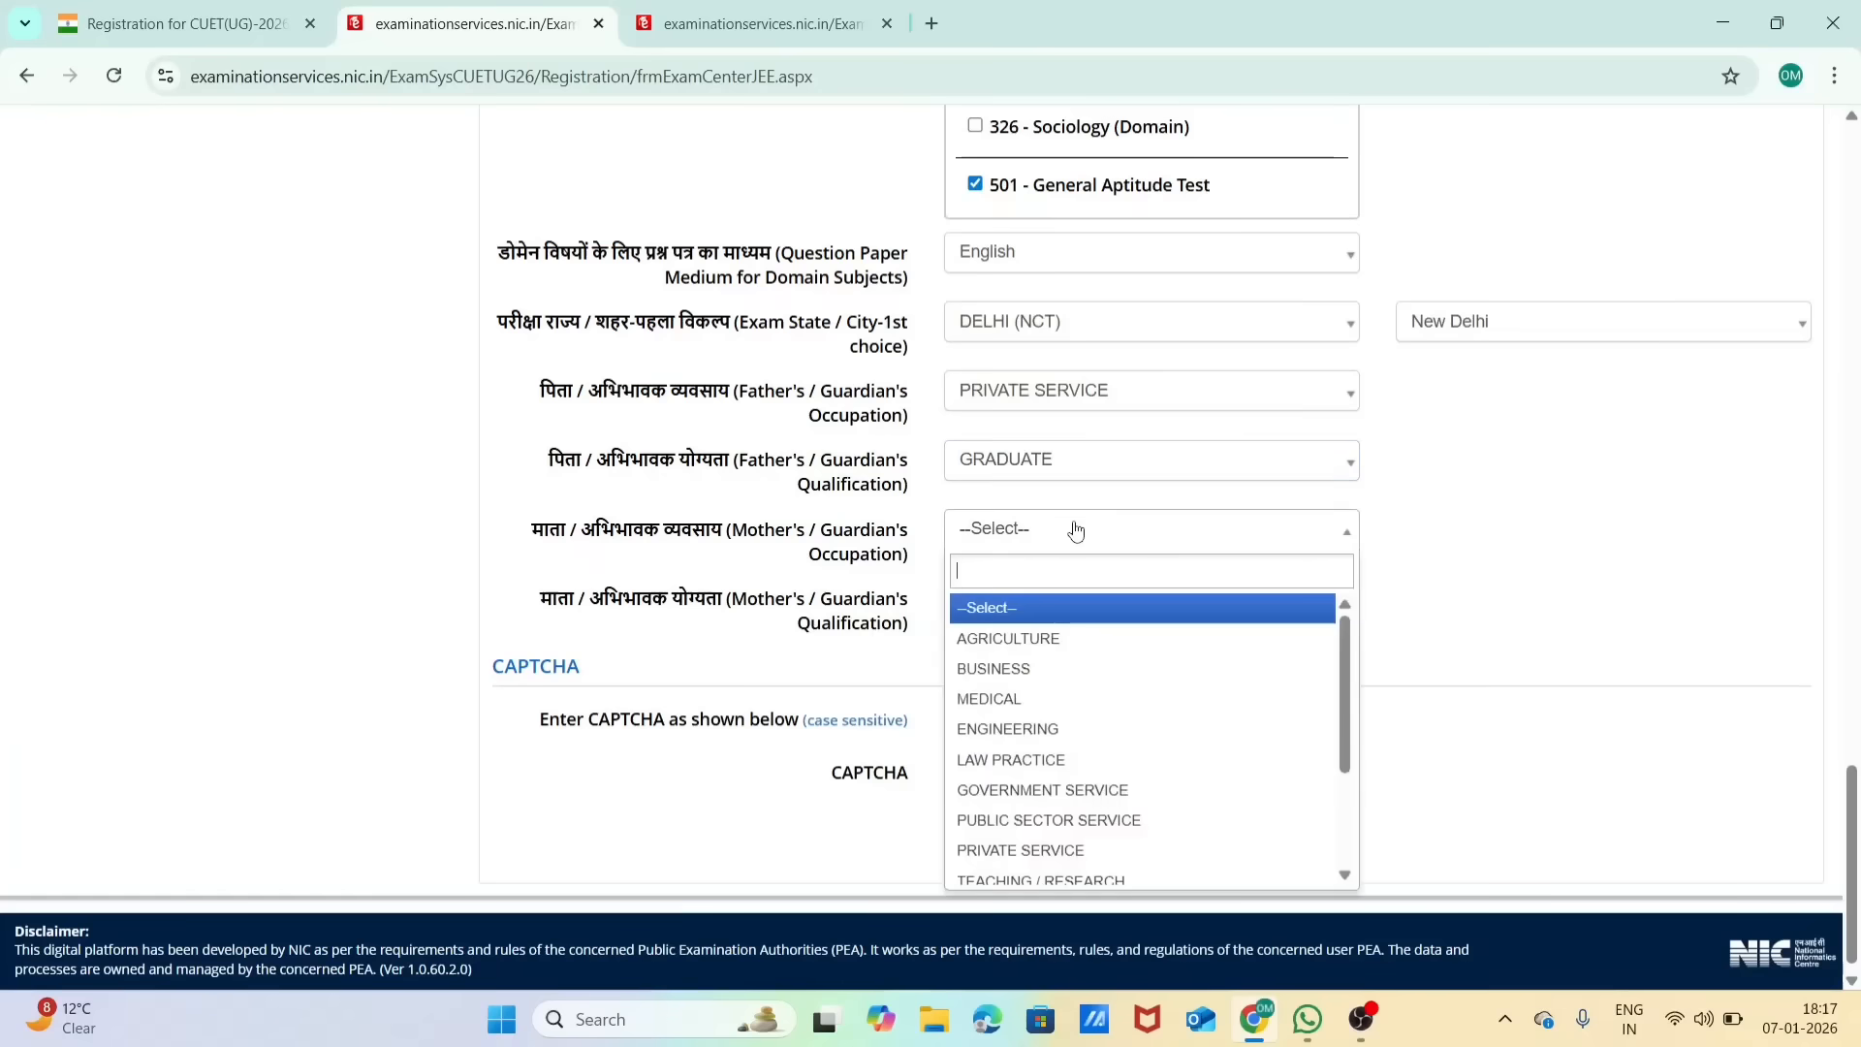
scroll(1043, 848, "down", 3)
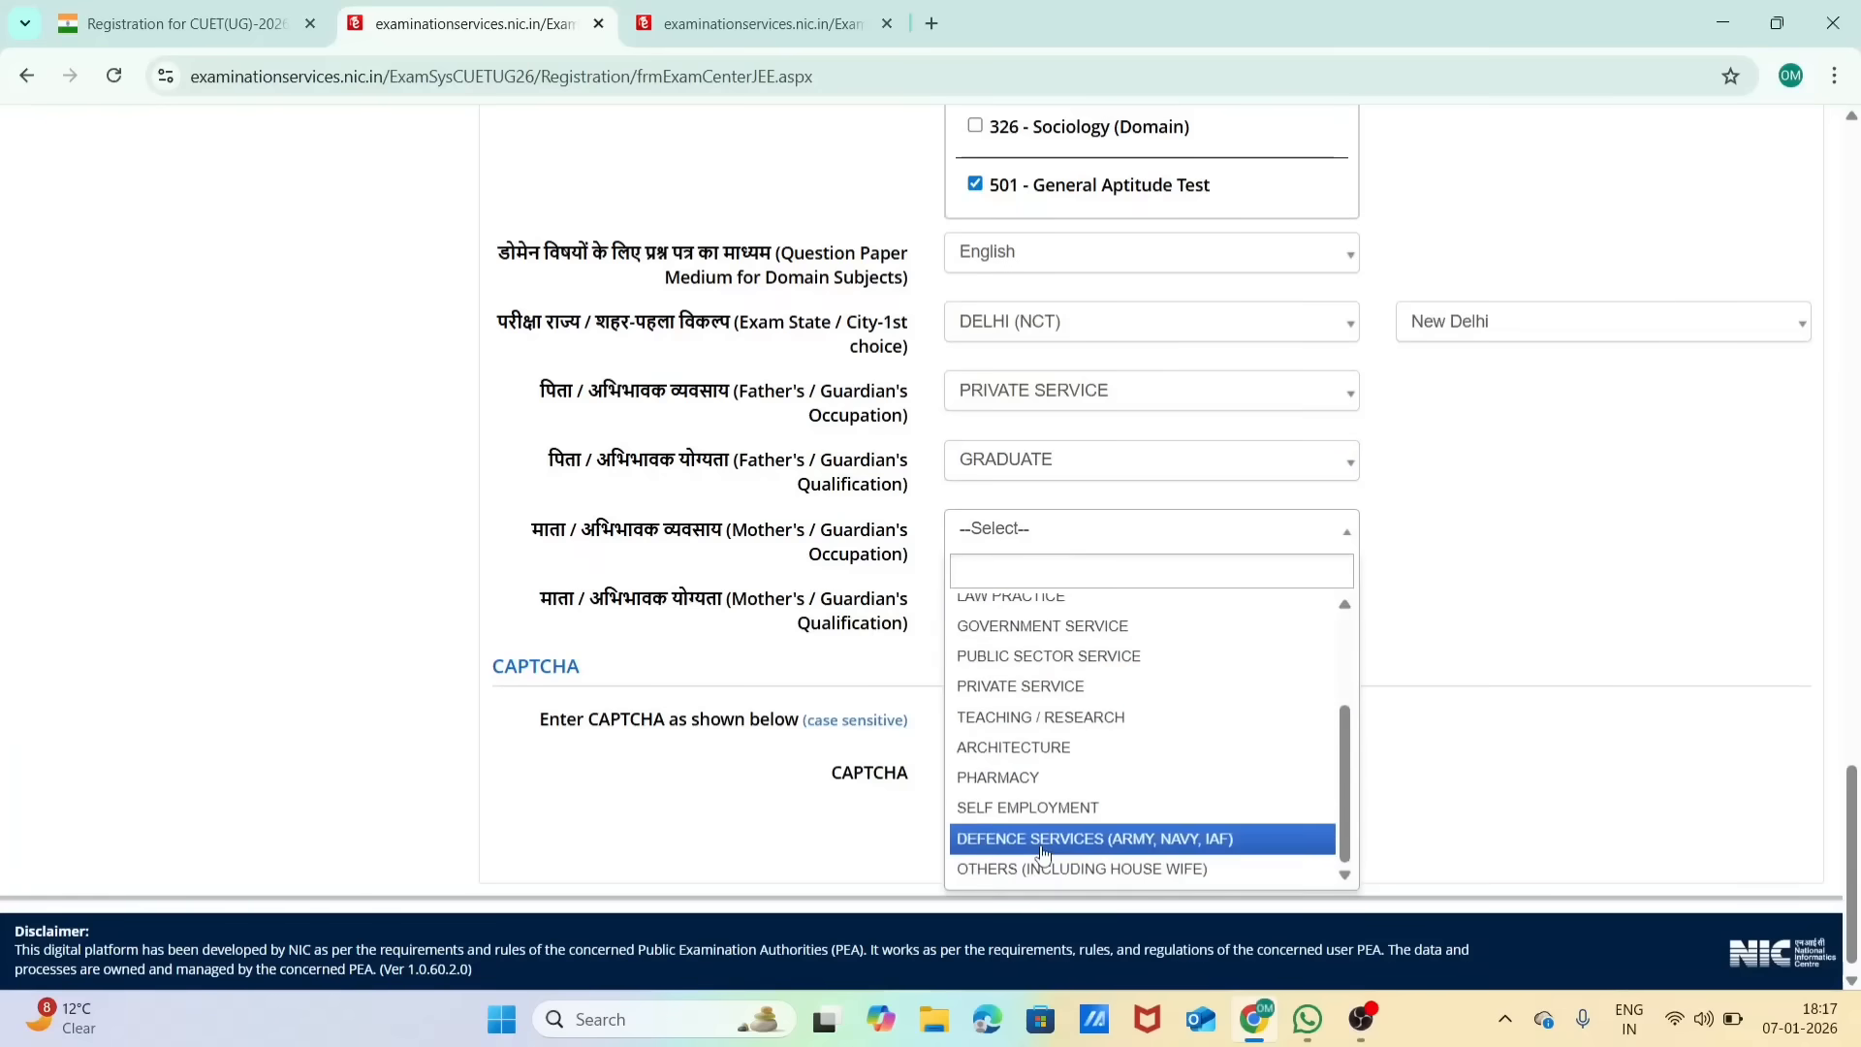
left_click(1043, 865)
left_click(1023, 598)
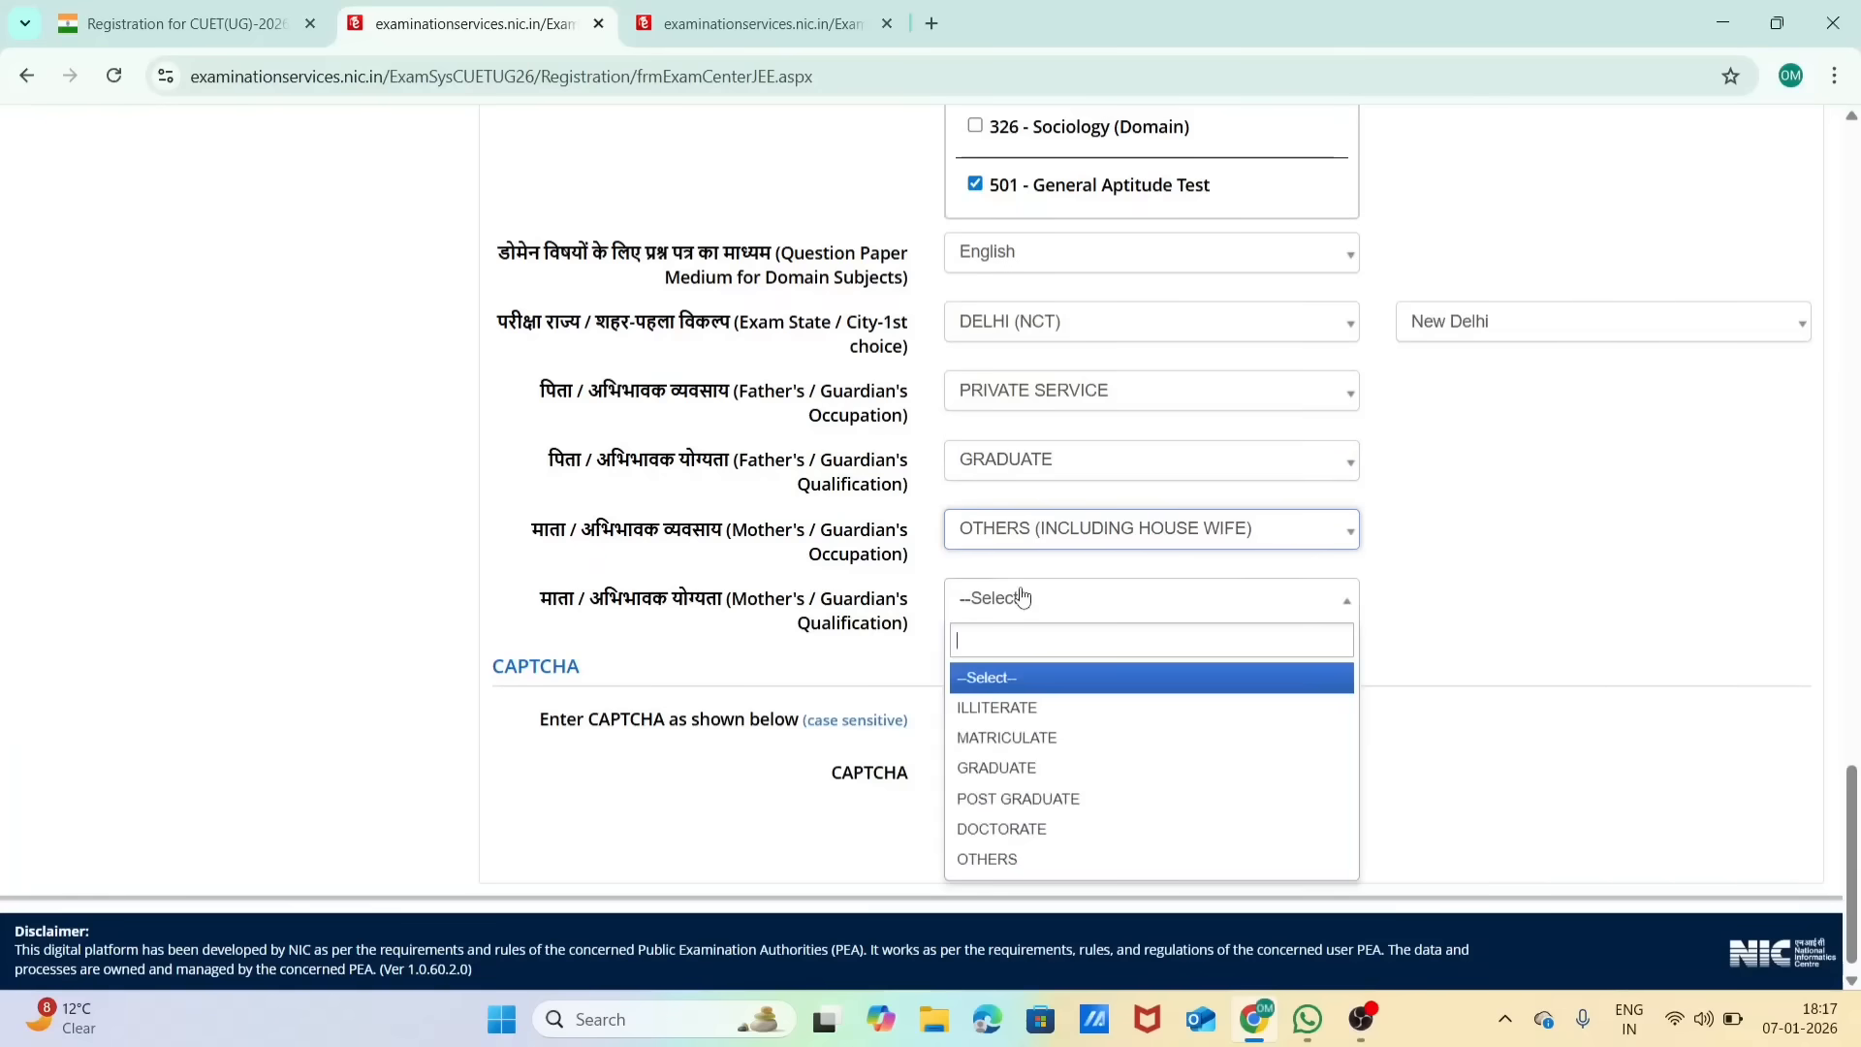
left_click(1029, 768)
Step: Enter the displayed CAPTCHA, save the test paper section and confirm its submission
scroll(1030, 784, "down", 1)
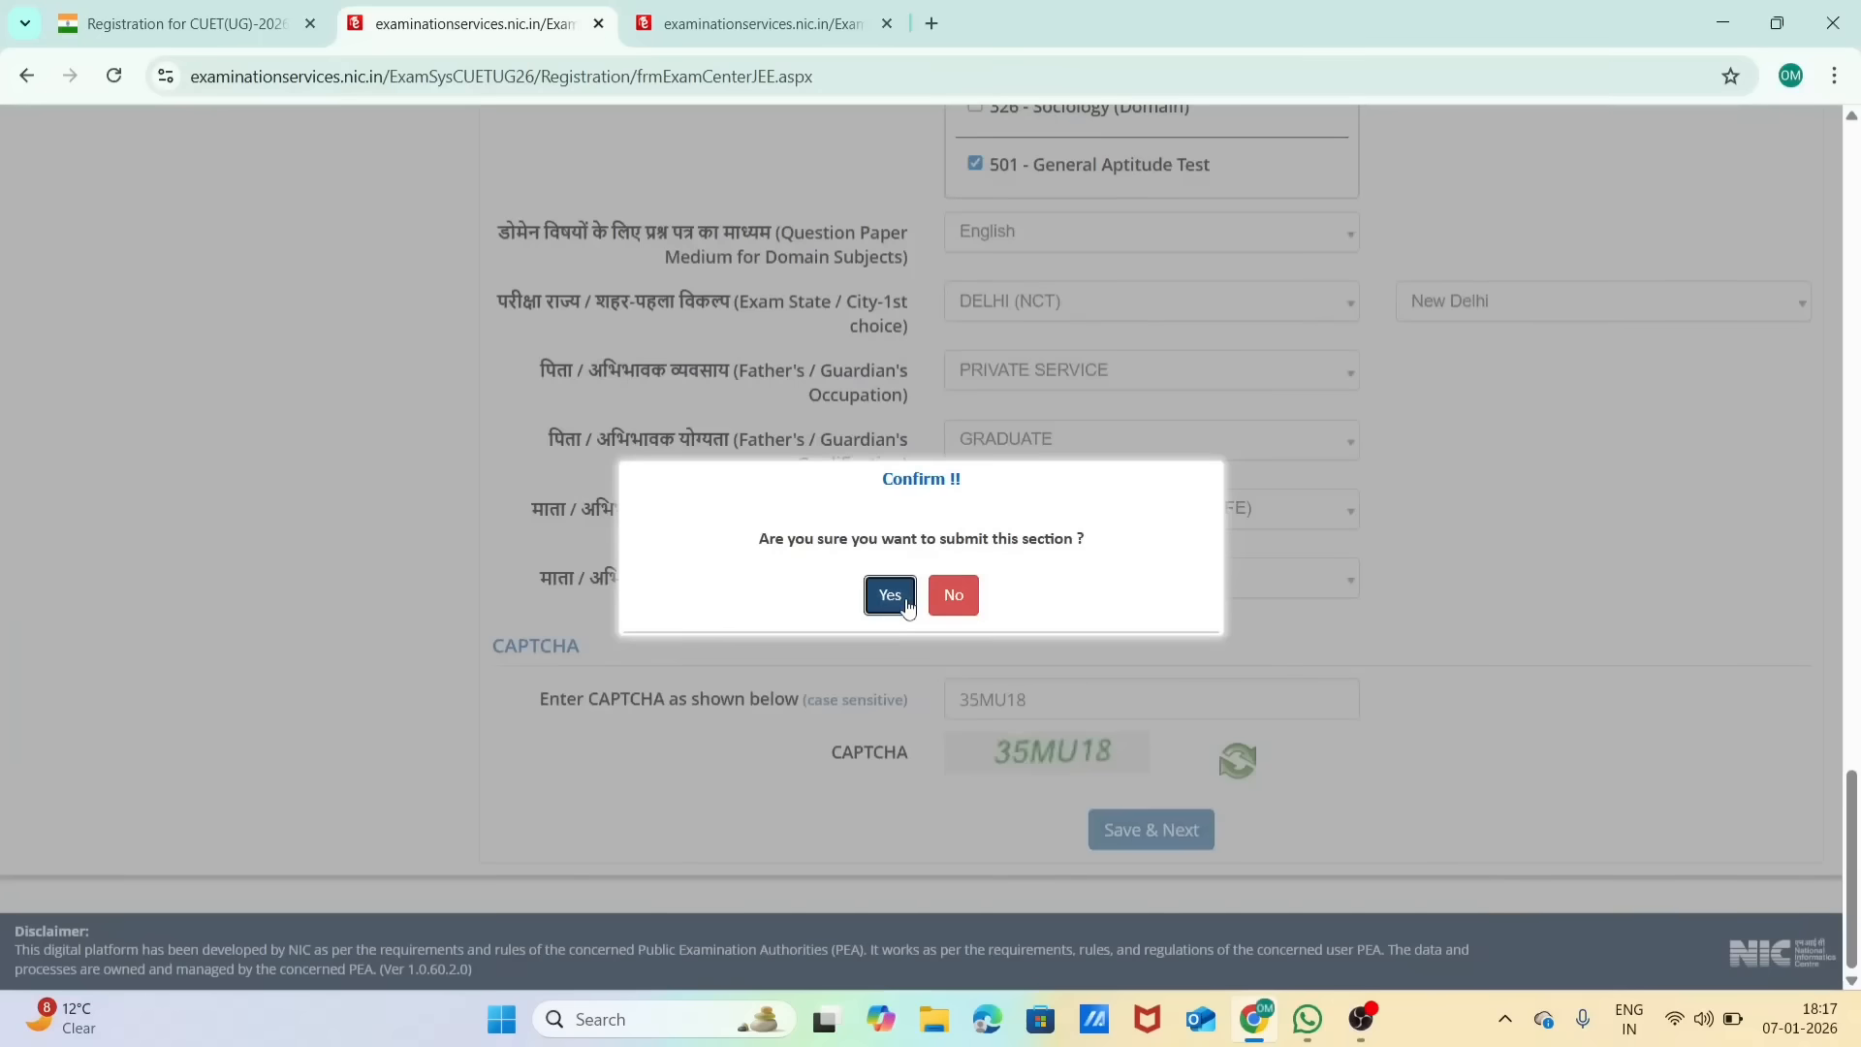
left_click(905, 599)
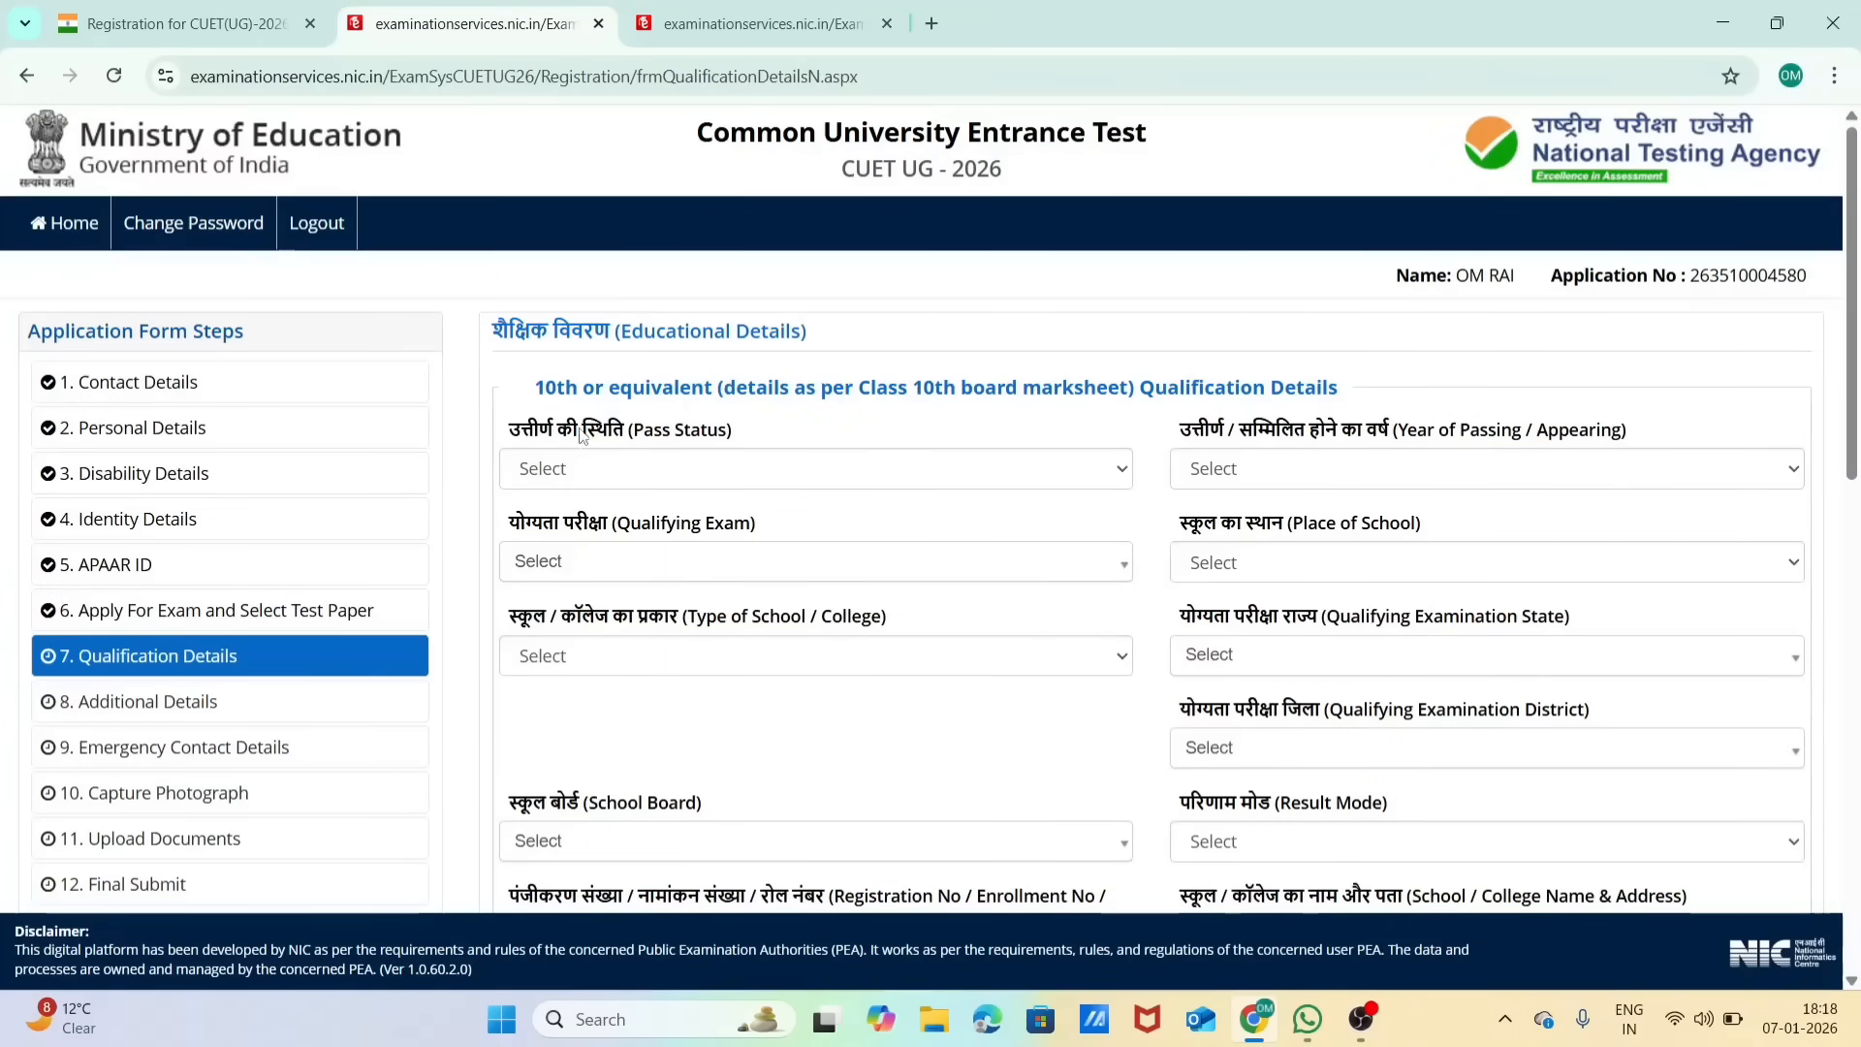
Step: Examine the Class 10th choices for pass status, year of passing, qualifying exam, place and type of school, and qualifying examination state
left_click(580, 475)
left_click(580, 479)
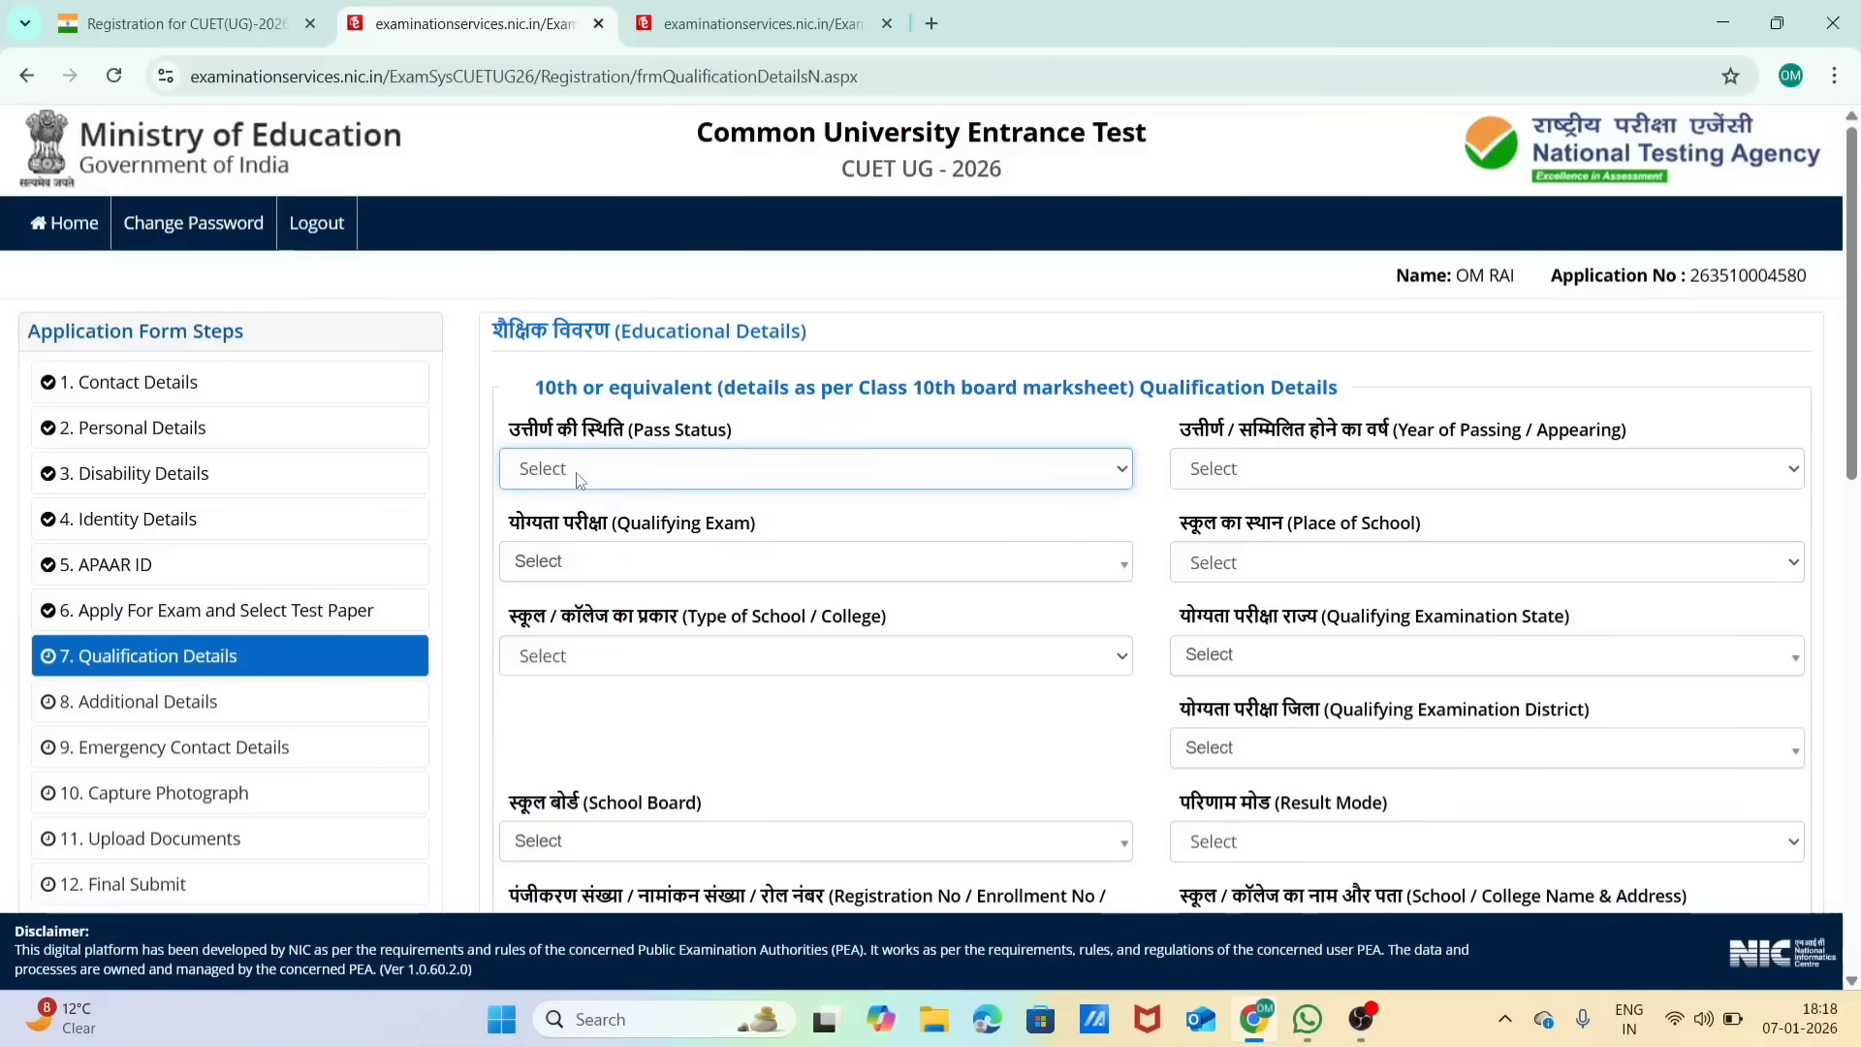
left_click(579, 480)
left_click(580, 480)
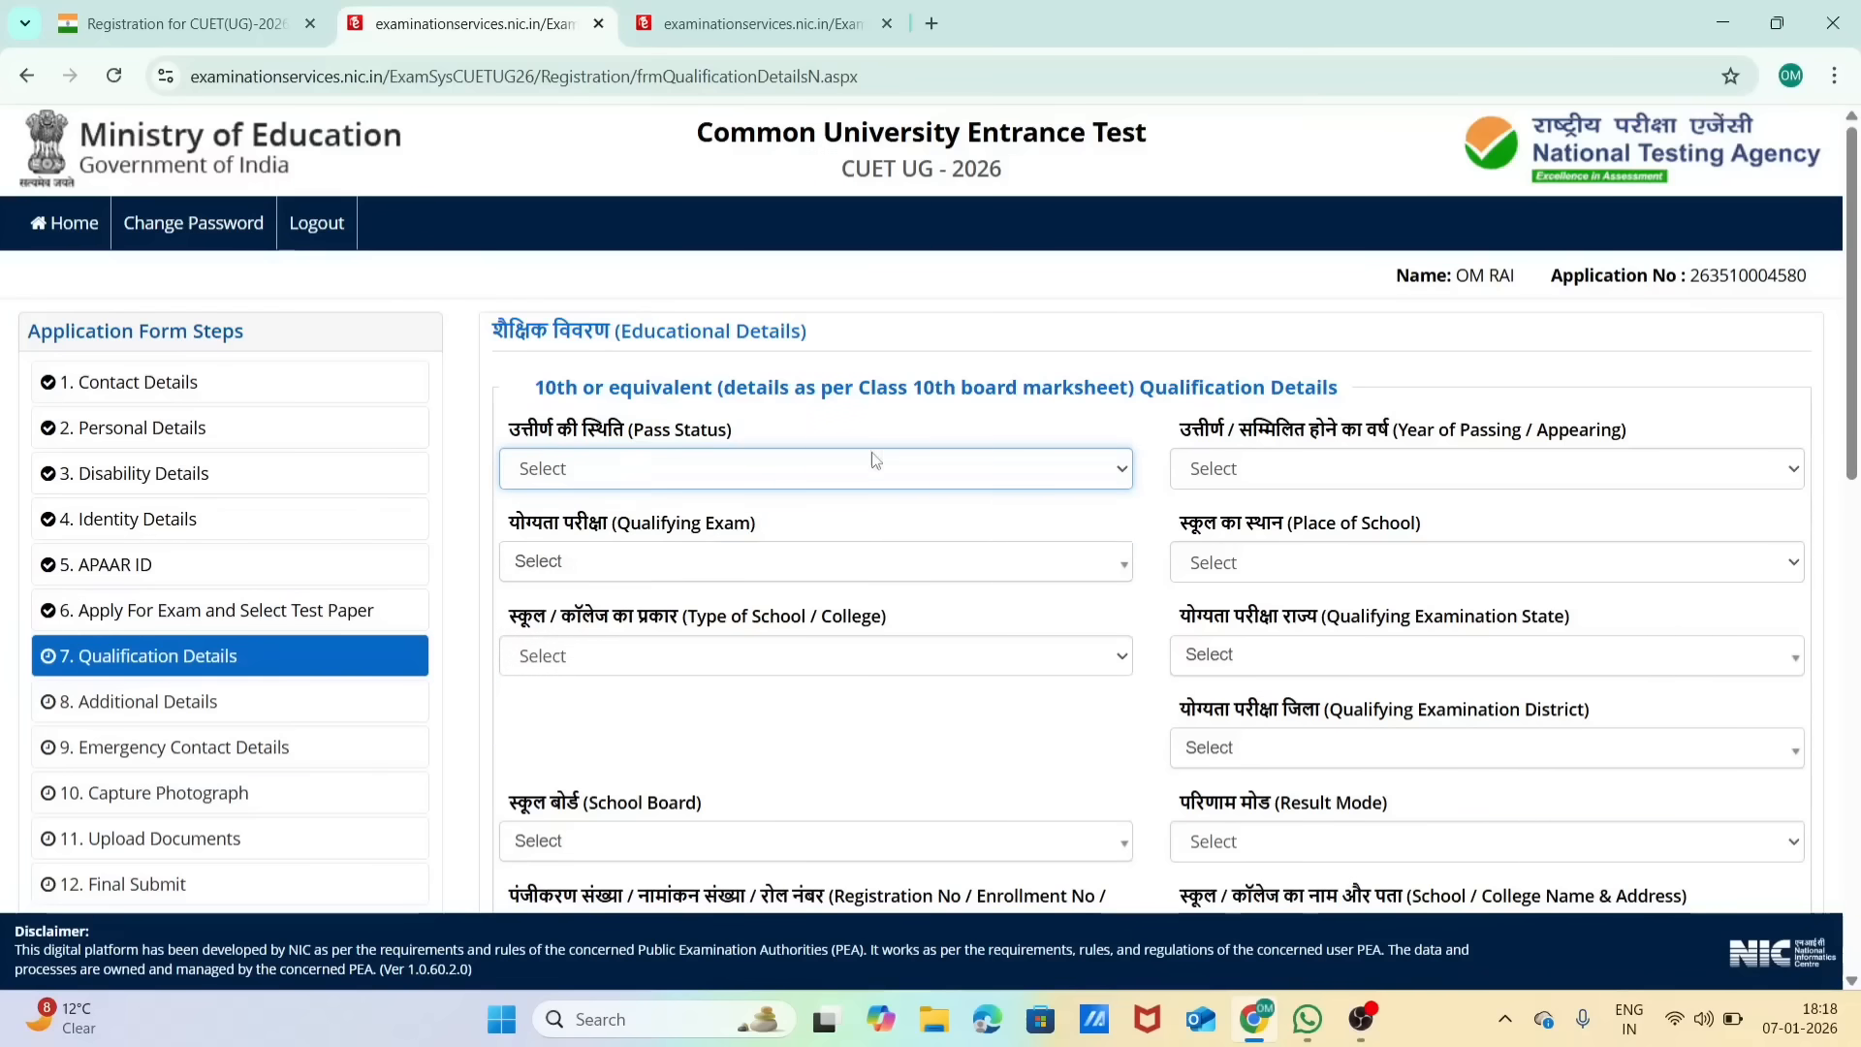
left_click(1330, 478)
left_click(1331, 478)
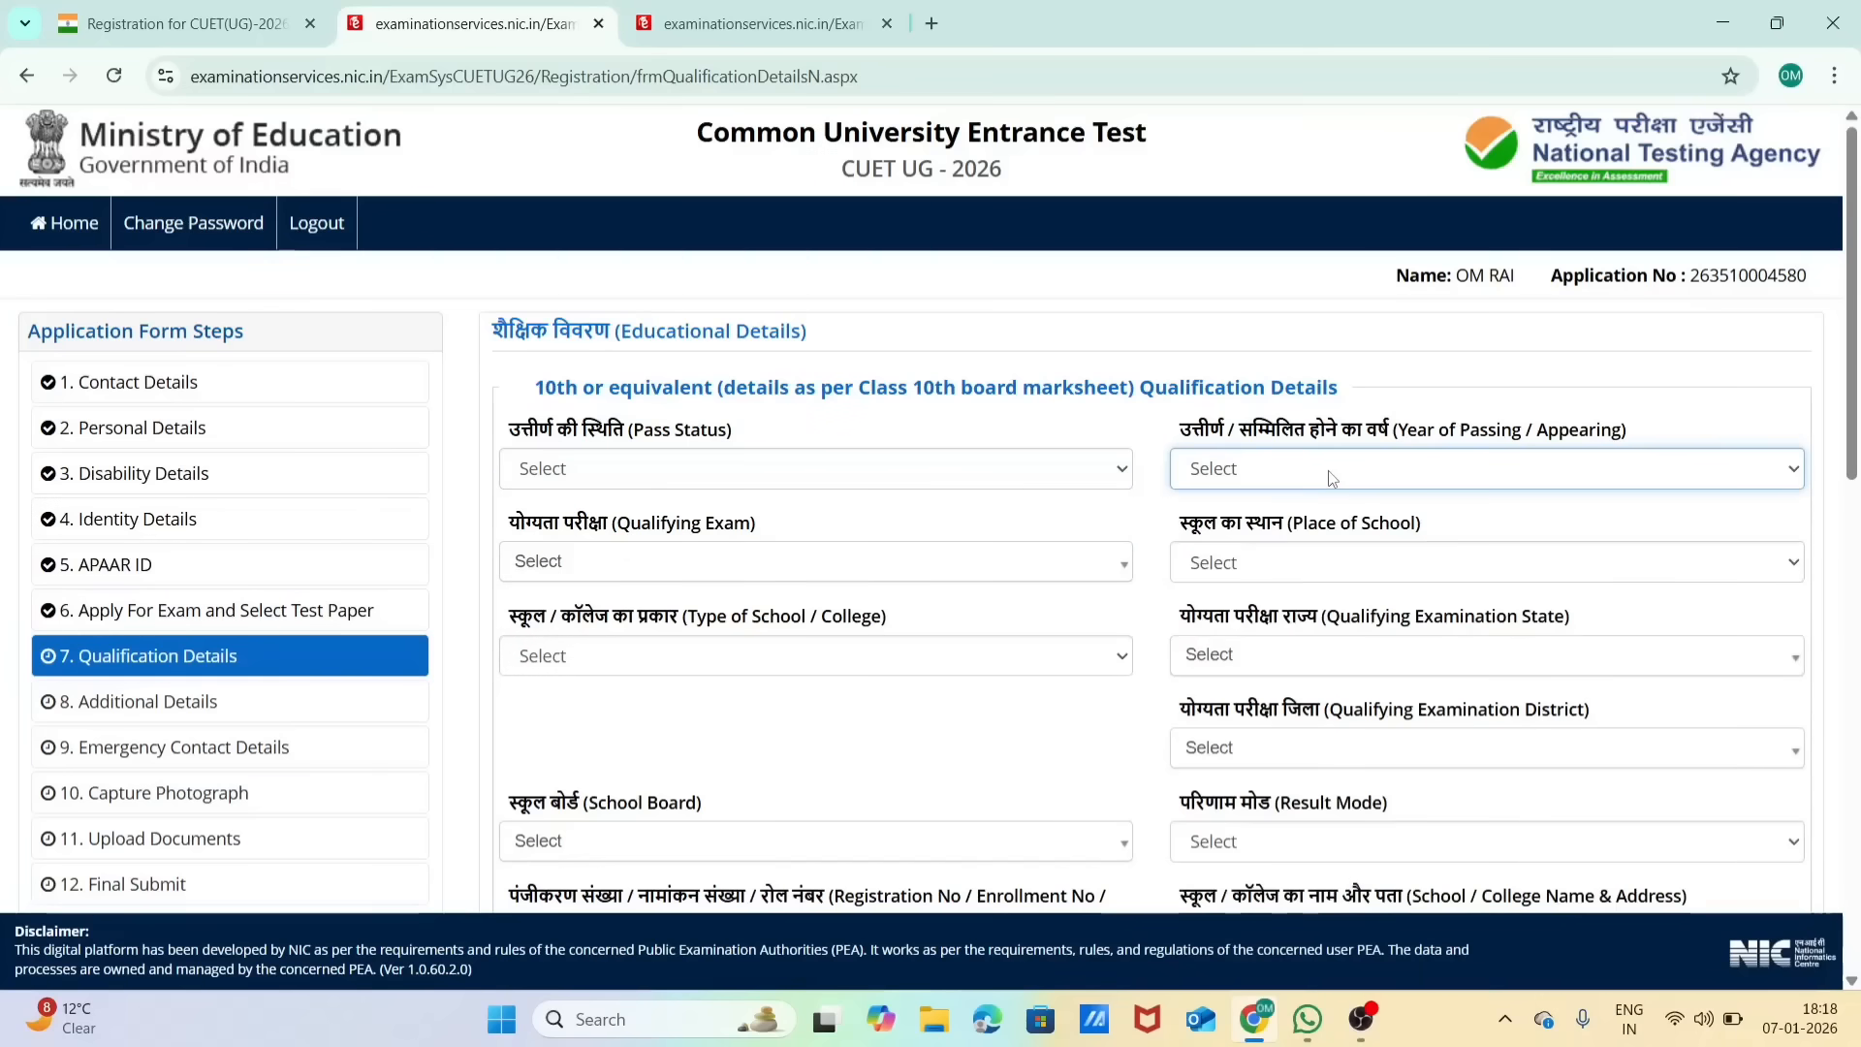
scroll(1331, 478, "down", 1)
left_click(1331, 478)
left_click(1331, 478)
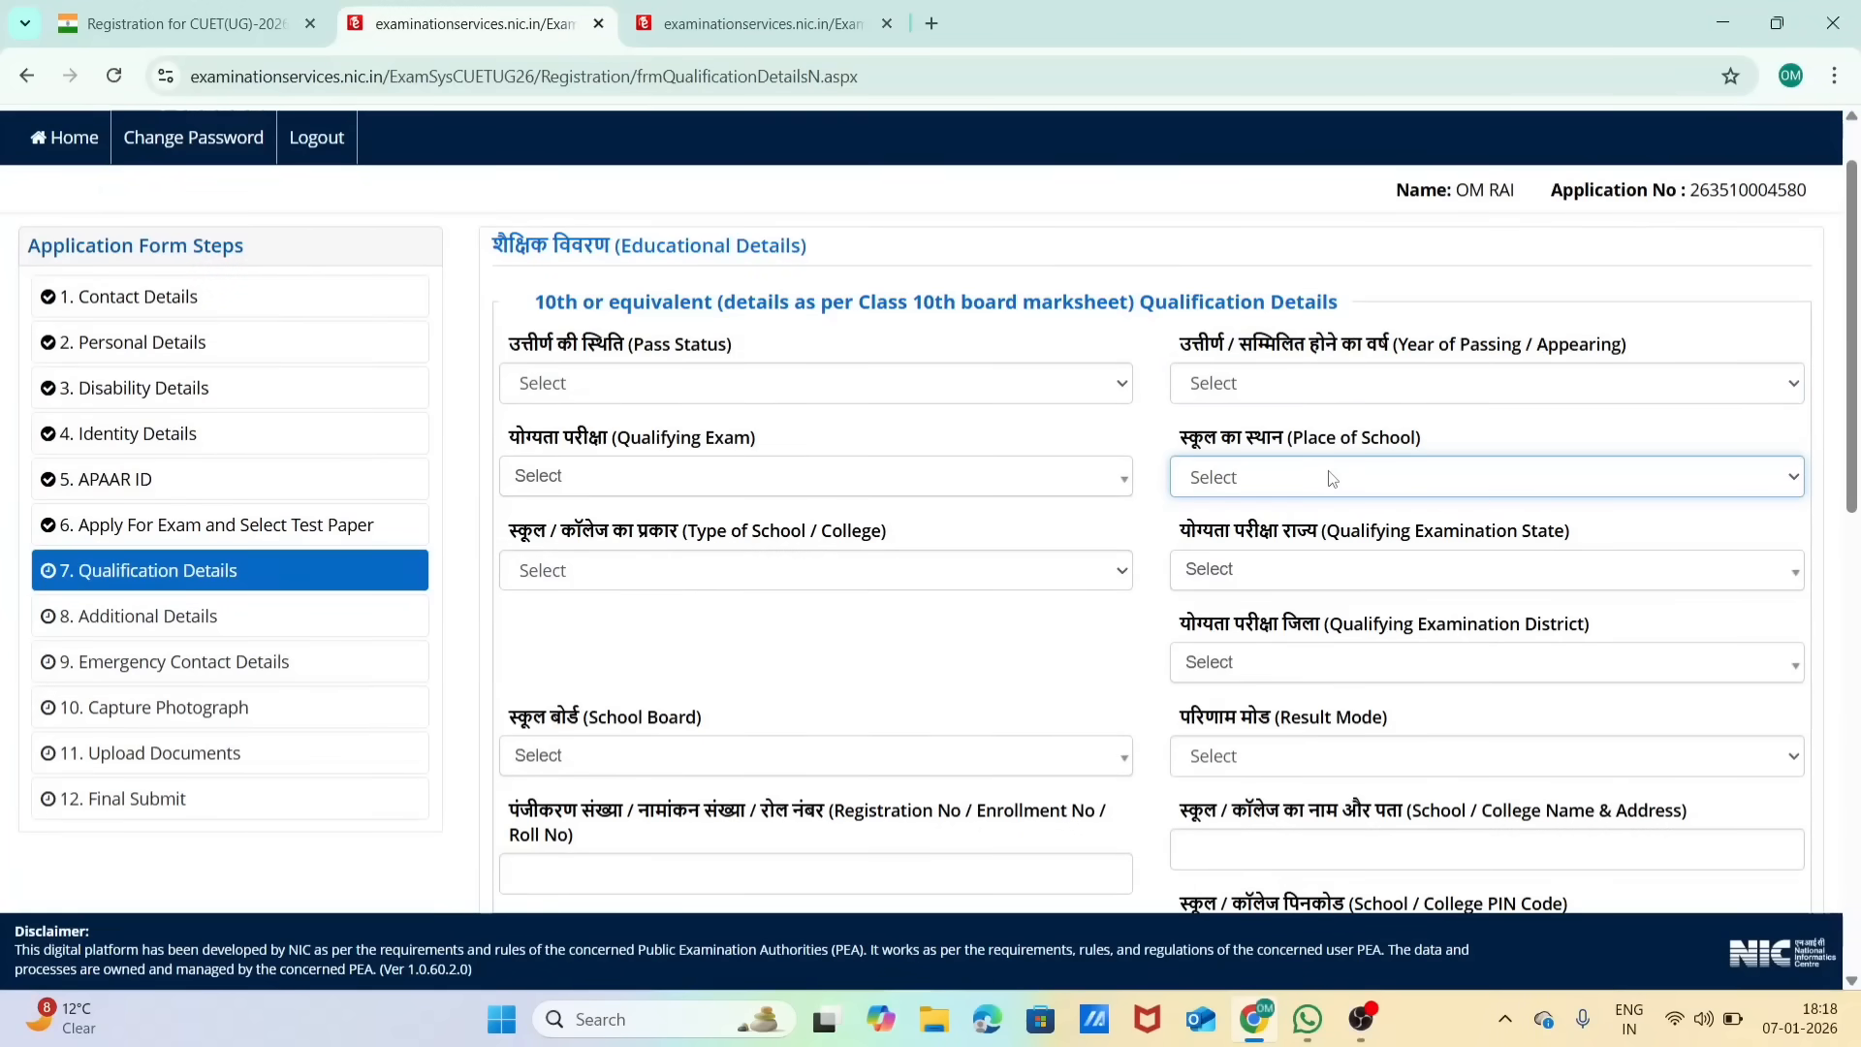
left_click(689, 475)
left_click(702, 586)
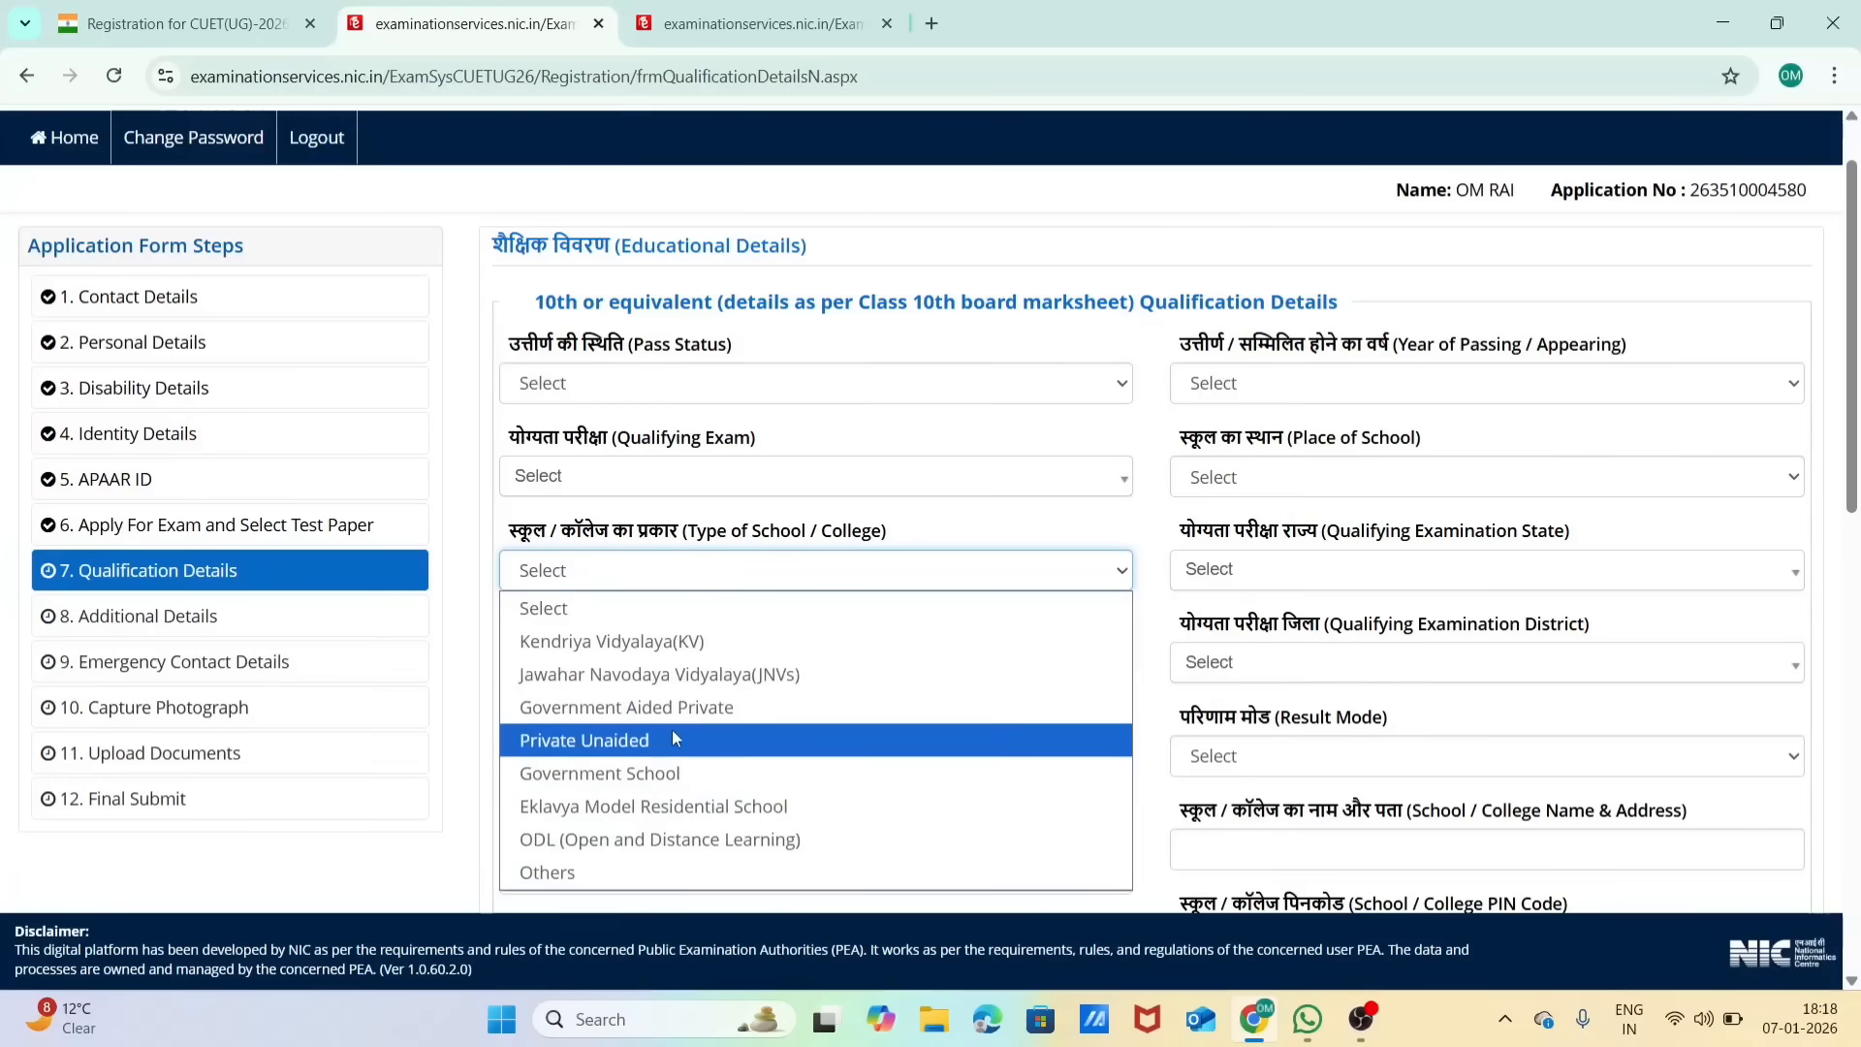
left_click(776, 507)
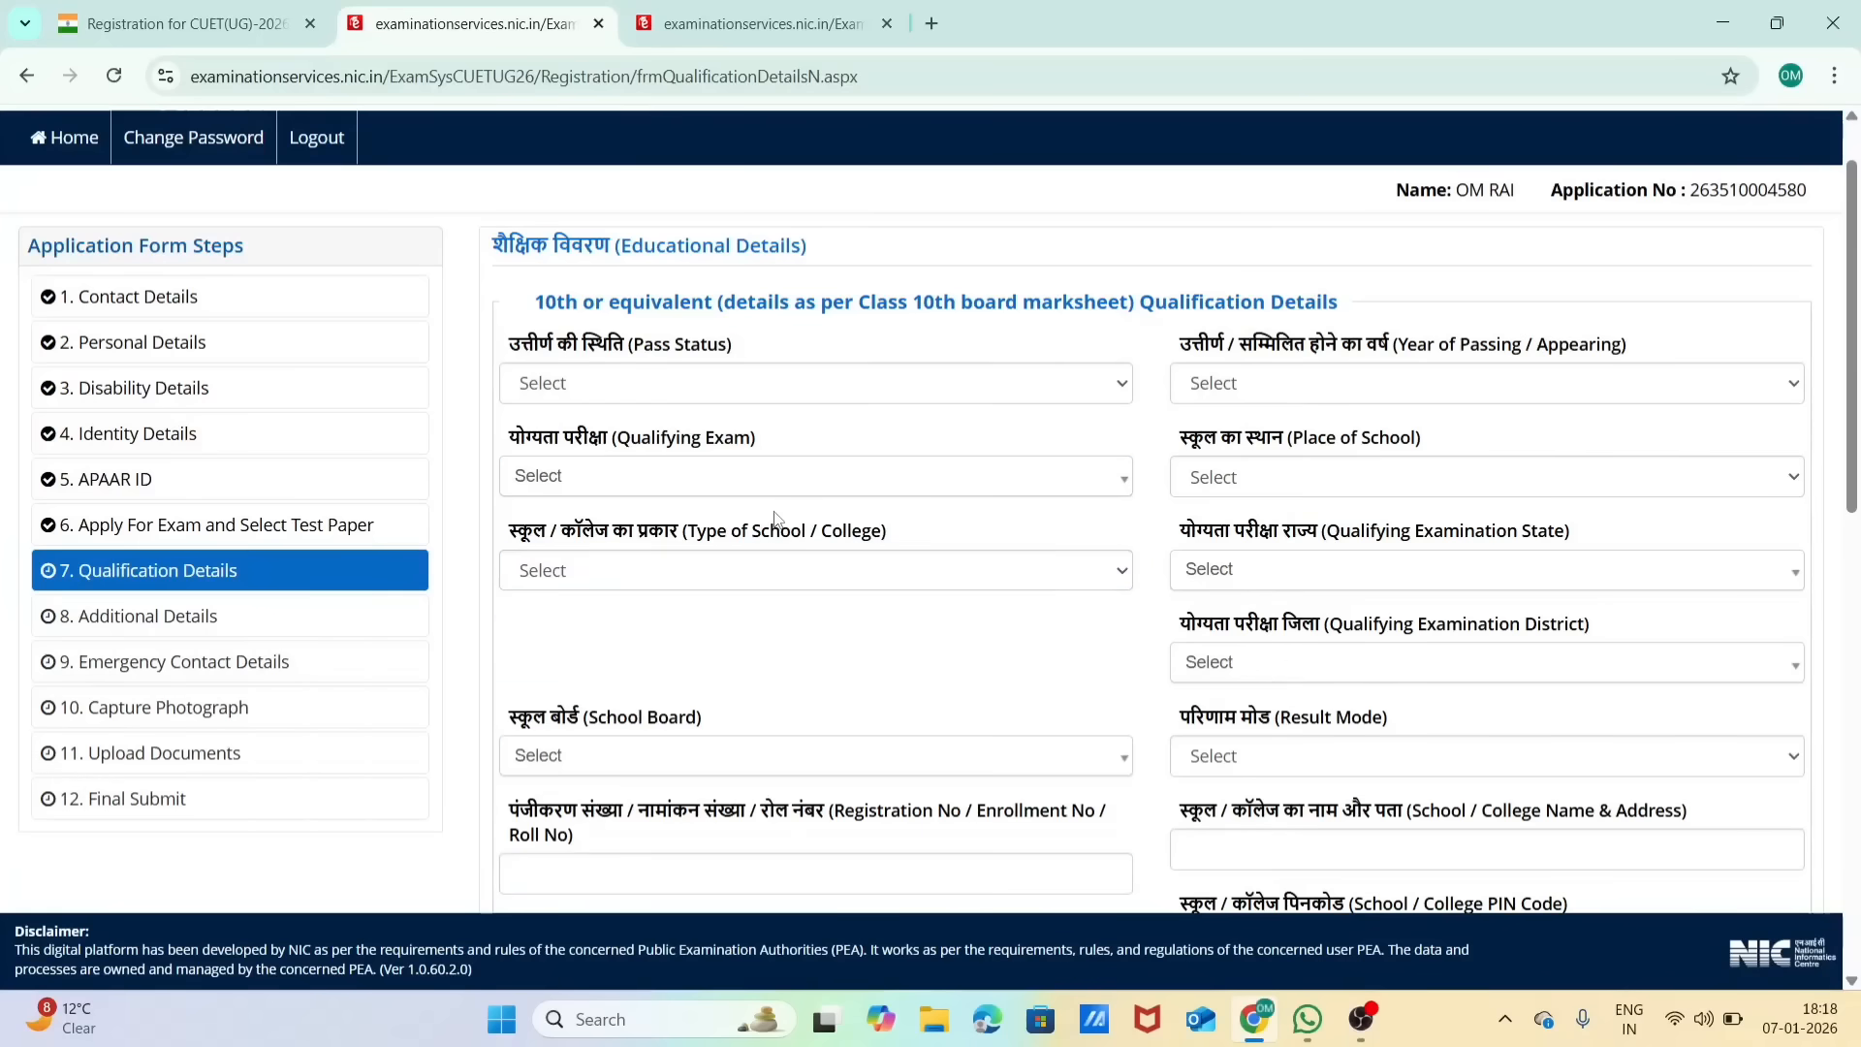
left_click(853, 582)
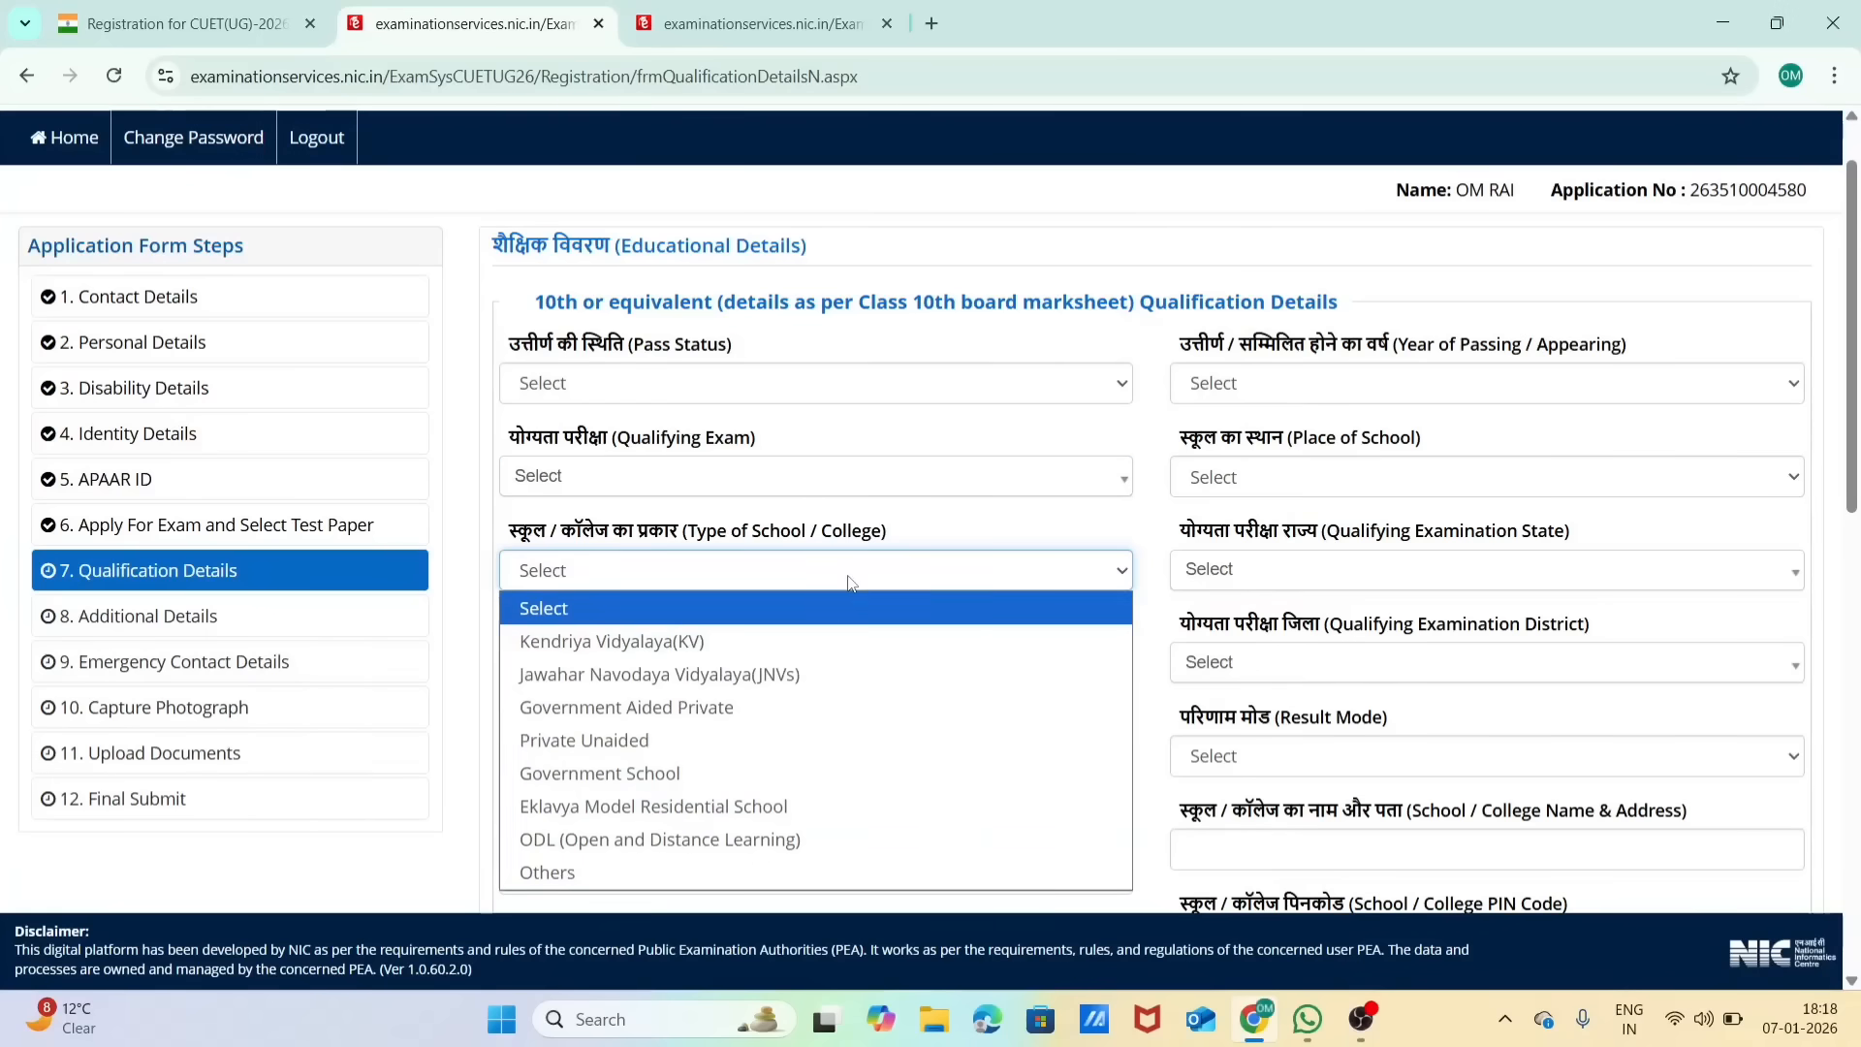
left_click(858, 521)
left_click(1413, 584)
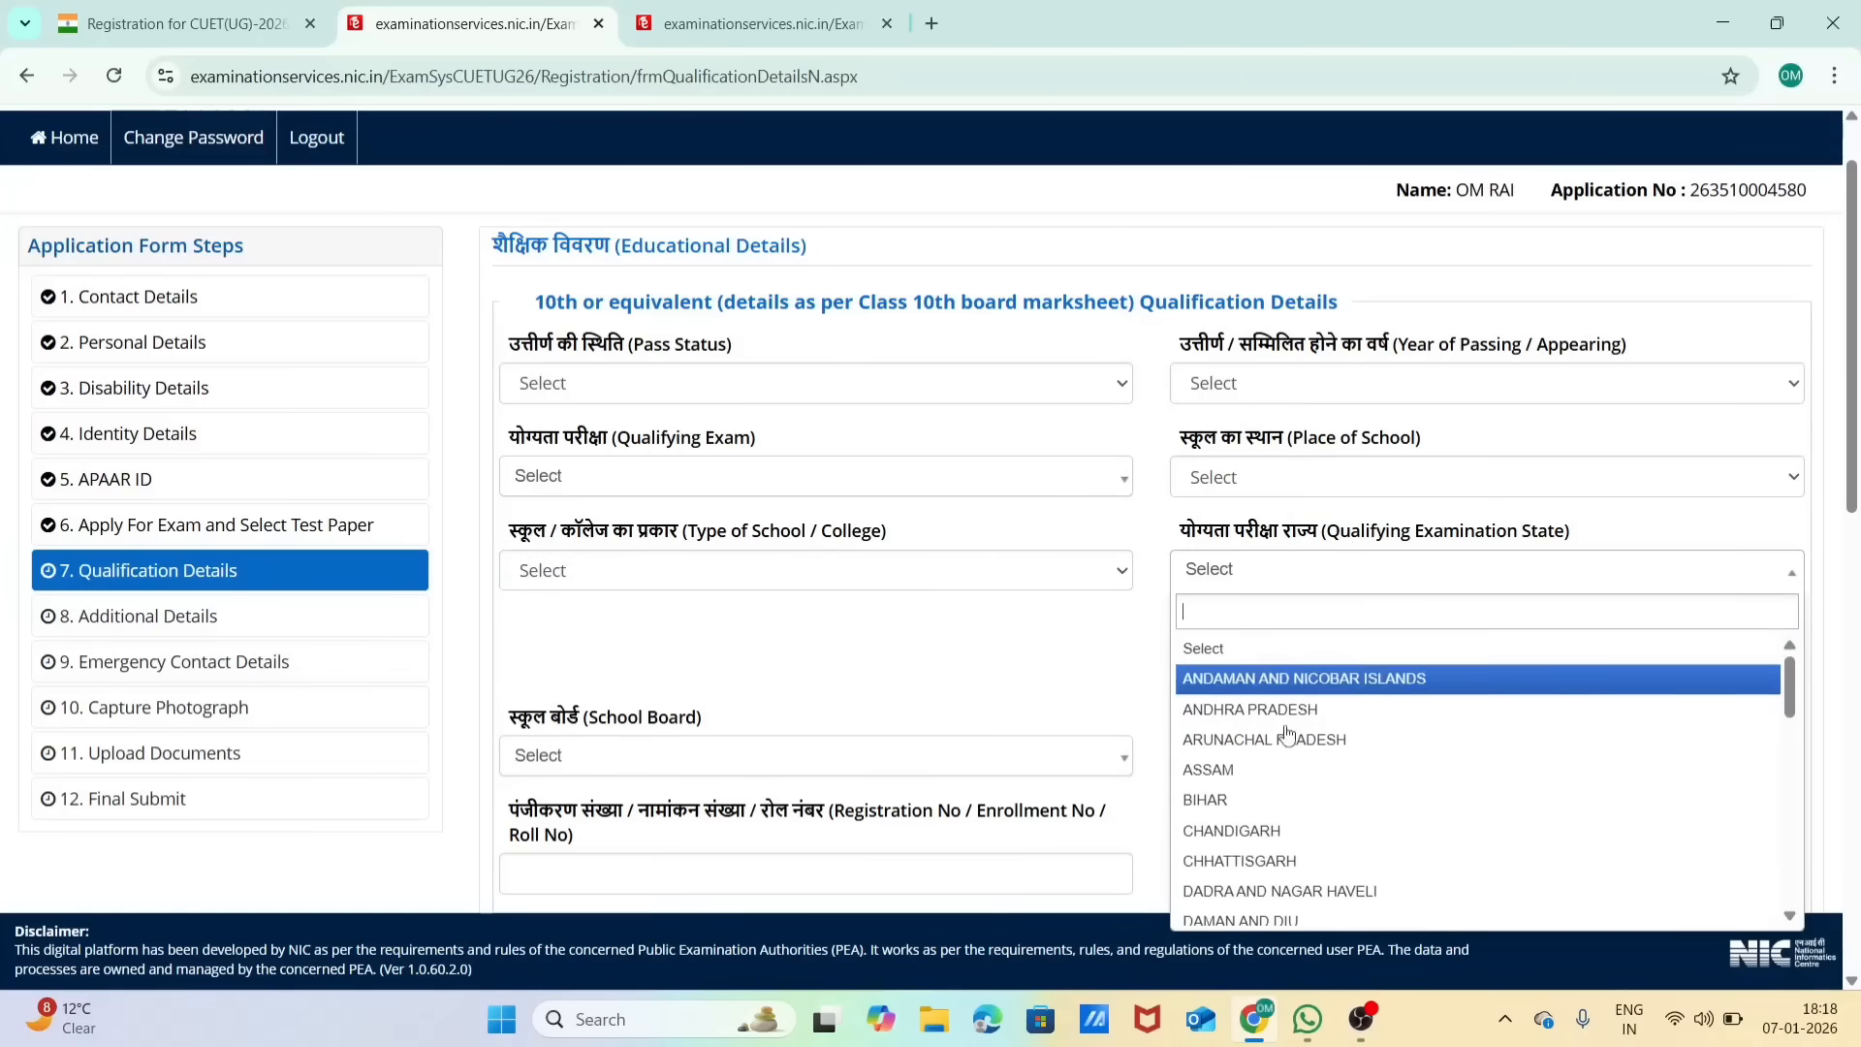
left_click(1281, 540)
Step: Examine the Class 10th fields for examination district, result mode, school board, roll number, and school name, address and PIN code
scroll(1282, 542, "down", 1)
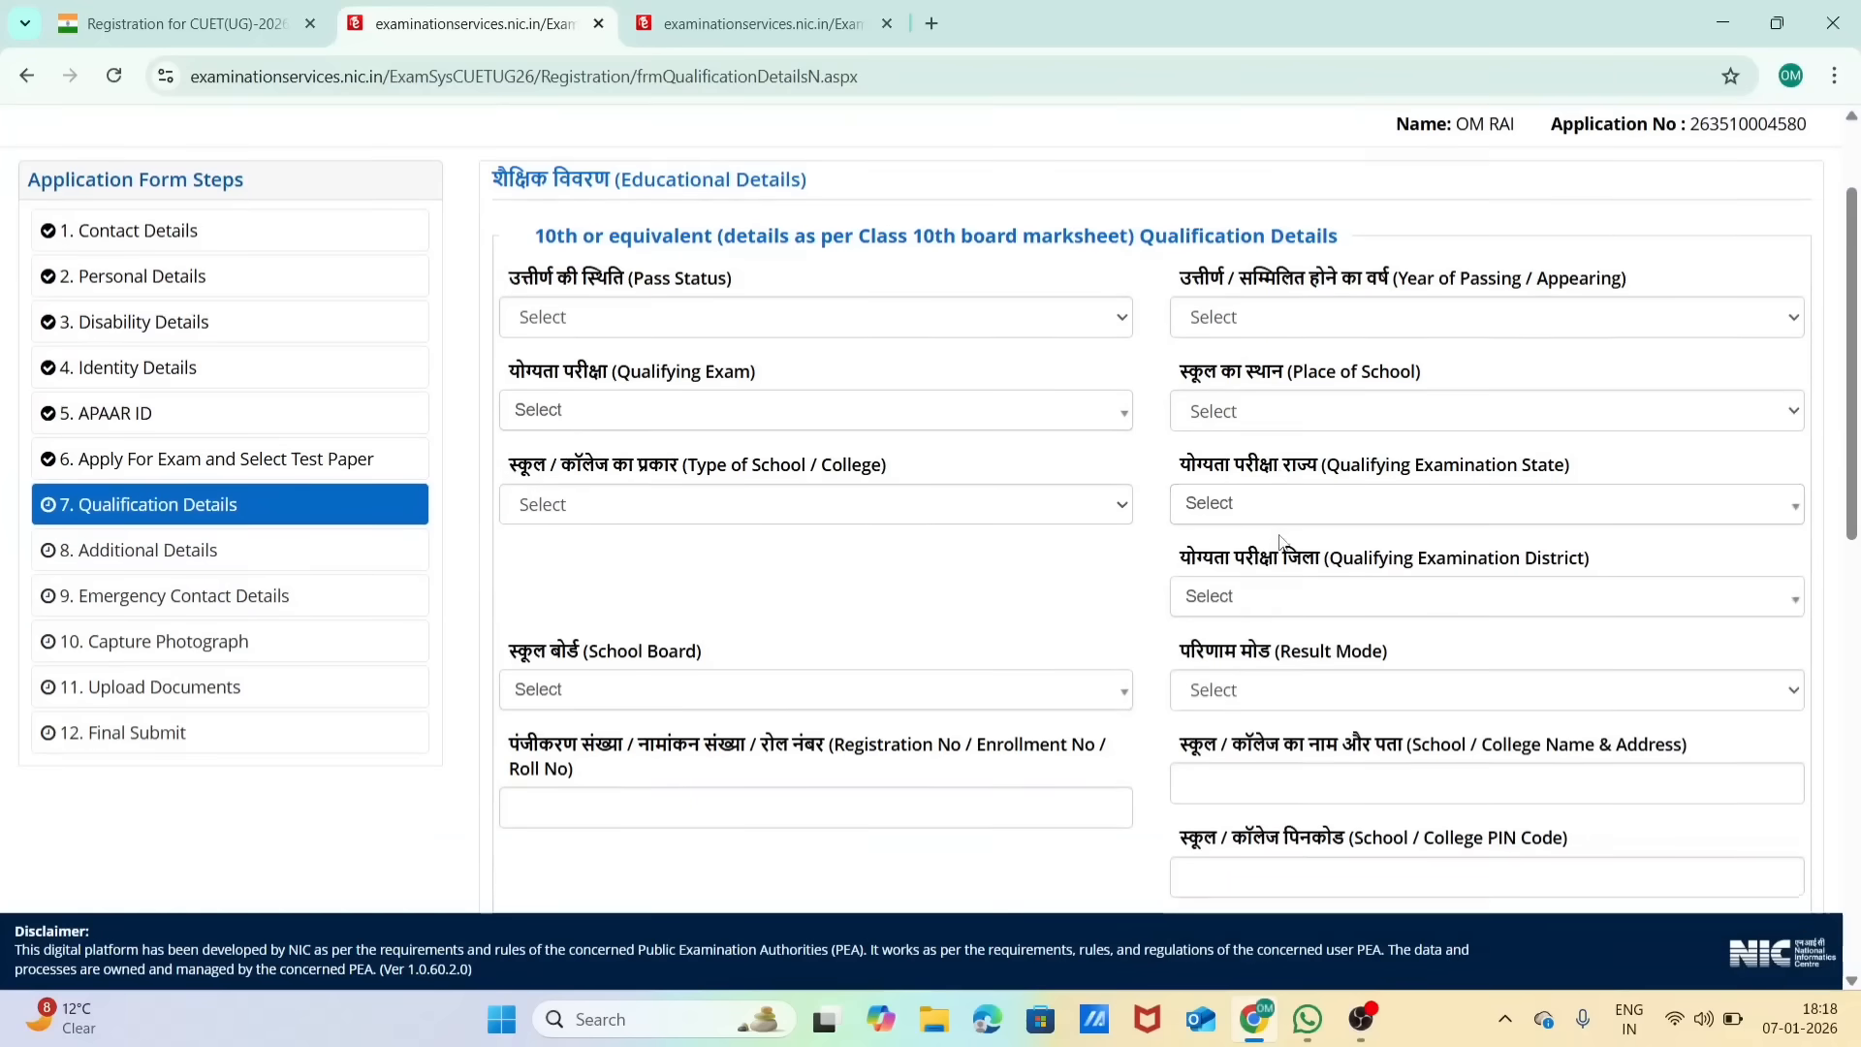
left_click(1279, 593)
left_click(1279, 594)
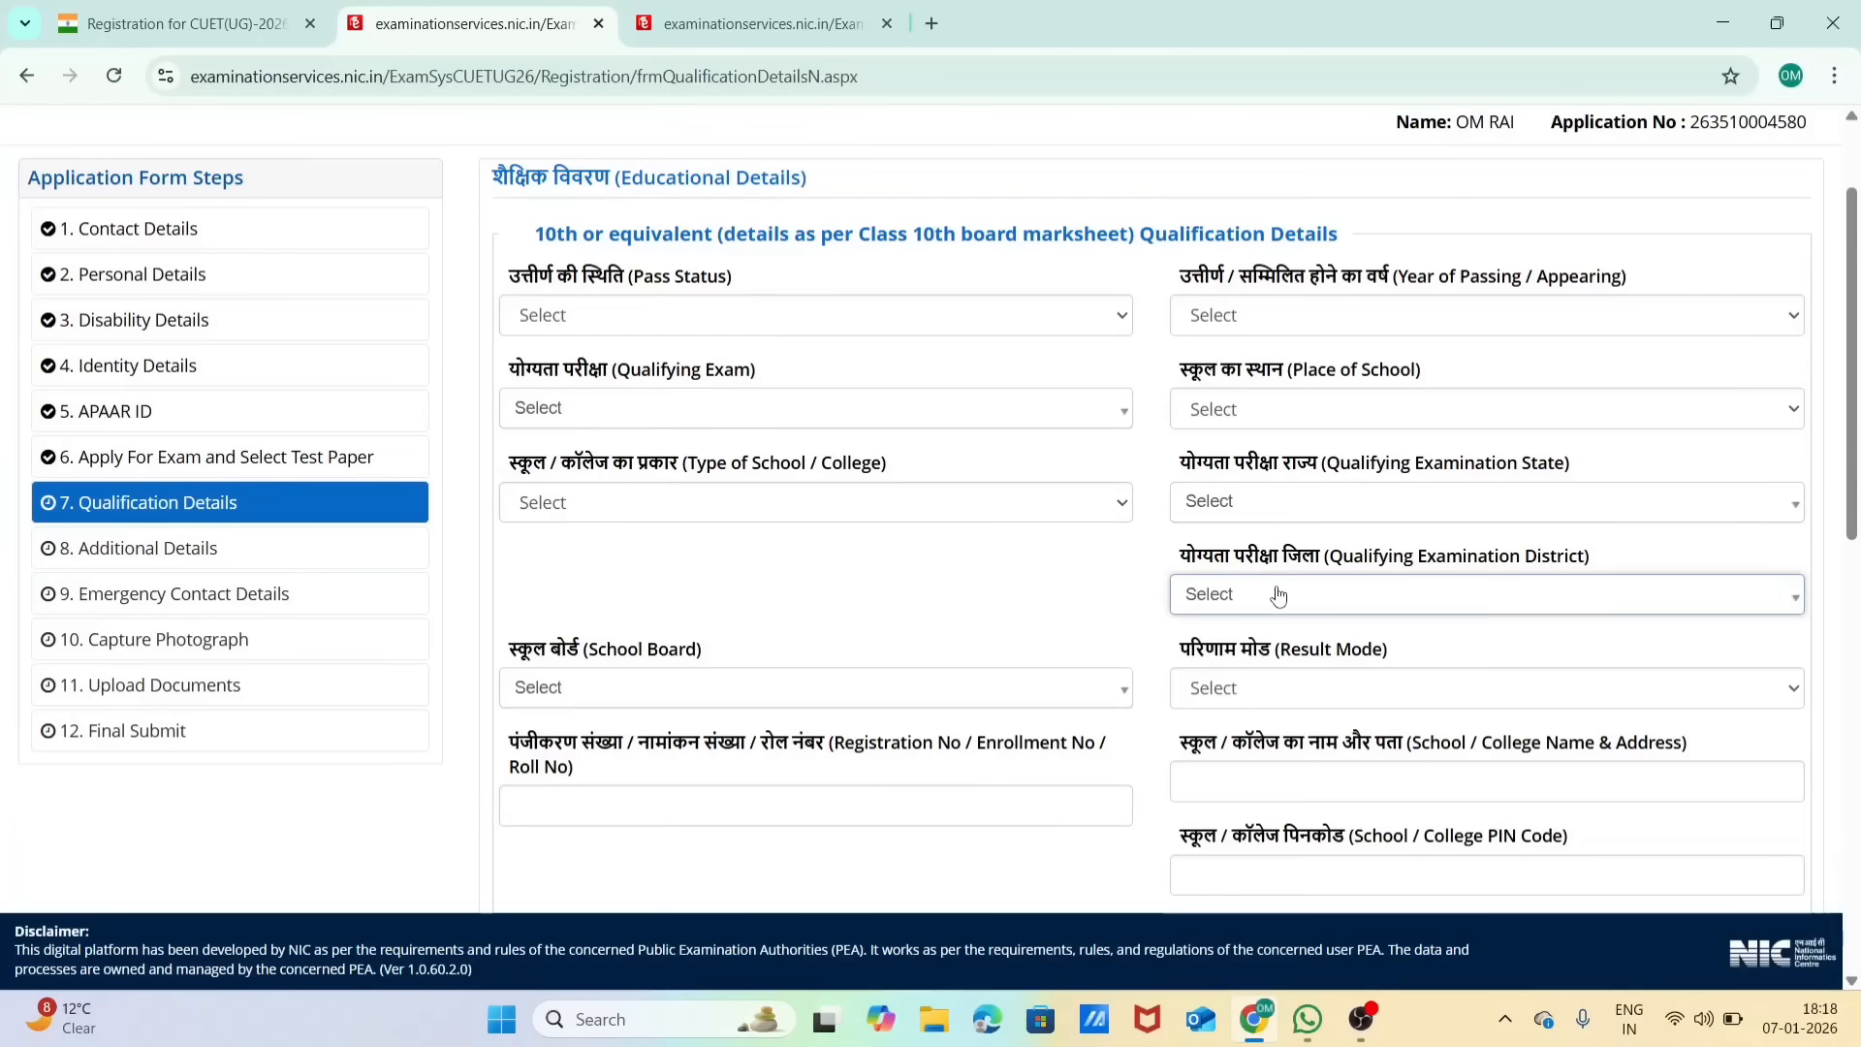
scroll(1280, 594, "down", 1)
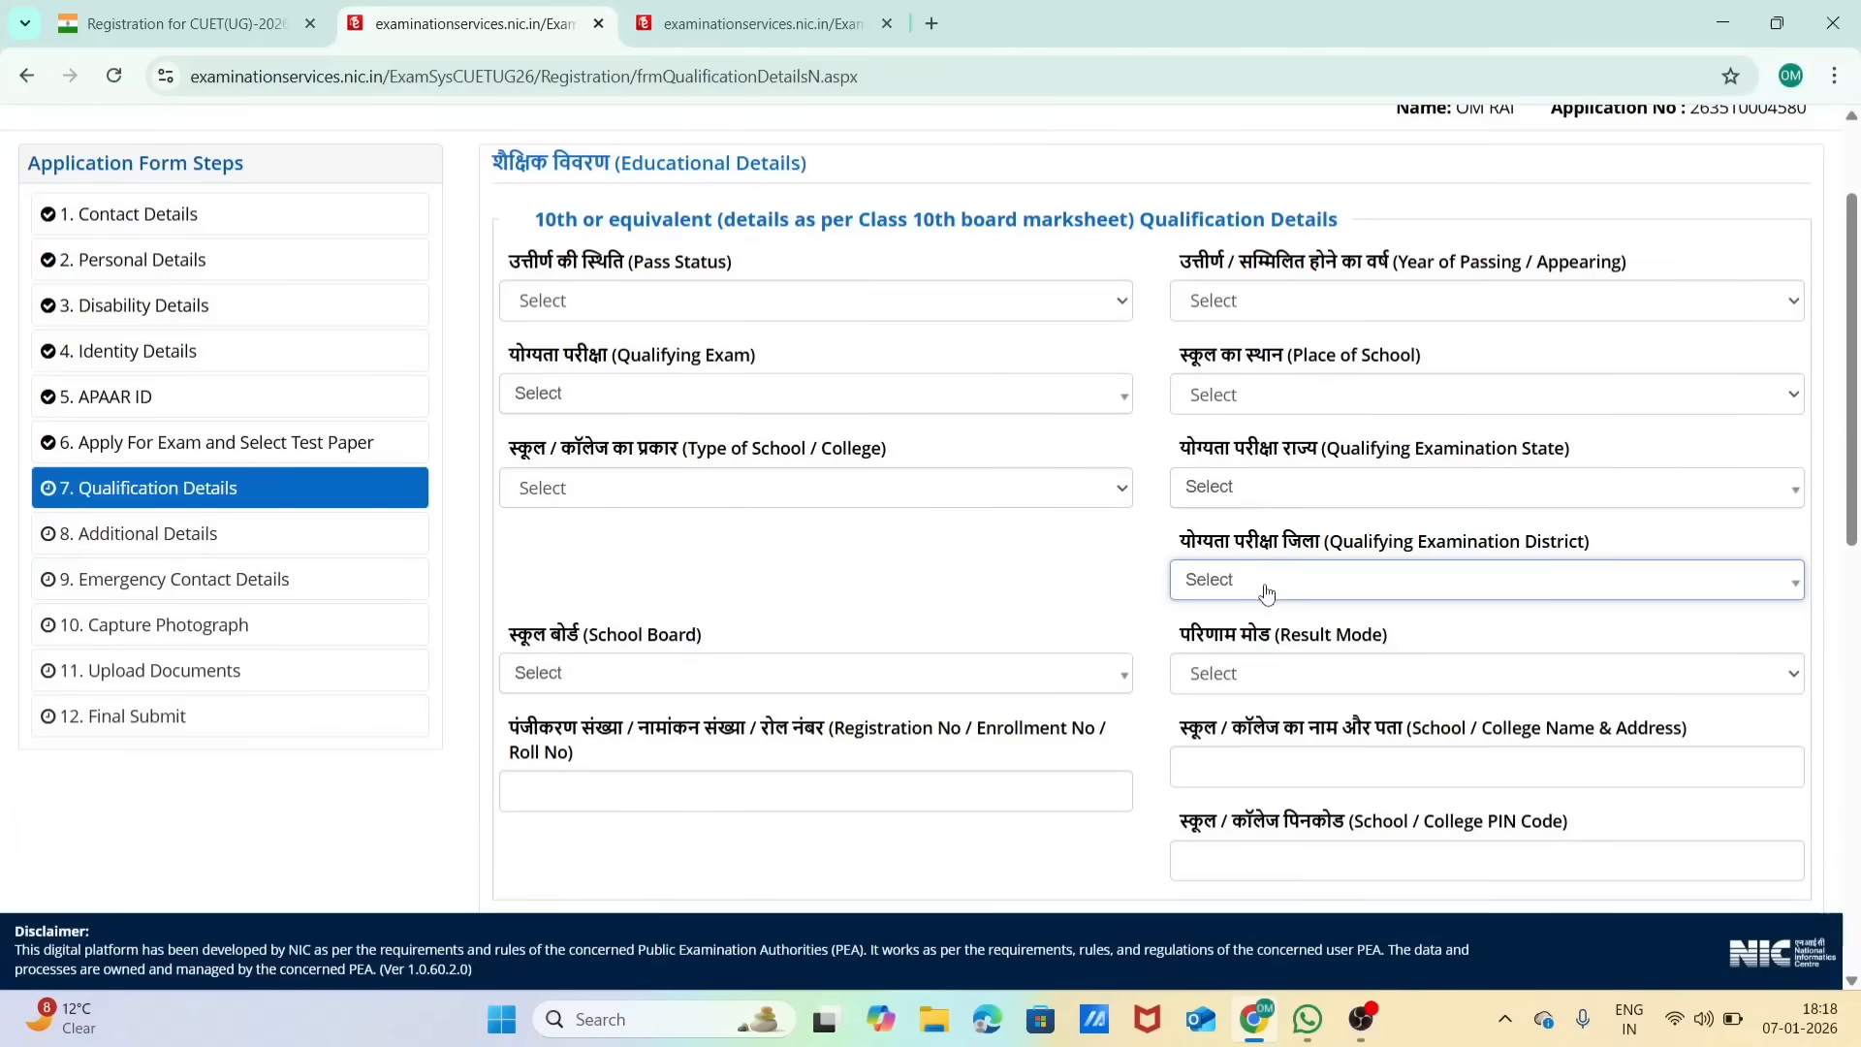
scroll(1266, 593, "down", 1)
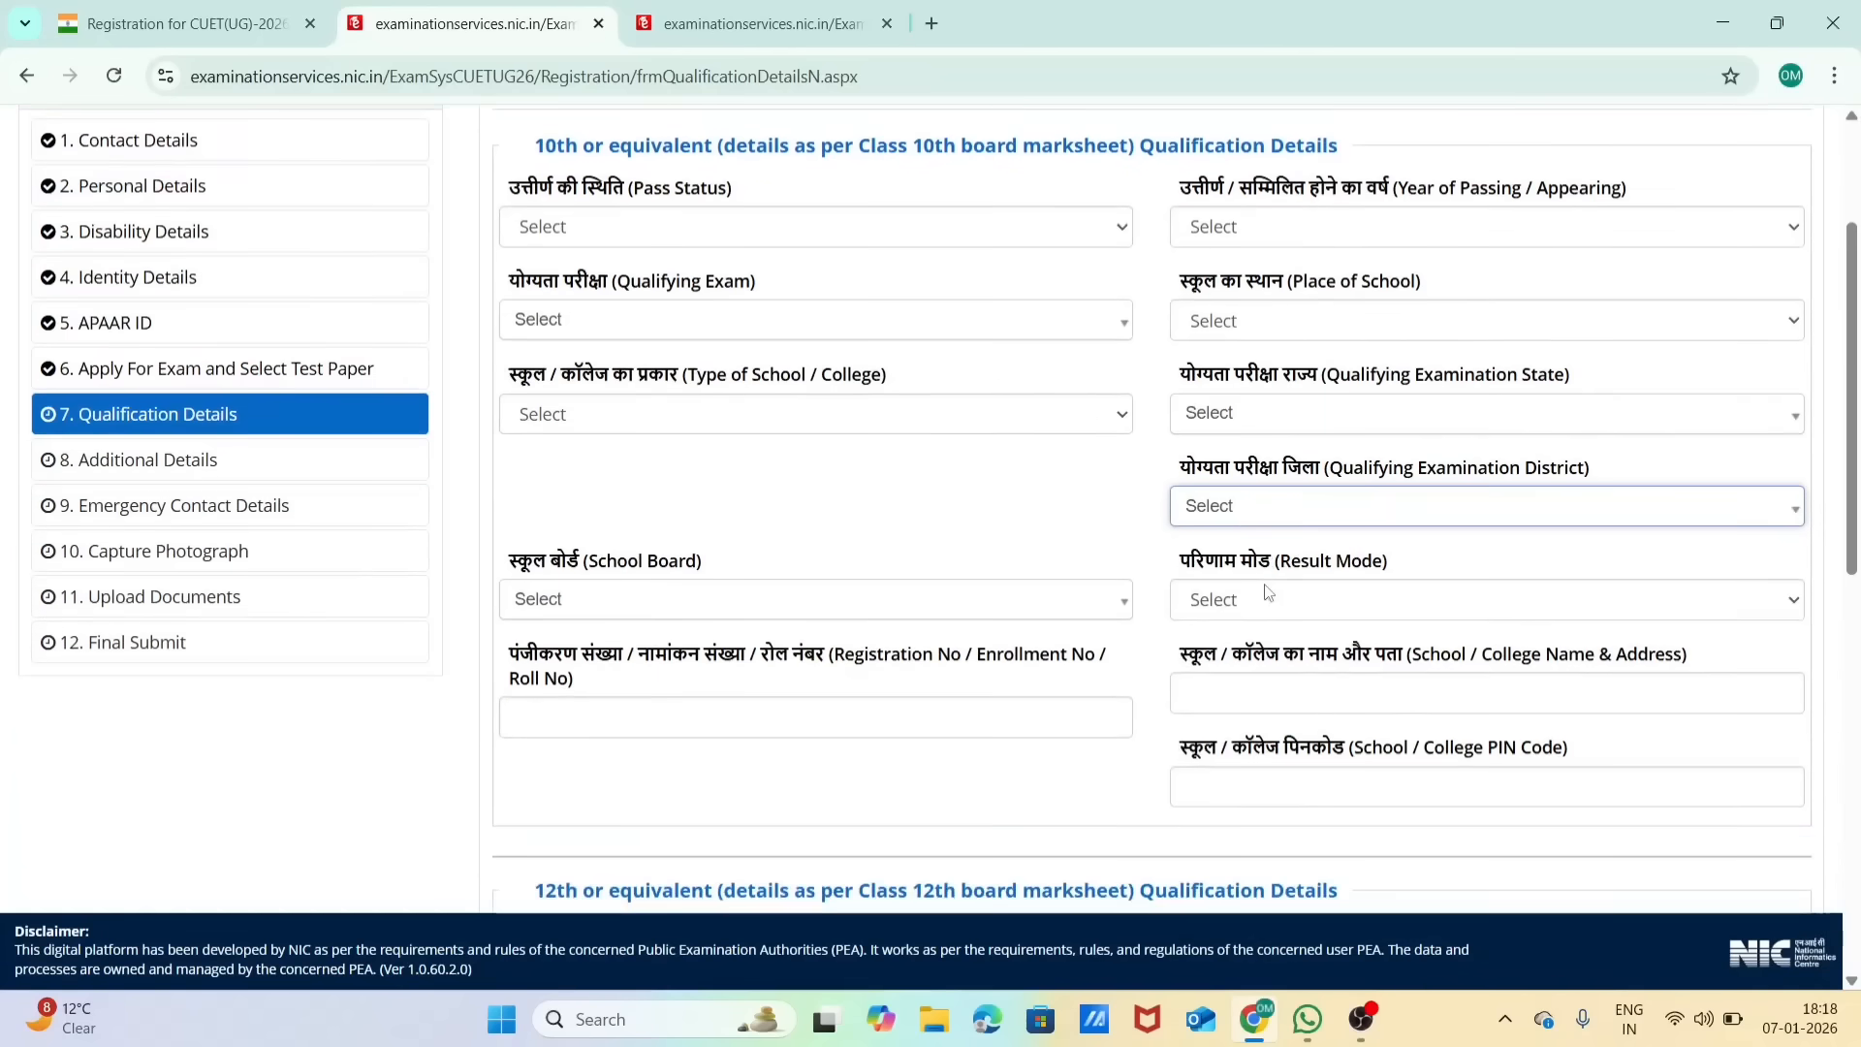
left_click(1267, 593)
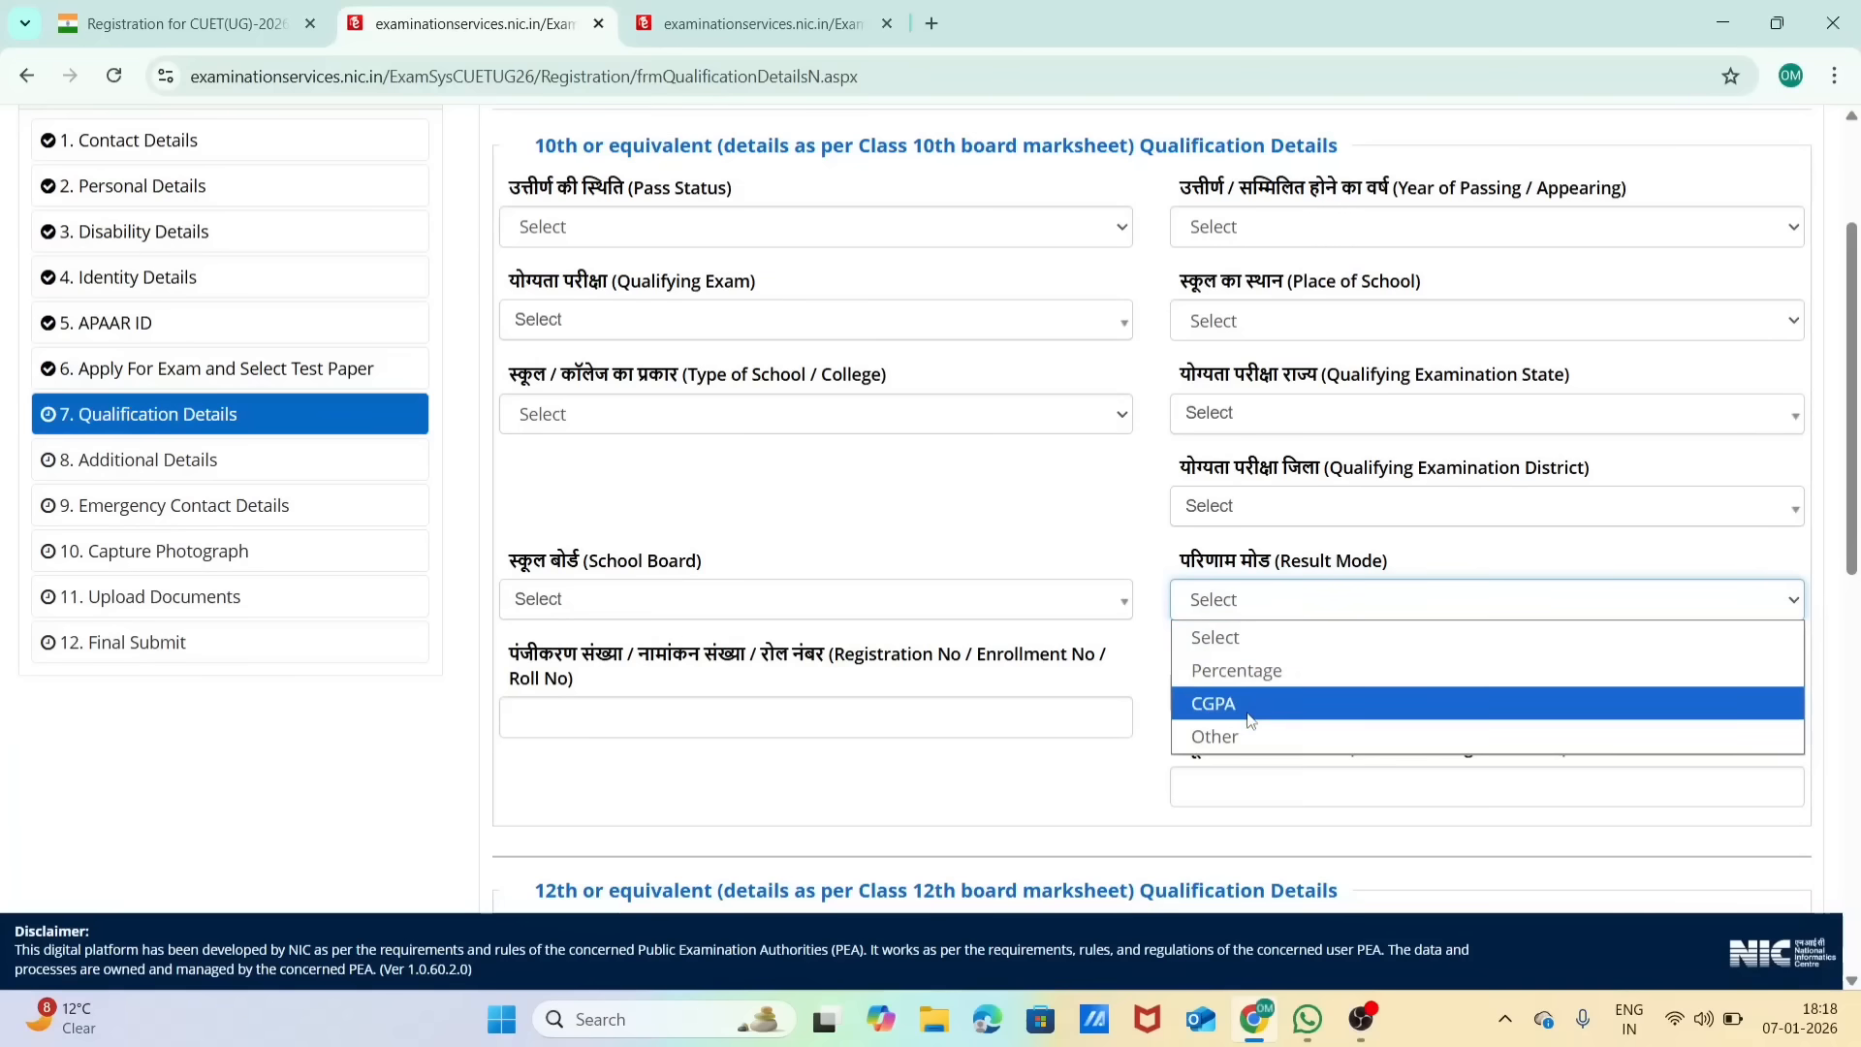
left_click(1281, 506)
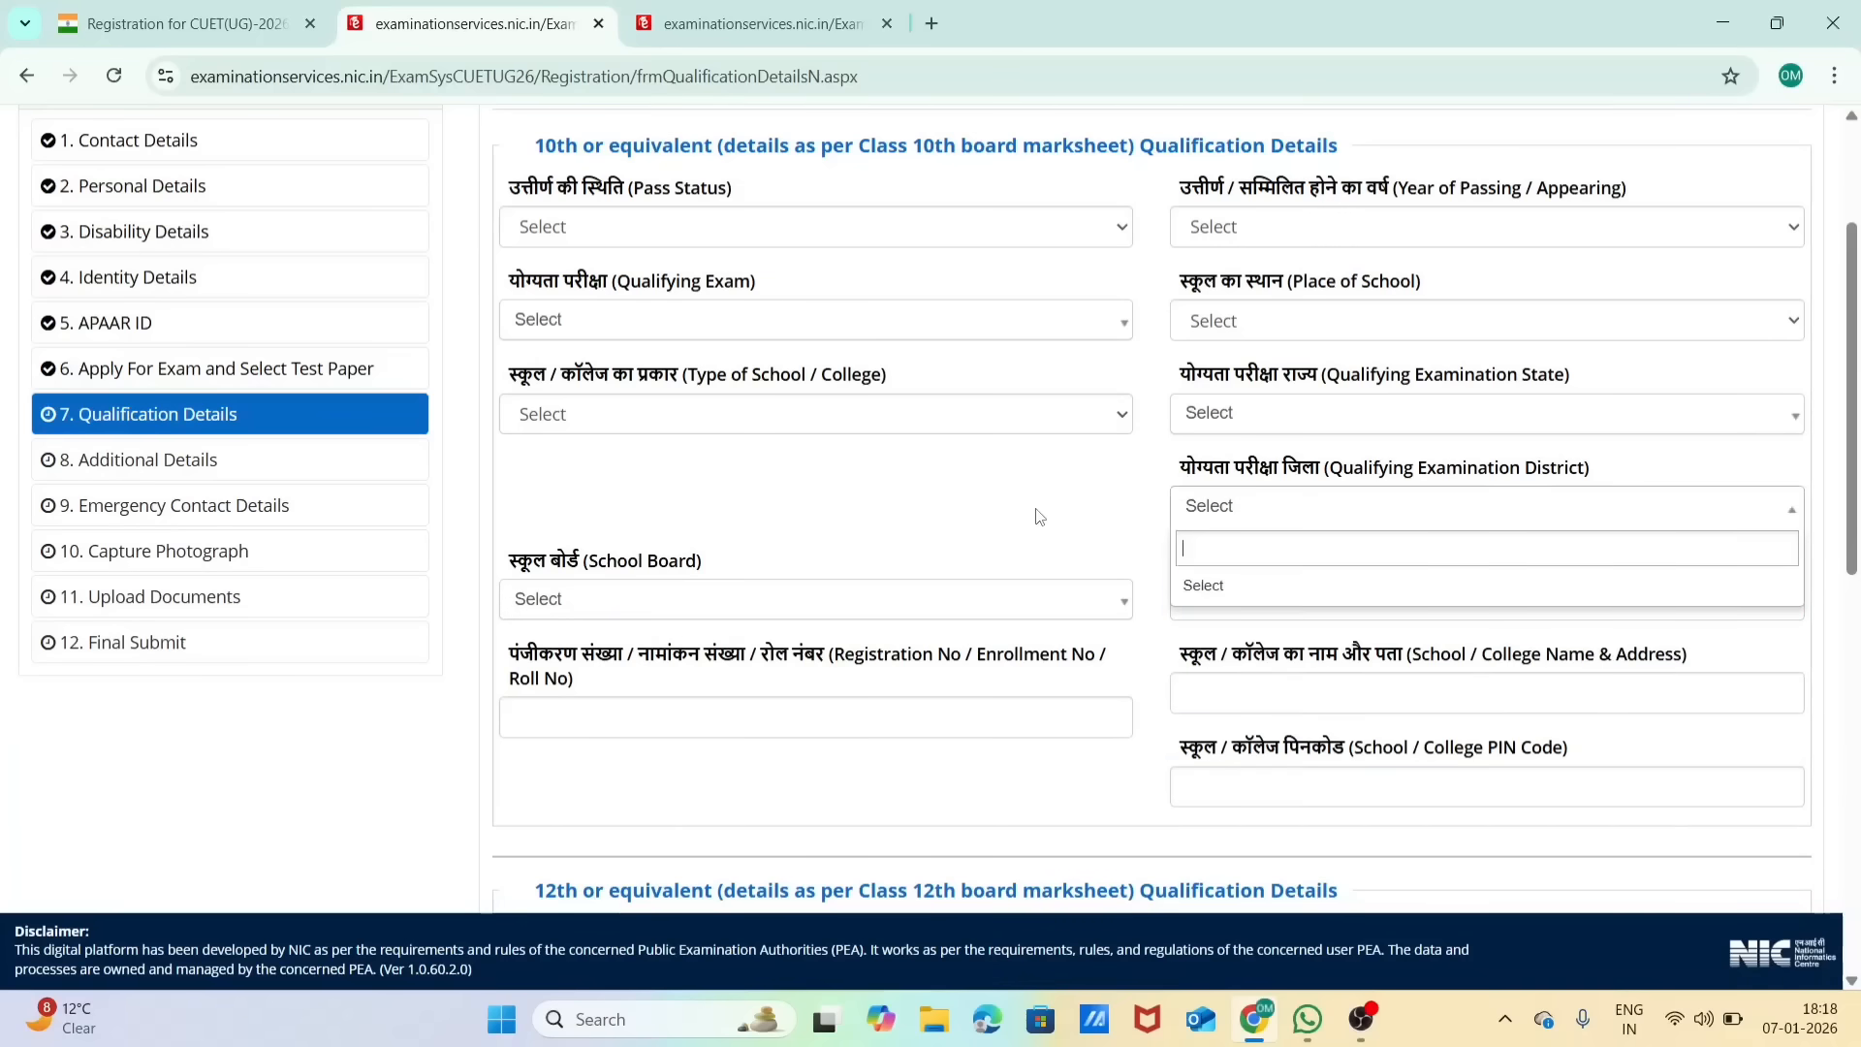
scroll(1037, 513, "down", 3)
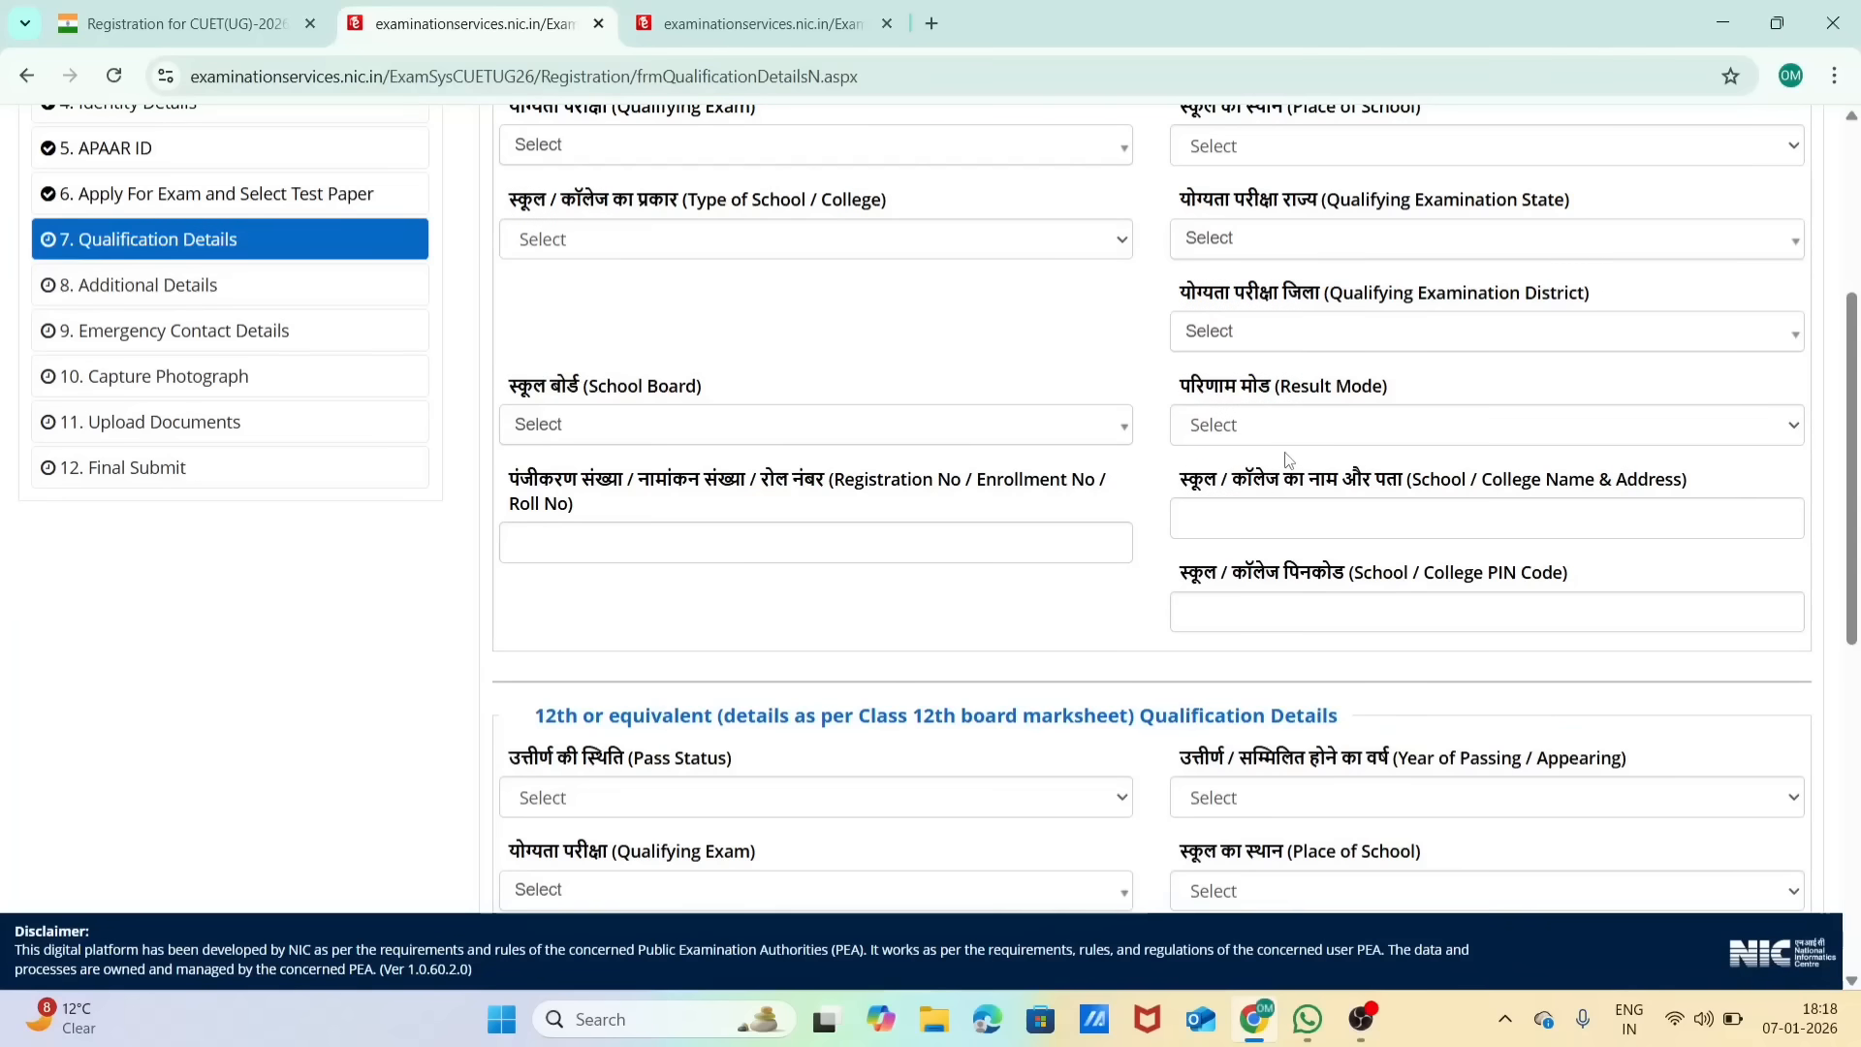
left_click(994, 419)
left_click(959, 423)
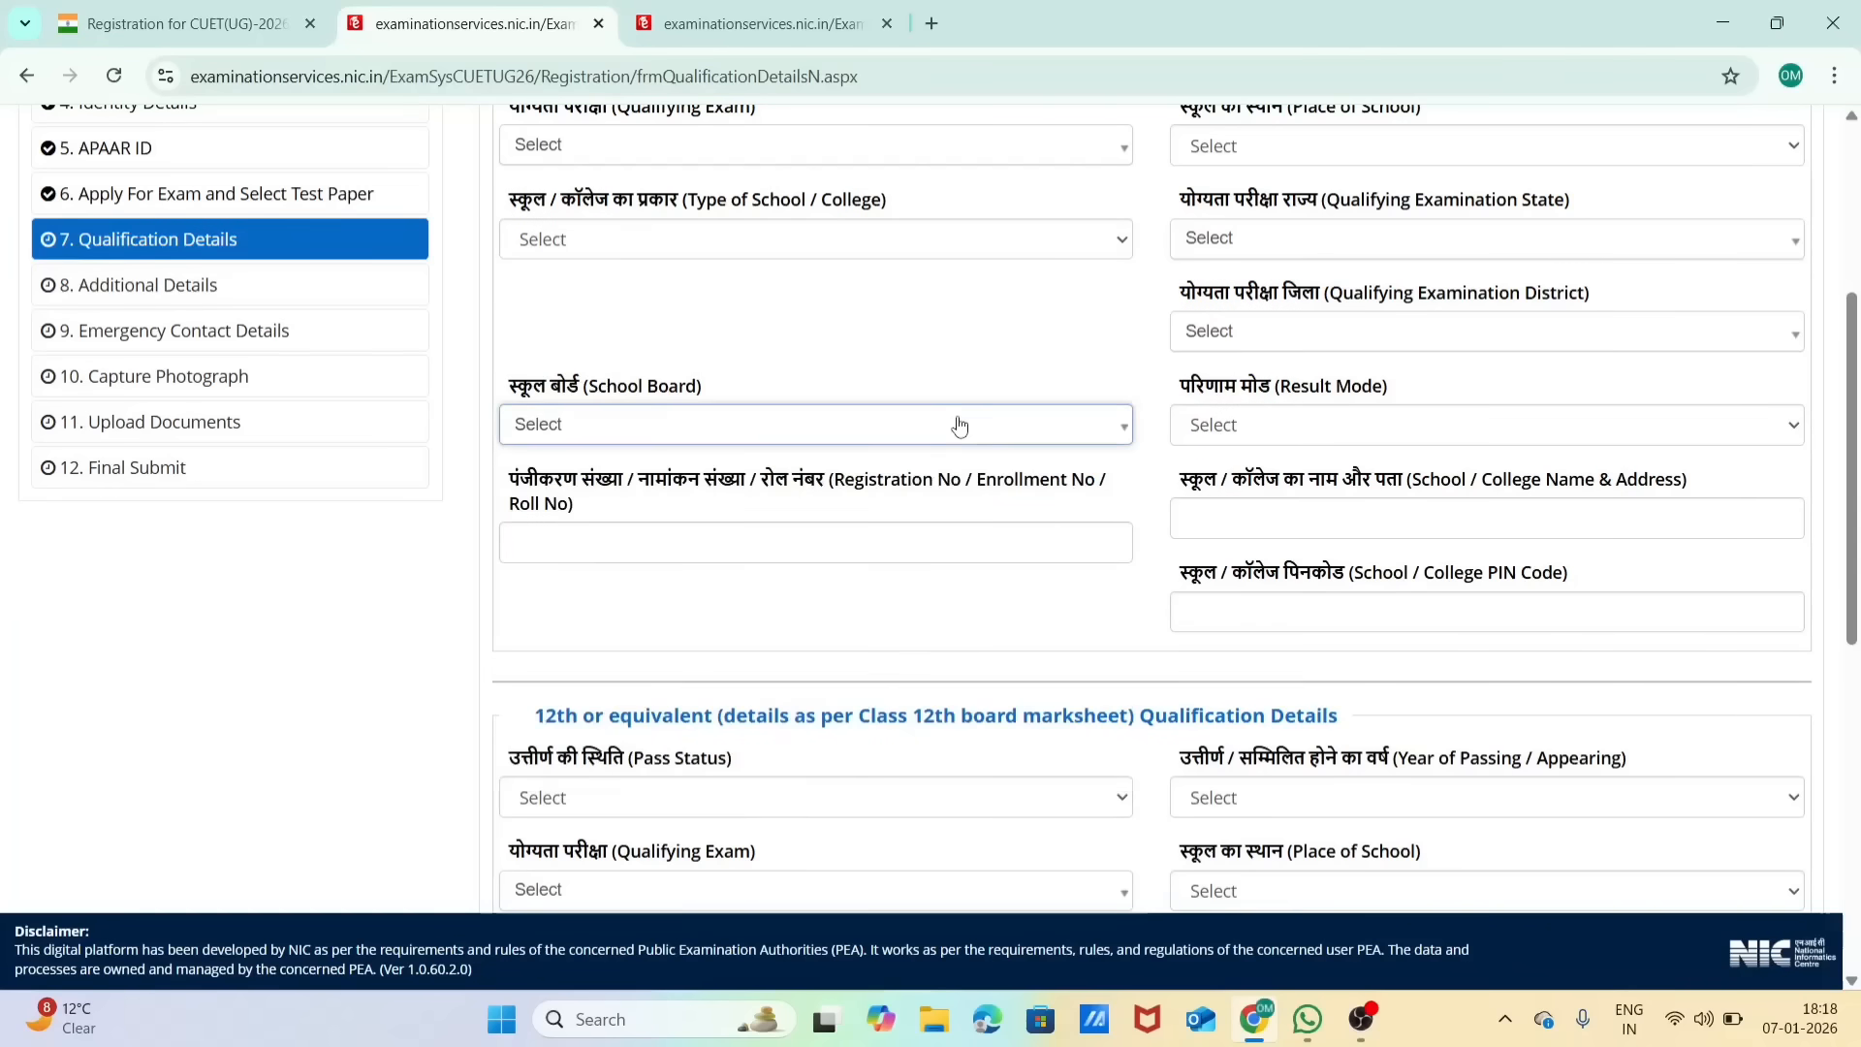
left_click(885, 549)
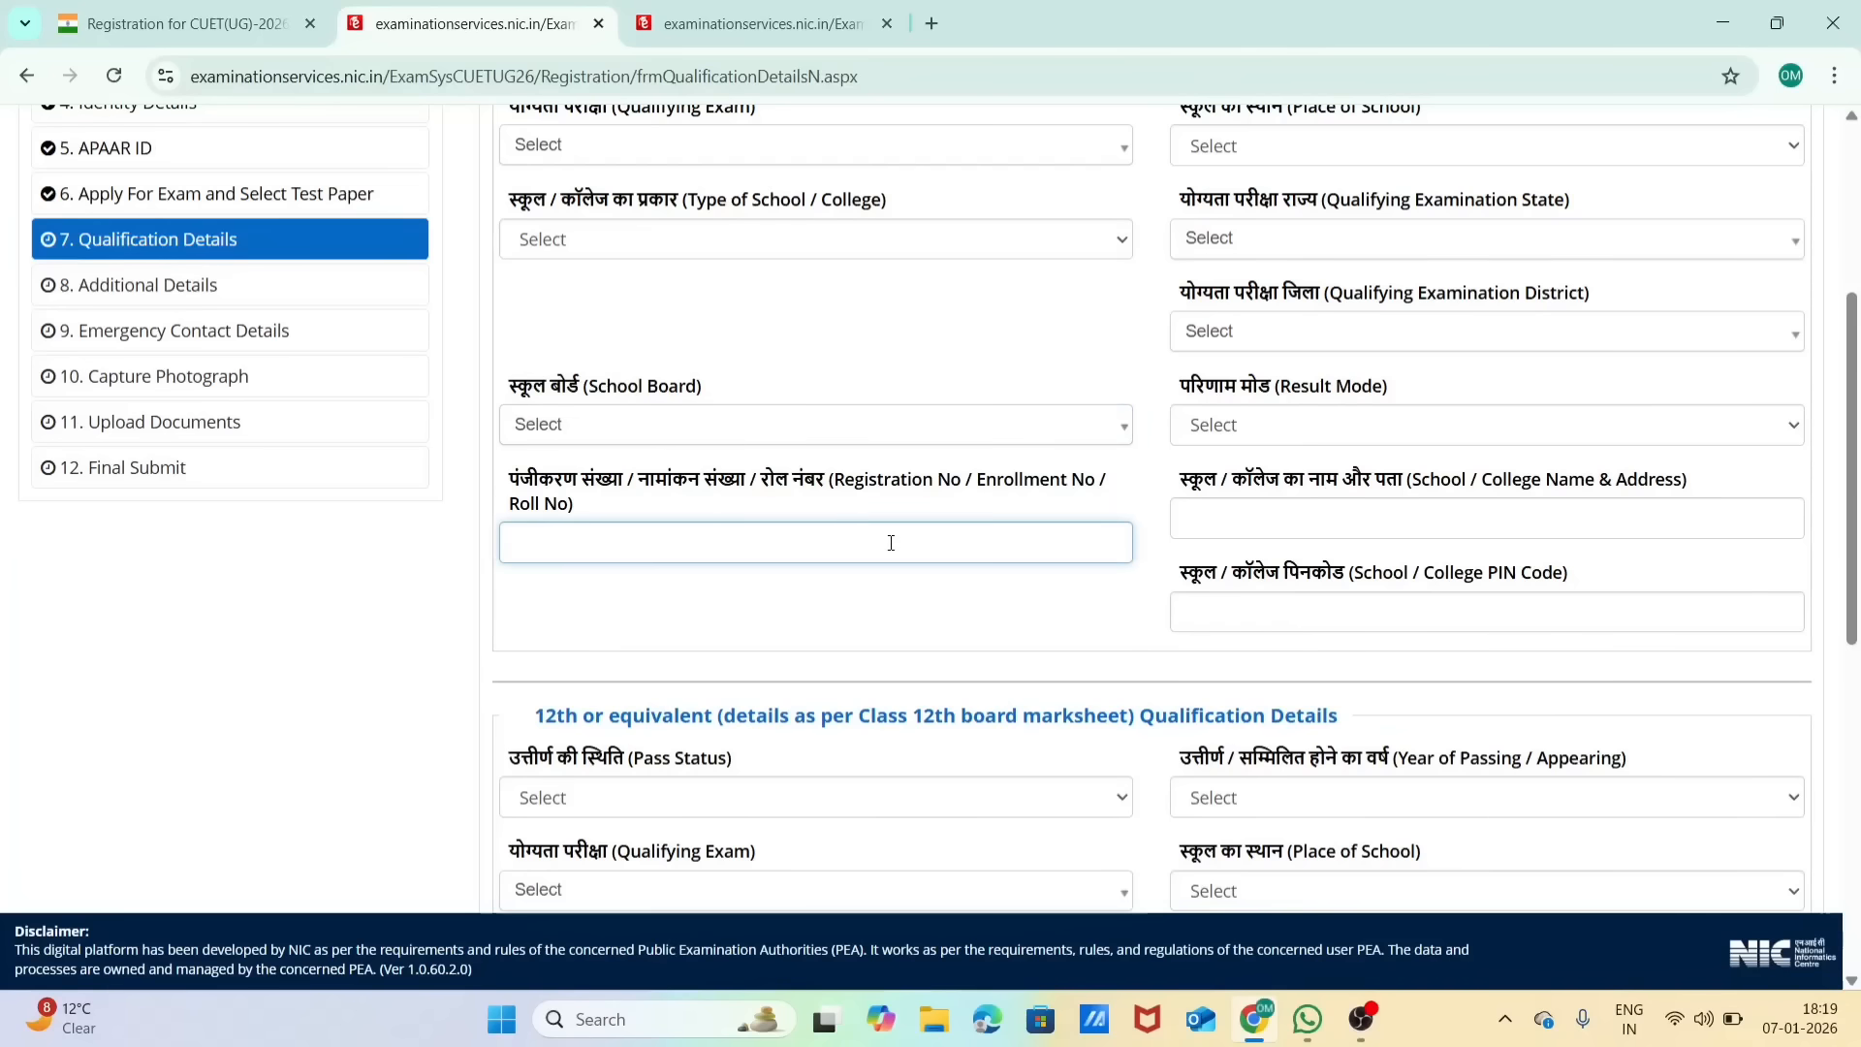
left_click(1224, 517)
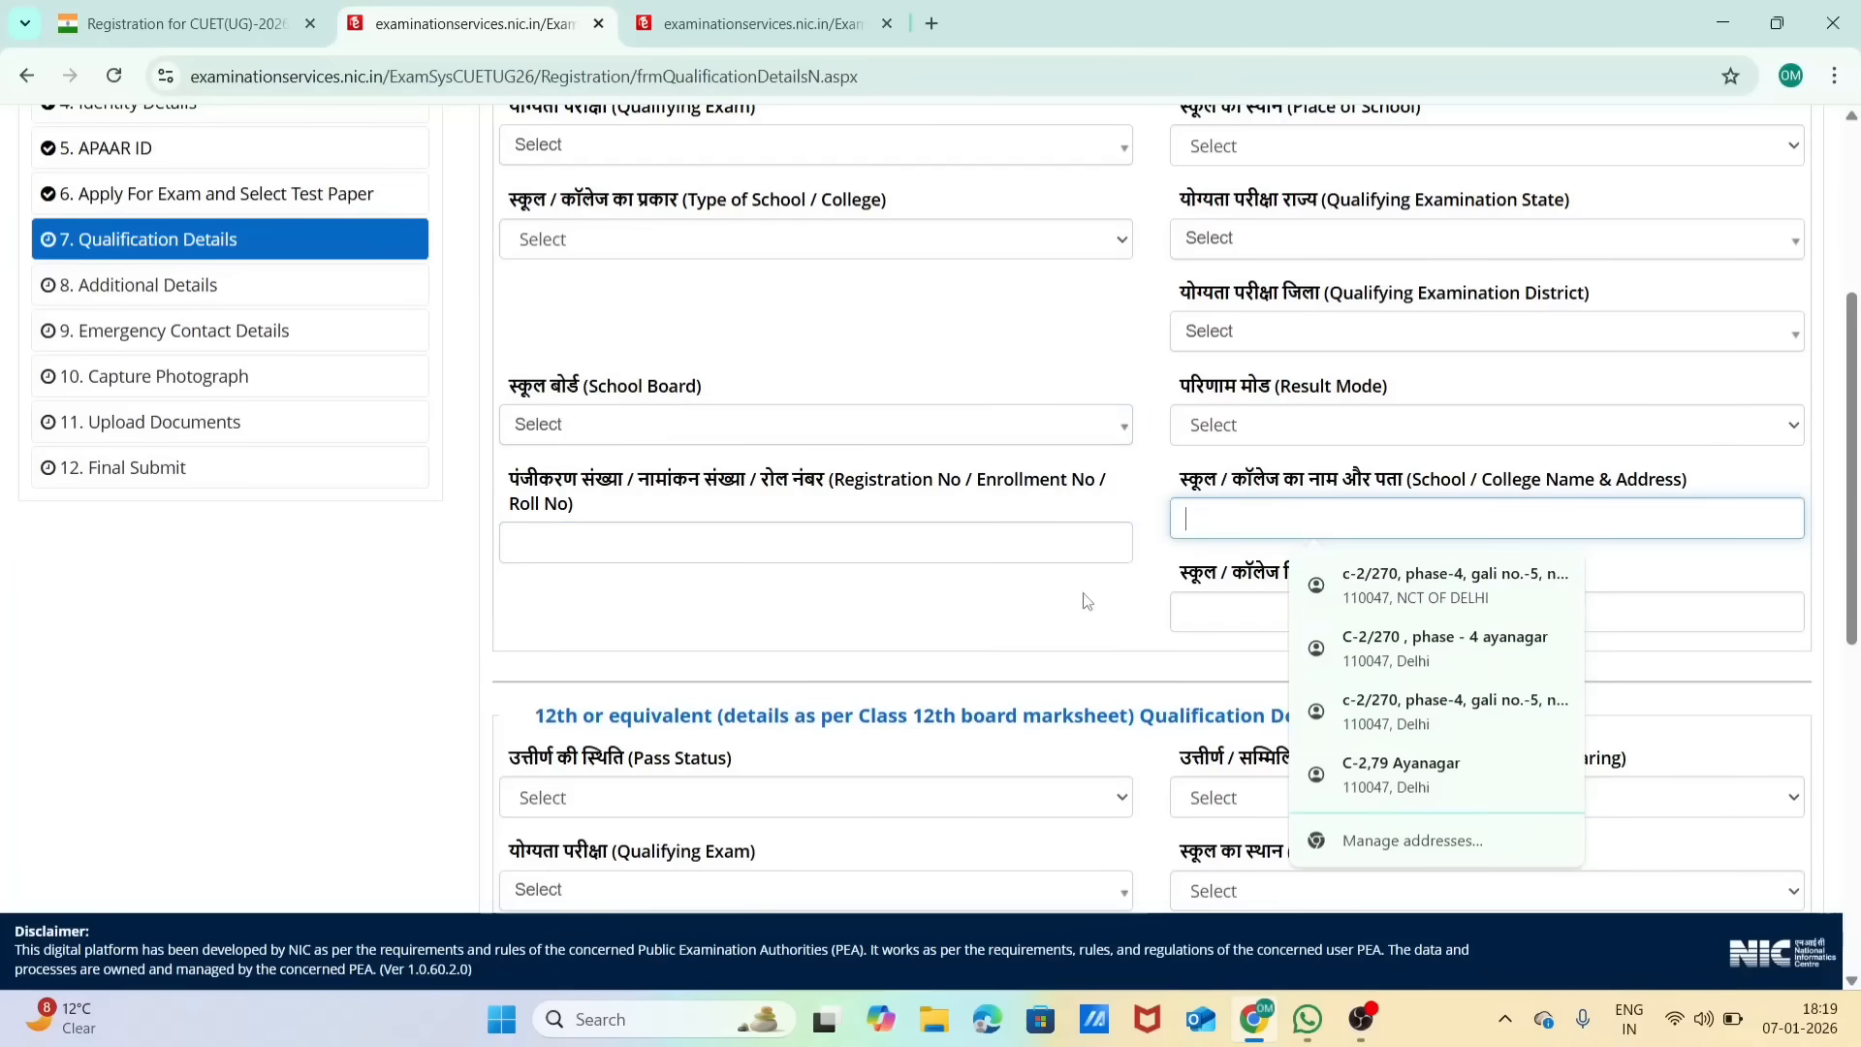
left_click(1040, 643)
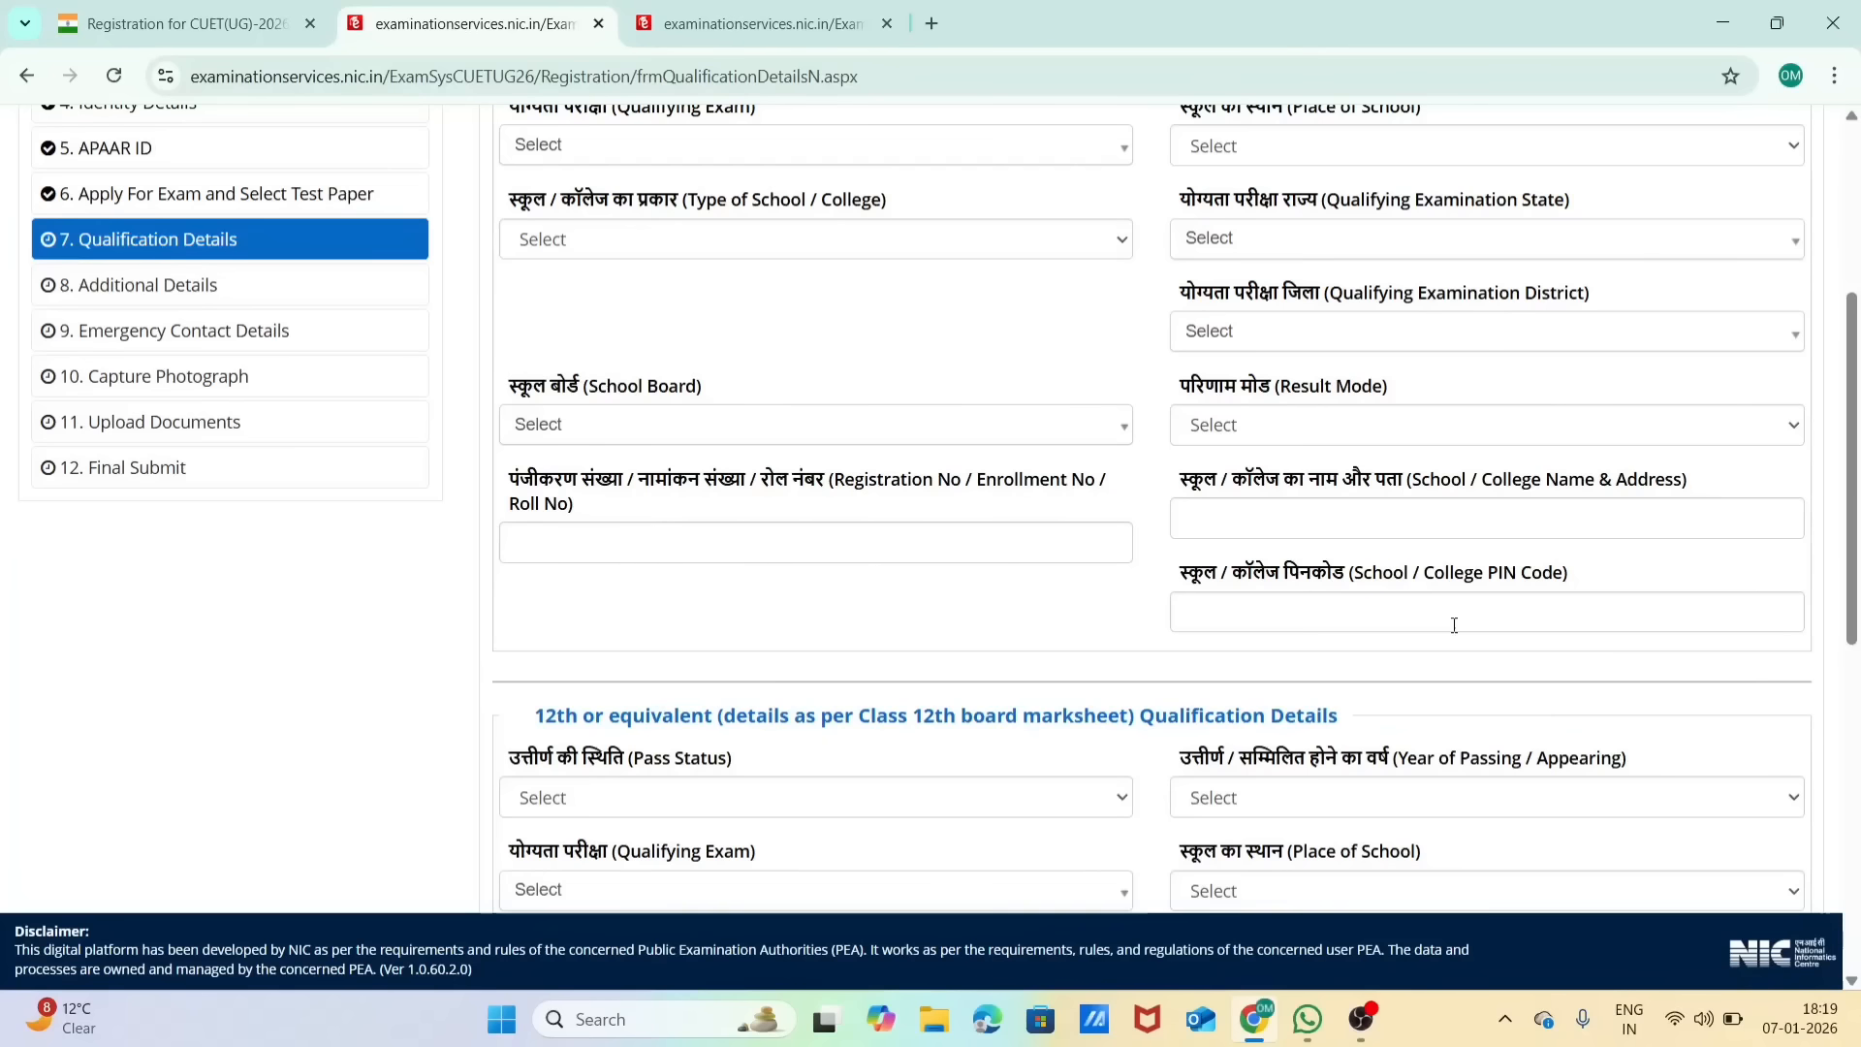
Step: Review the Class 12th qualification fields, including pass status and year of passing or appearing, down to the CAPTCHA section
scroll(1454, 625, "down", 6)
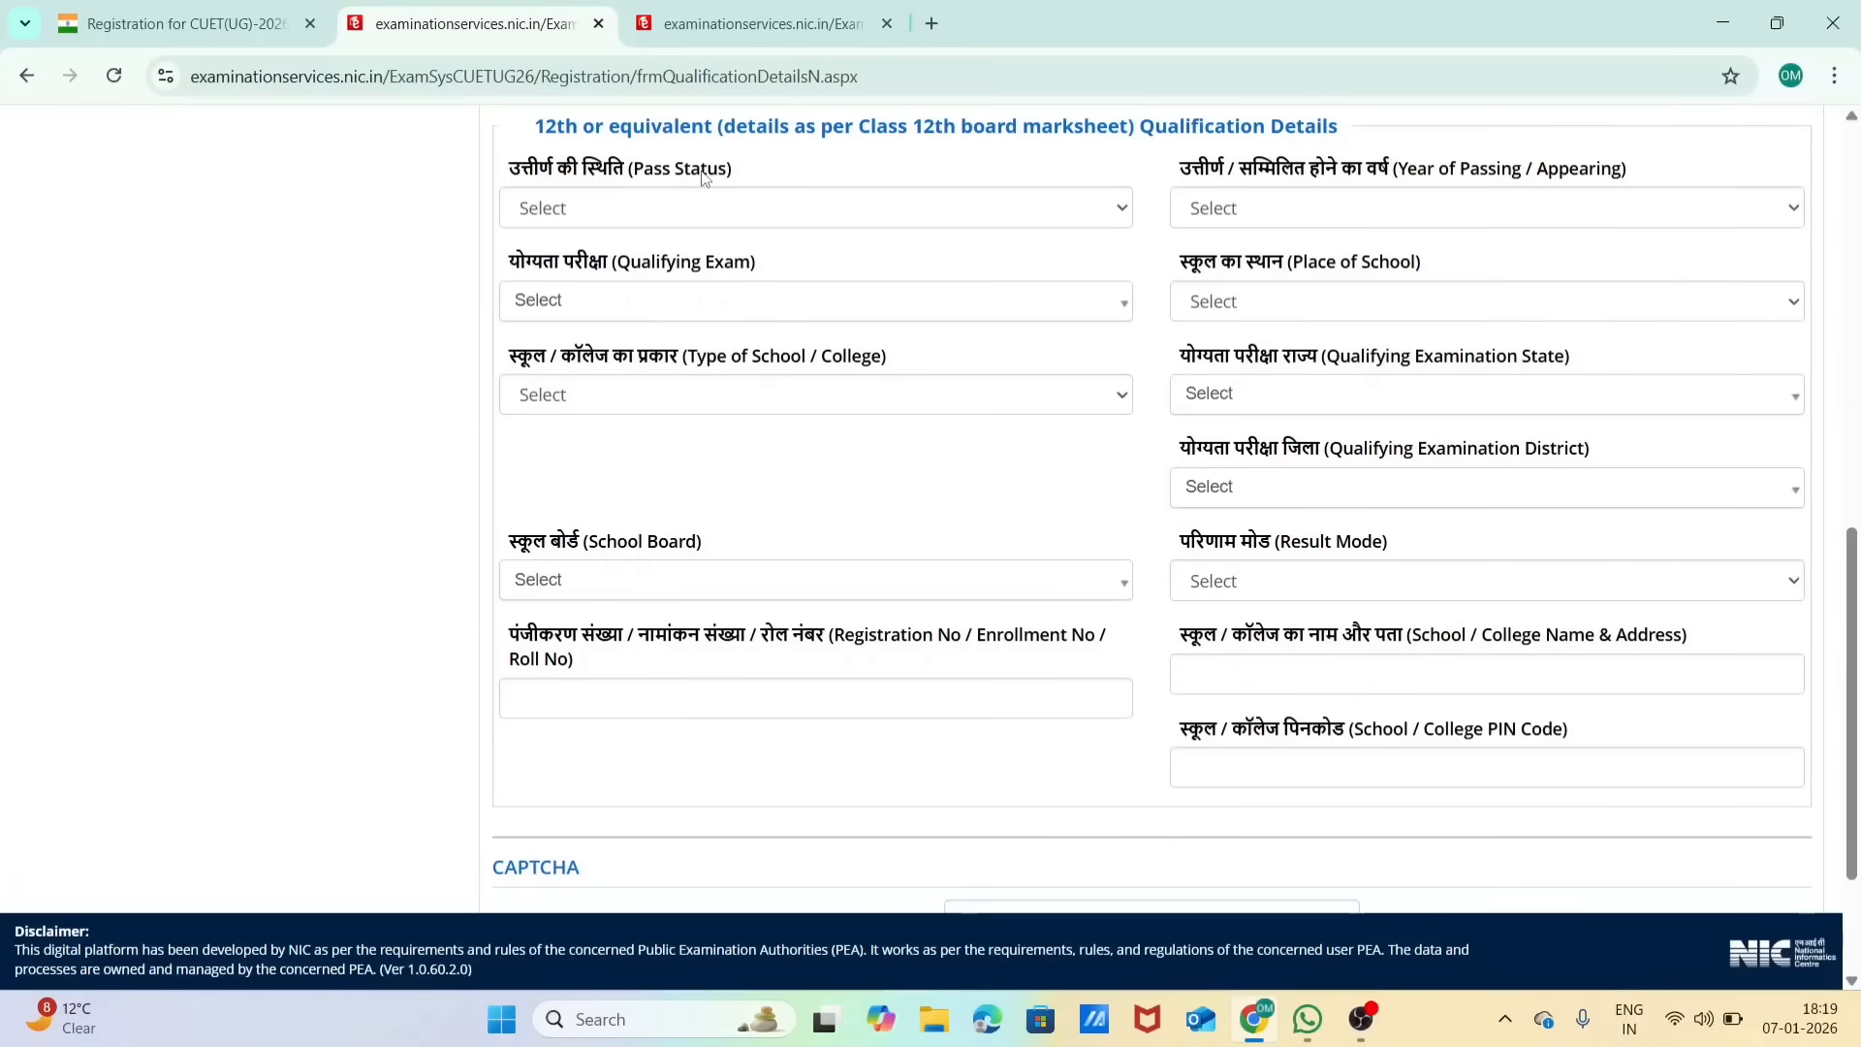
left_click(735, 205)
left_click(736, 204)
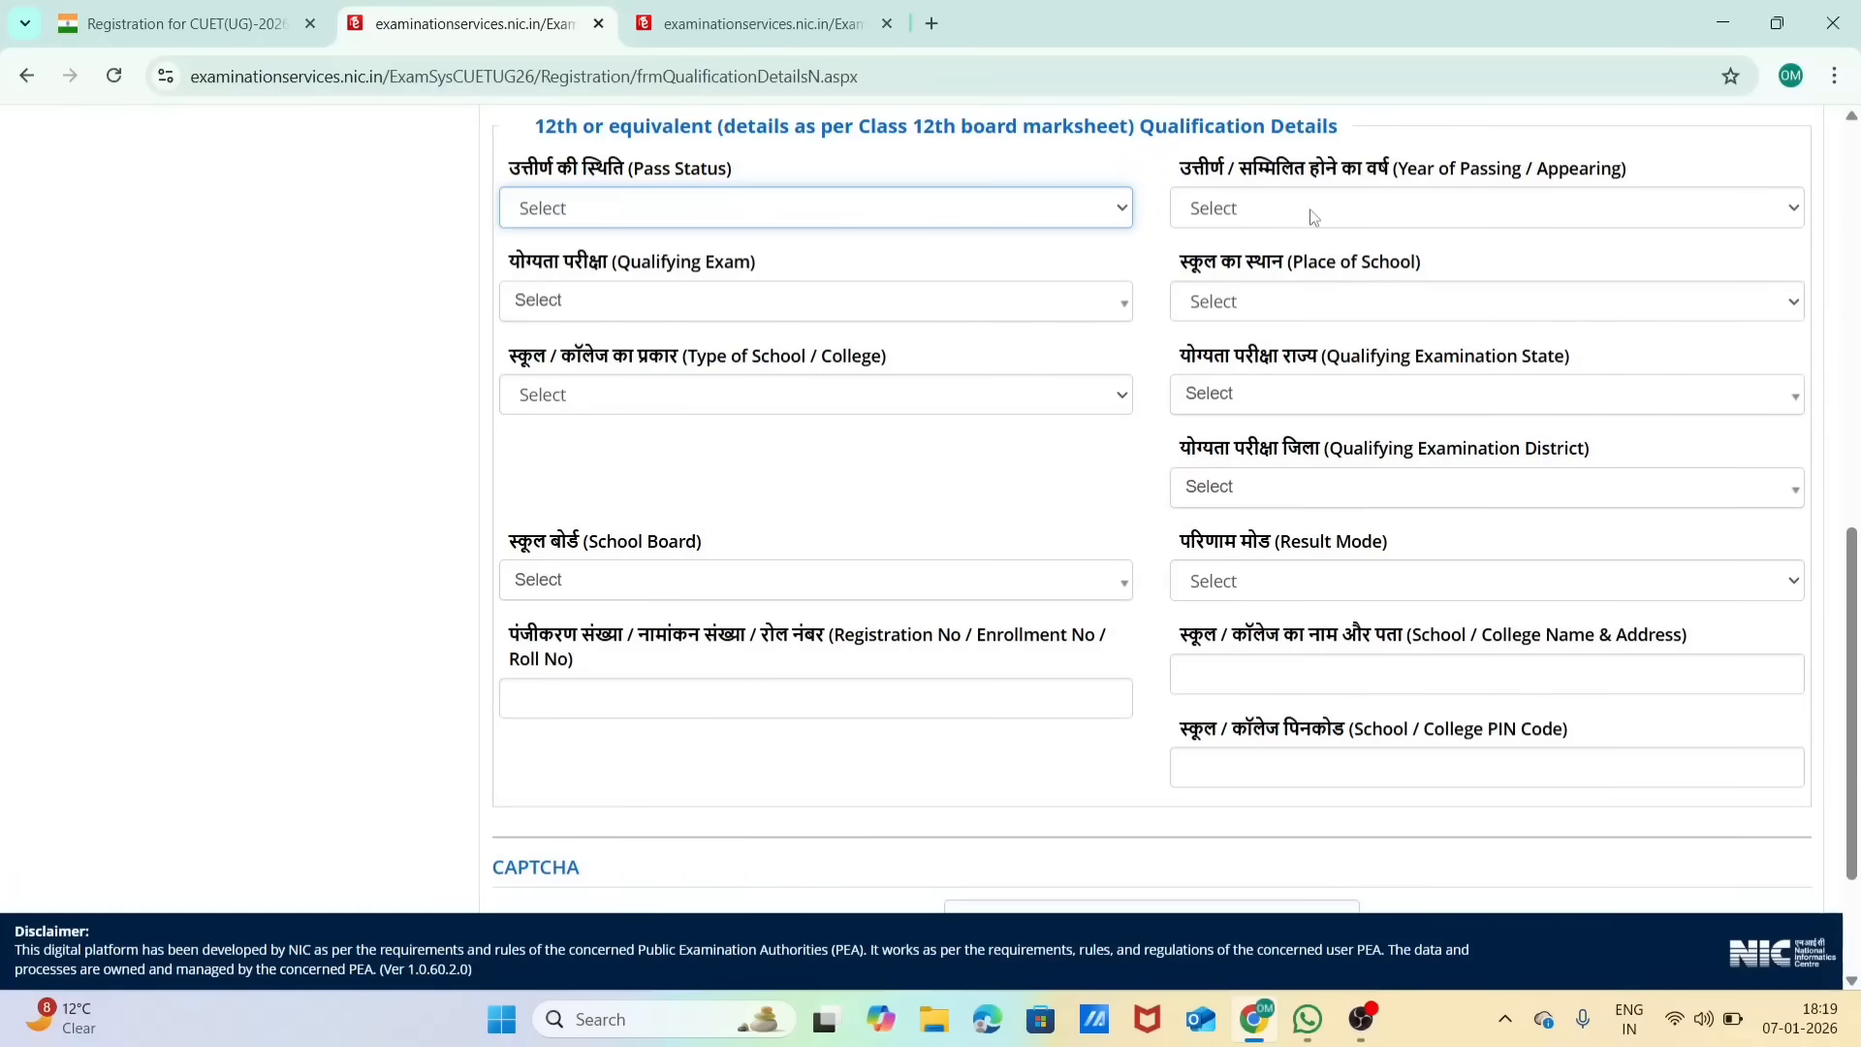
left_click(1341, 212)
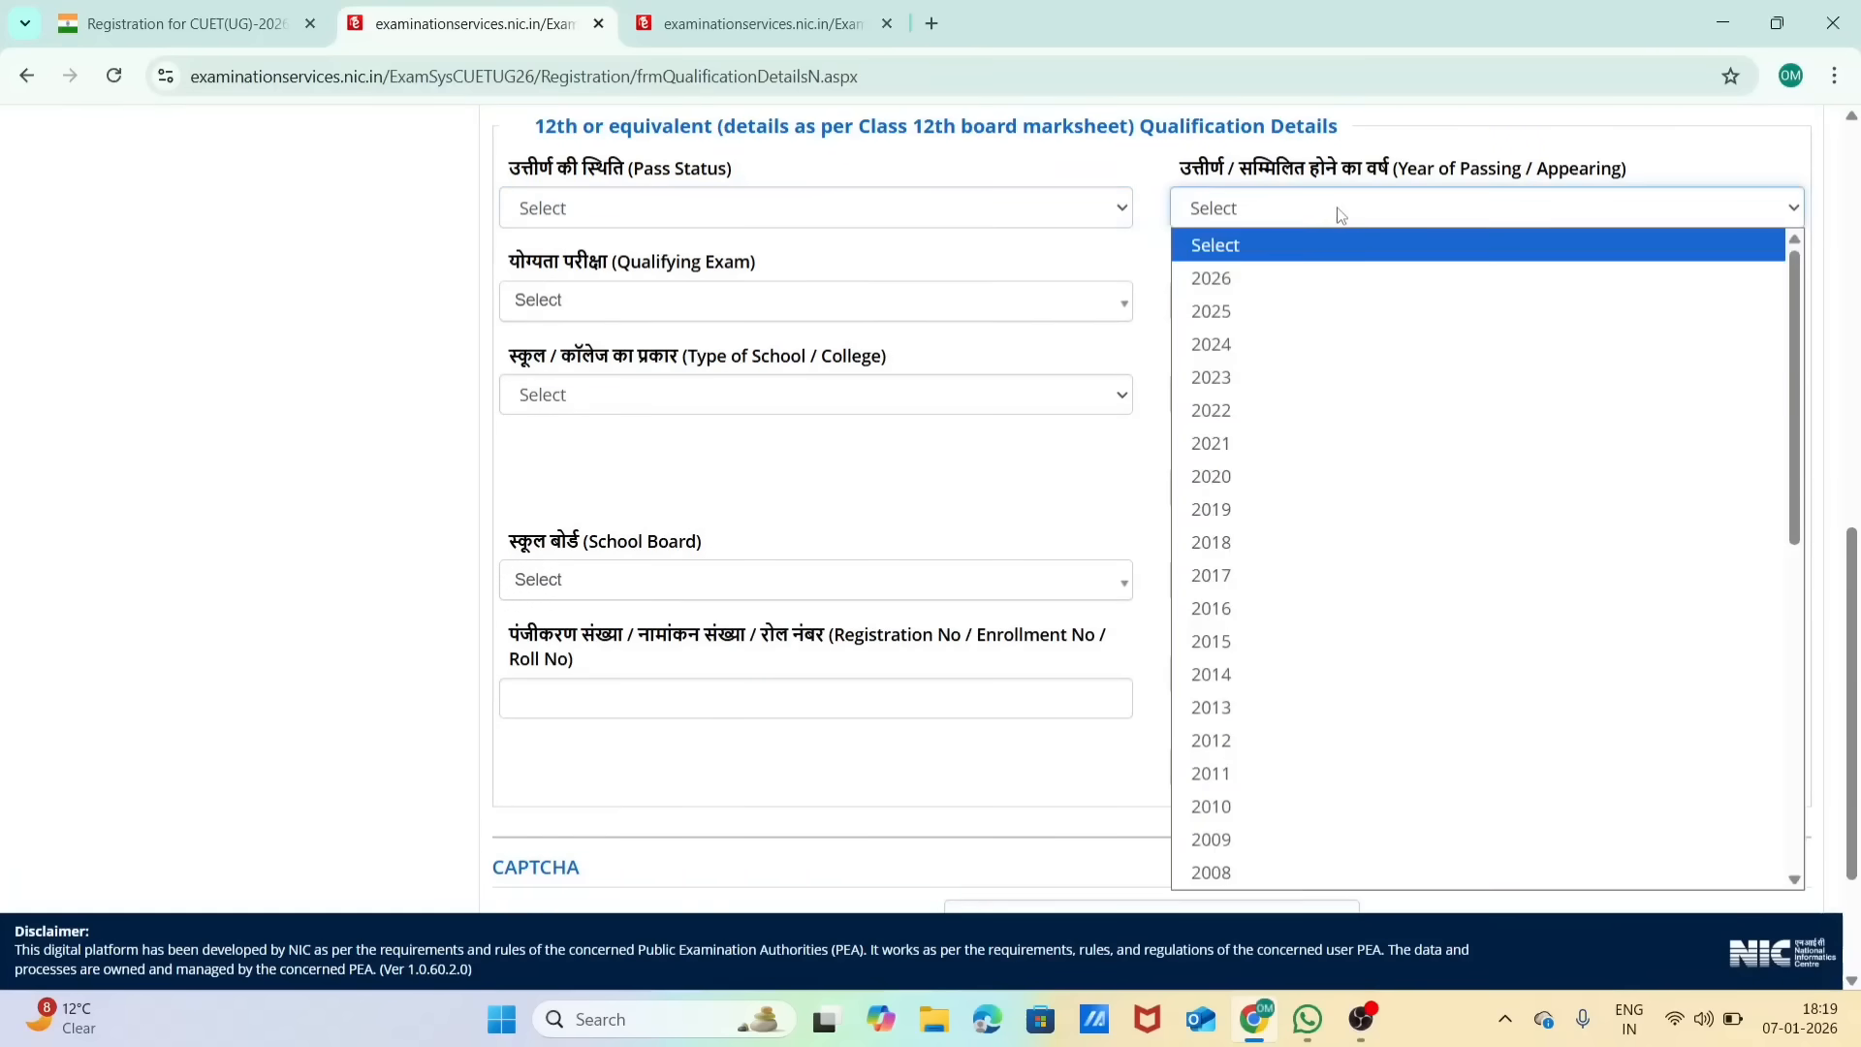
left_click(1337, 208)
left_click(1337, 209)
left_click(711, 276)
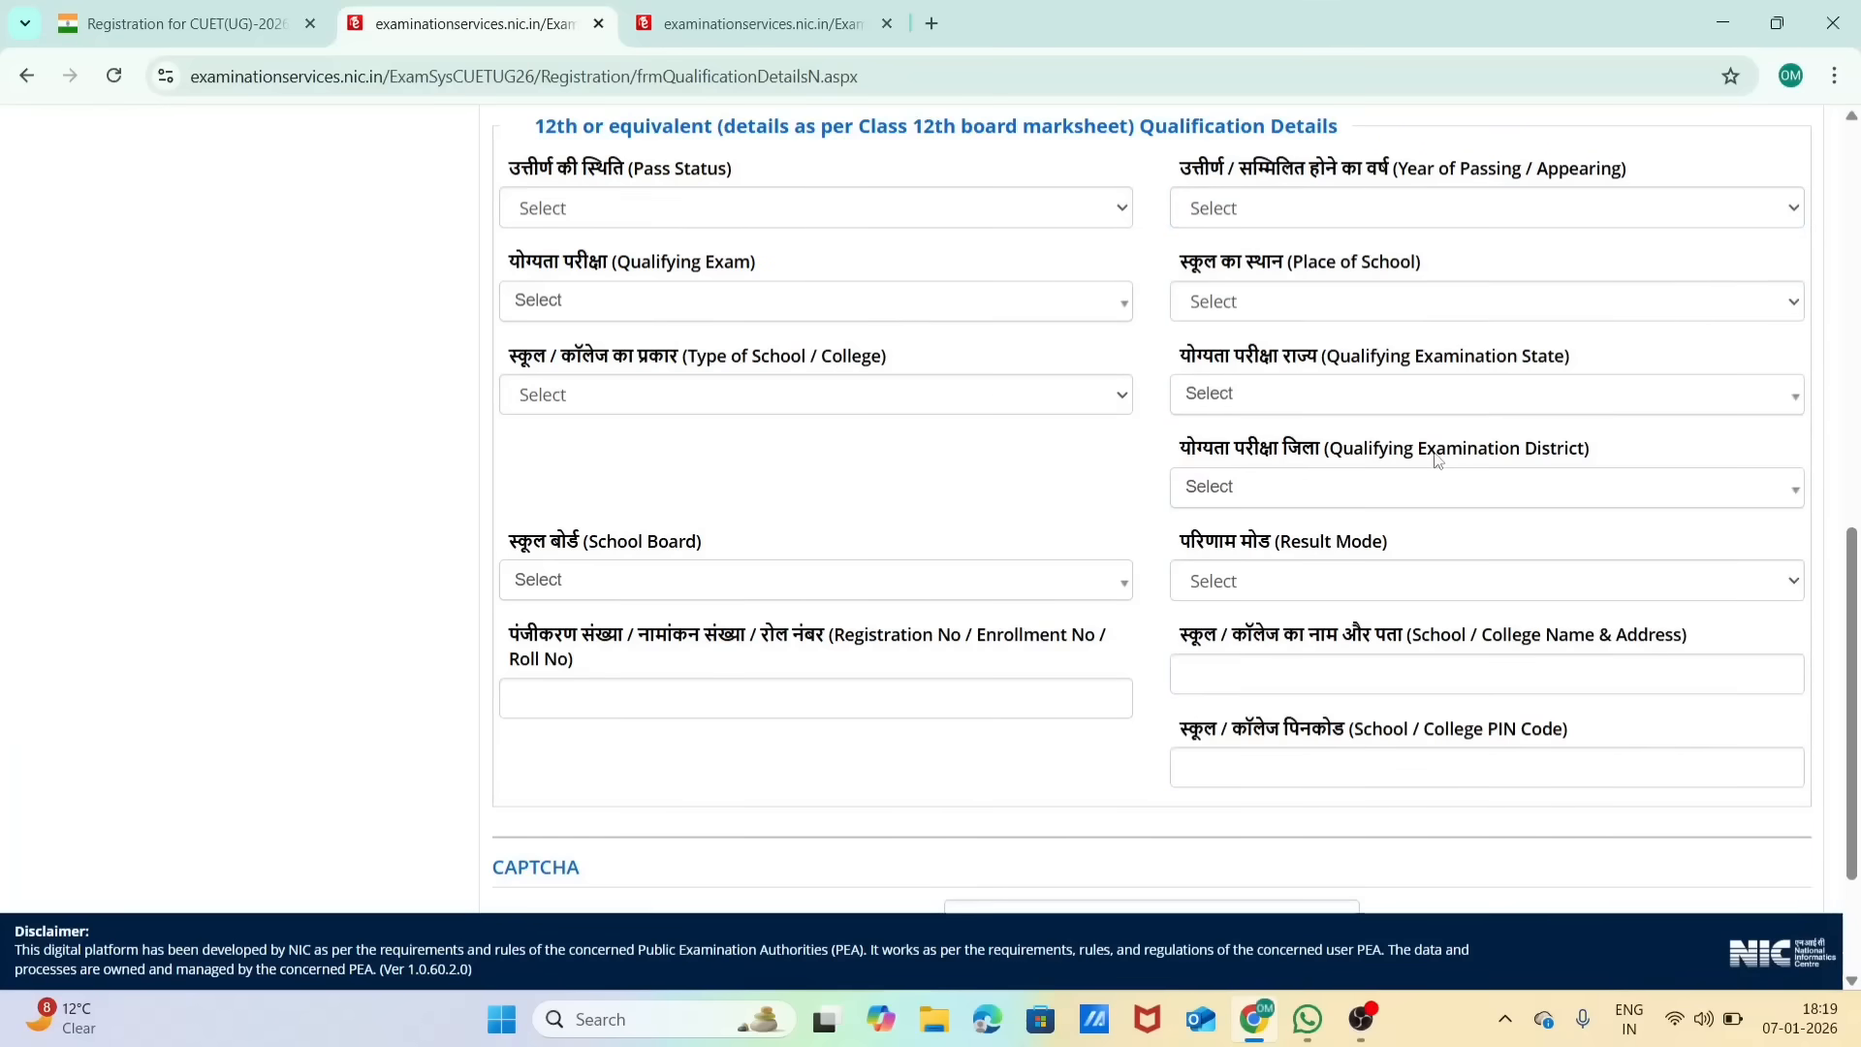
scroll(1266, 458, "down", 2)
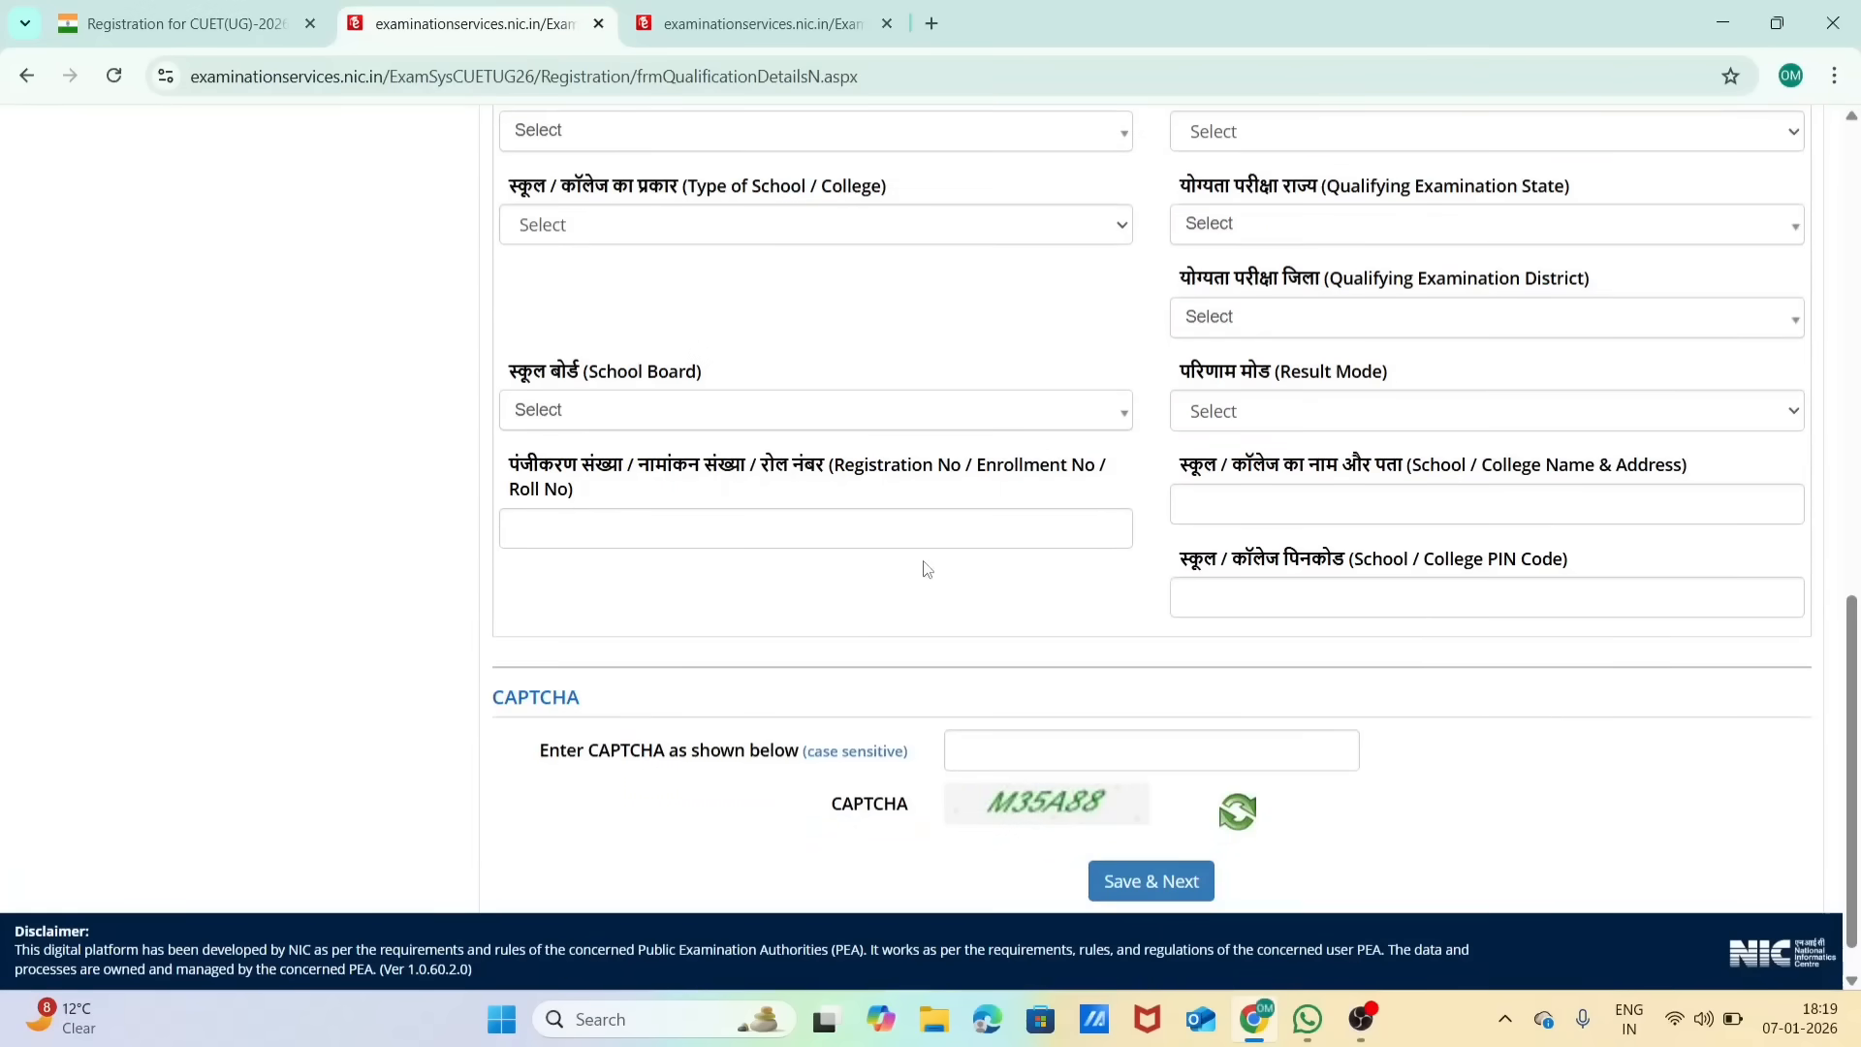
scroll(1375, 617, "down", 1)
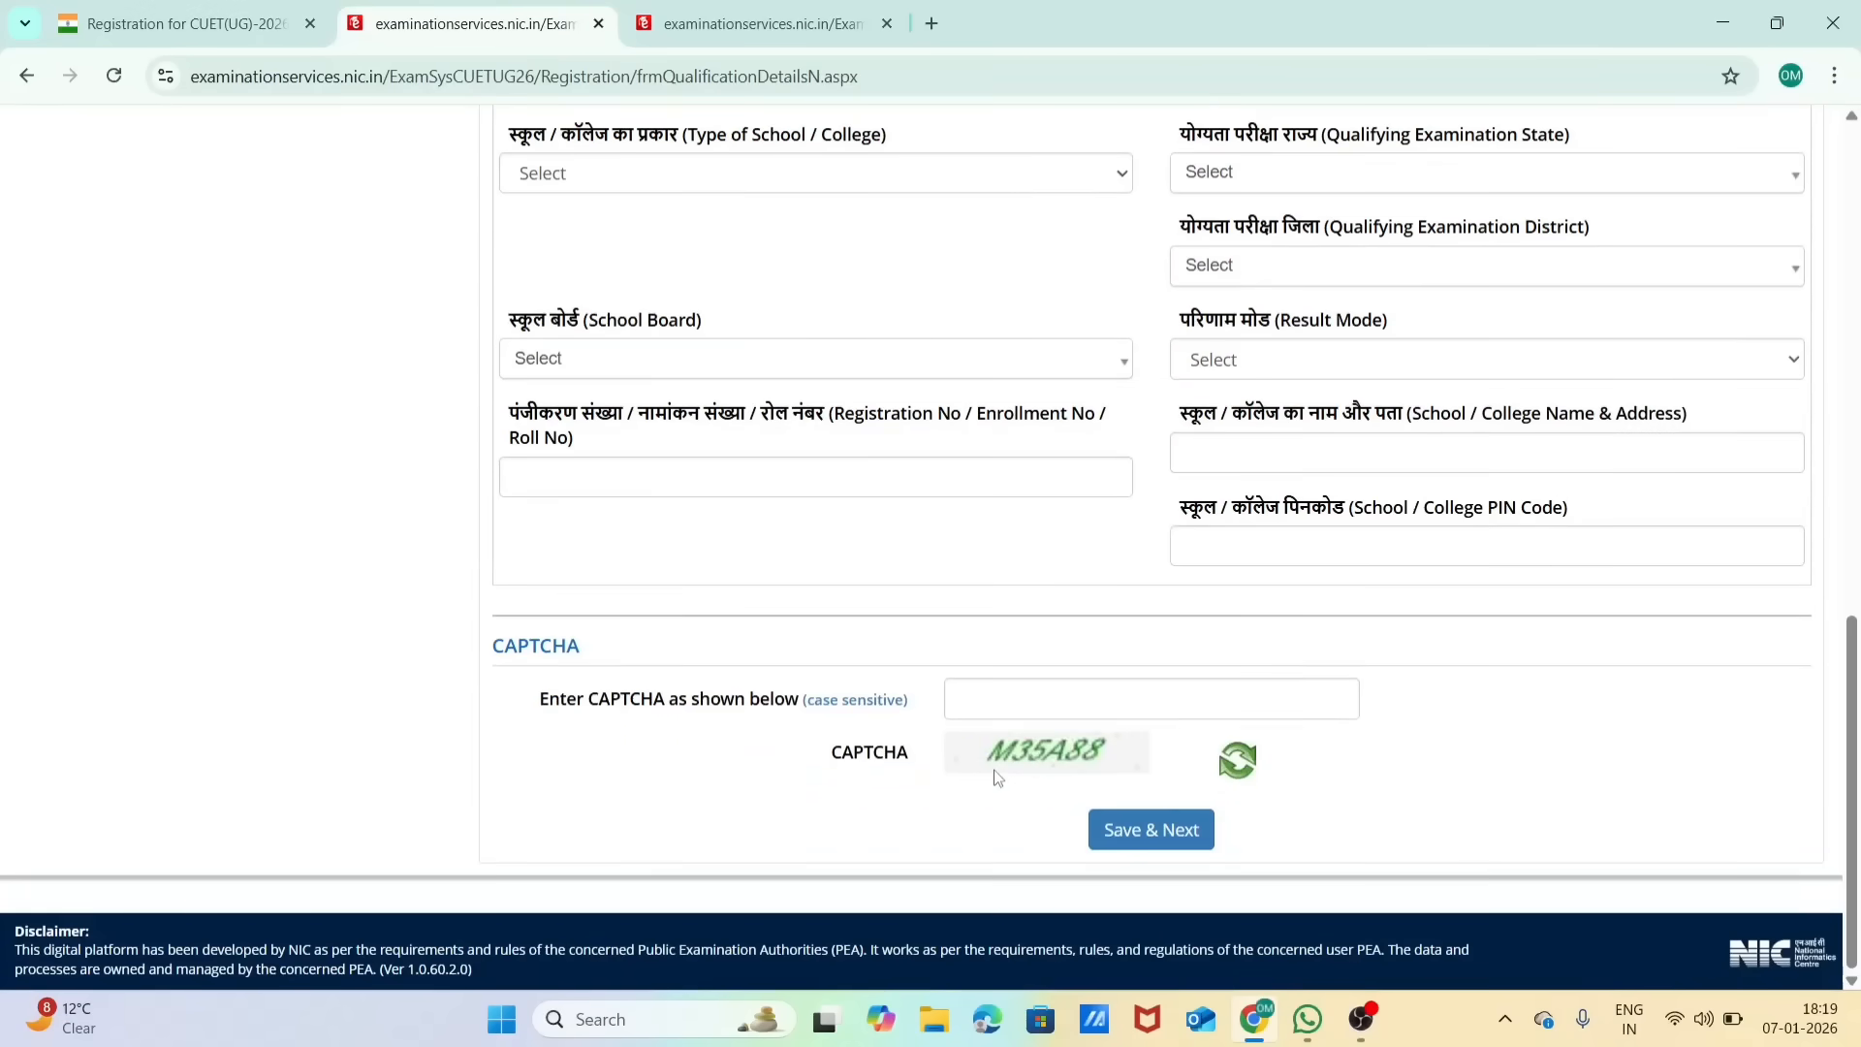
Step: Set the pass status in the Class 10th qualification details to Passed
scroll(998, 775, "up", 10)
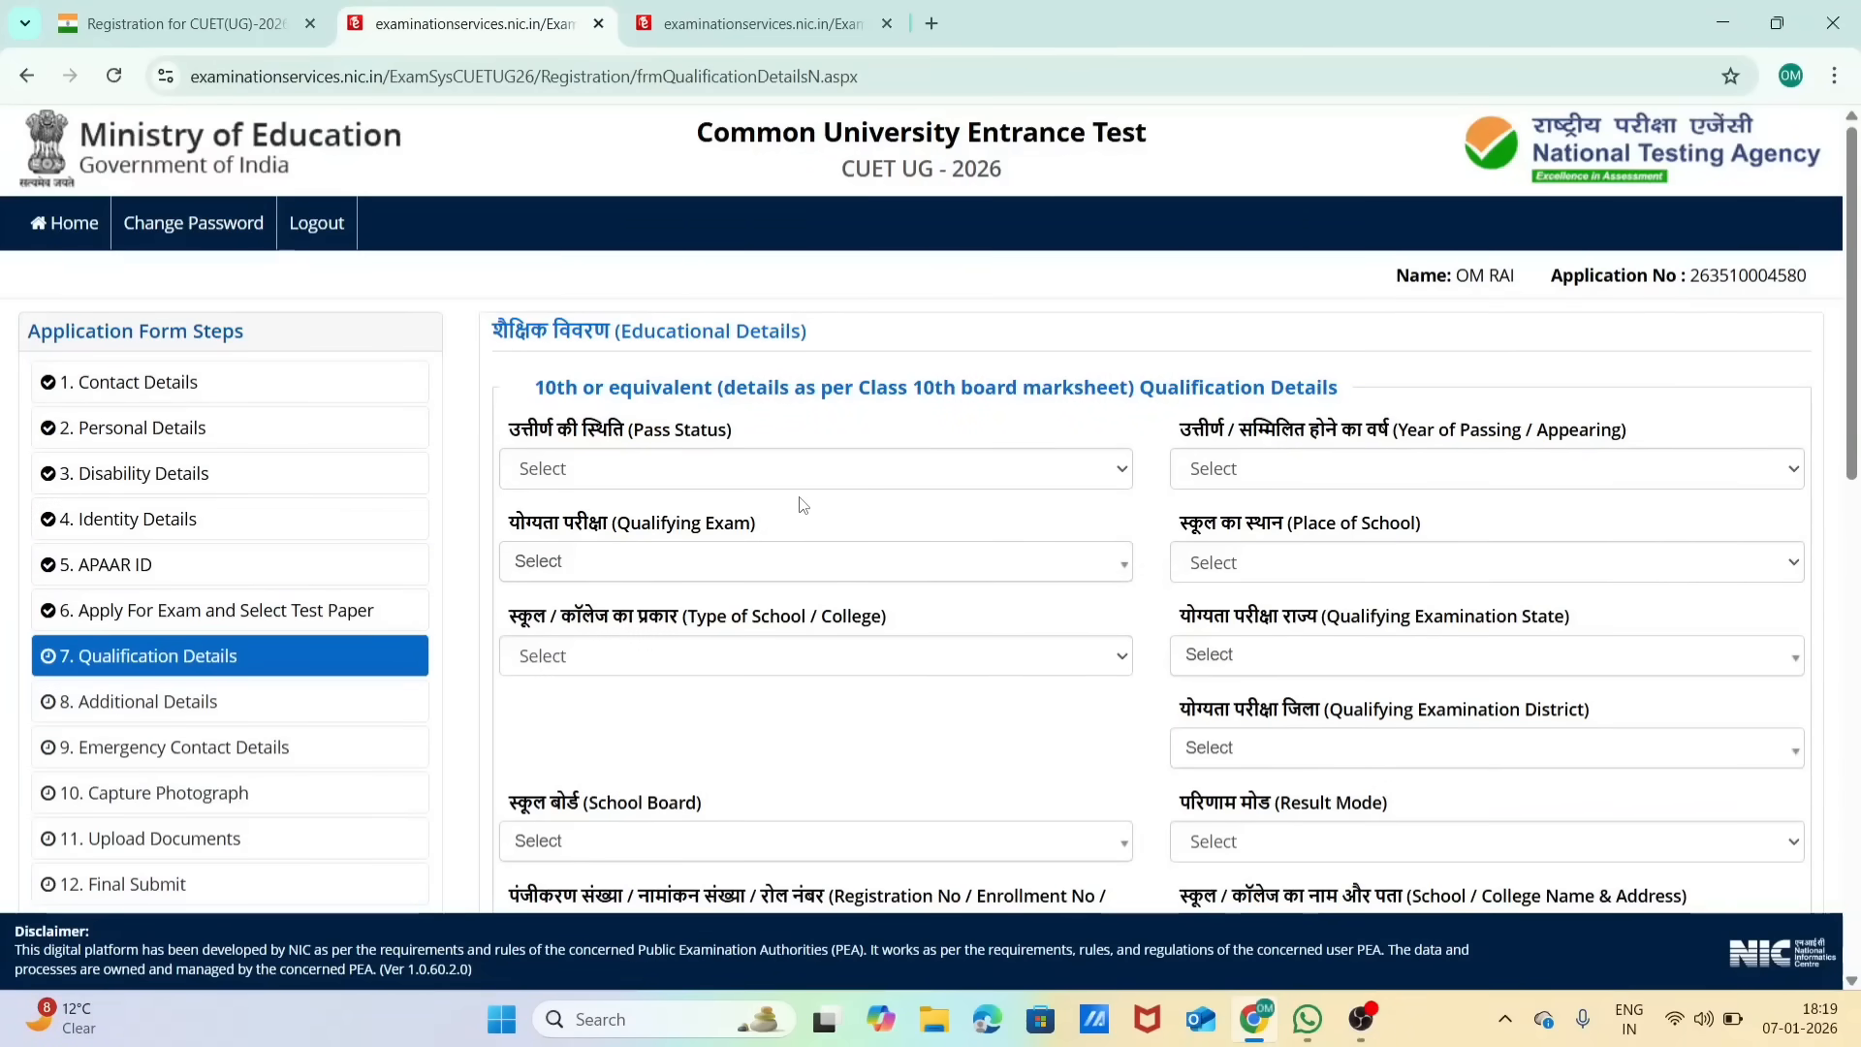
left_click(754, 469)
left_click(747, 542)
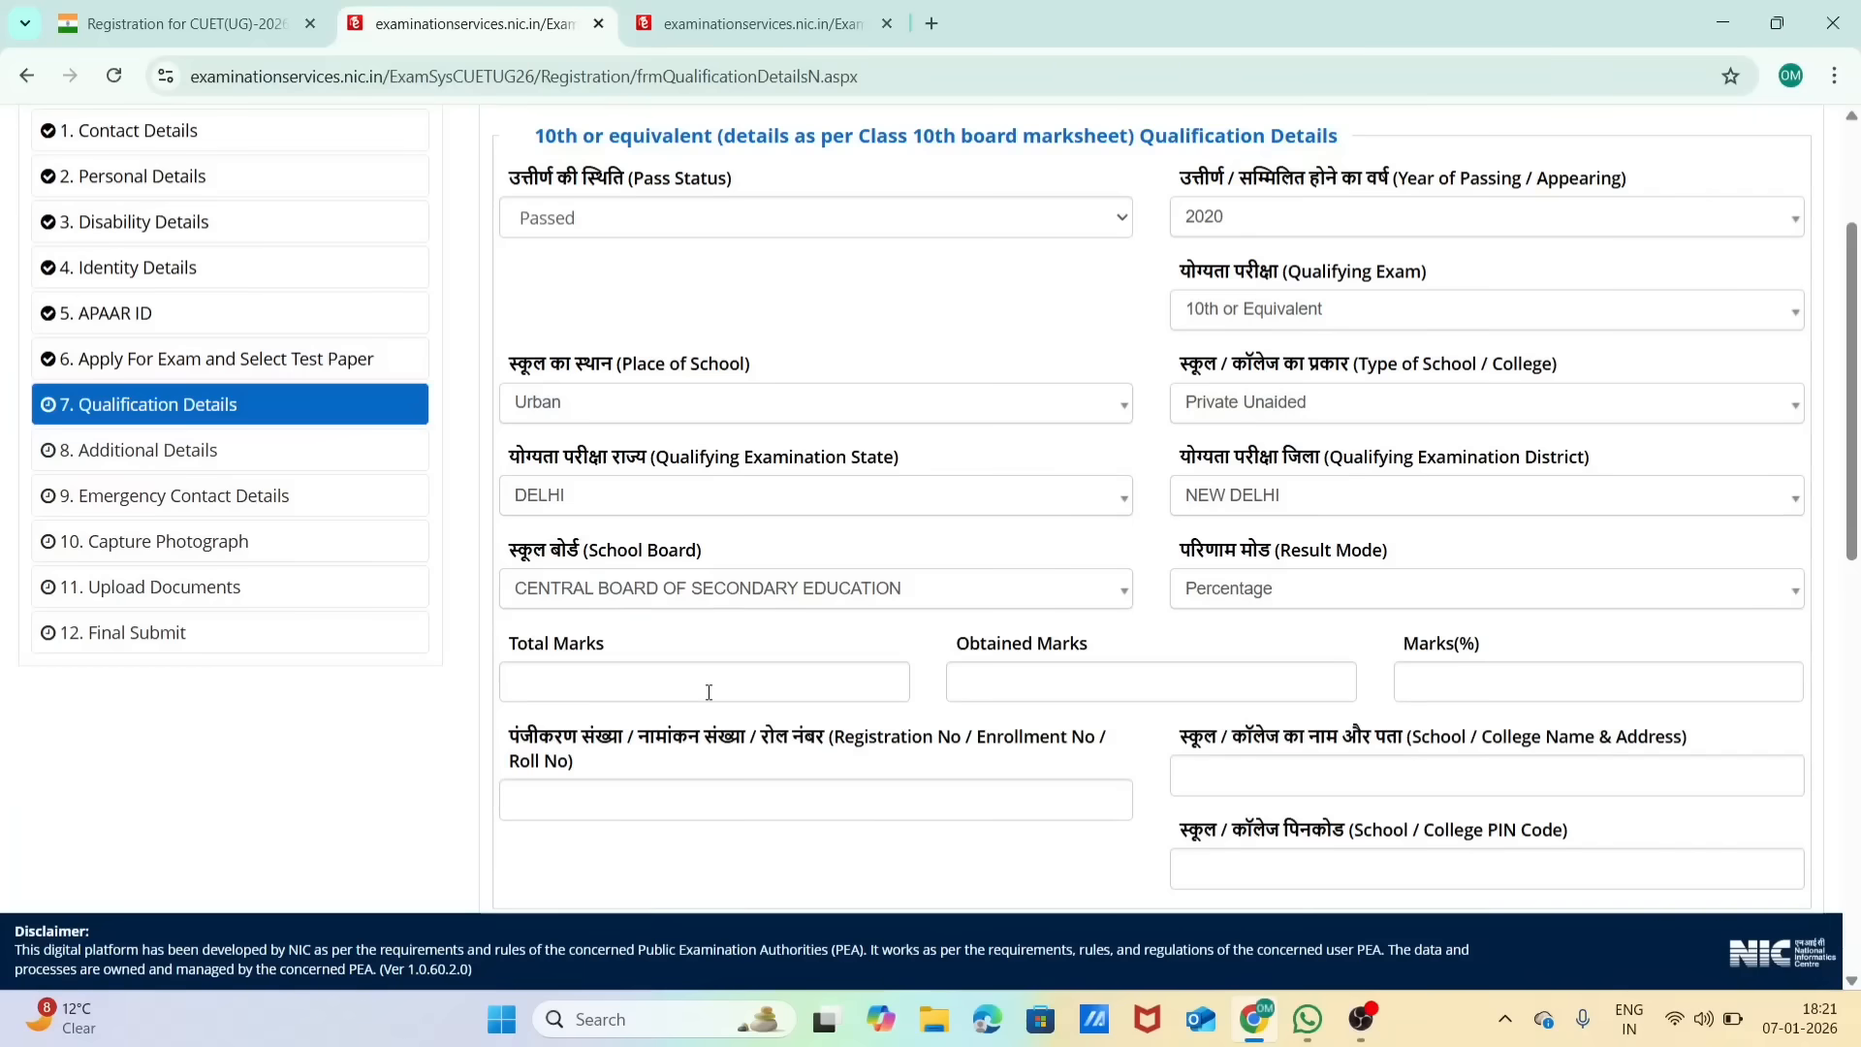
Step: Enter 500 as the total marks in the Class 10th qualification details
left_click(669, 681)
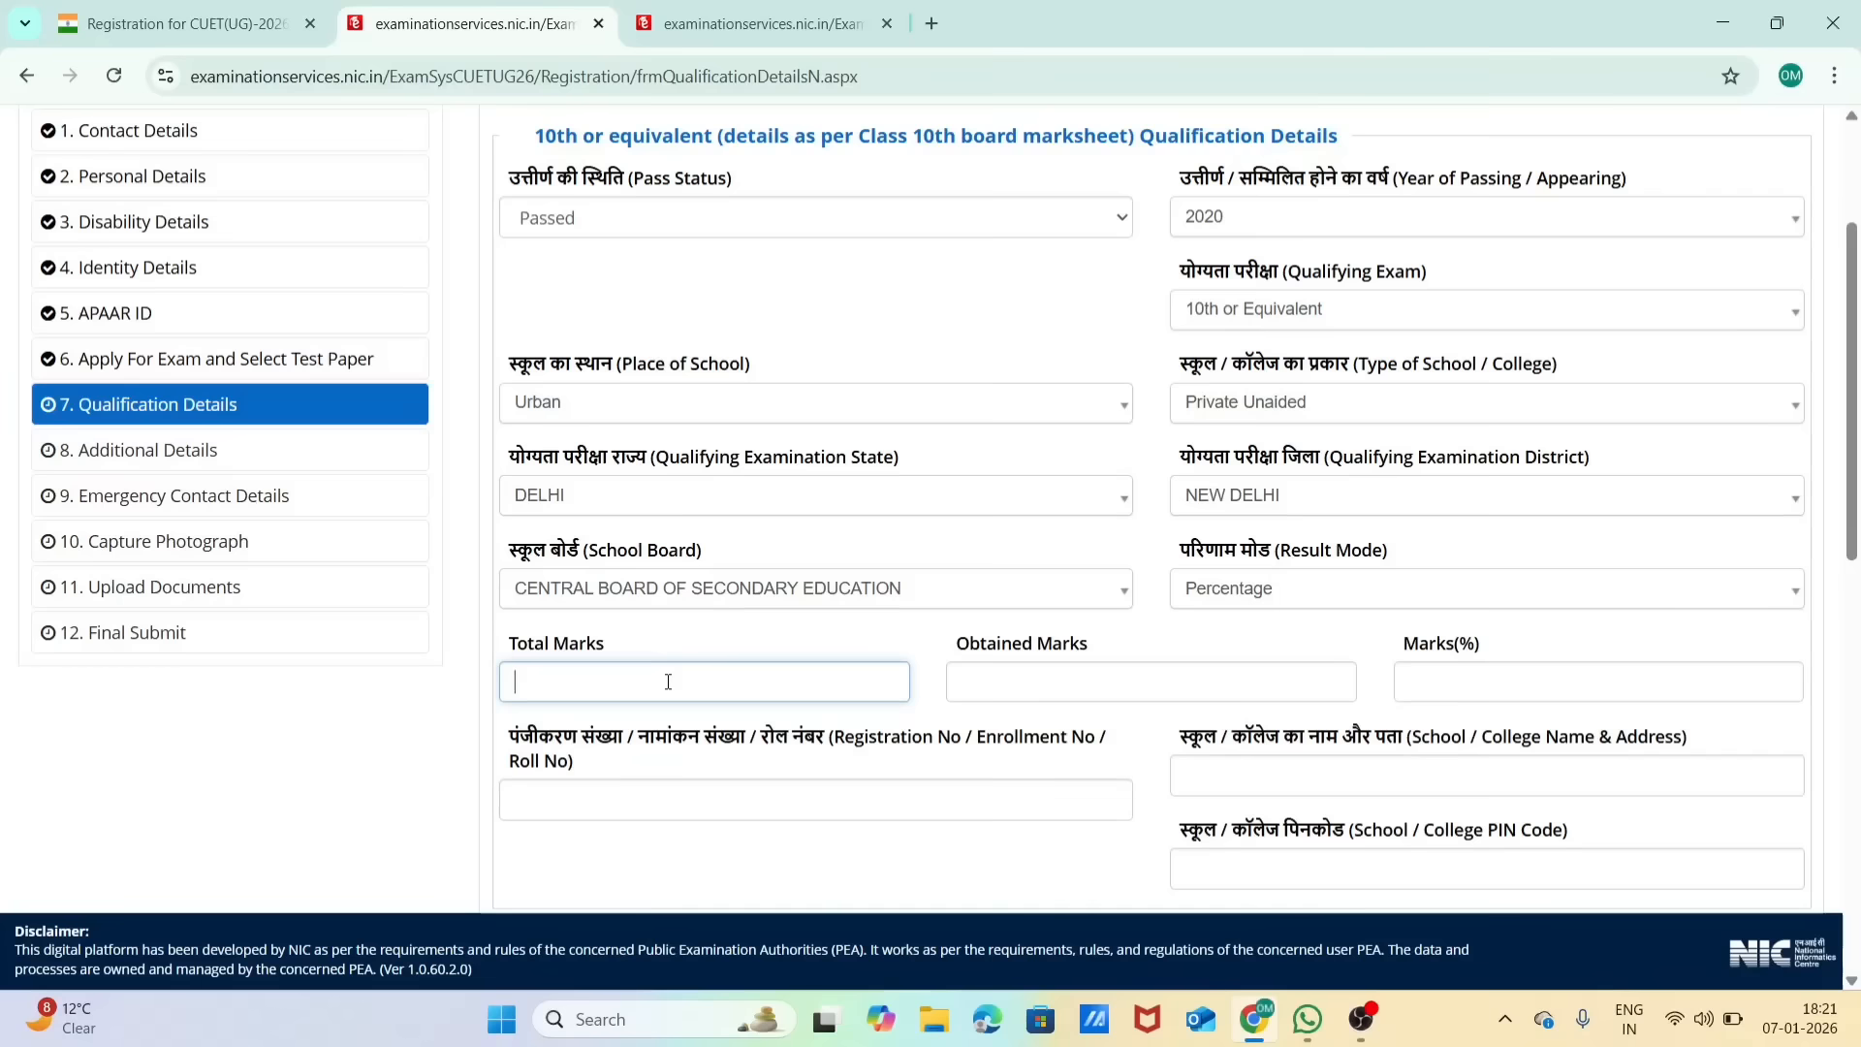
left_click(1107, 693)
left_click(564, 676)
type("500")
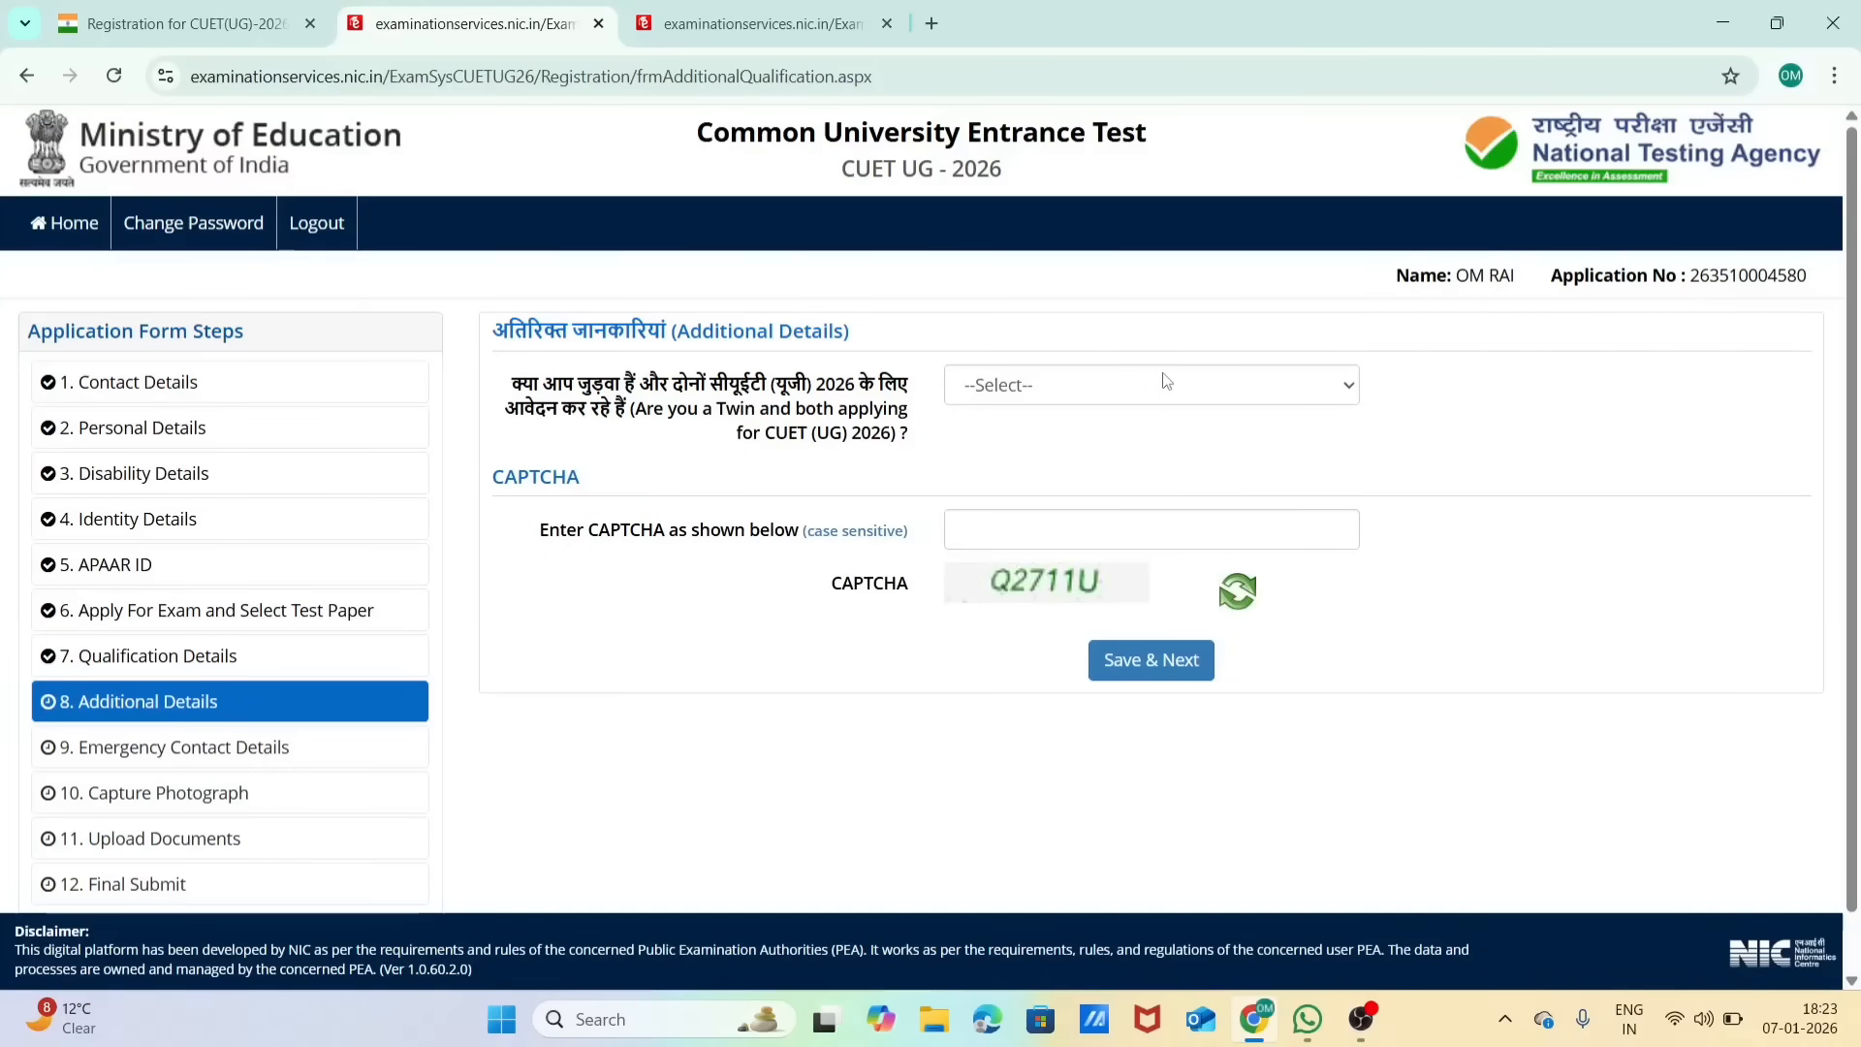
Step: Answer No to being a twin with both applying for CUET (UG) 2026, and go to the CAPTCHA entry
left_click(1166, 383)
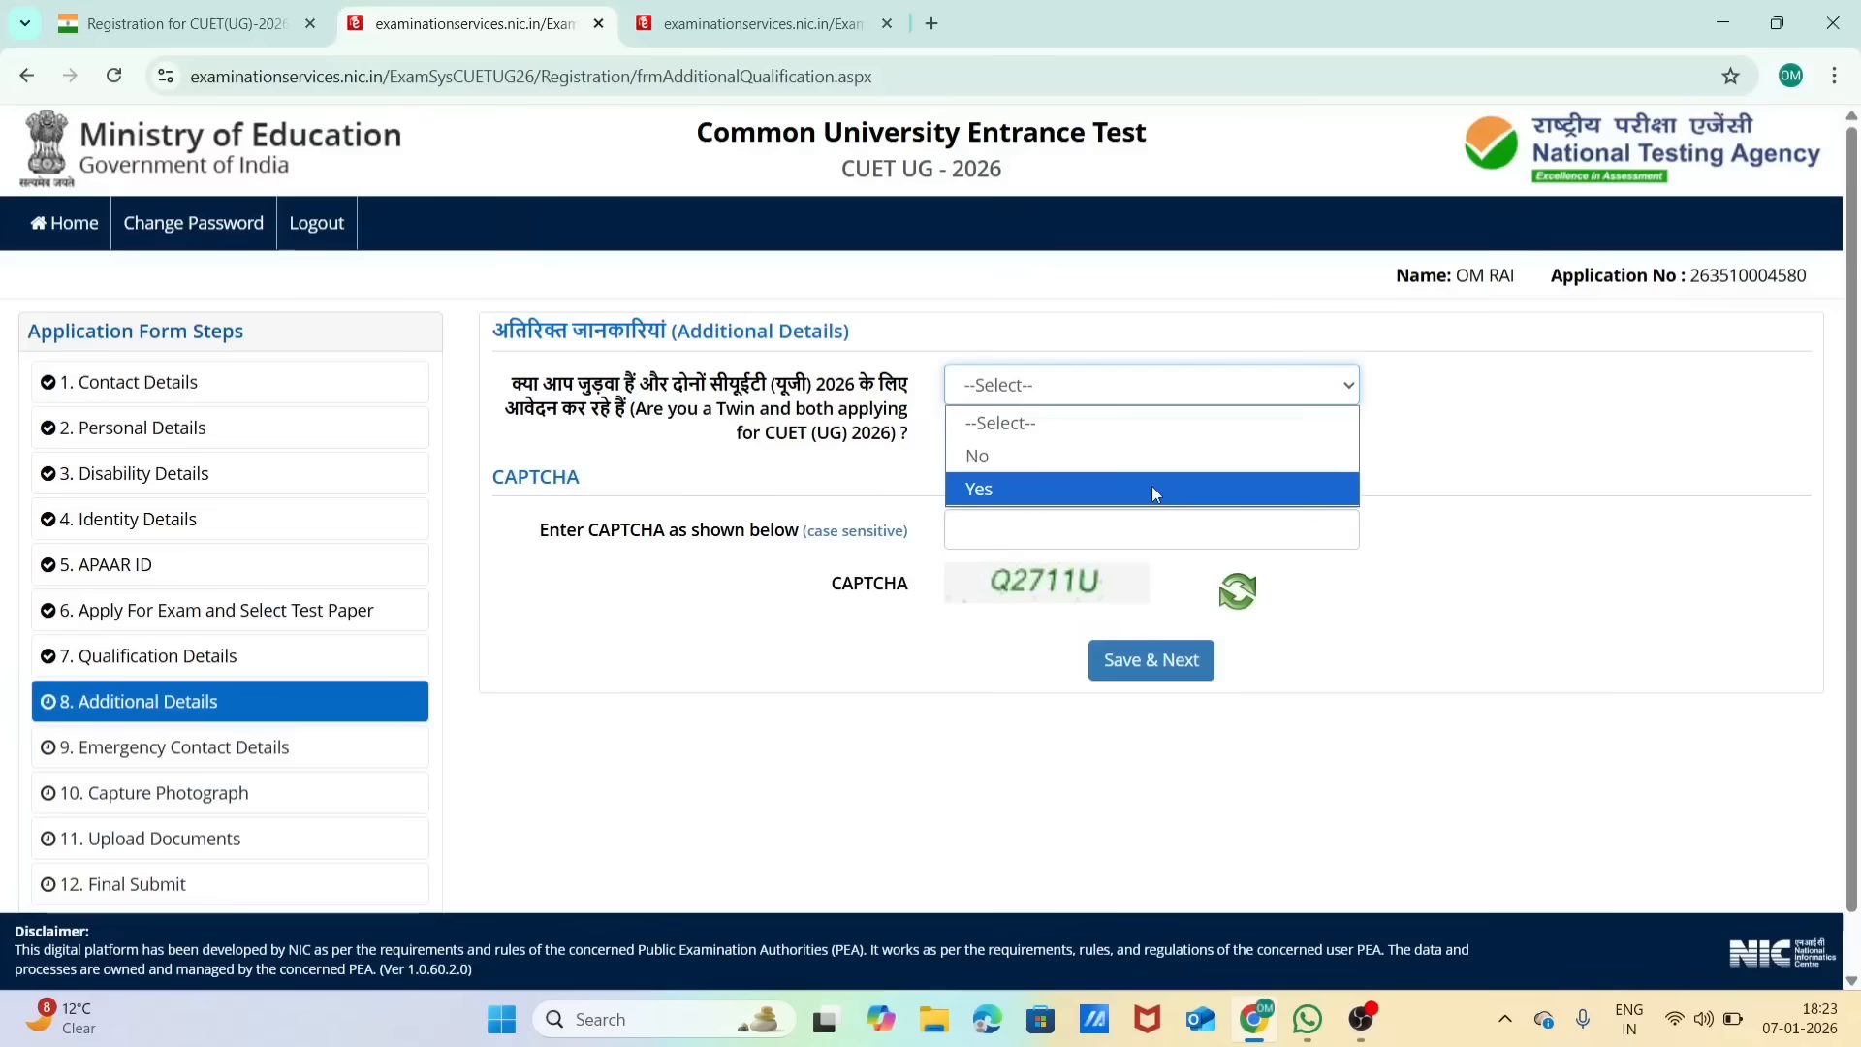
left_click(1146, 456)
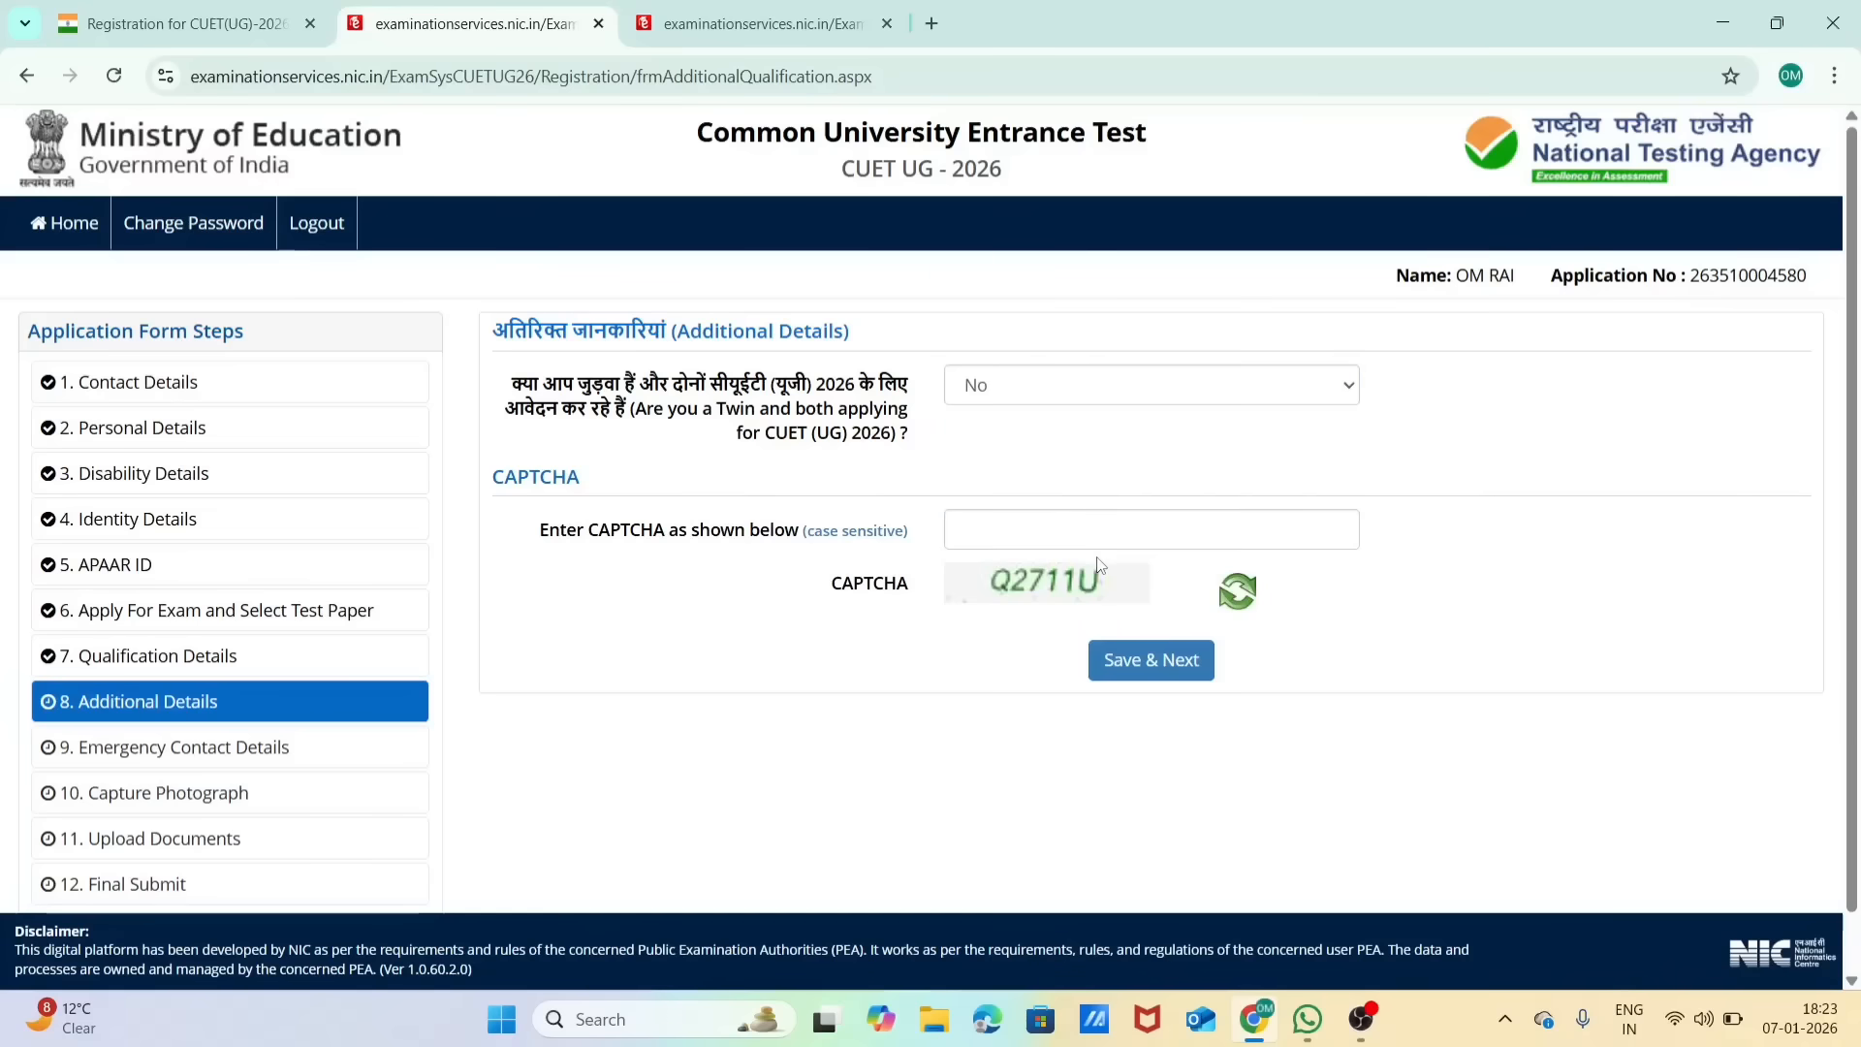
left_click(1098, 521)
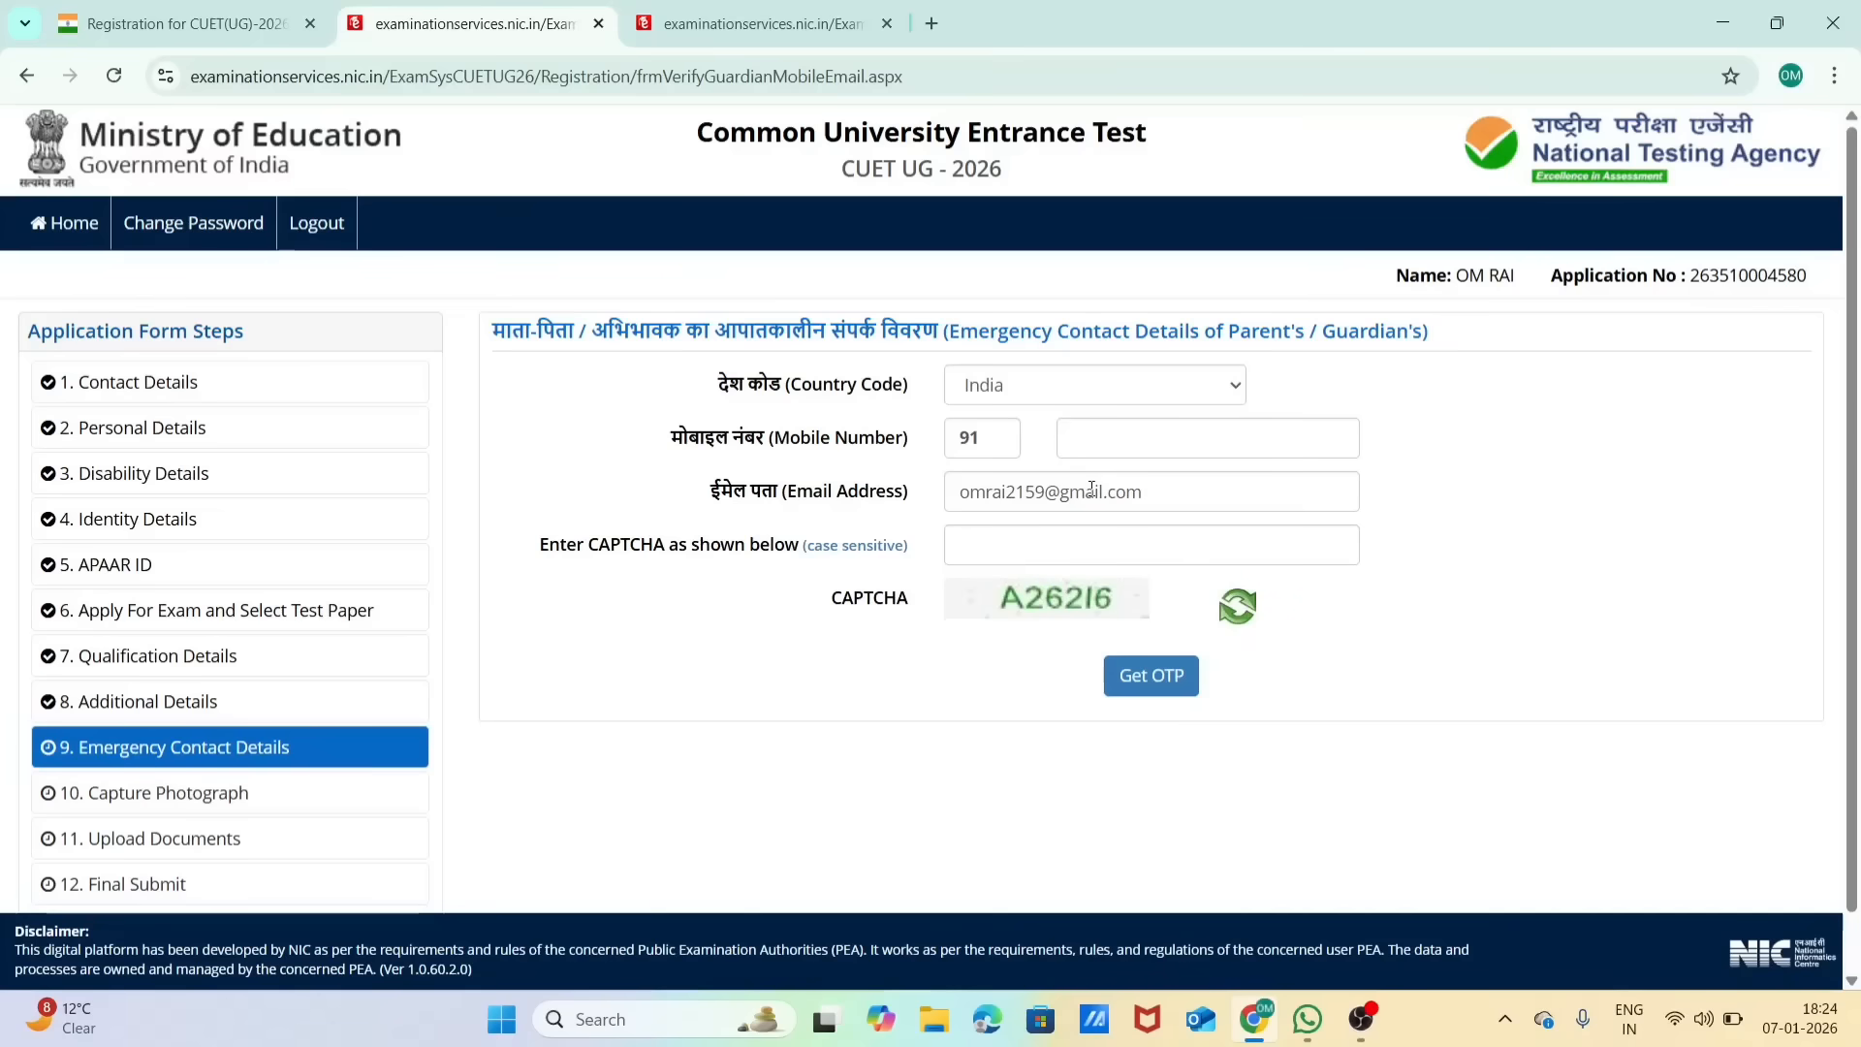
Step: Erase the prefilled e-mail address in the parent's or guardian's emergency contact details
left_click(1157, 493)
key("BackSpace")
key("BackSpace")
key("BackSpace")
key("BackSpace")
key("BackSpace")
key("BackSpace")
key("BackSpace")
key("BackSpace")
key("BackSpace")
key("BackSpace")
key("BackSpace")
key("BackSpace")
key("BackSpace")
key("BackSpace")
key("BackSpace")
key("BackSpace")
key("BackSpace")
key("BackSpace")
key("BackSpace")
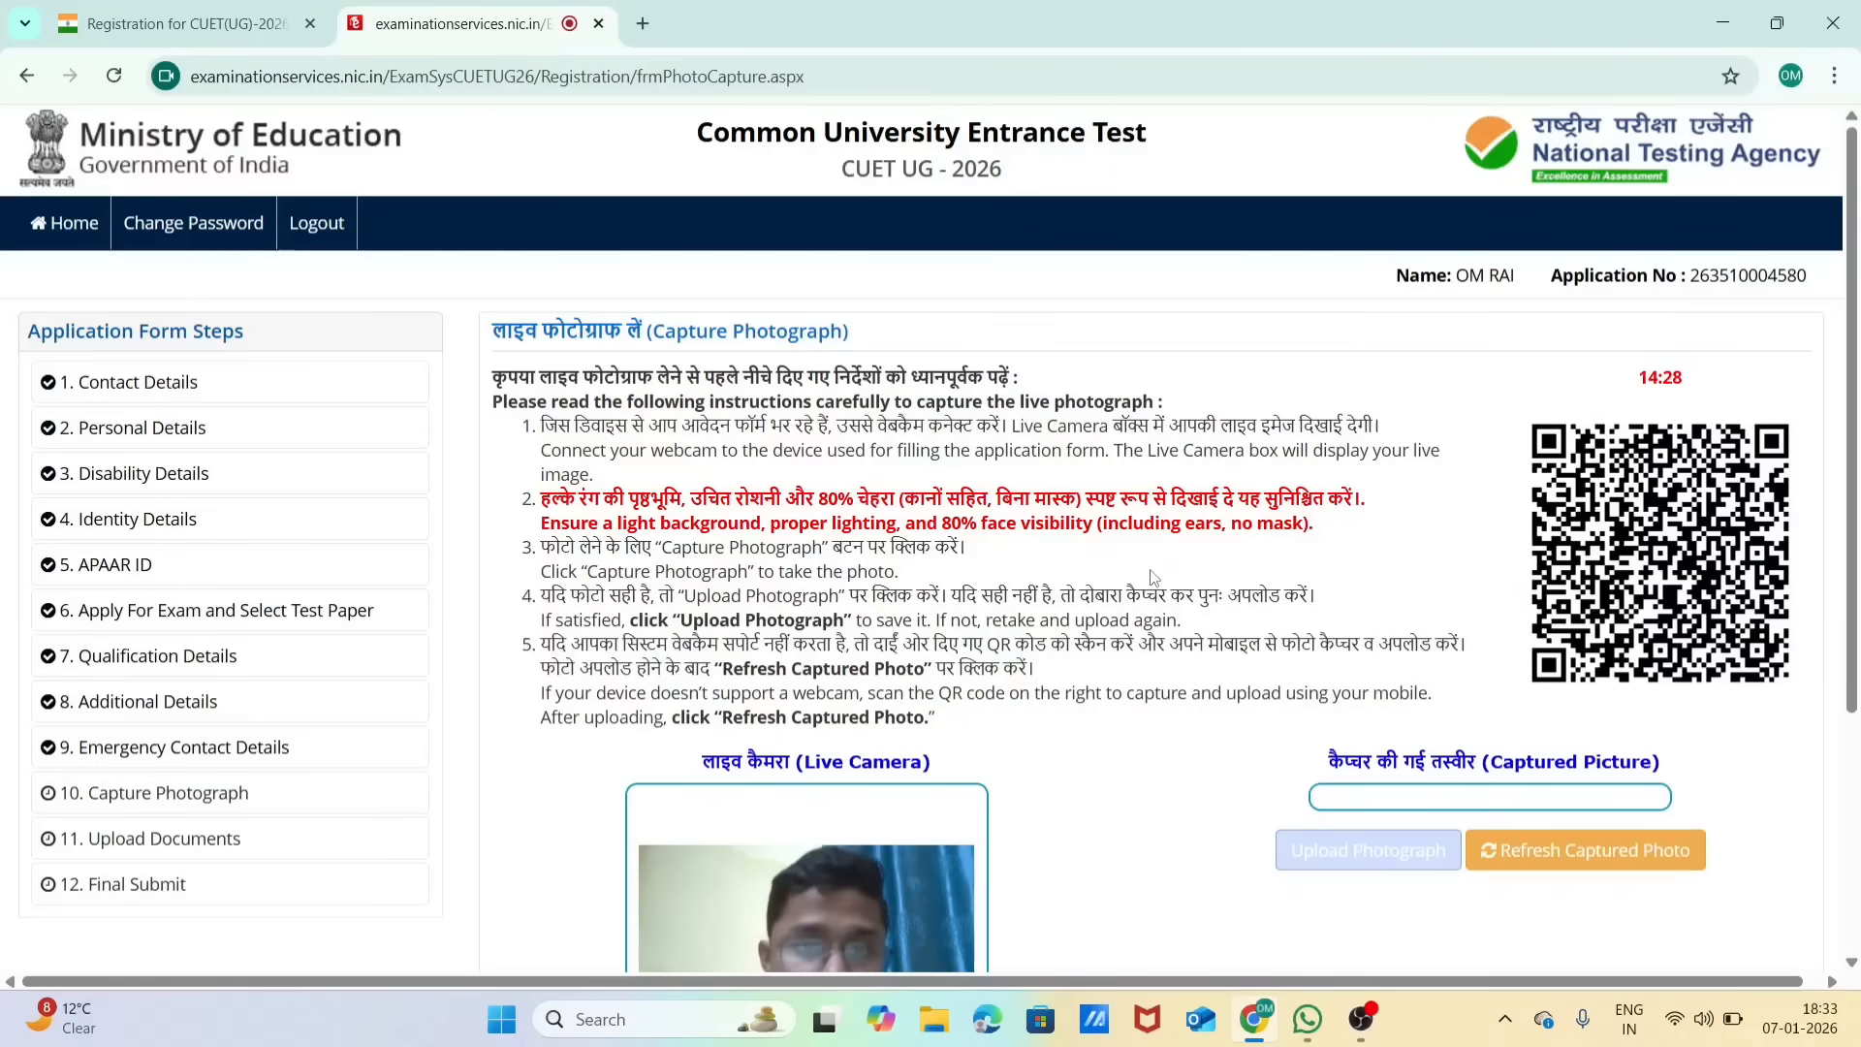
Step: Review the live photograph instructions and capture the candidate's photograph with the webcam
scroll(1152, 578, "down", 2)
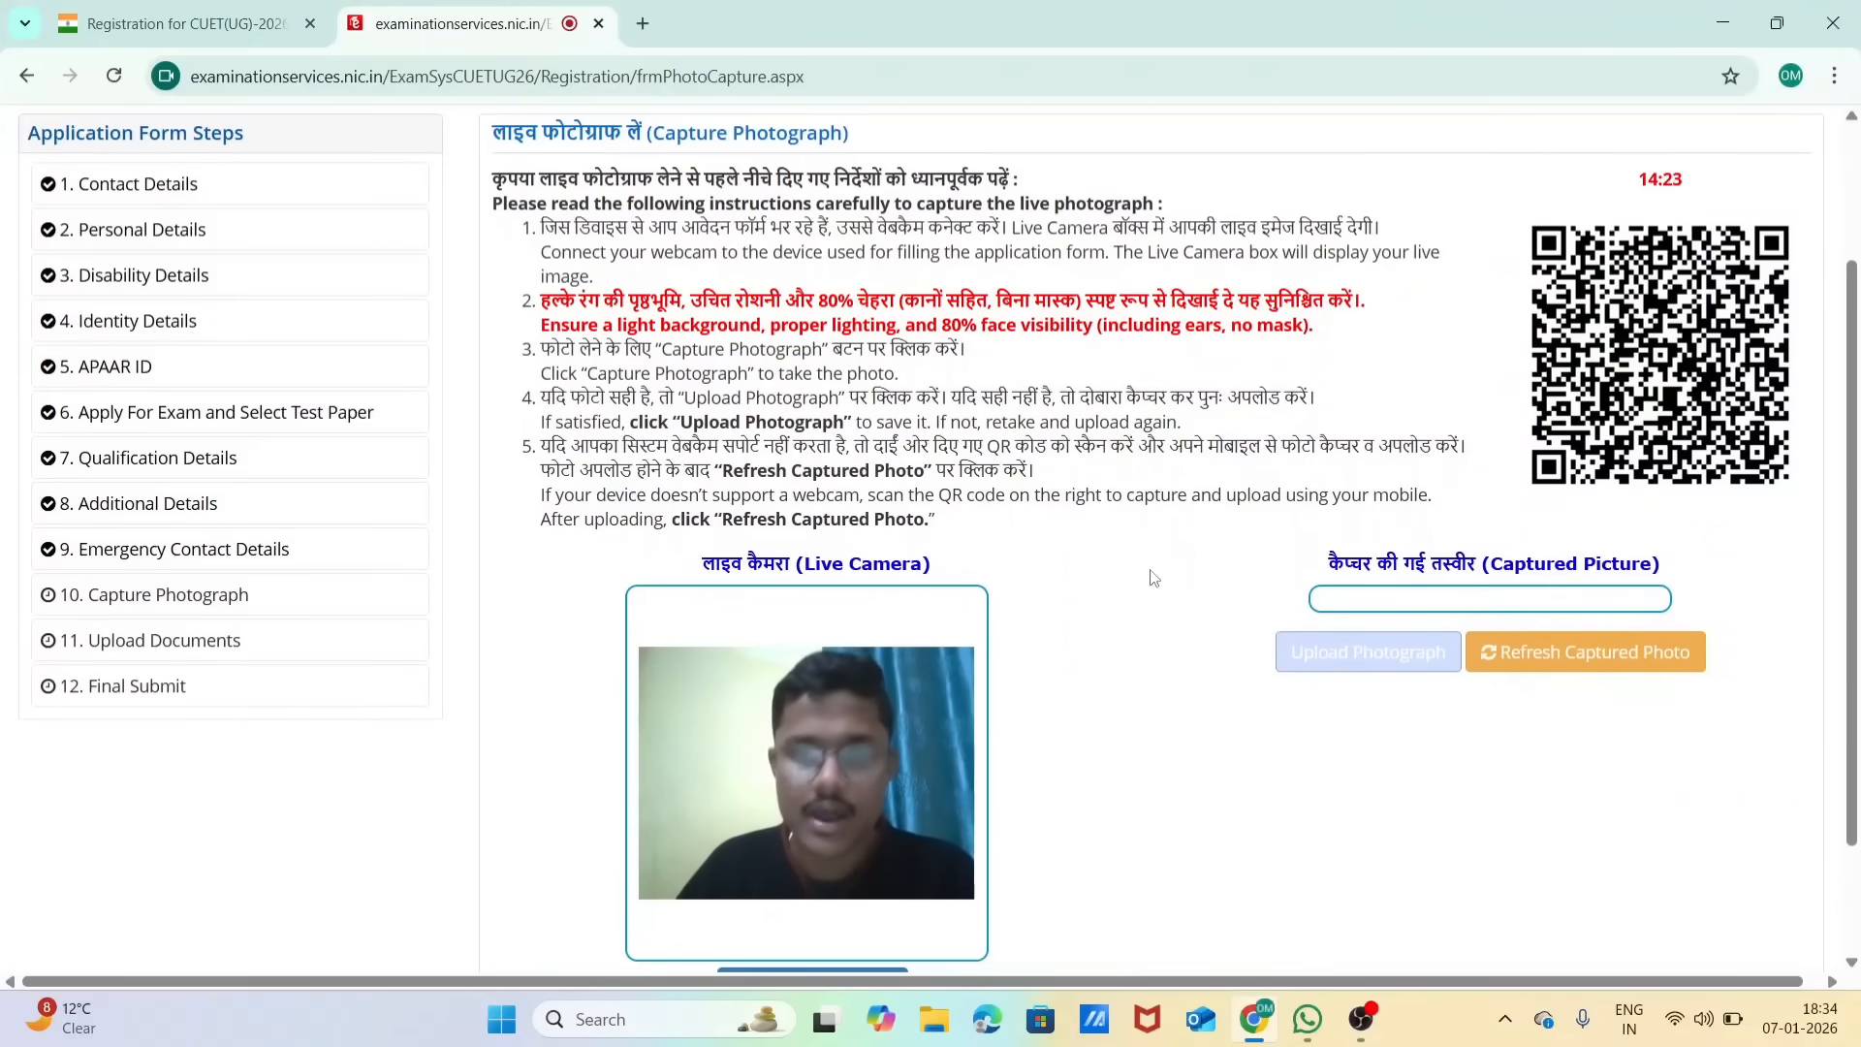
scroll(1152, 578, "down", 1)
scroll(1154, 578, "up", 1)
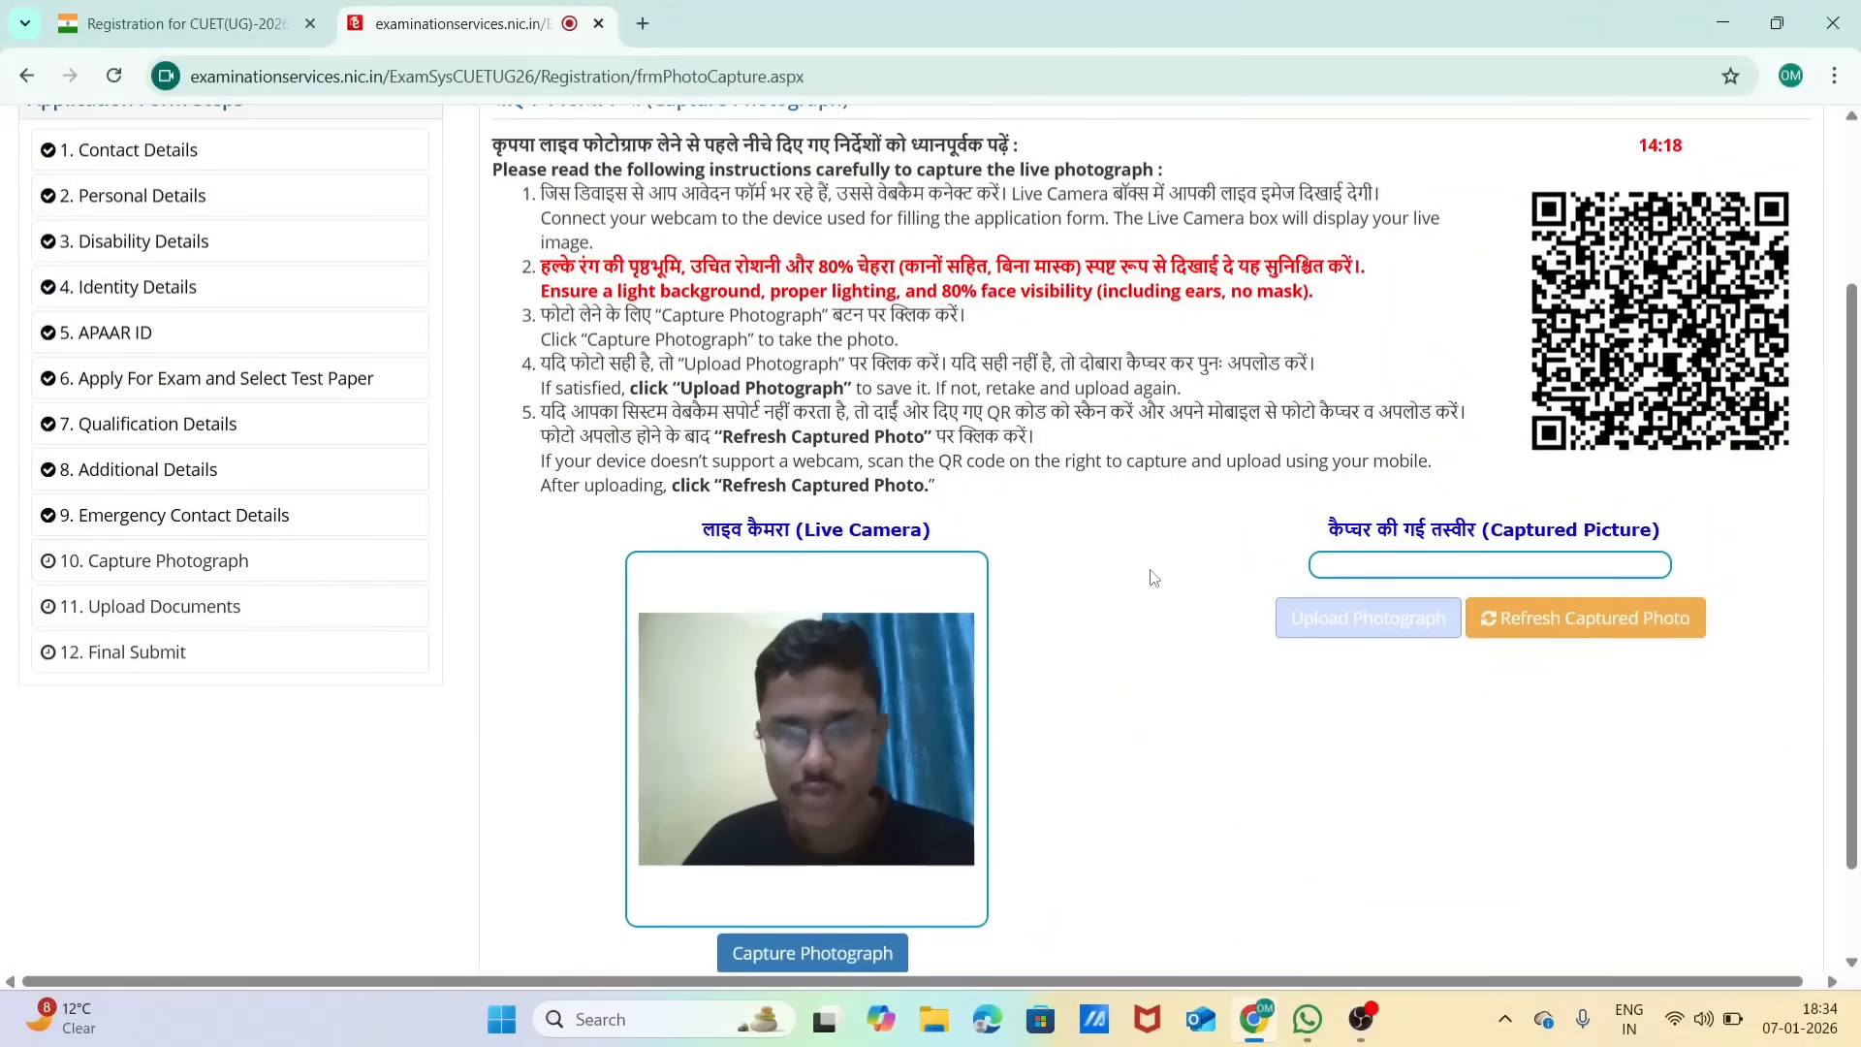
scroll(1152, 577, "up", 1)
scroll(1152, 578, "up", 1)
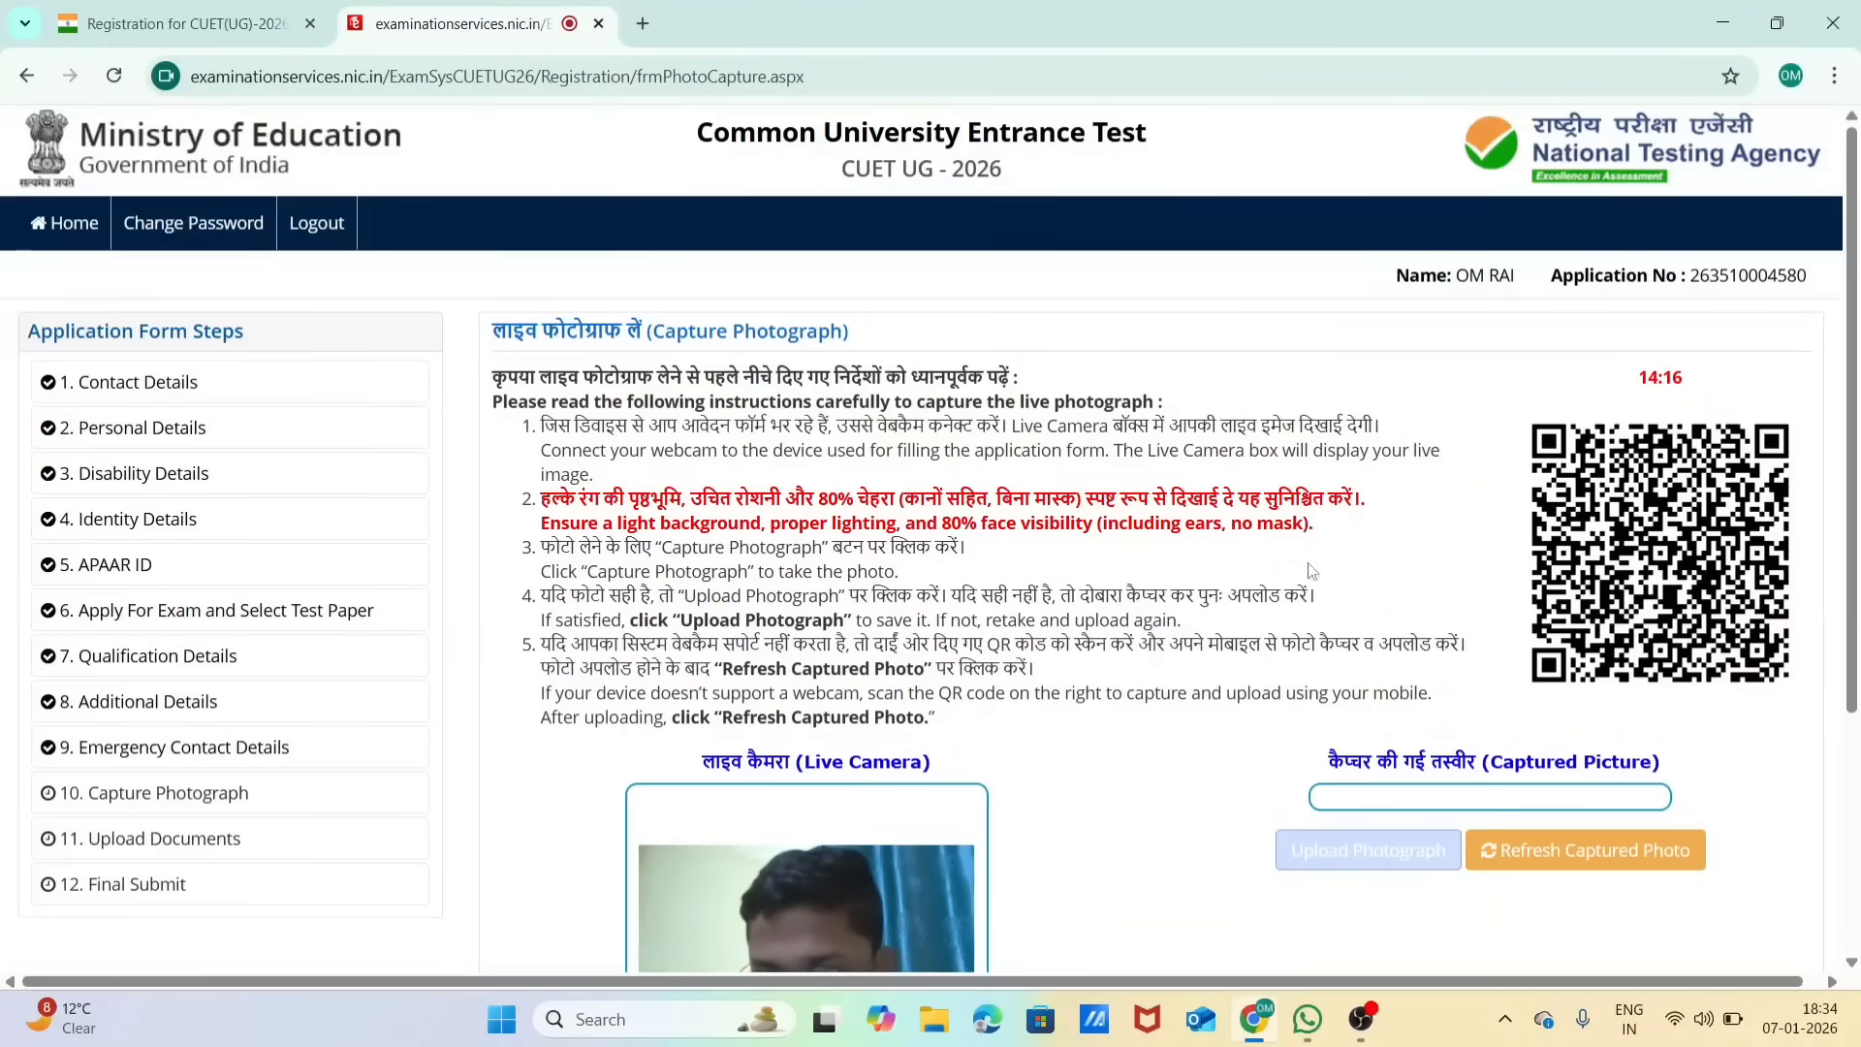
scroll(894, 820, "down", 3)
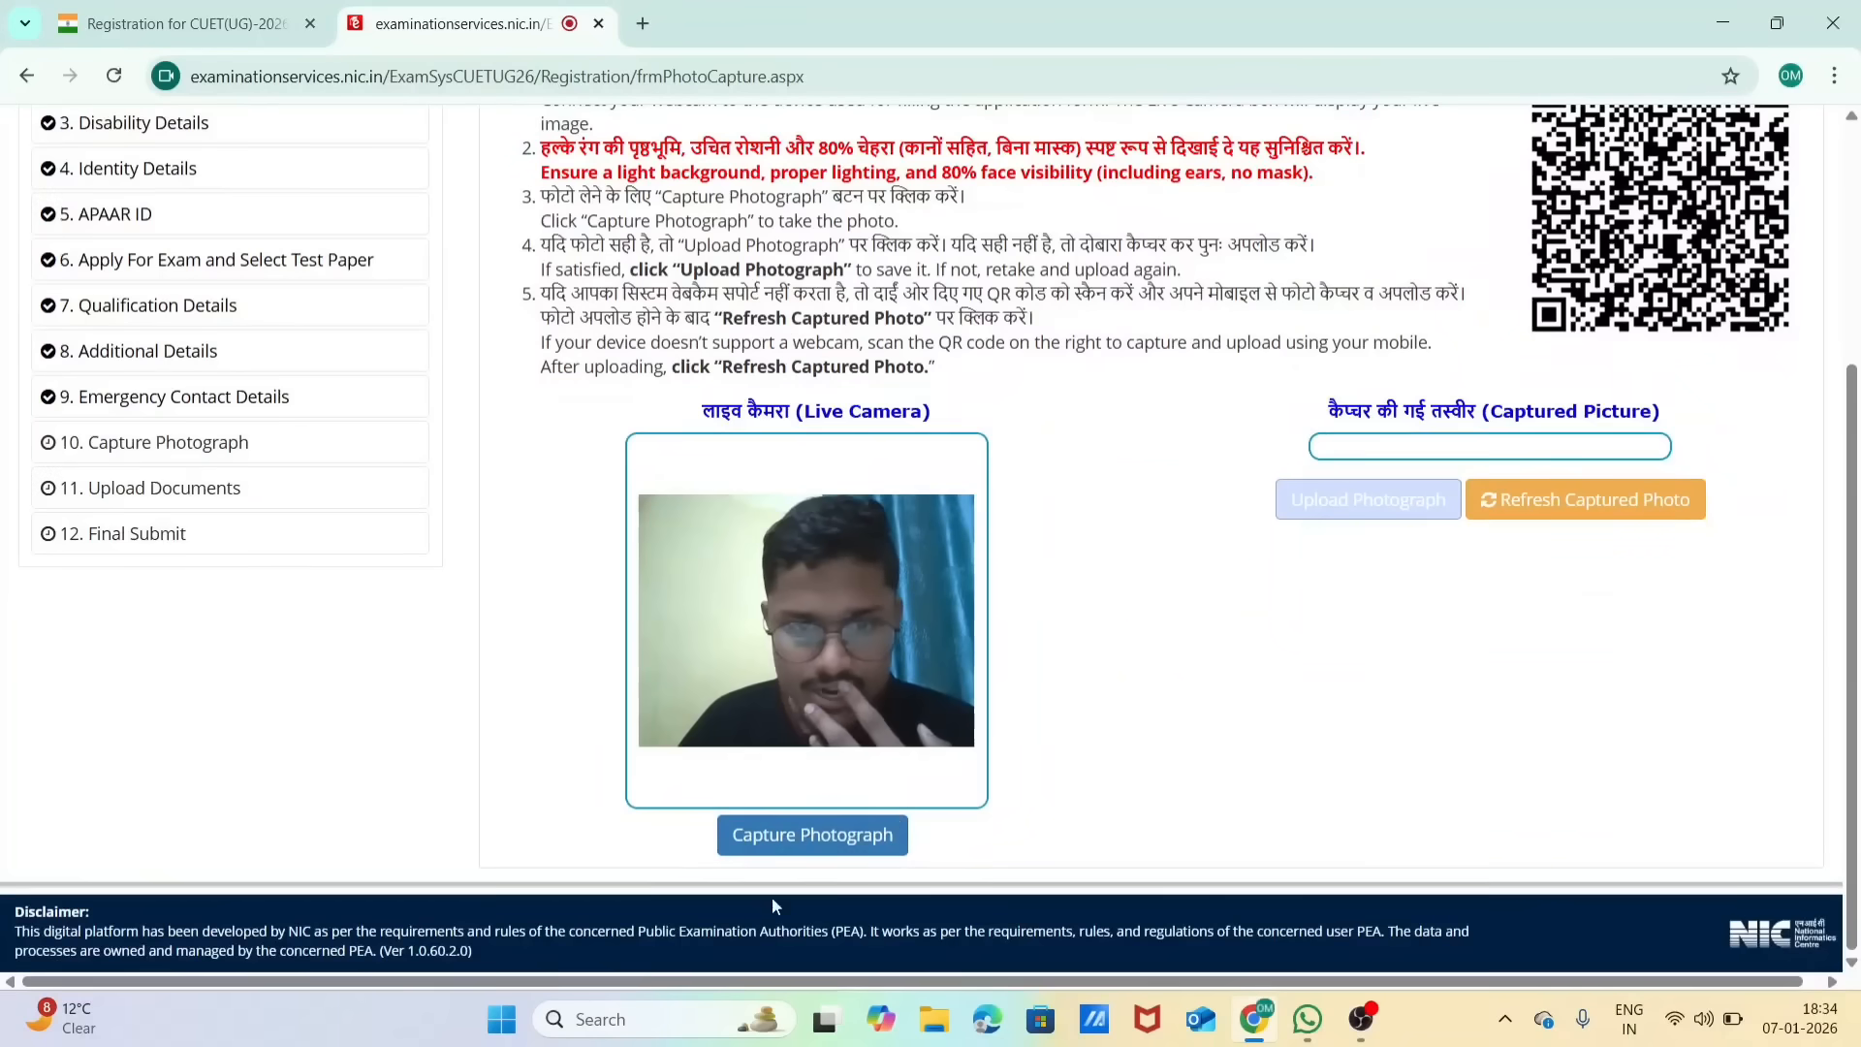
left_click(839, 843)
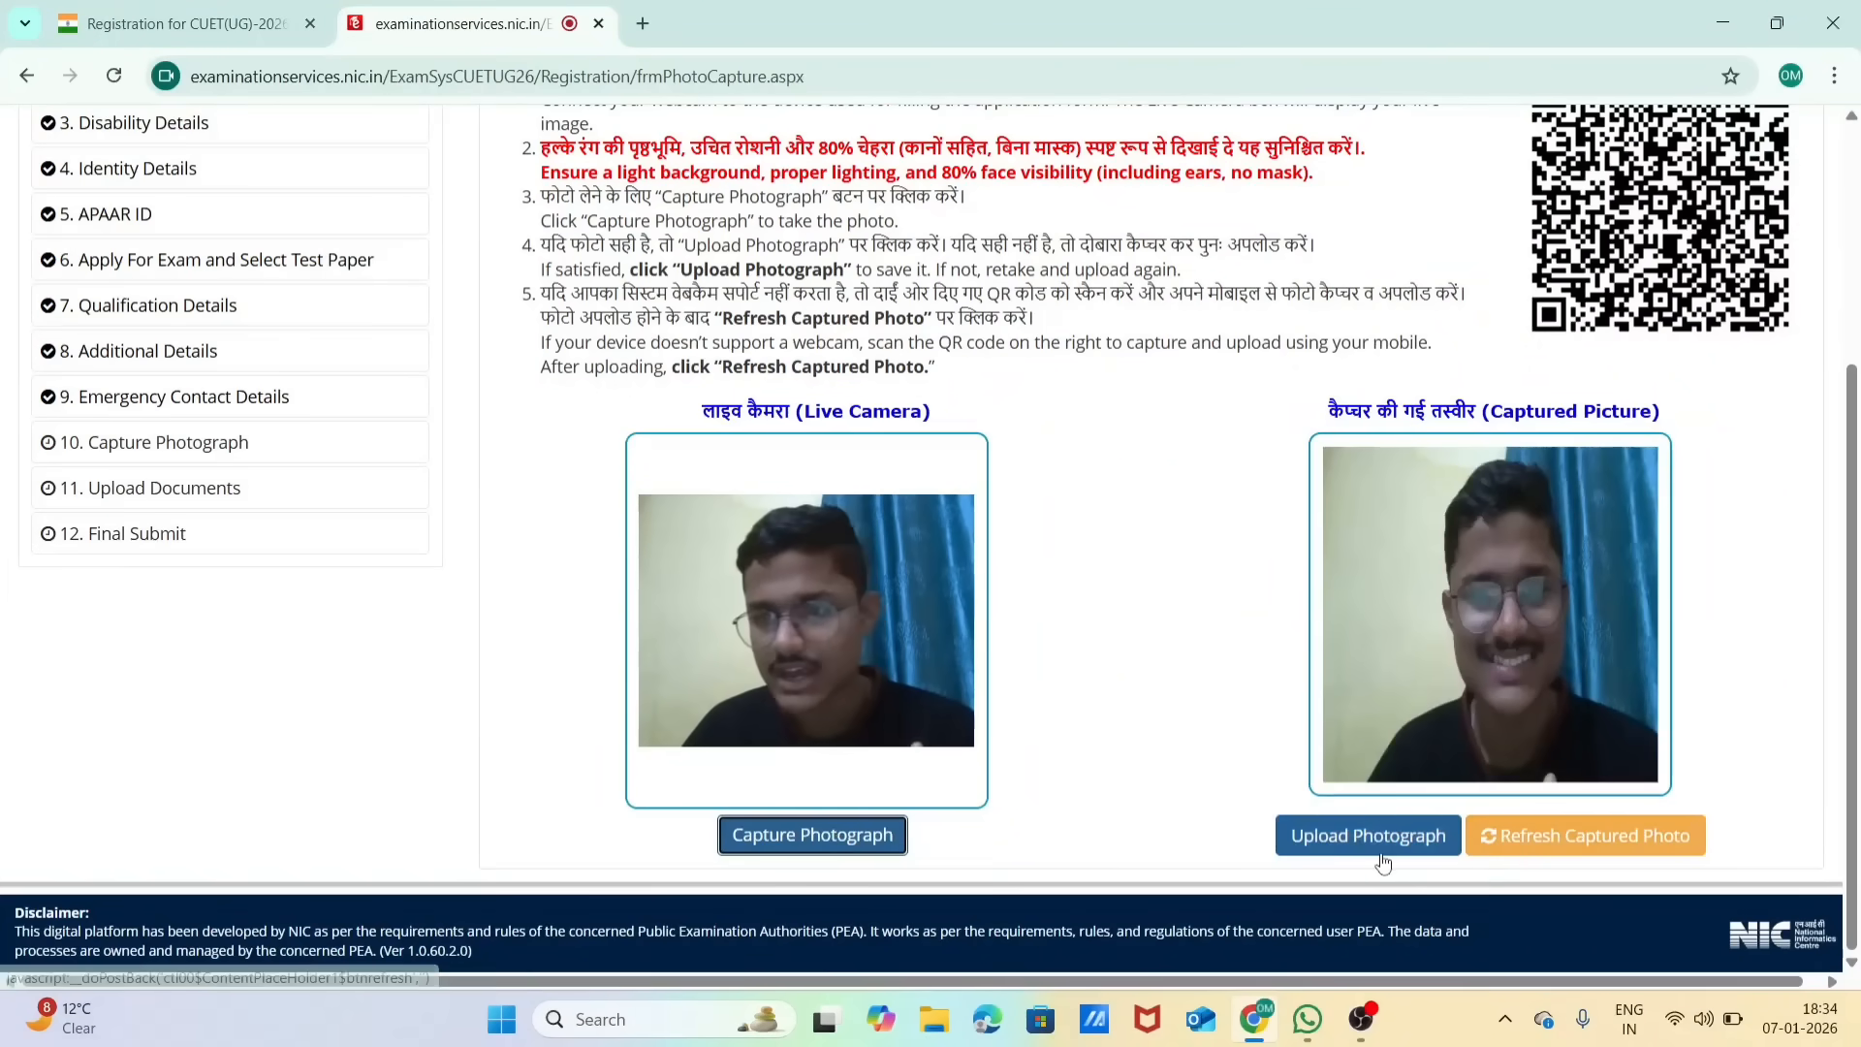
Step: Upload the captured photograph, confirm the upload, and save it to proceed to the document upload section
left_click(1381, 841)
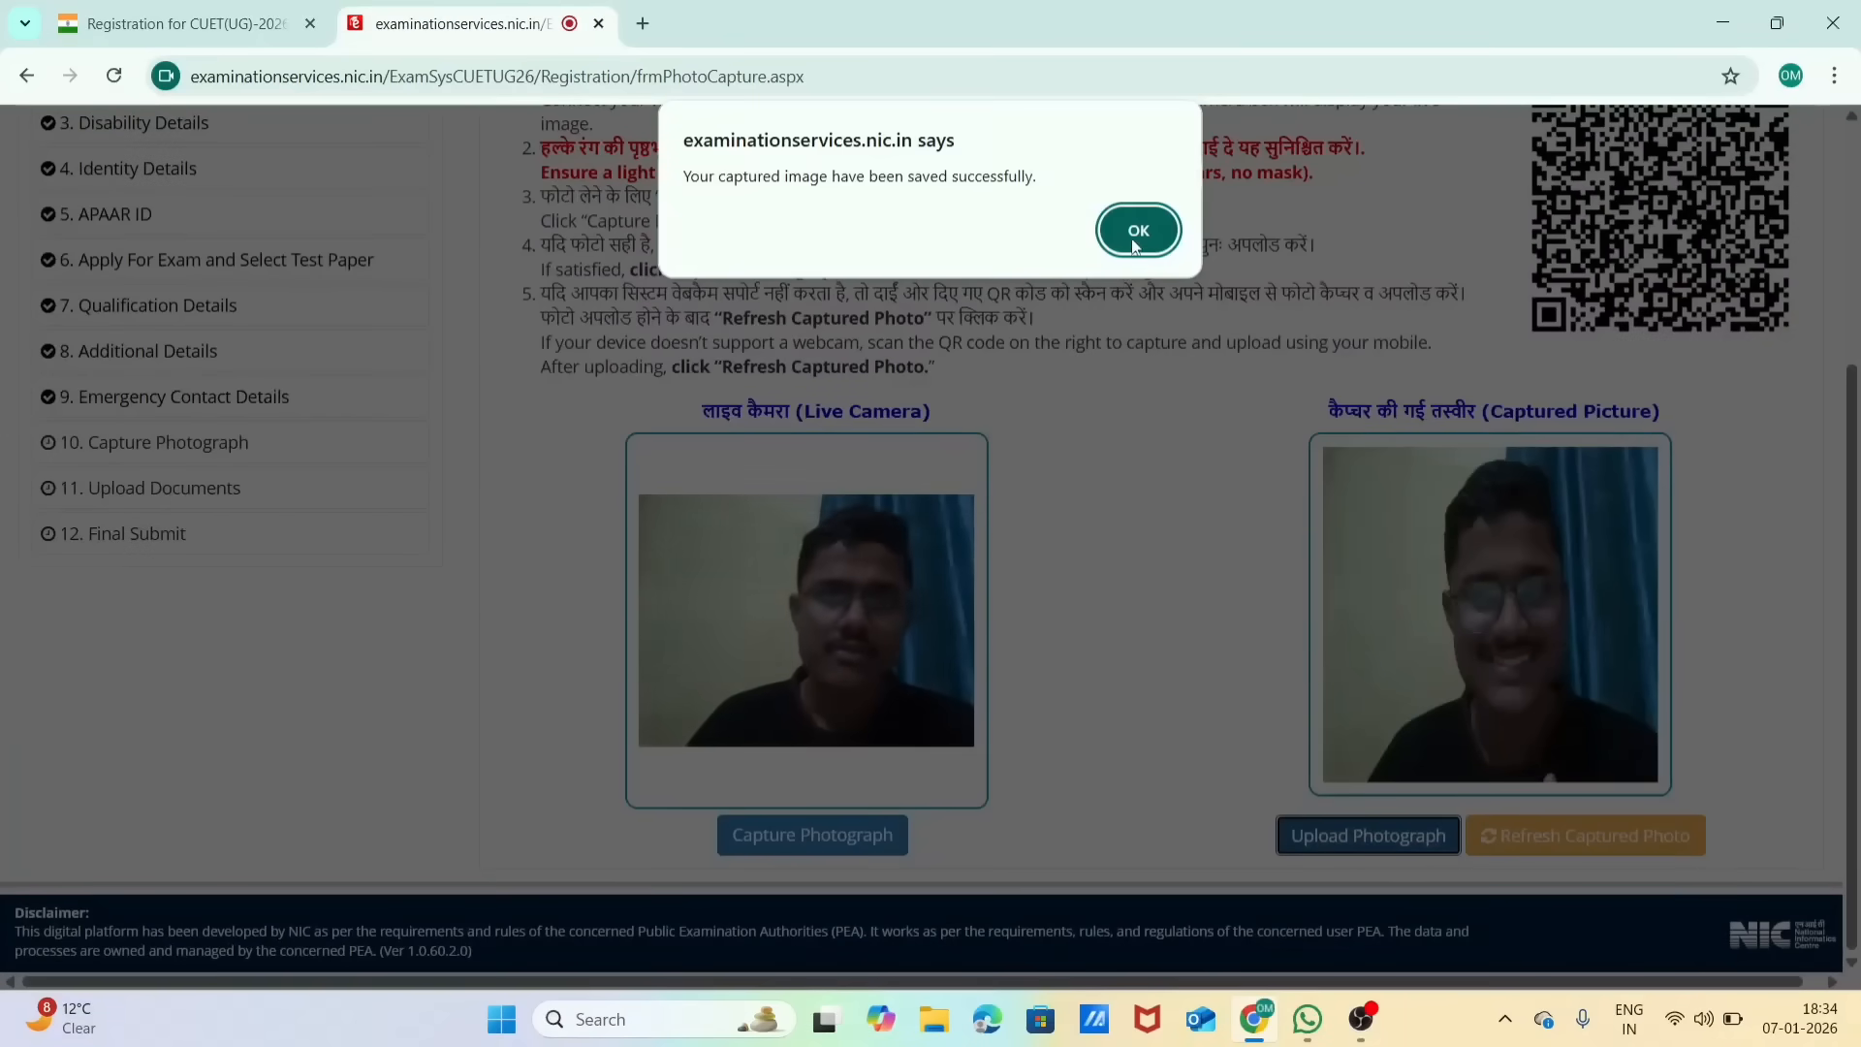
left_click(1135, 235)
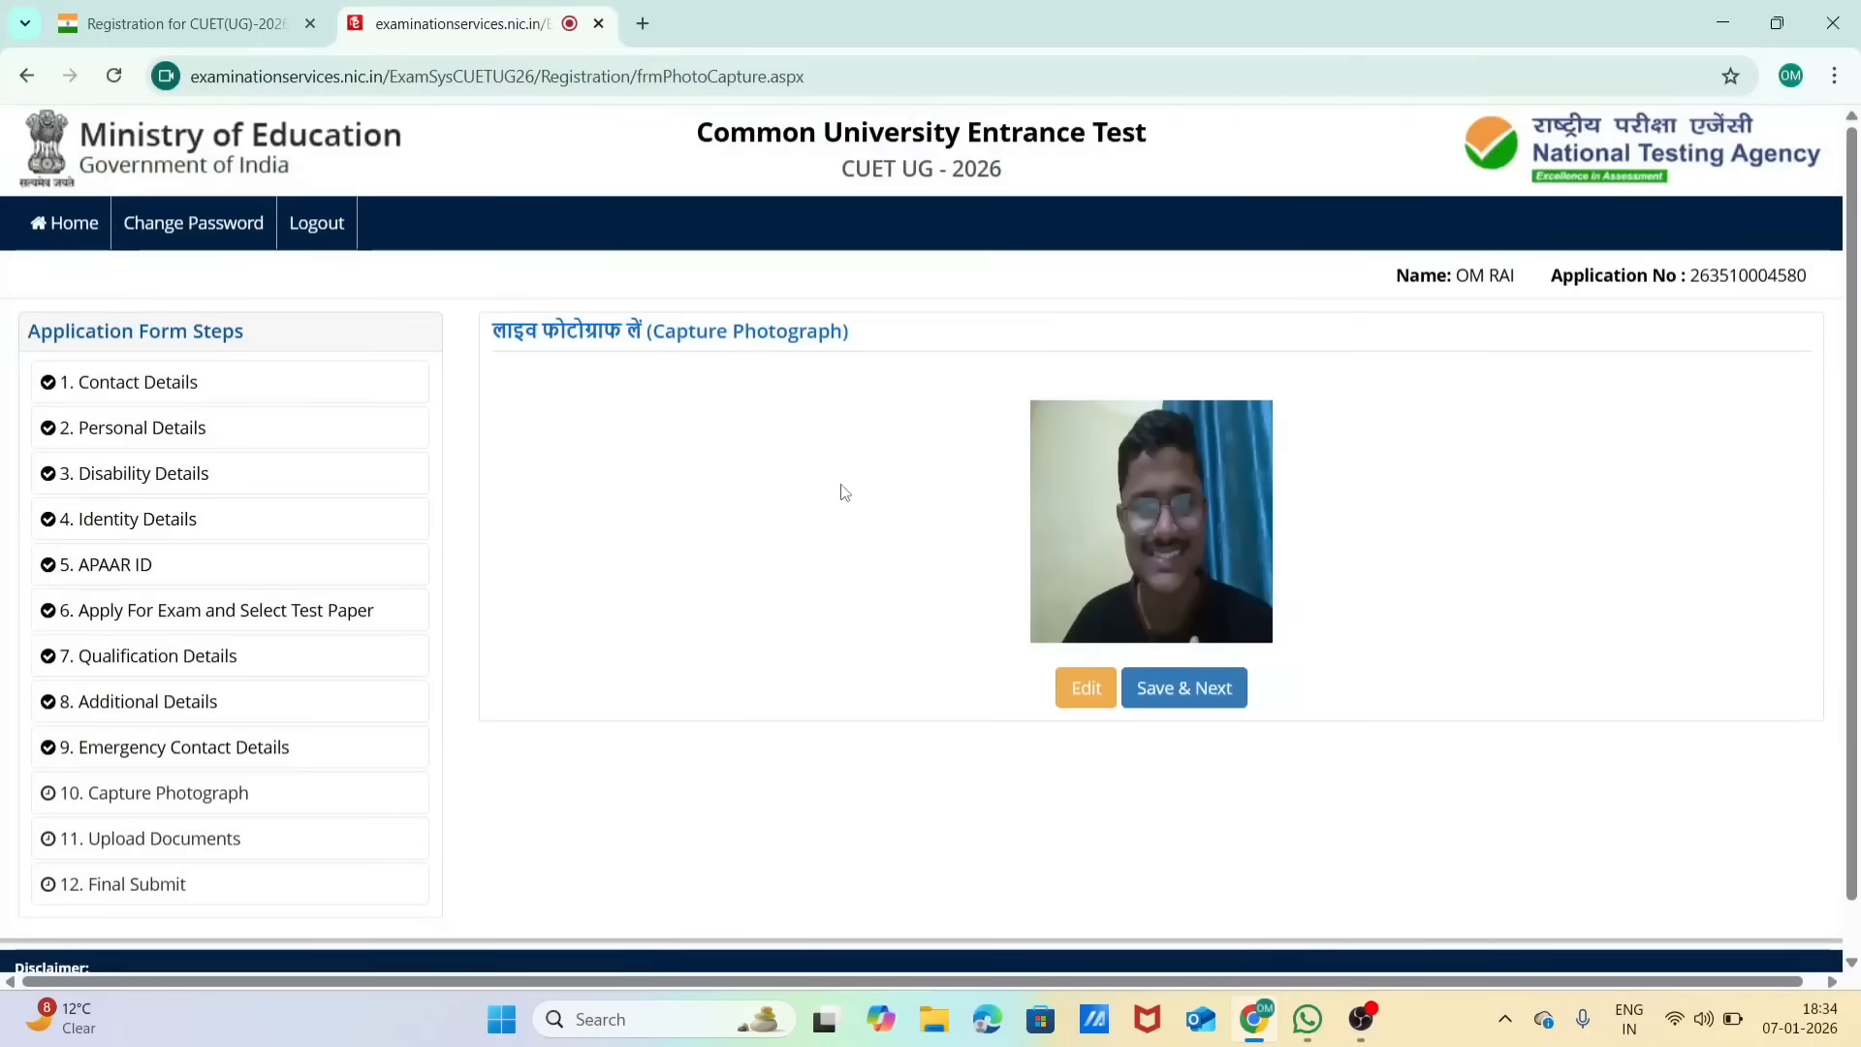
left_click(1203, 689)
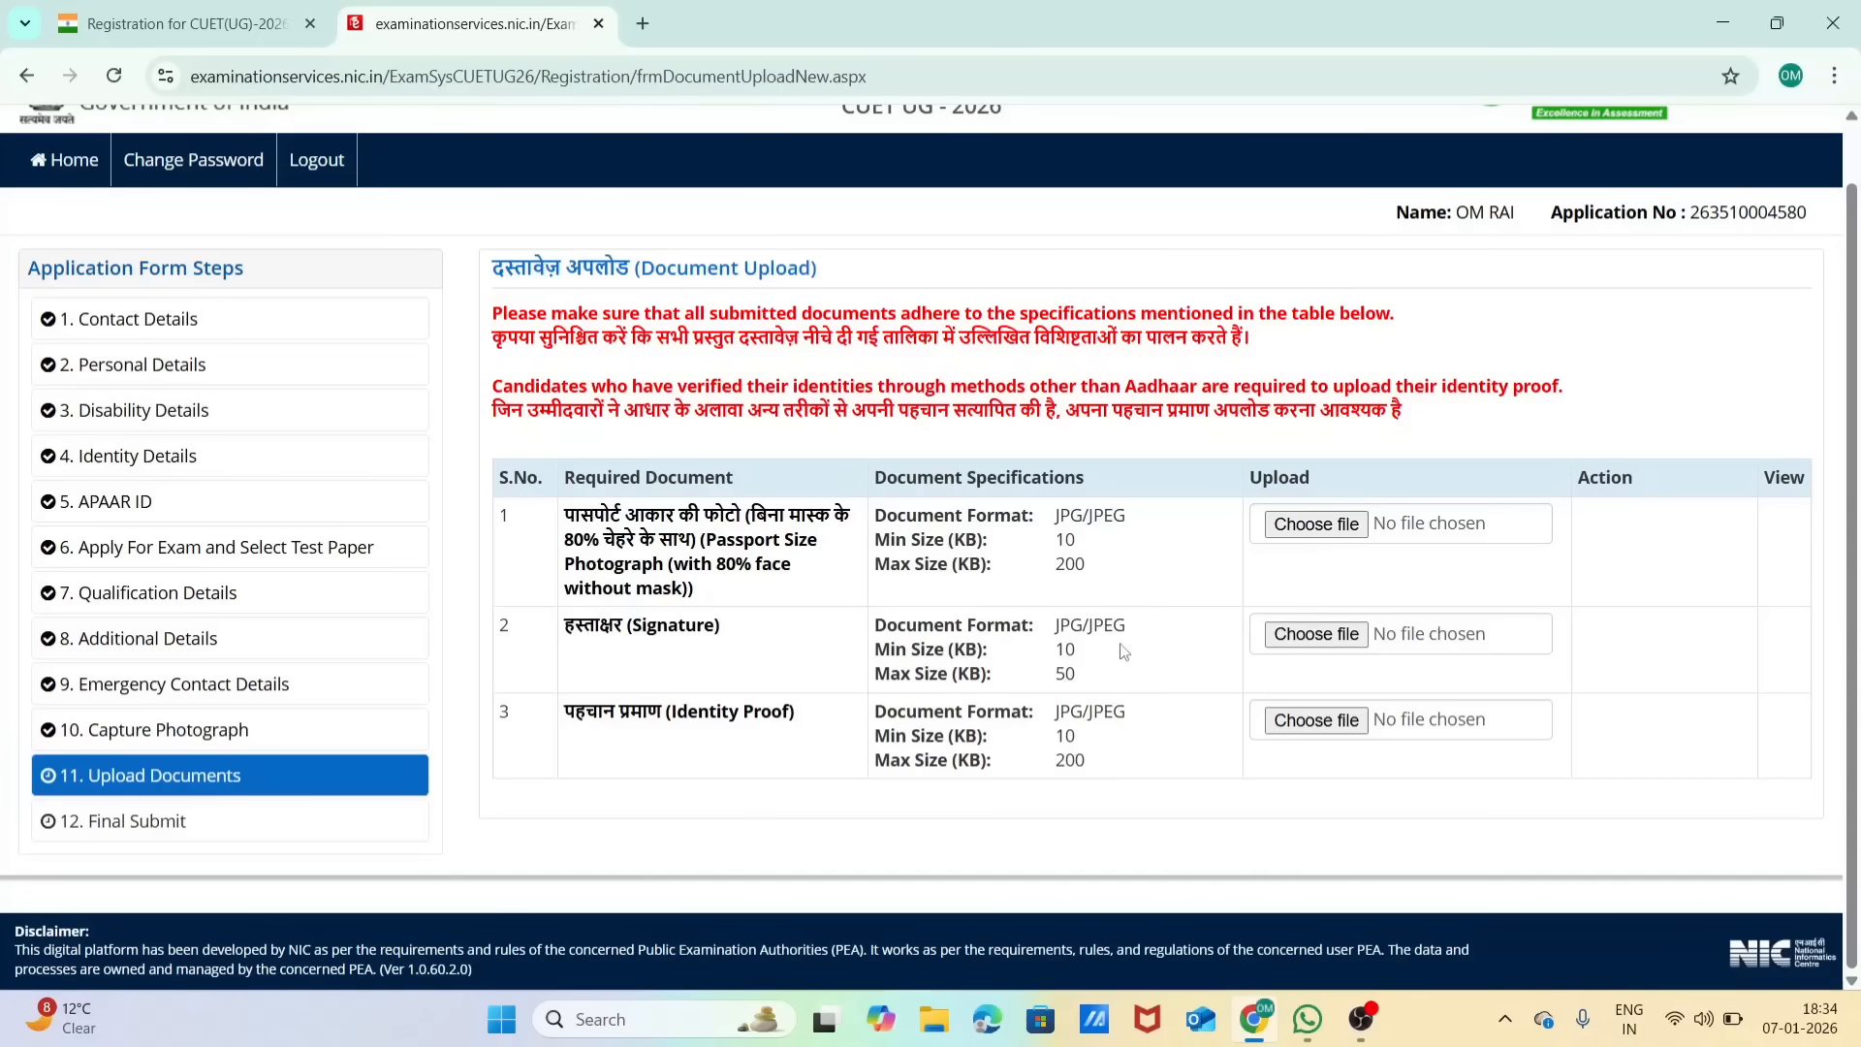
left_click(652, 22)
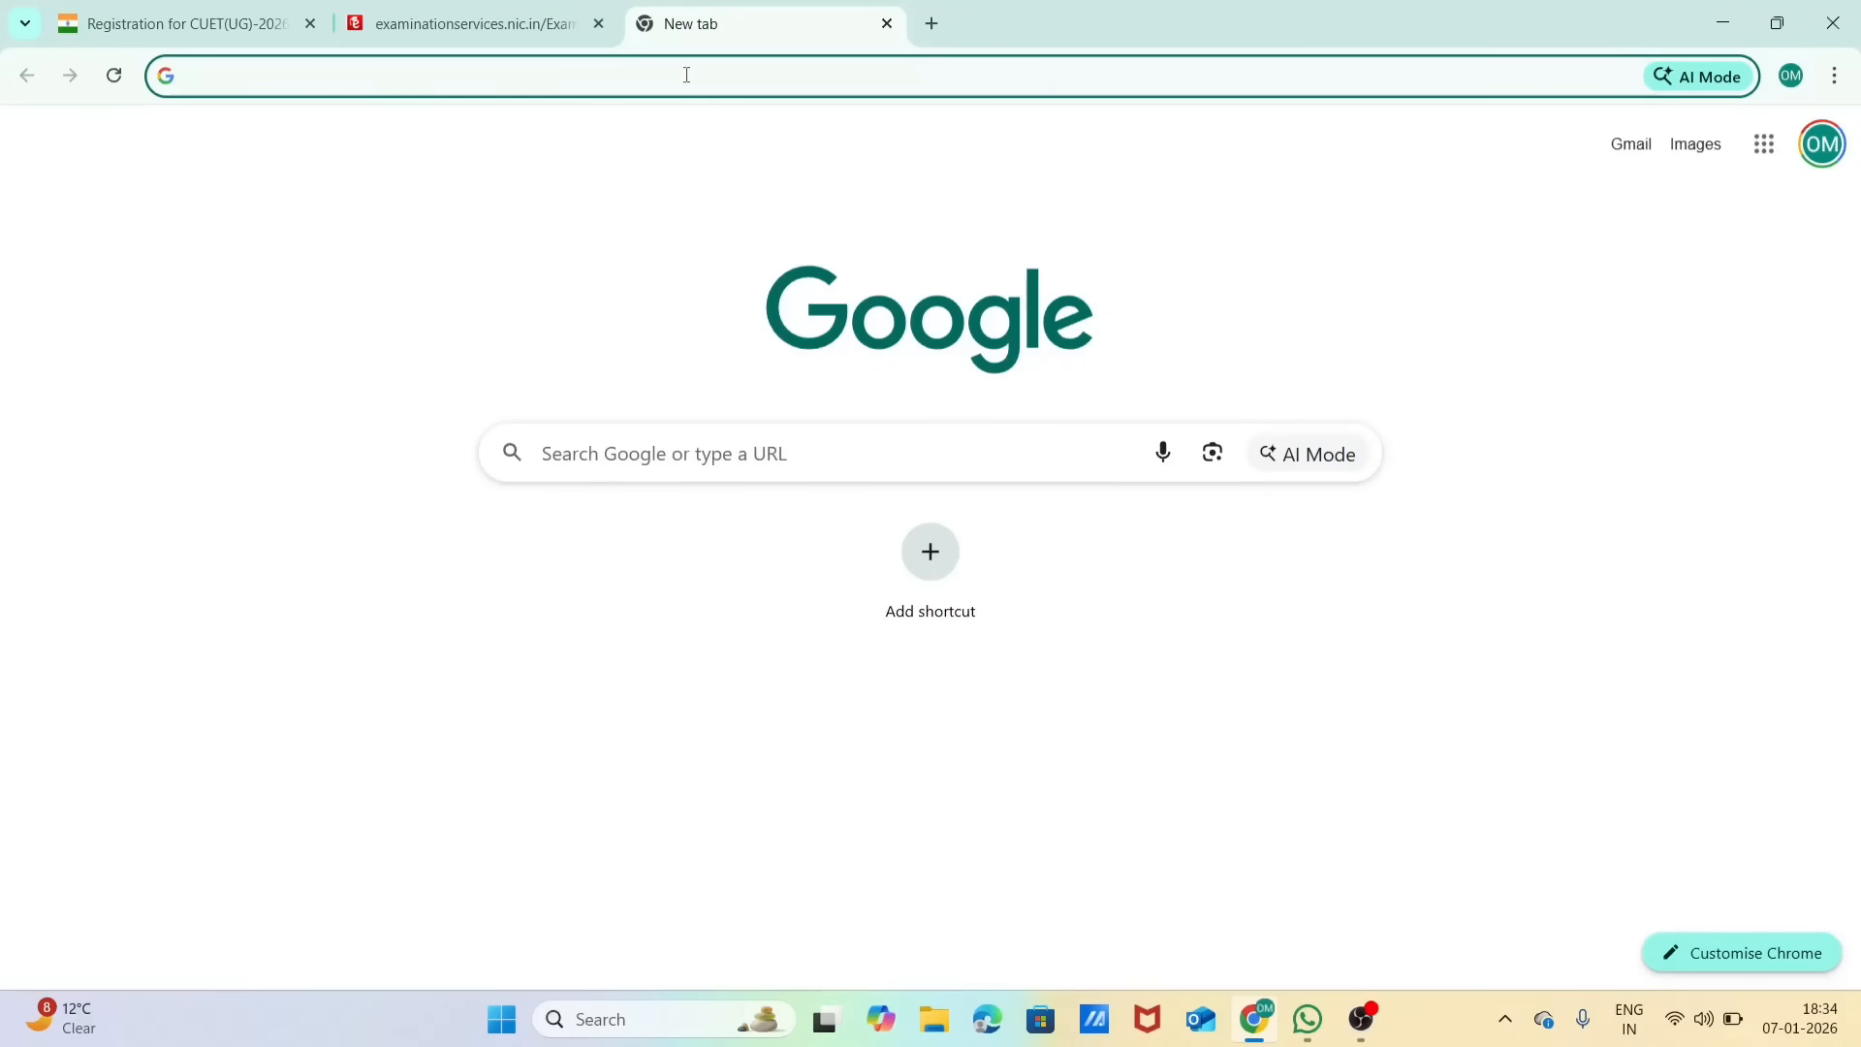
type("comopres")
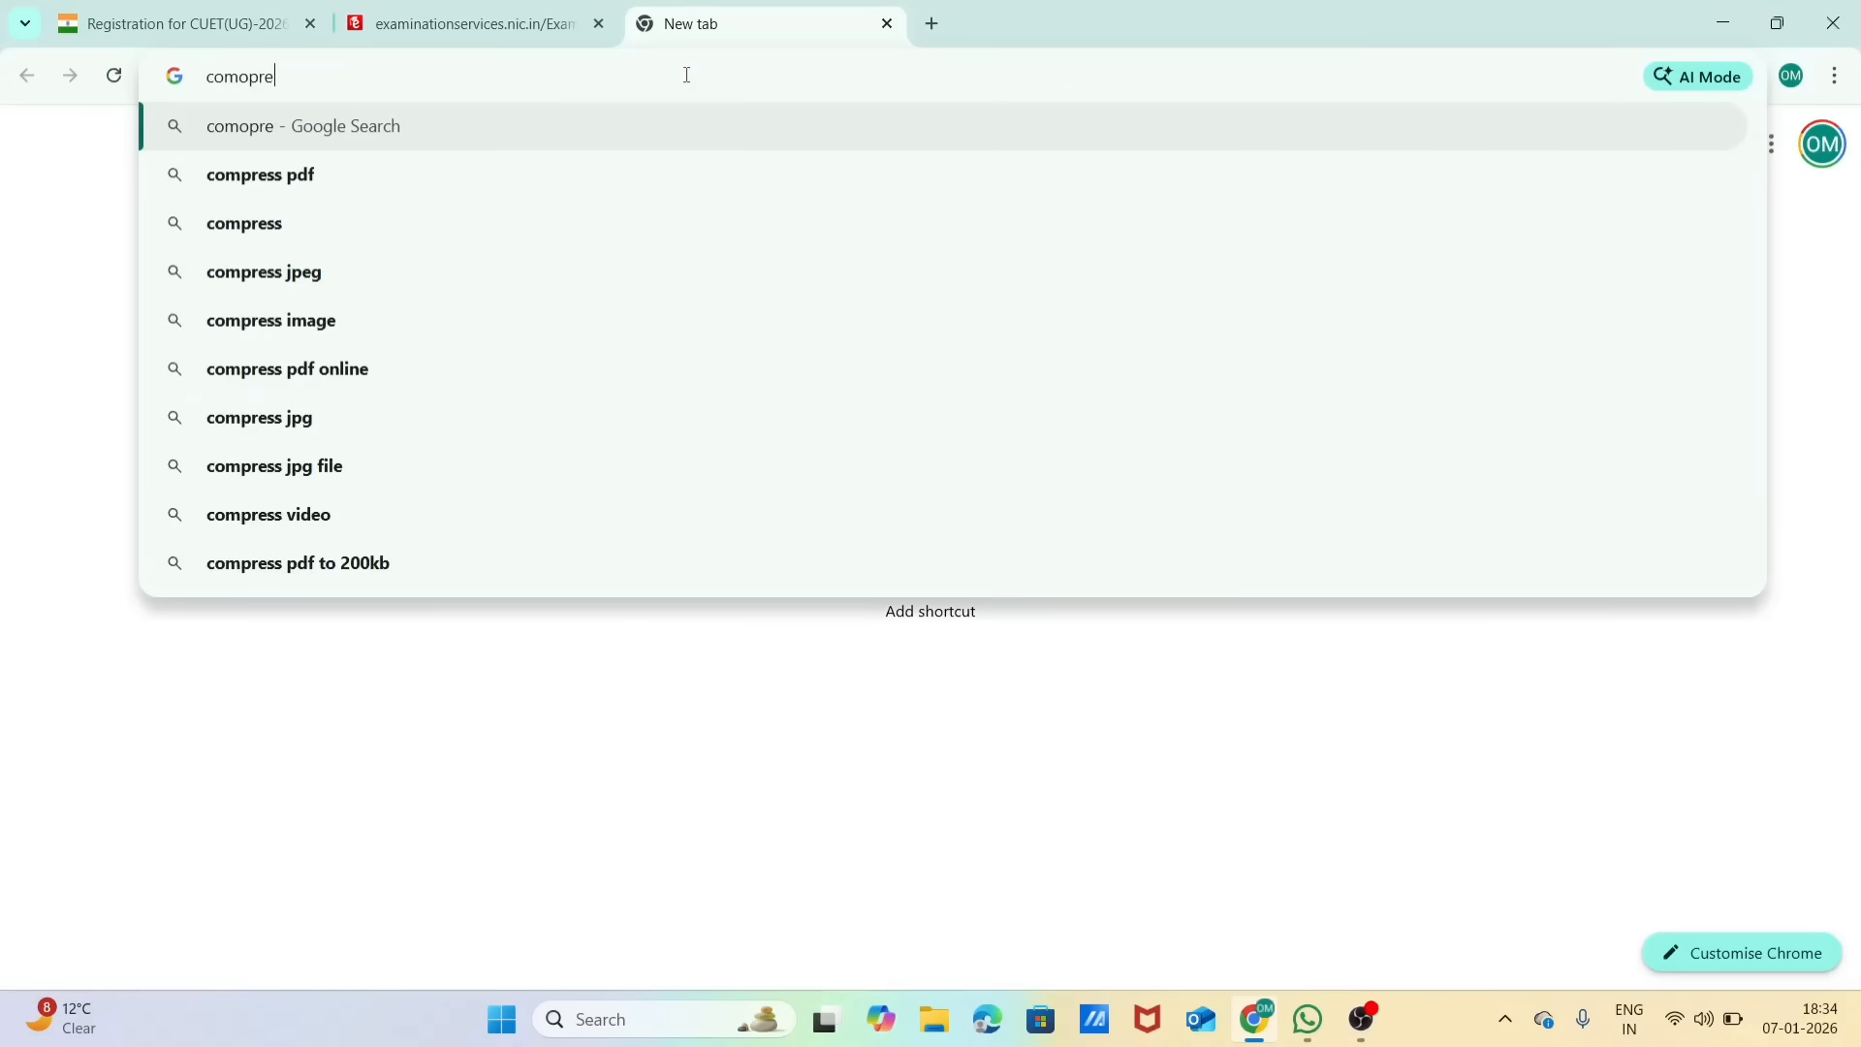
key("BackSpace")
key("BackSpace")
key("BackSpace")
key("BackSpace")
key("BackSpace")
key("BackSpace")
key("BackSpace")
key("BackSpace")
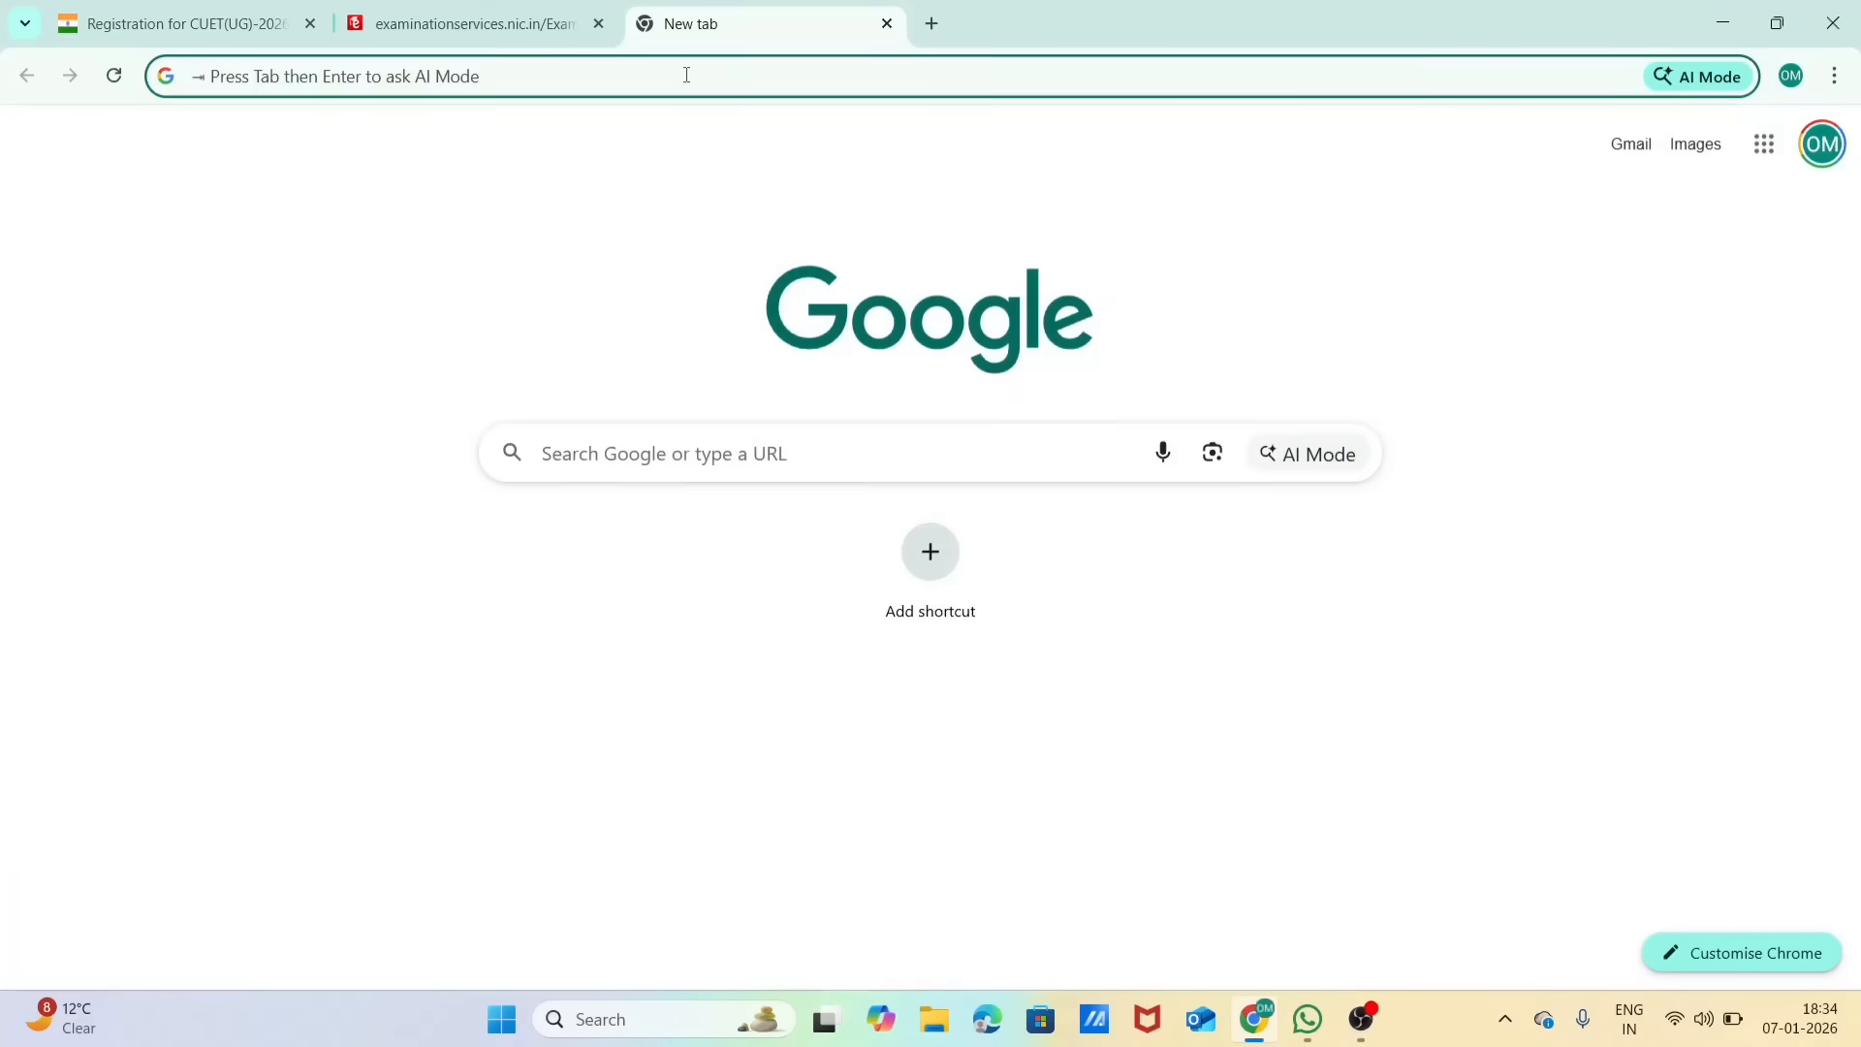
left_click(524, 14)
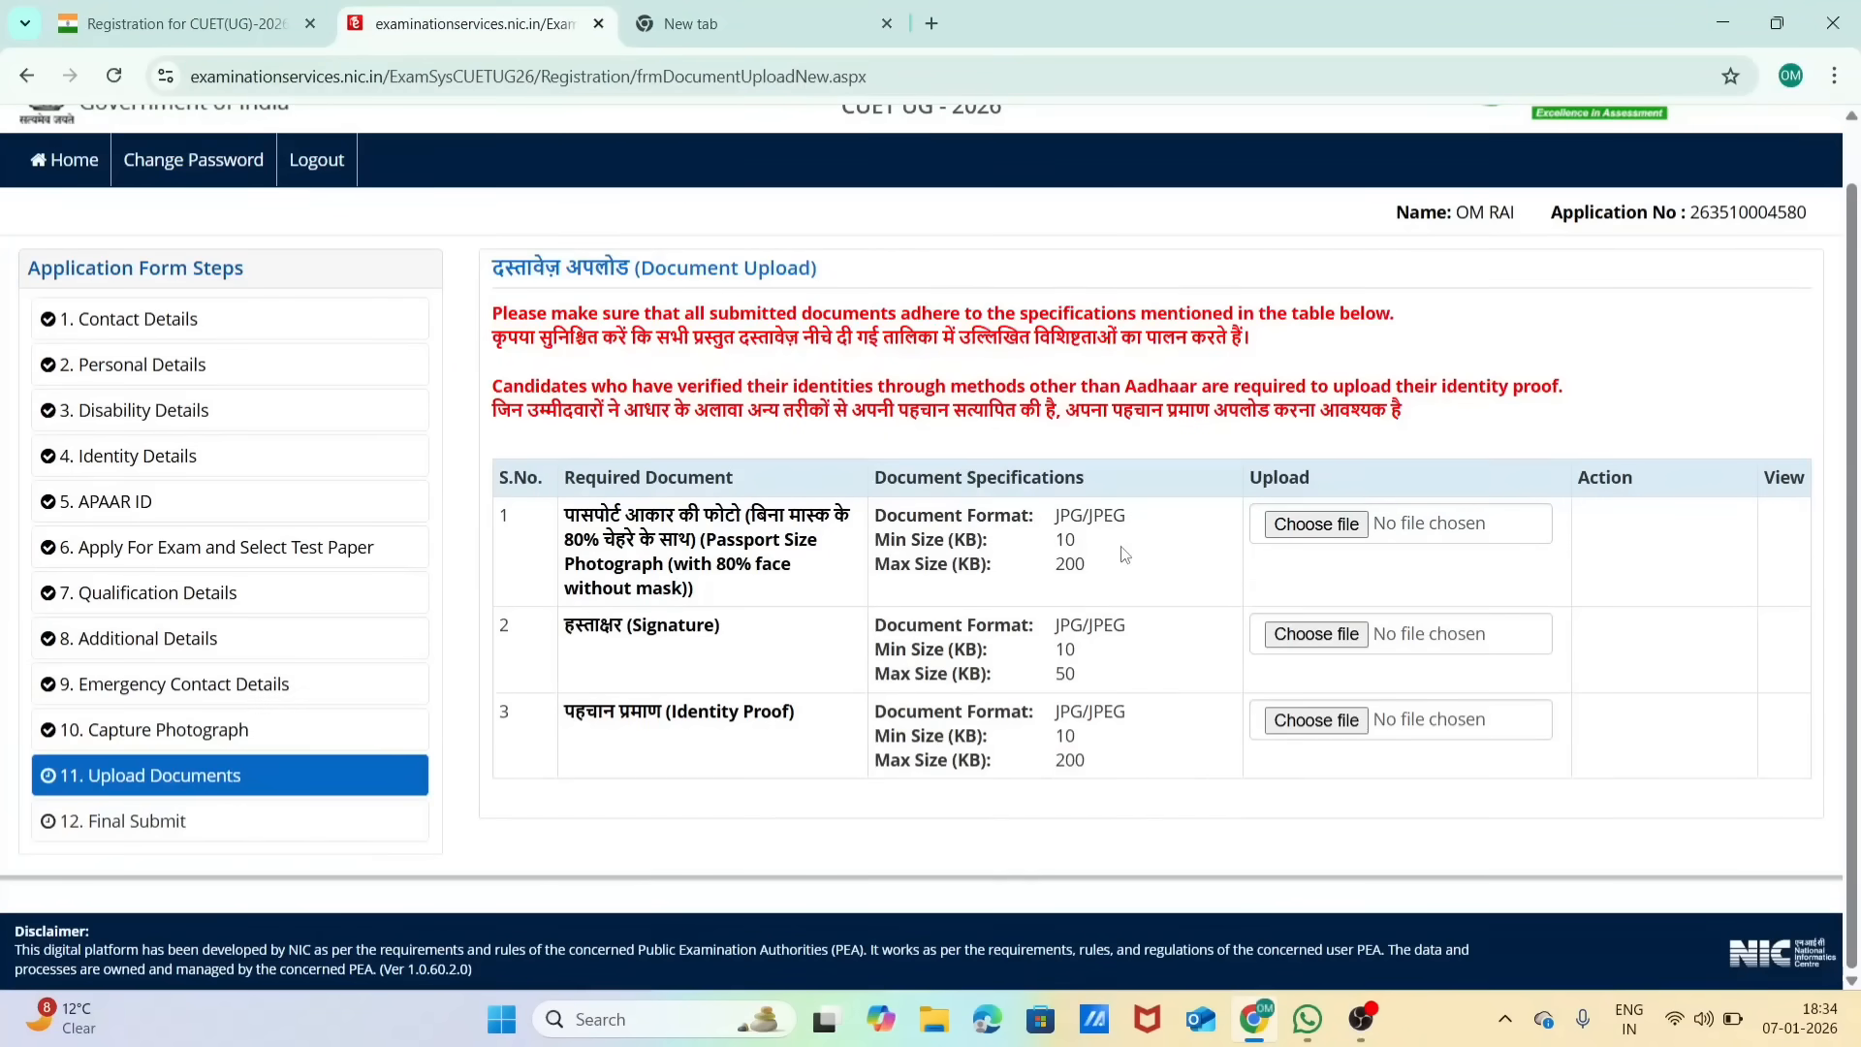
left_click(787, 3)
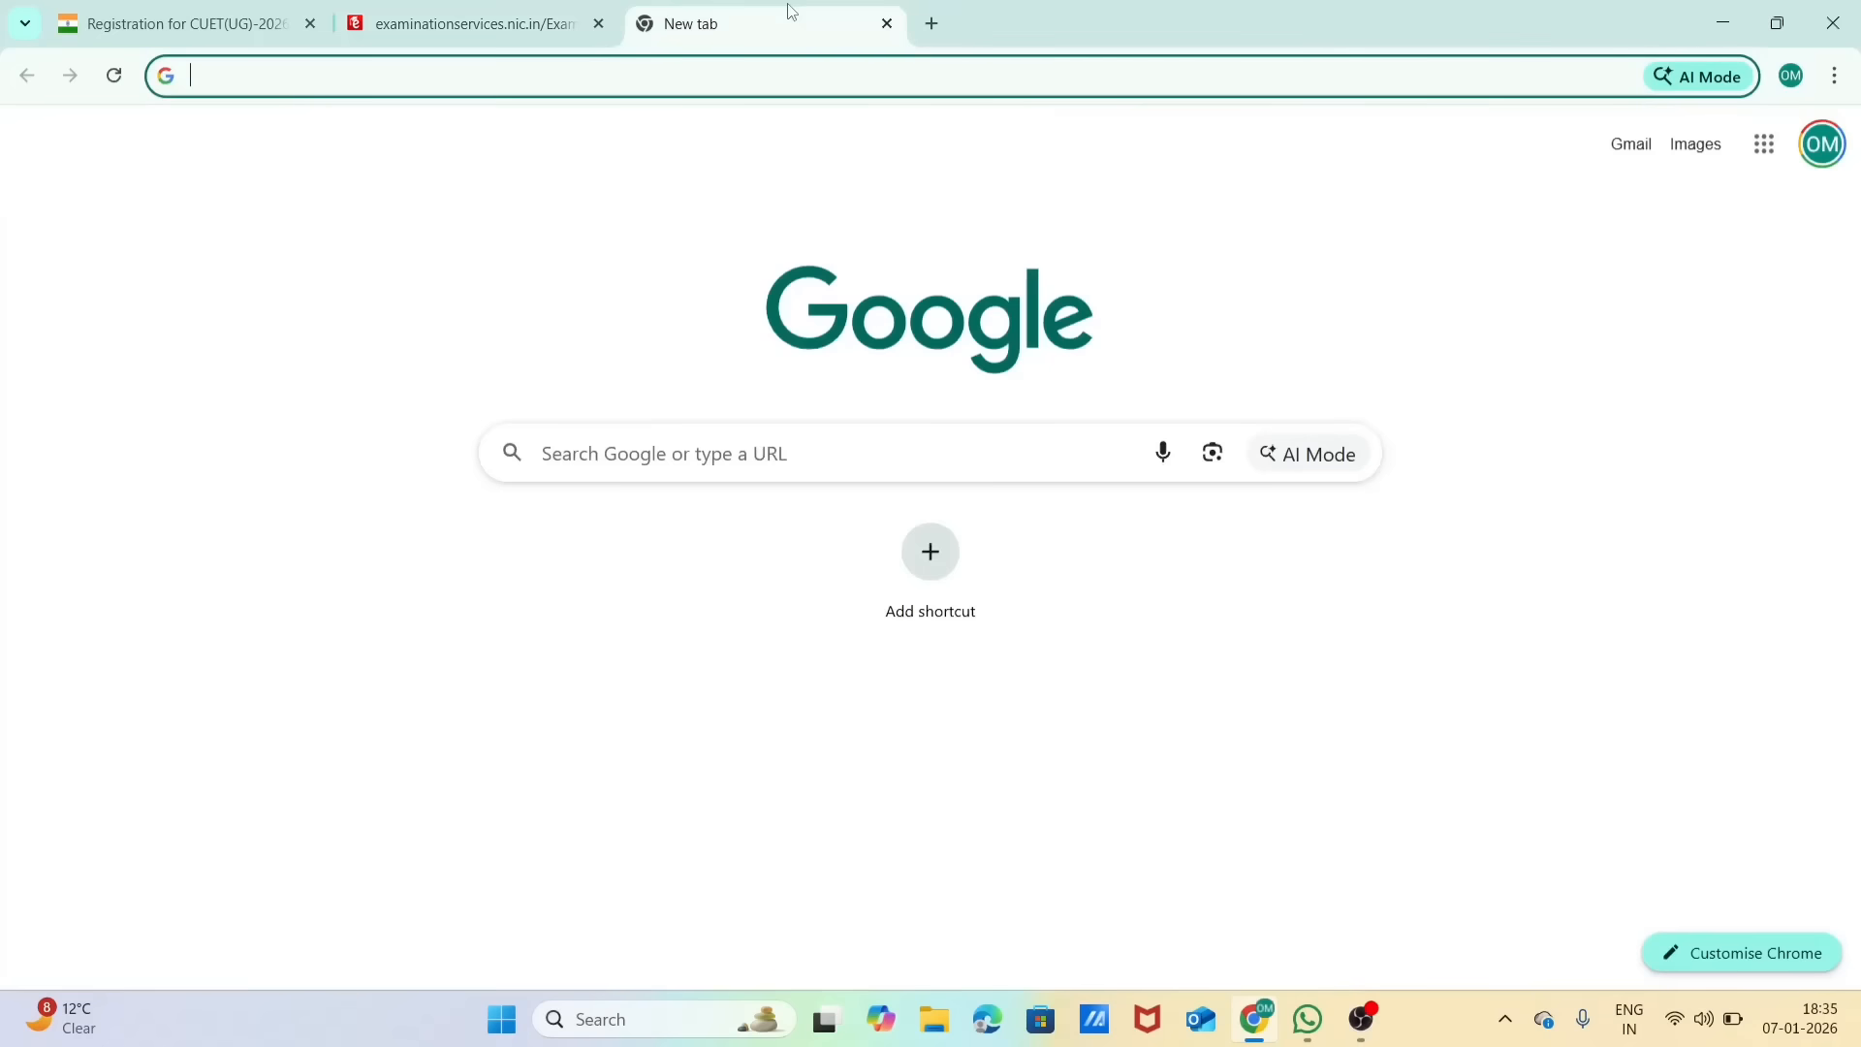
left_click(558, 20)
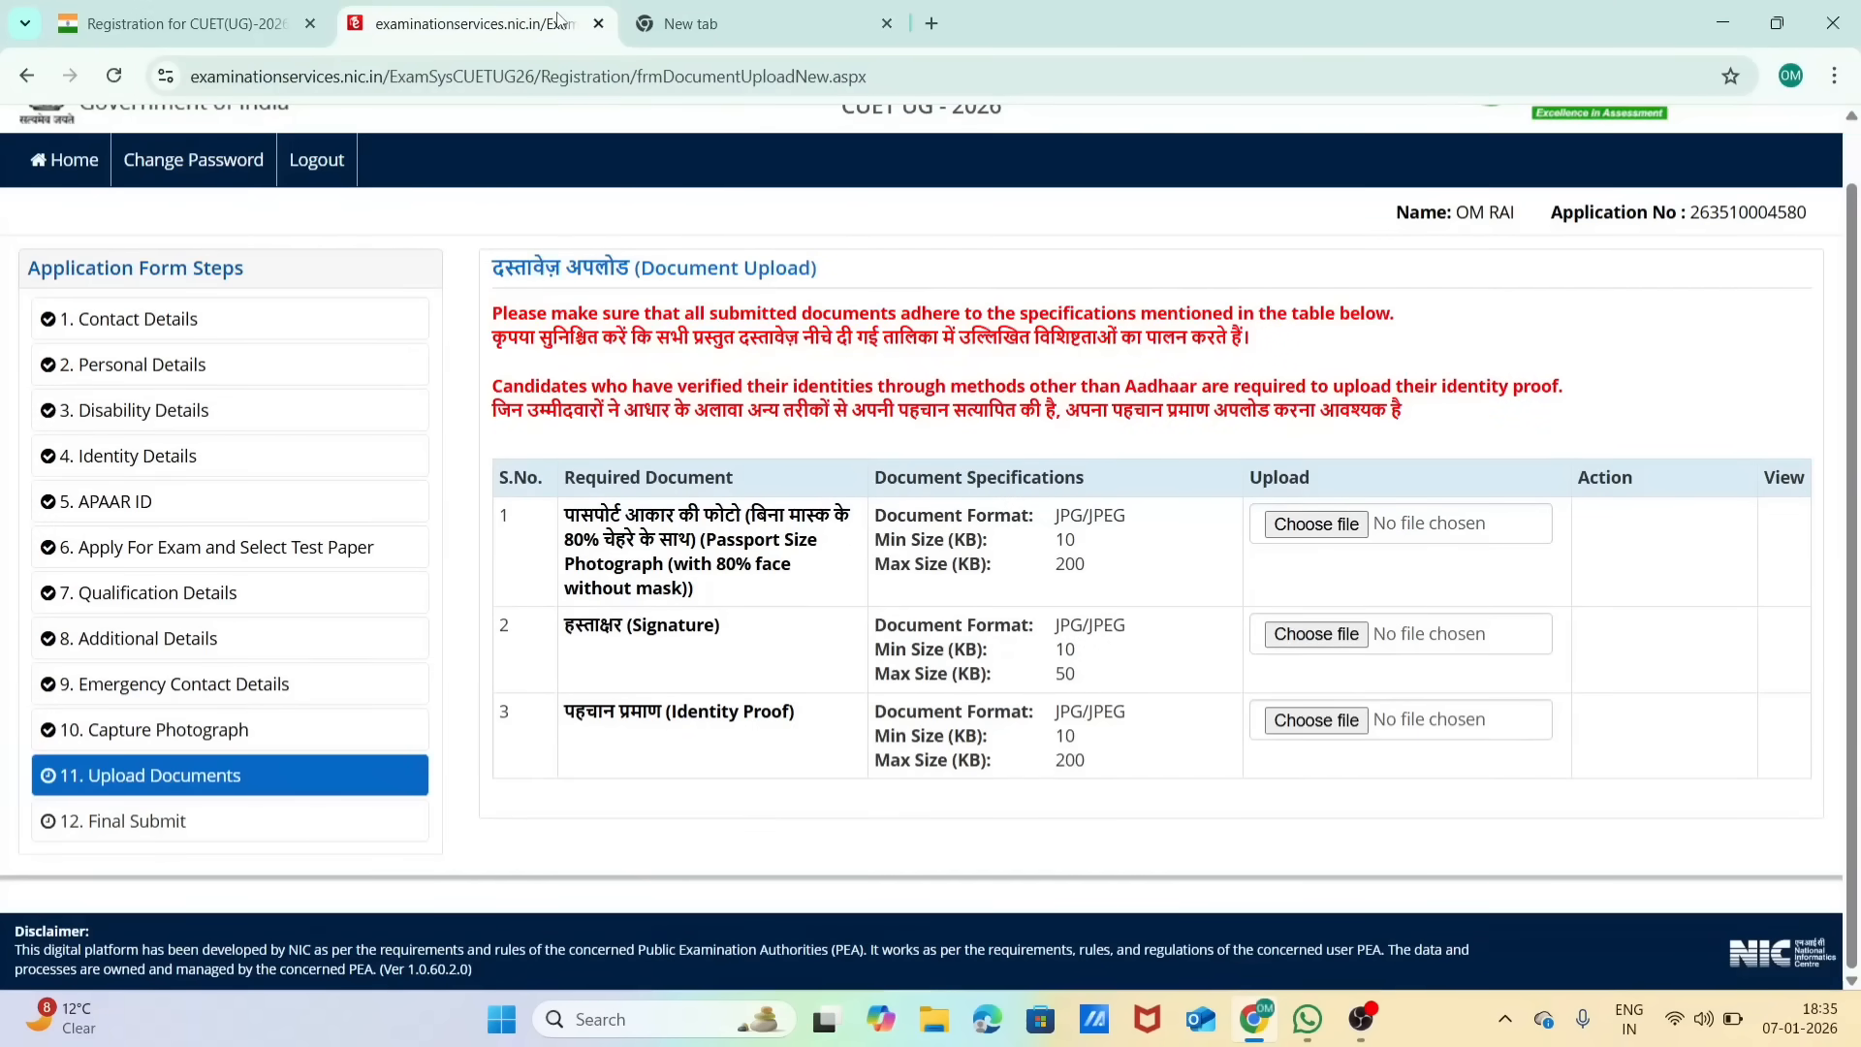